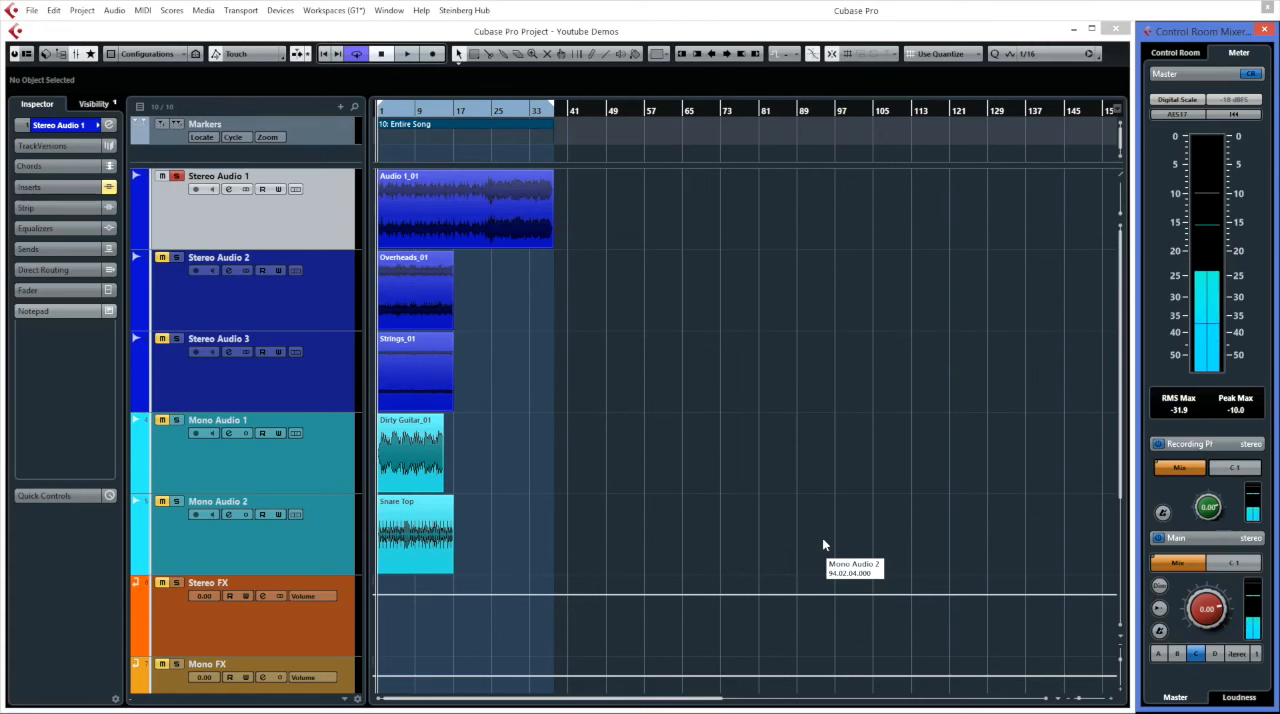
Open the project's Pool and examine the usage, attributes, waveform image and file path of each audio file.
click(204, 10)
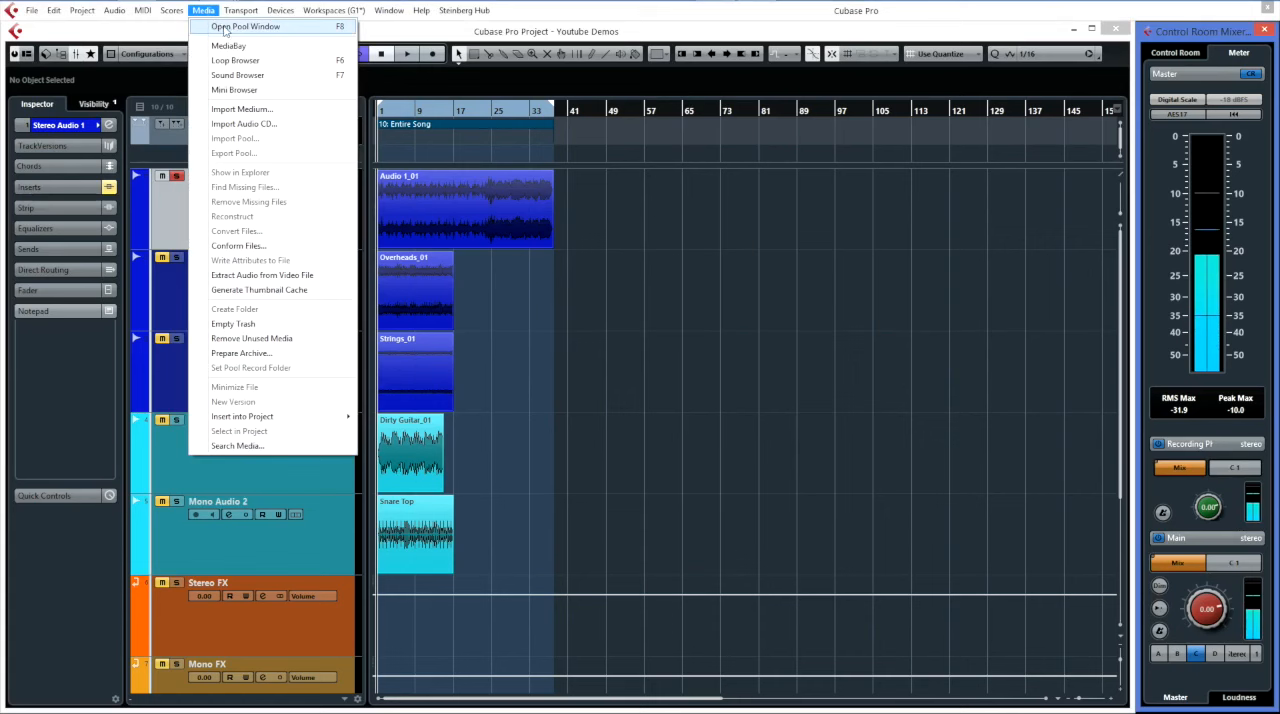
click(255, 30)
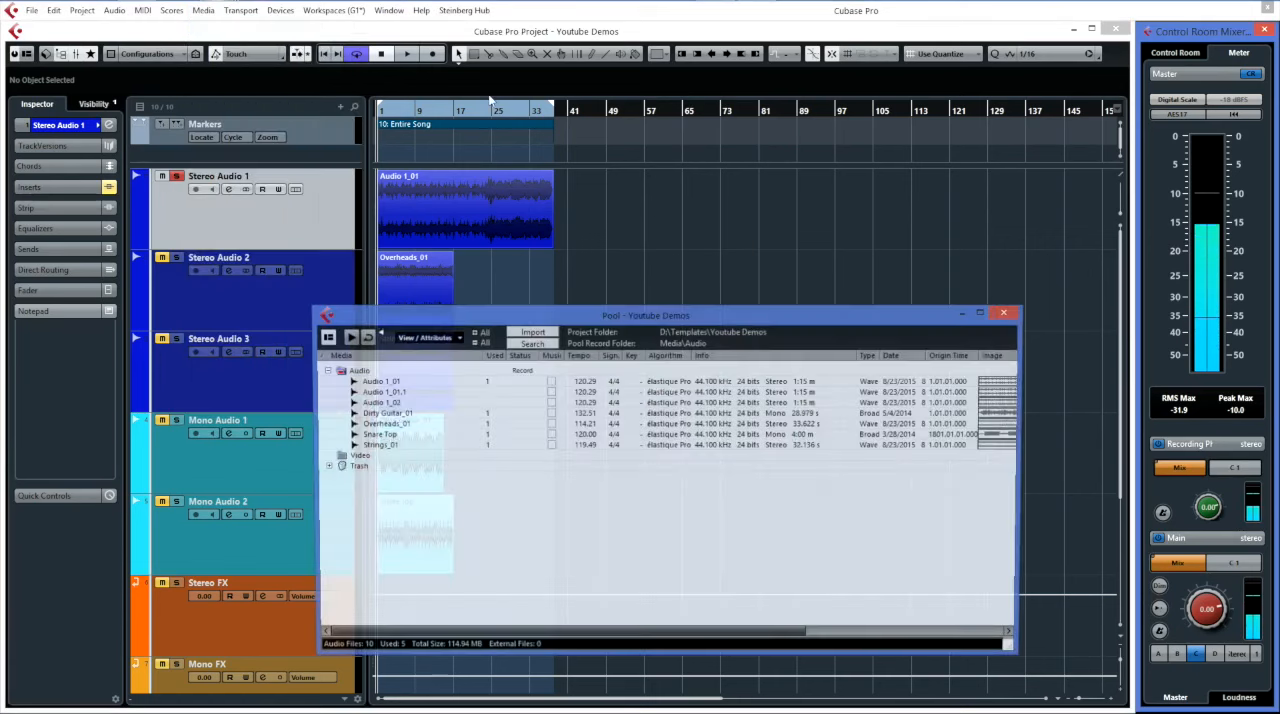
drag(570, 322, 552, 287)
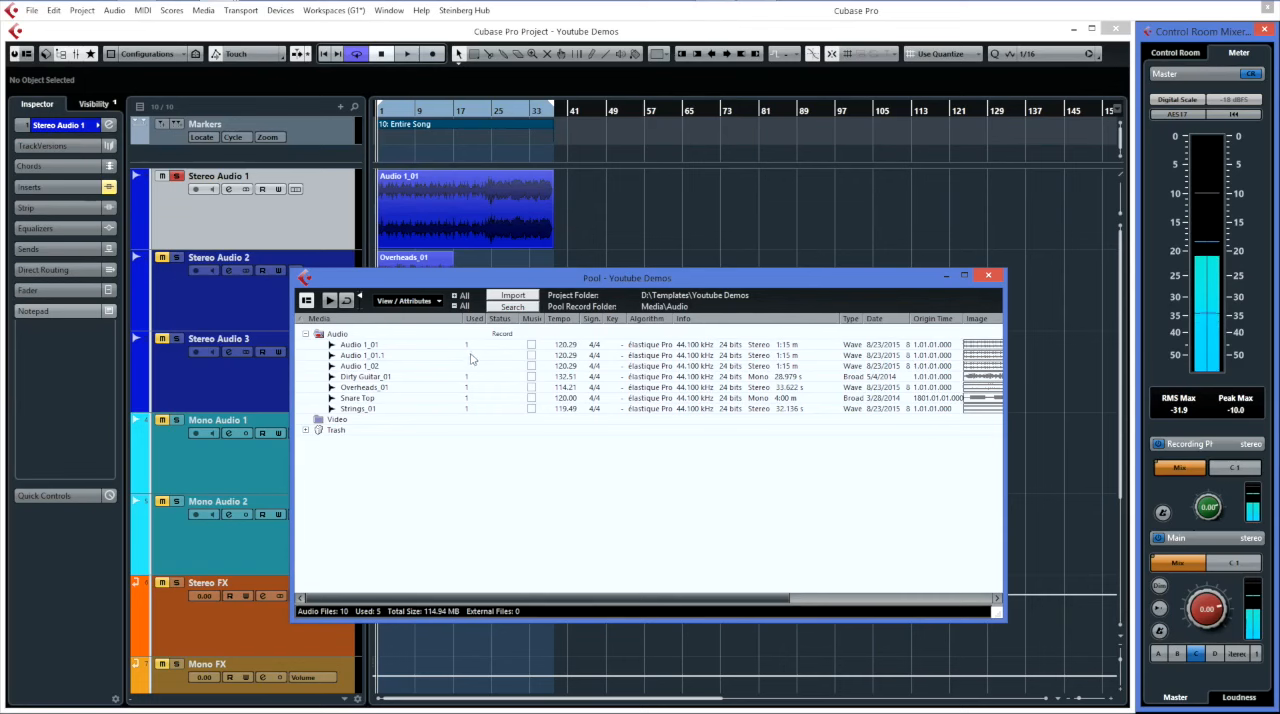
click(996, 597)
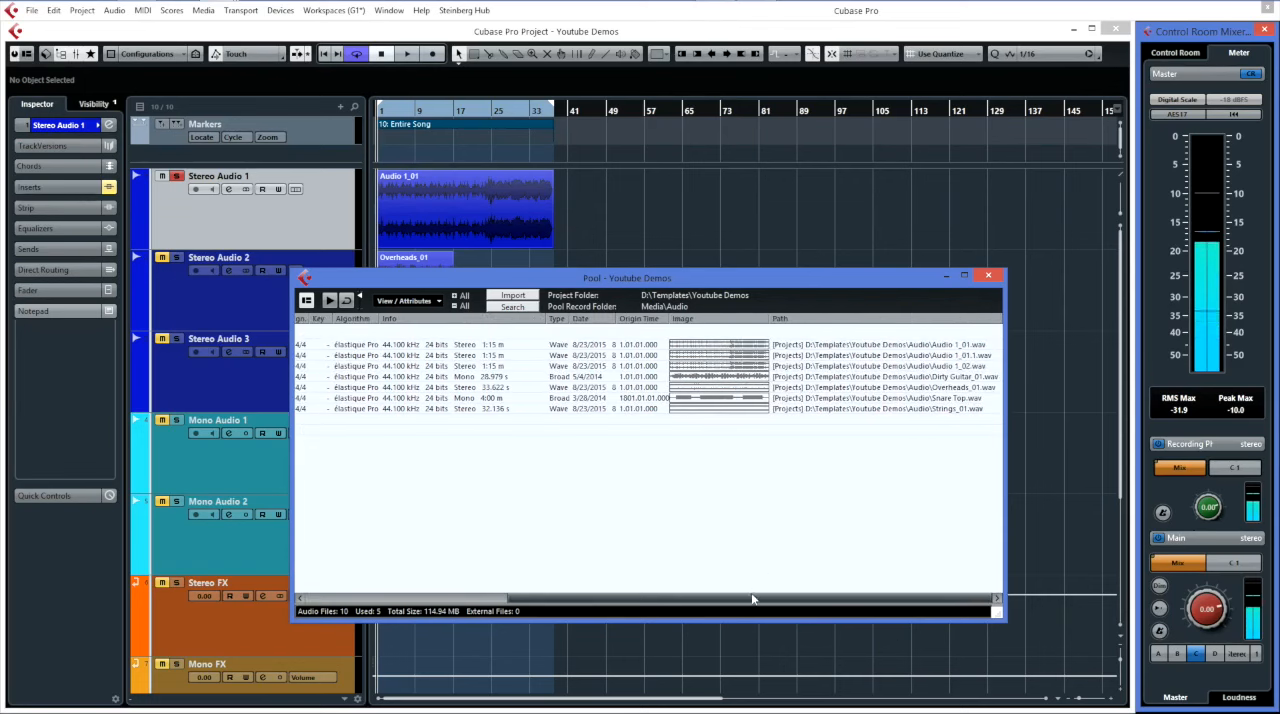
drag(753, 600, 507, 603)
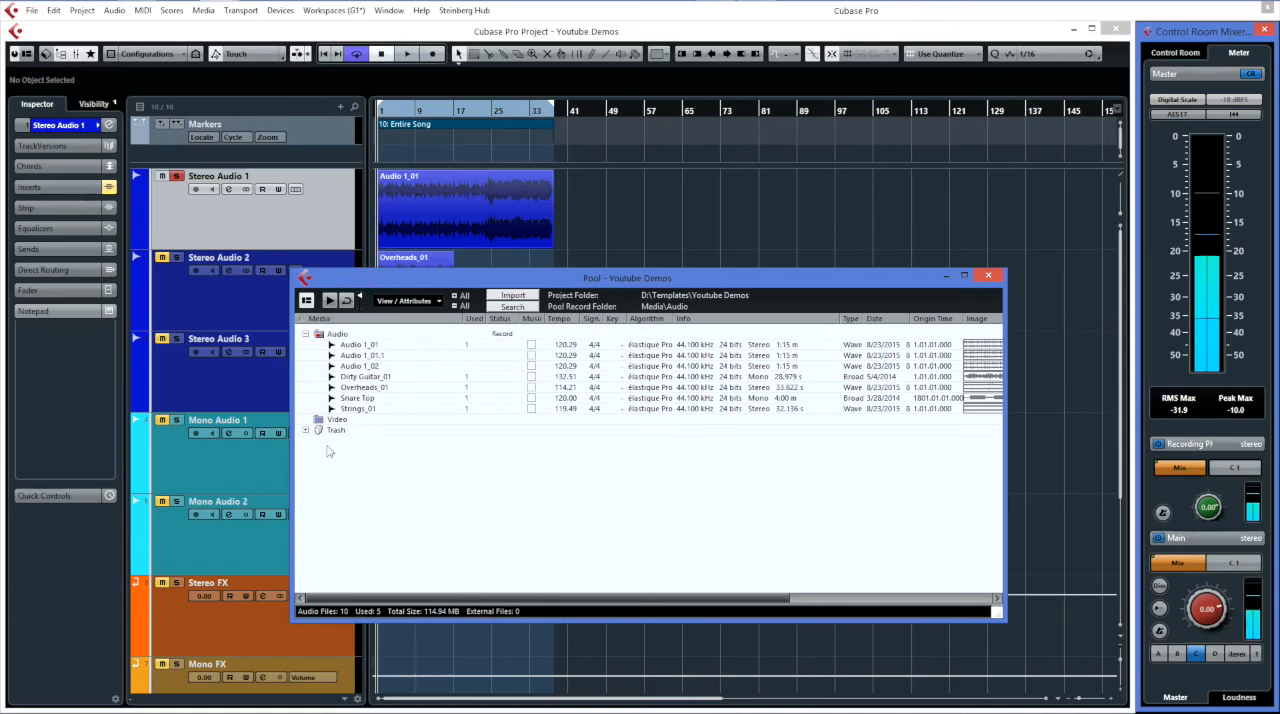
Examine the media management commands available for Dirty Guitar_01 and Audio 1_02 in the Pool.
right_click(368, 380)
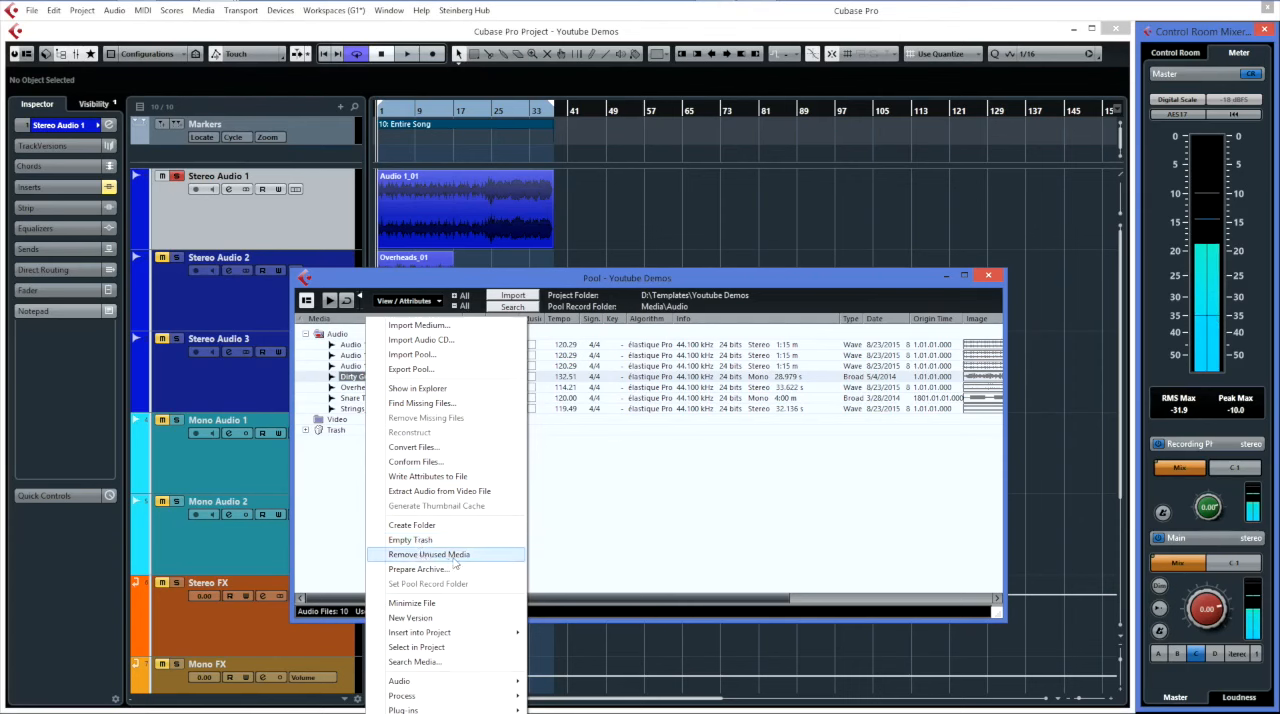
click(575, 562)
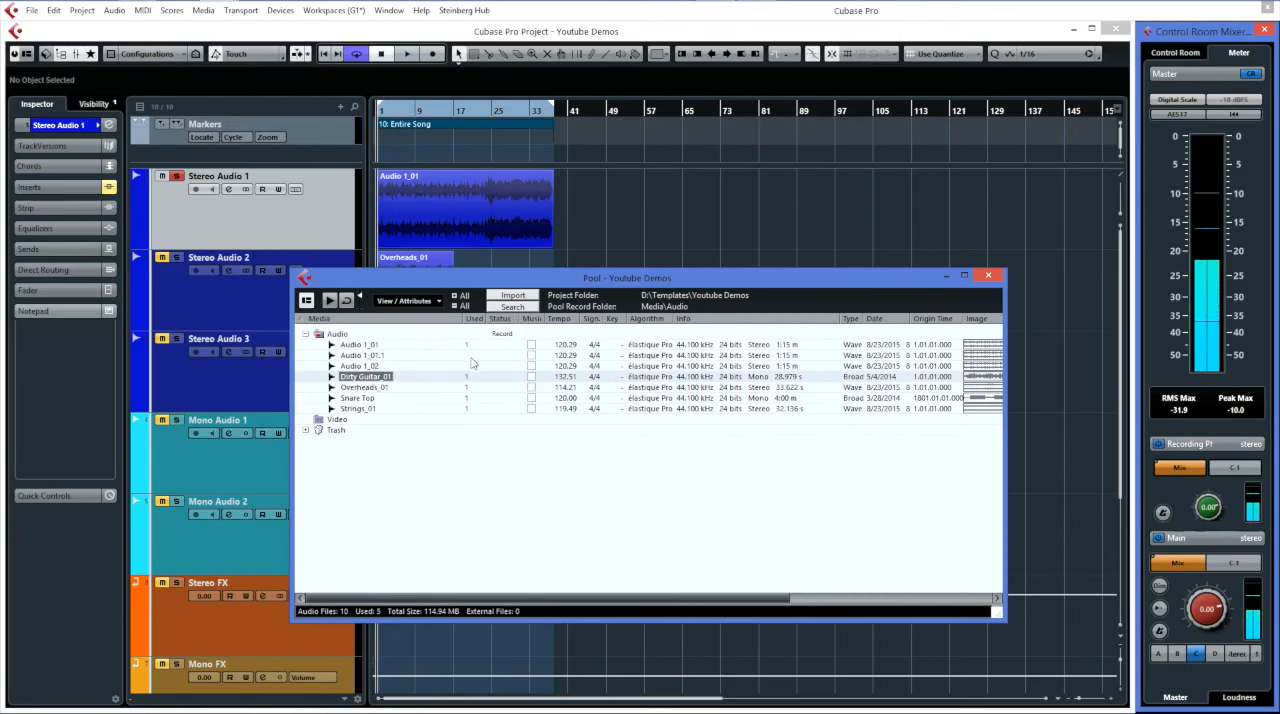
click(385, 366)
right_click(385, 366)
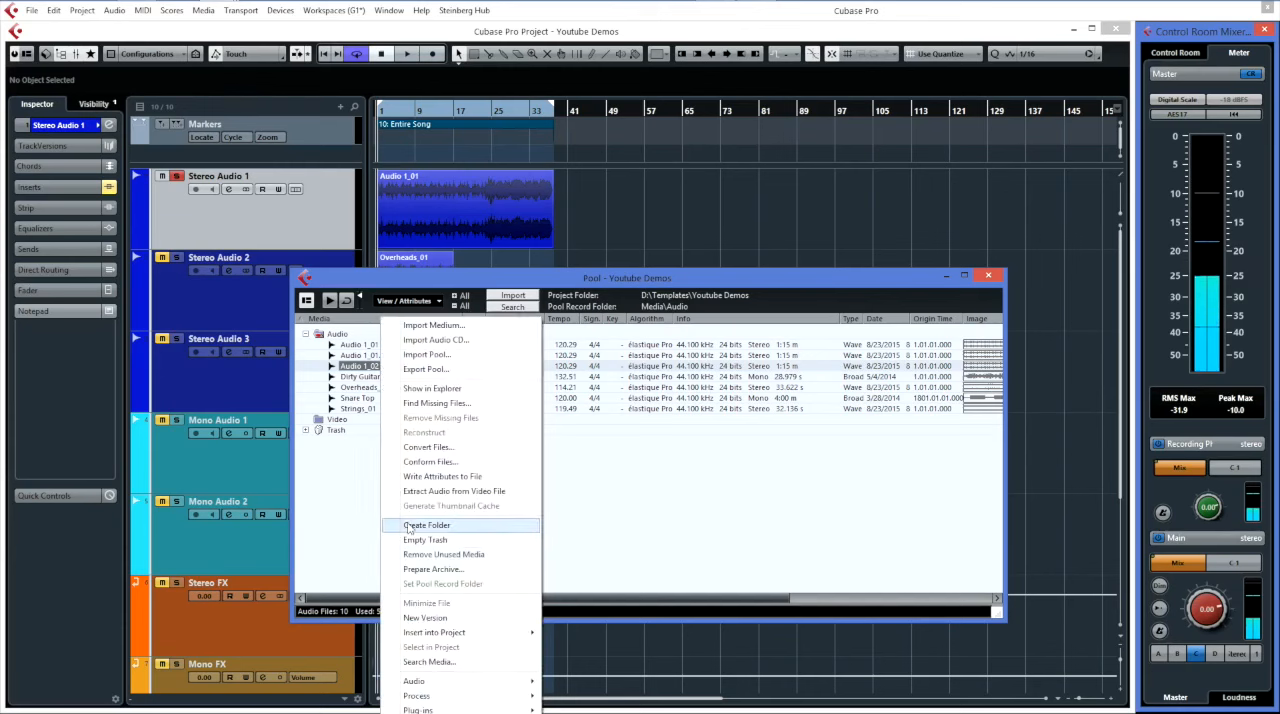
click(622, 560)
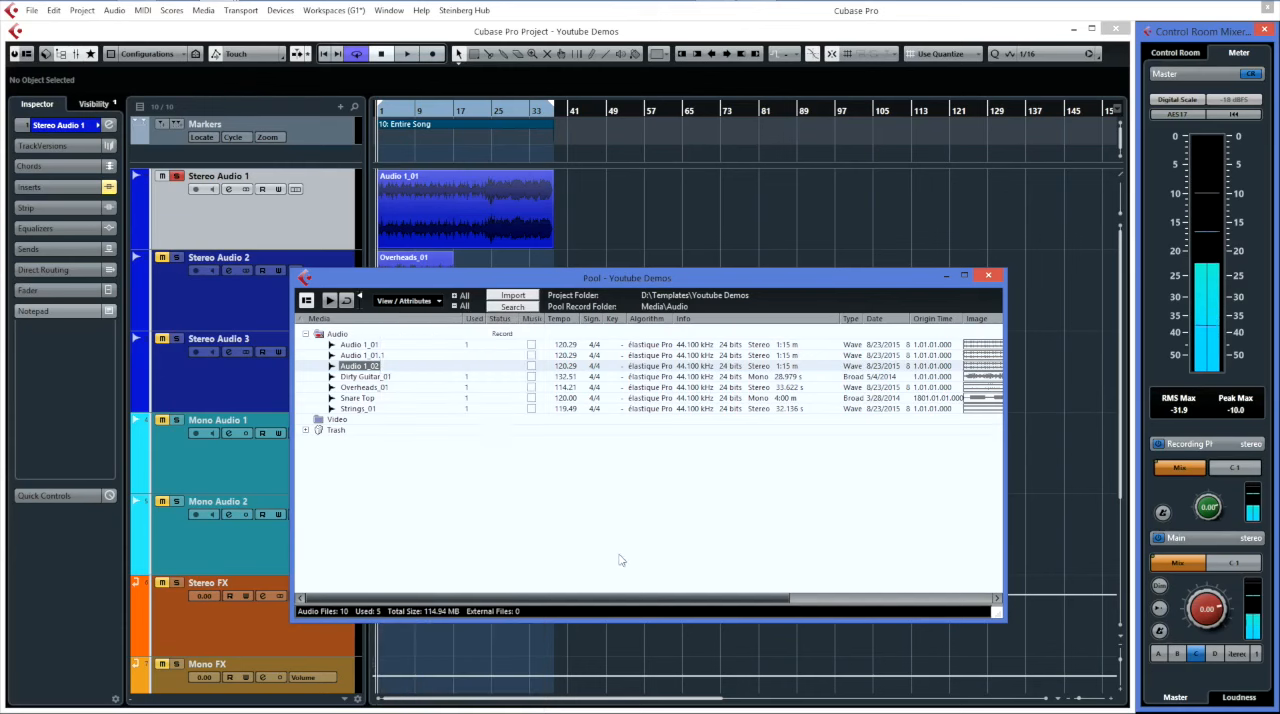
Inspect the contents of the Pool's Trash folder and bring up the commands available for it.
click(308, 431)
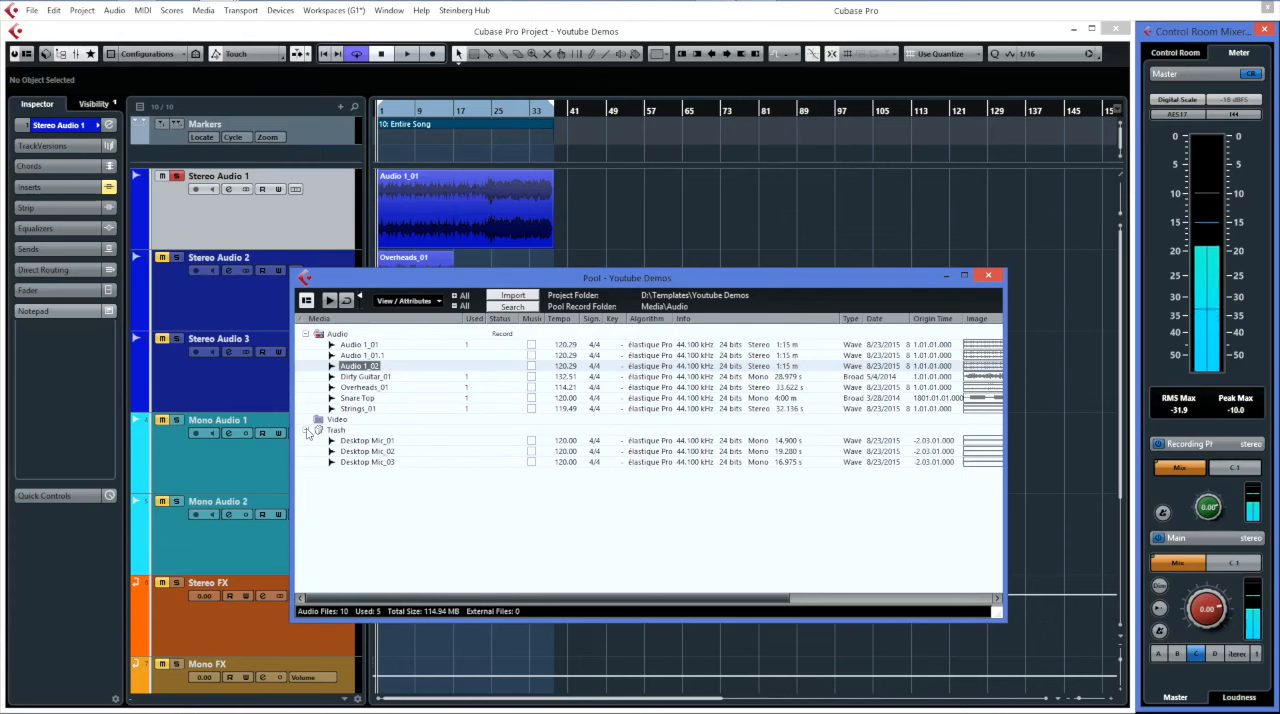
click(308, 431)
right_click(340, 431)
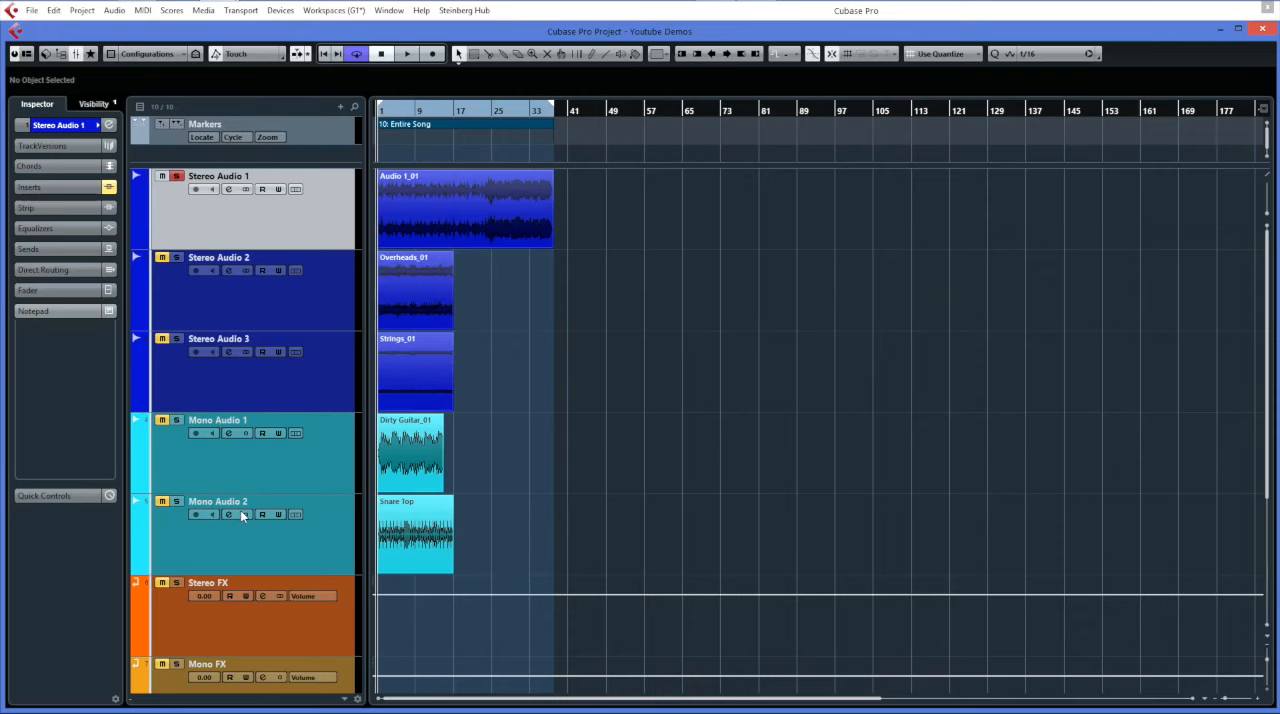
Look through the project's track list from Stereo Audio 1 down to Desktop Mic.
scroll(240, 512, down, 3)
scroll(240, 512, up, 3)
click(213, 276)
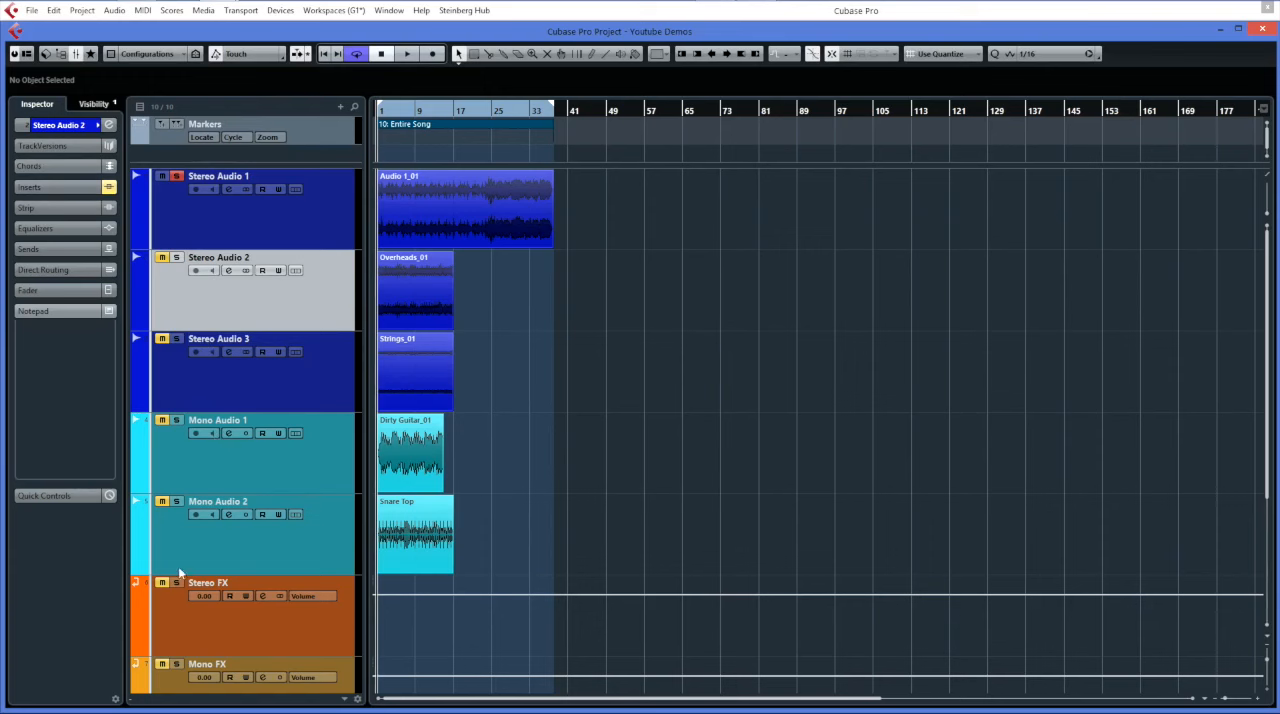
scroll(212, 549, down, 3)
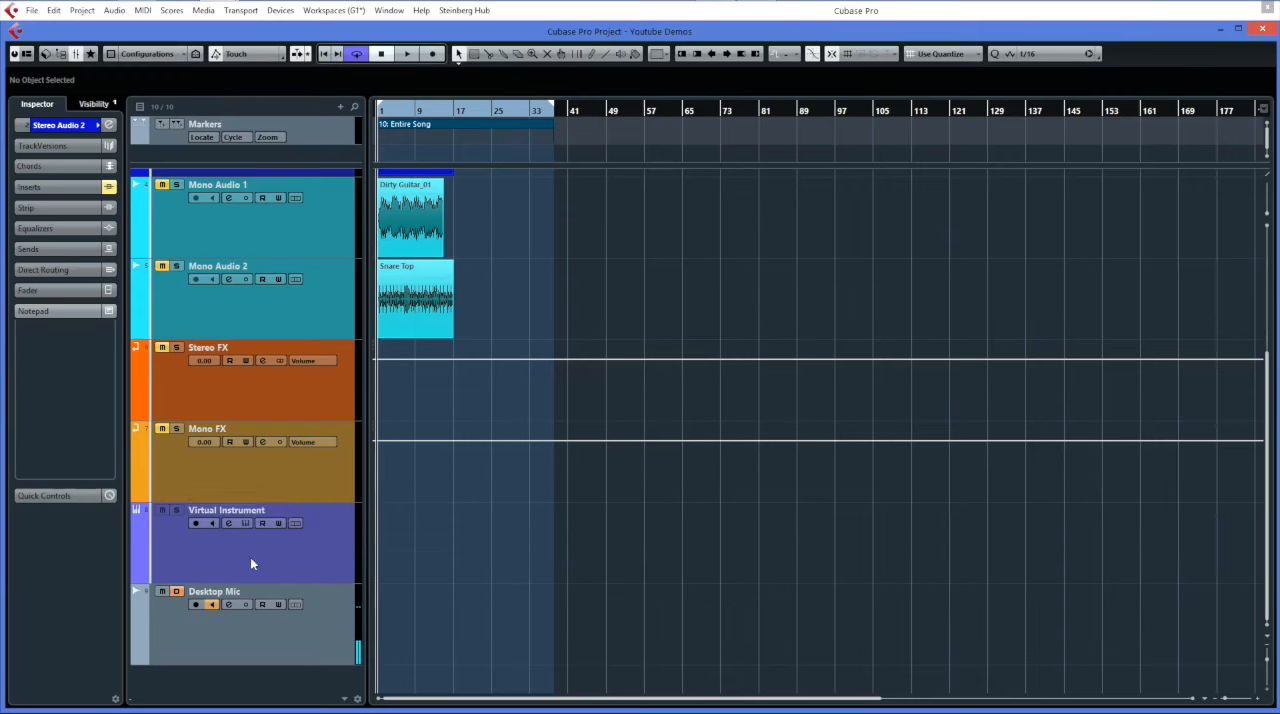
scroll(266, 564, up, 3)
scroll(266, 564, down, 3)
Move the Mono Audio 1 and Mono Audio 2 tracks into a new folder track, keeping the default name.
scroll(266, 564, up, 1)
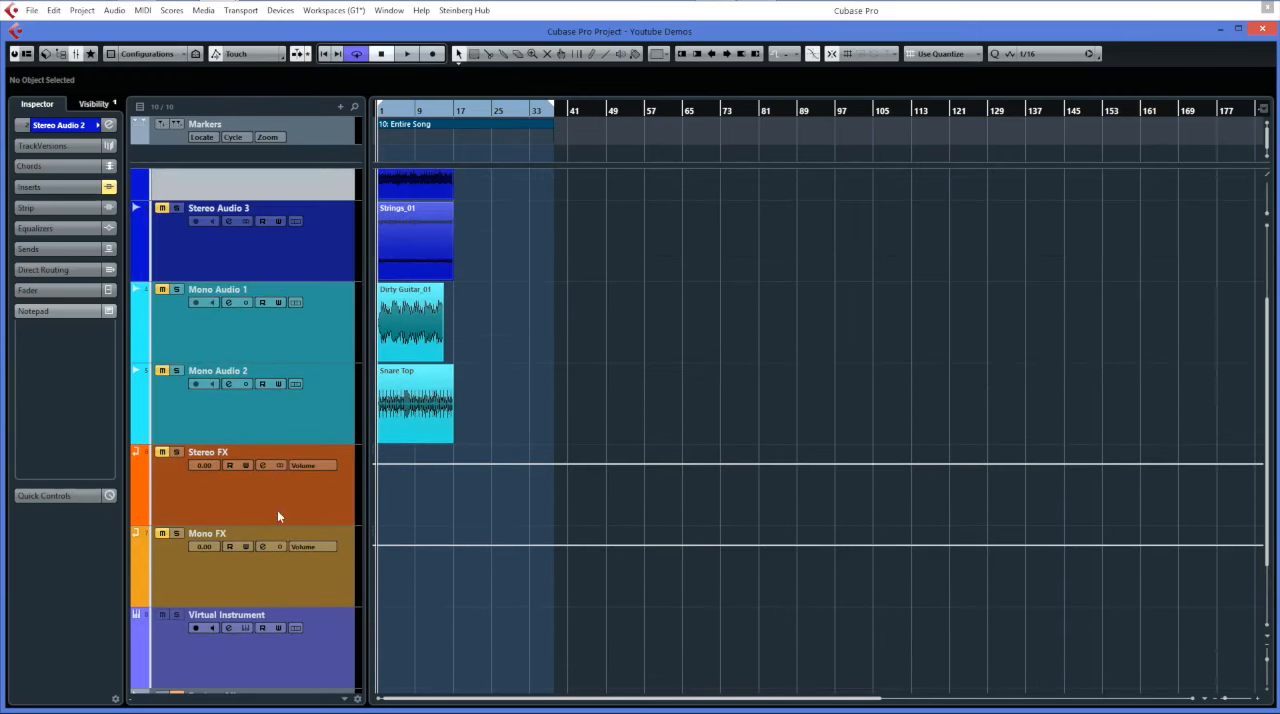
click(302, 333)
shift+click(311, 400)
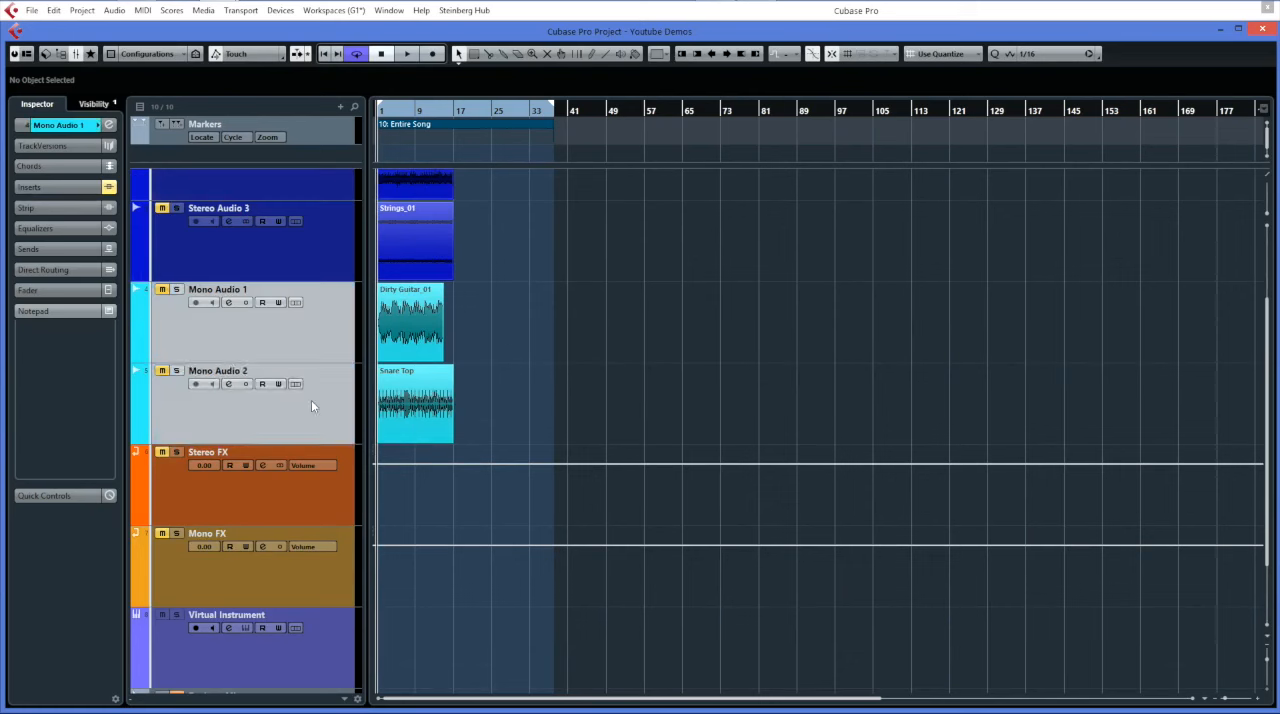
right_click(311, 400)
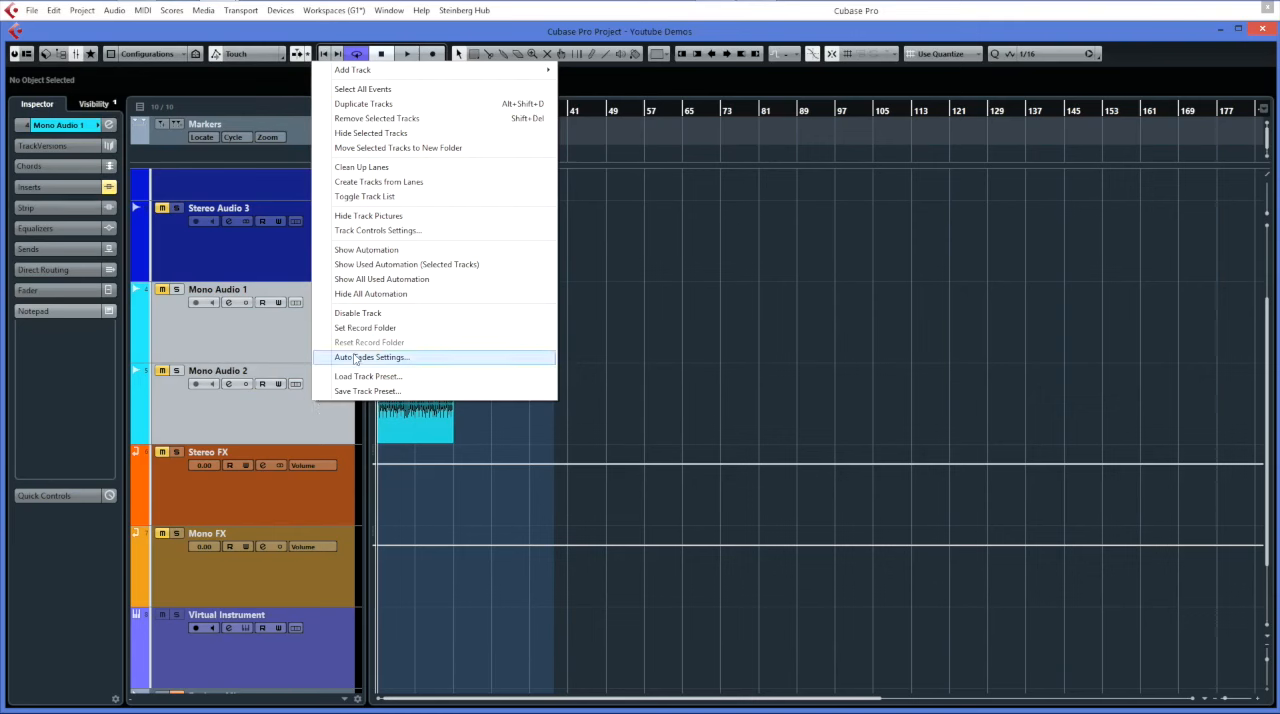
click(410, 156)
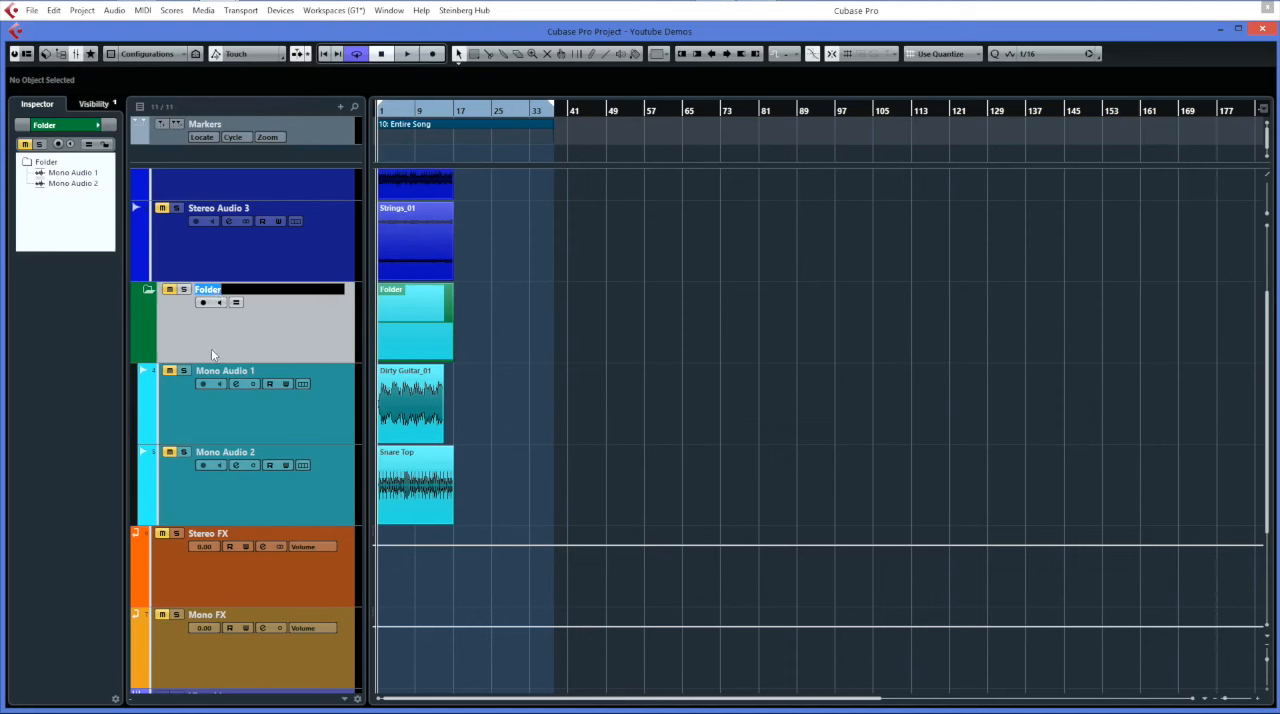
key(Return)
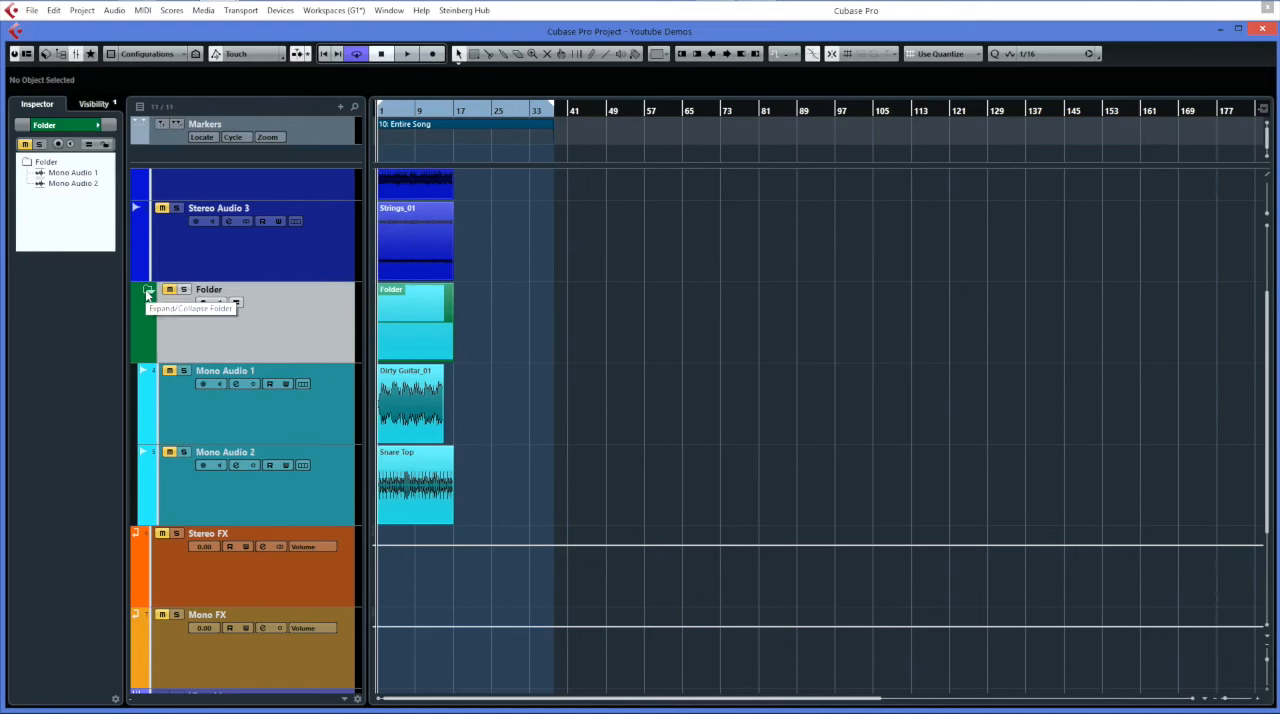
Compare the folder track's collapsed and expanded views at a closer horizontal zoom, leaving it collapsed.
click(147, 292)
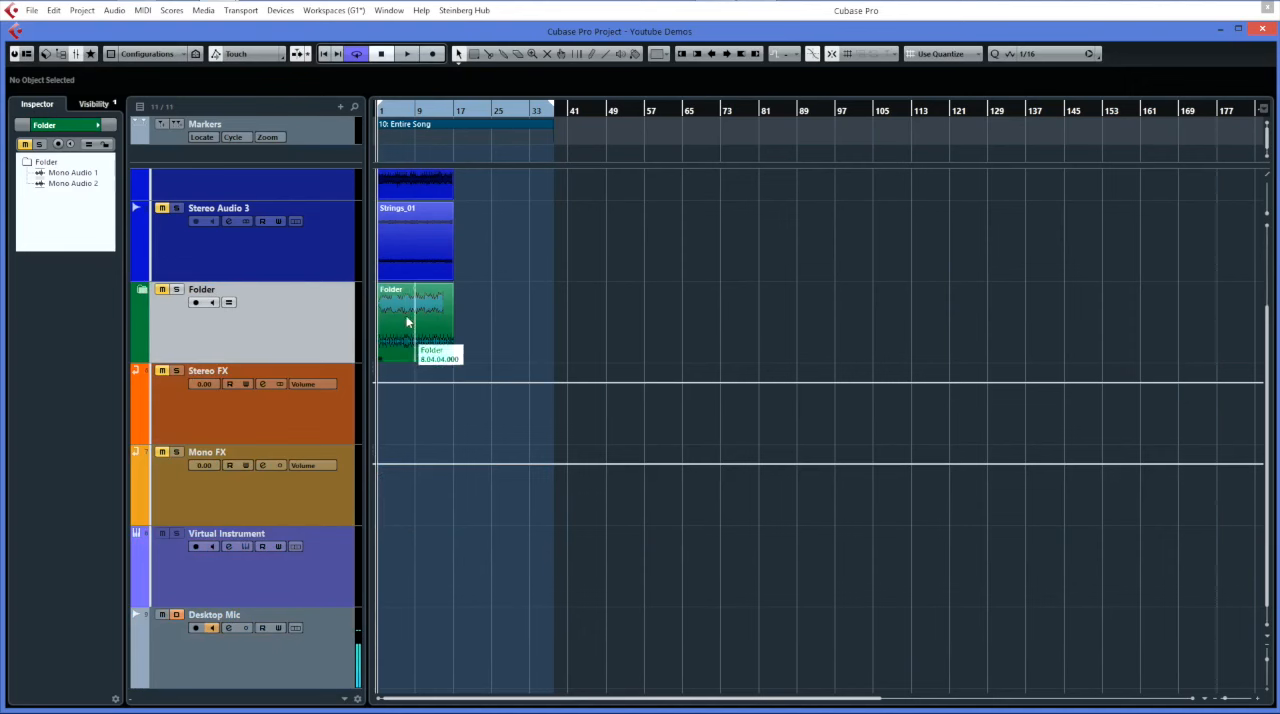
key(h)
key(h)
key(h)
key(h)
key(h)
key(h)
key(h)
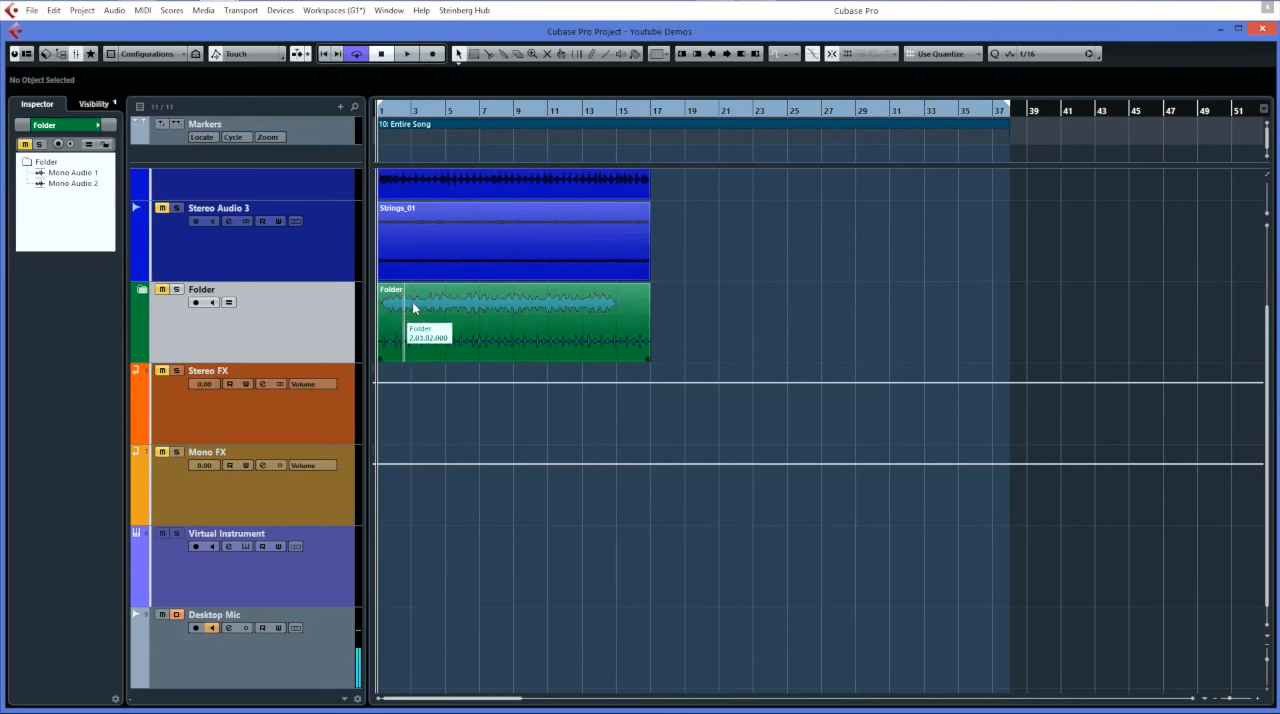
click(144, 293)
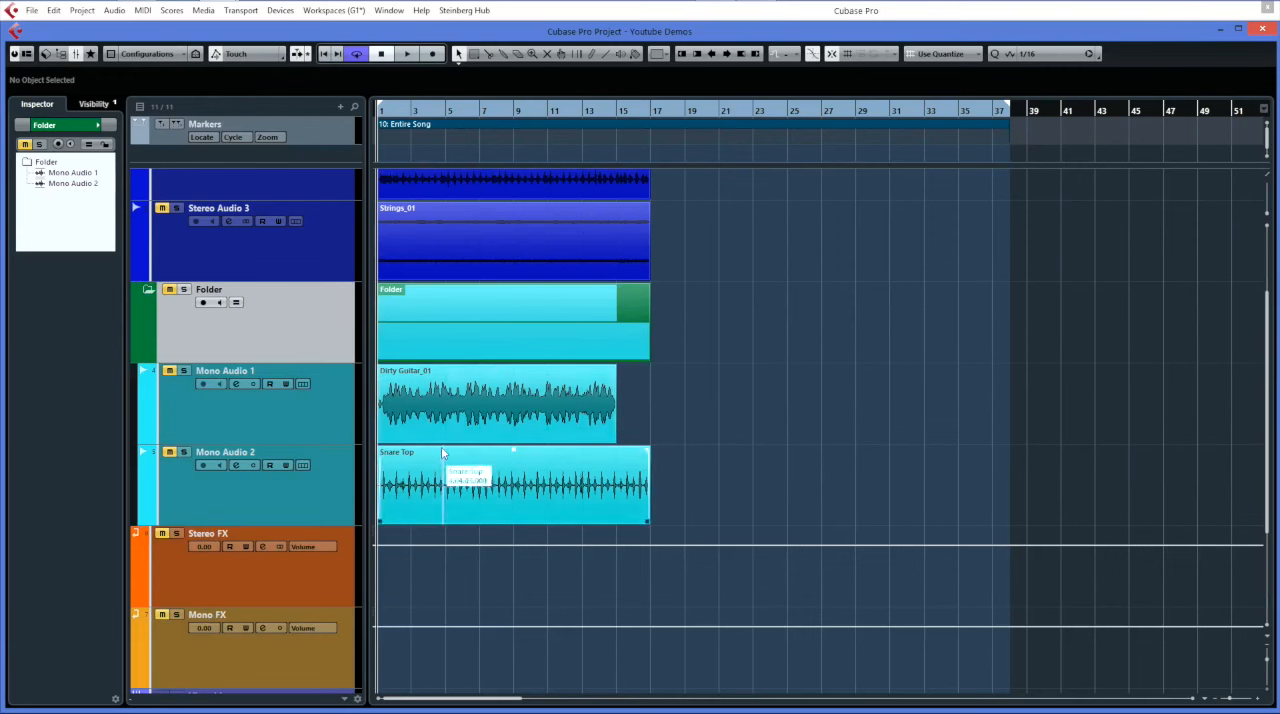
click(144, 291)
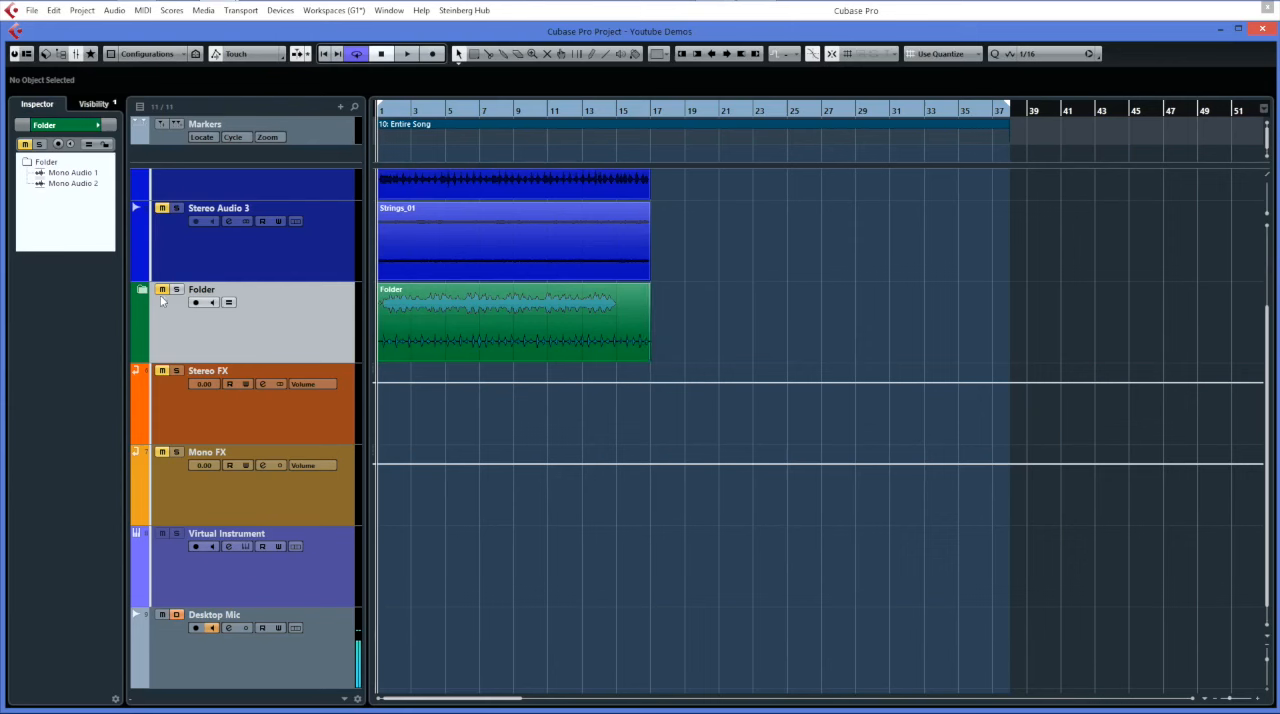
Turn on group editing for the folder track and check the two mono tracks inside it.
click(229, 303)
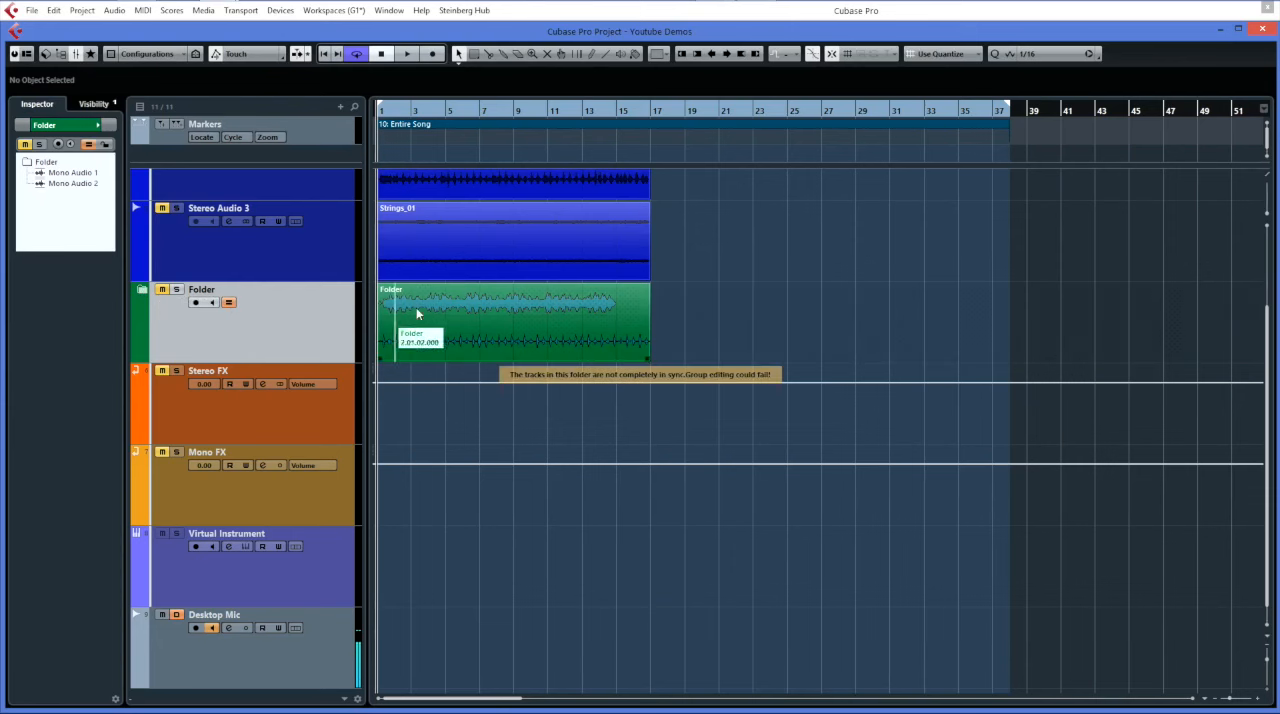
click(143, 291)
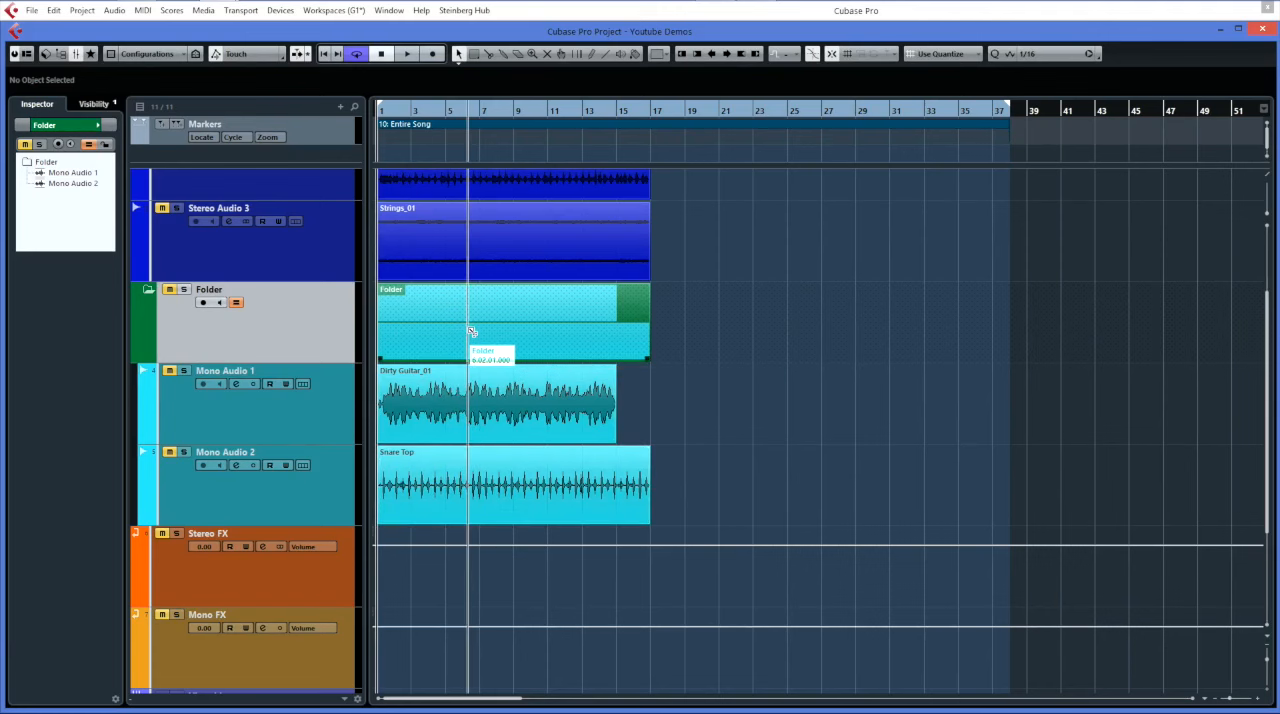
click(148, 290)
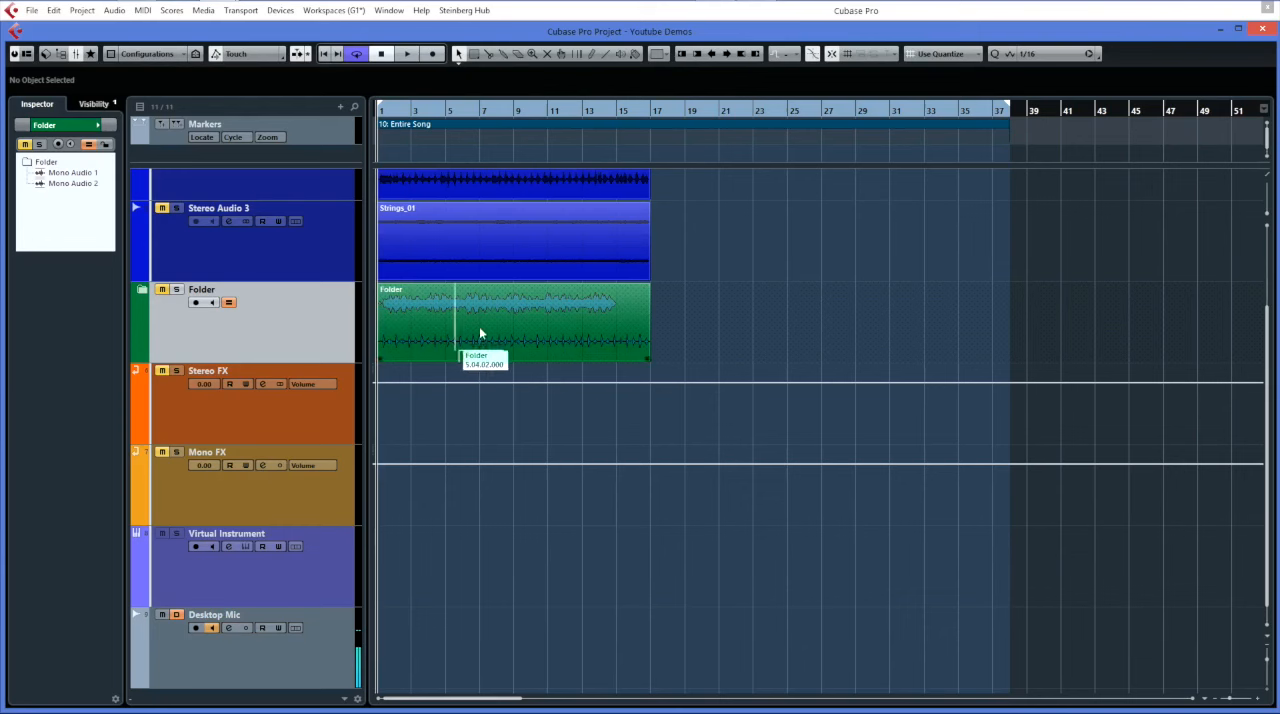
Split the folder part shortly after bars 7 and 11, delete the last section, and expand the folder to check both tracks.
alt+click(560, 337)
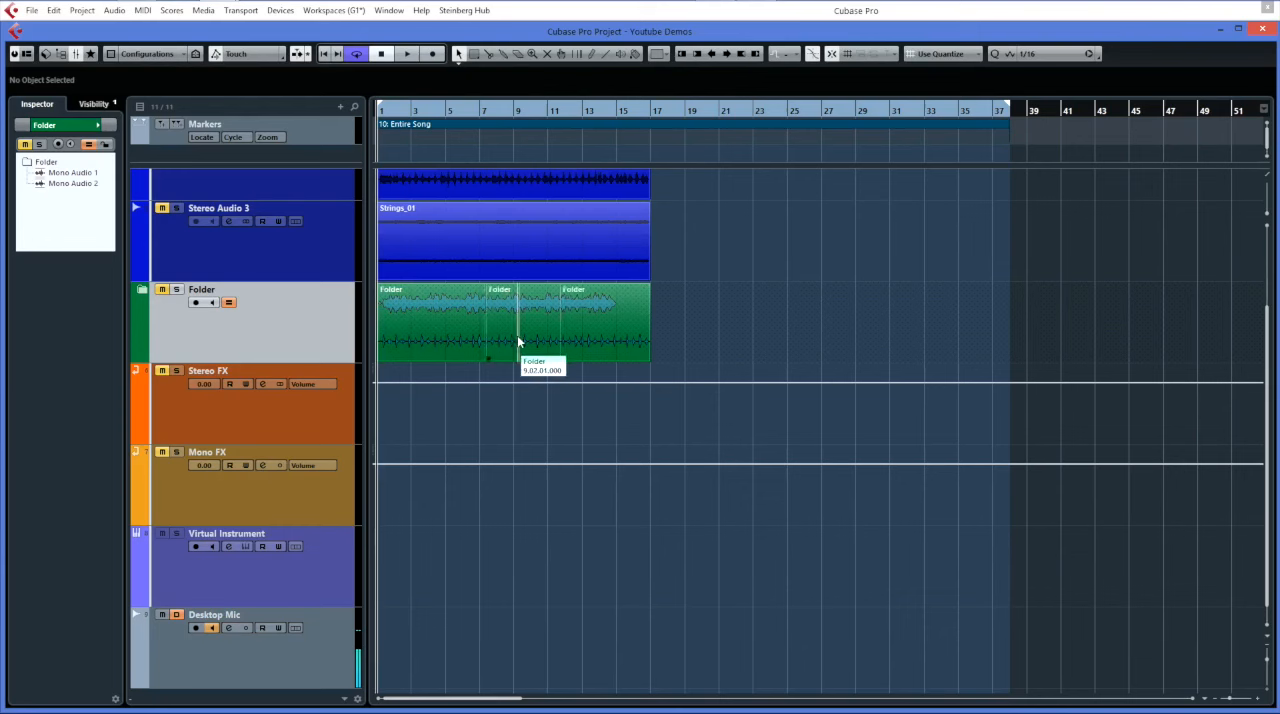
click(599, 345)
key(Delete)
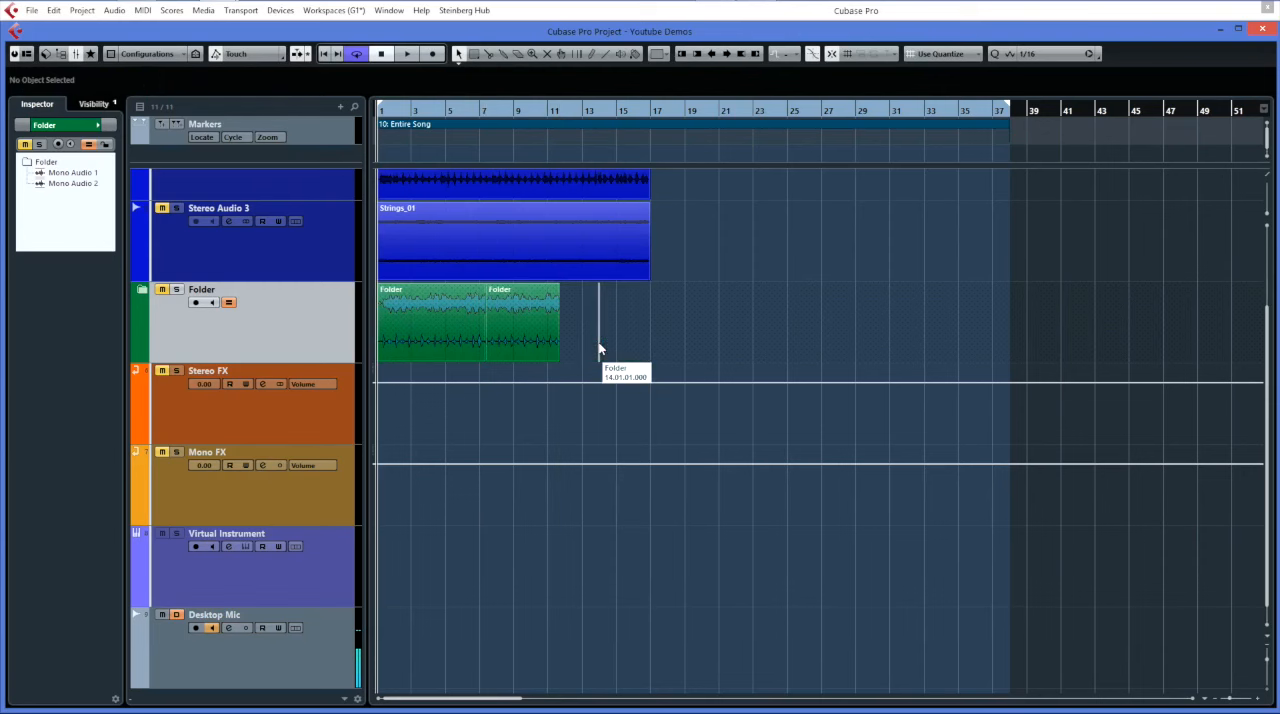
click(143, 292)
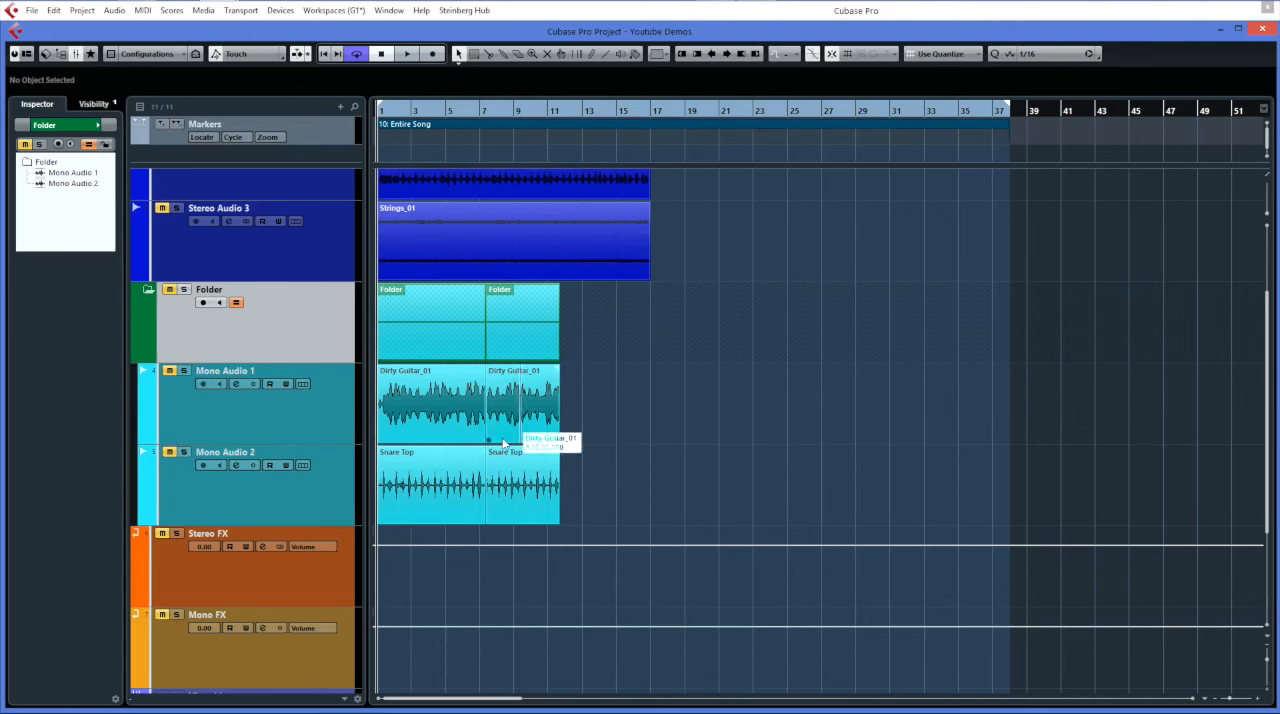
Undo the deletion and both splits of the folder part, and turn off group editing for the folder track.
key(ctrl+z)
key(ctrl+z)
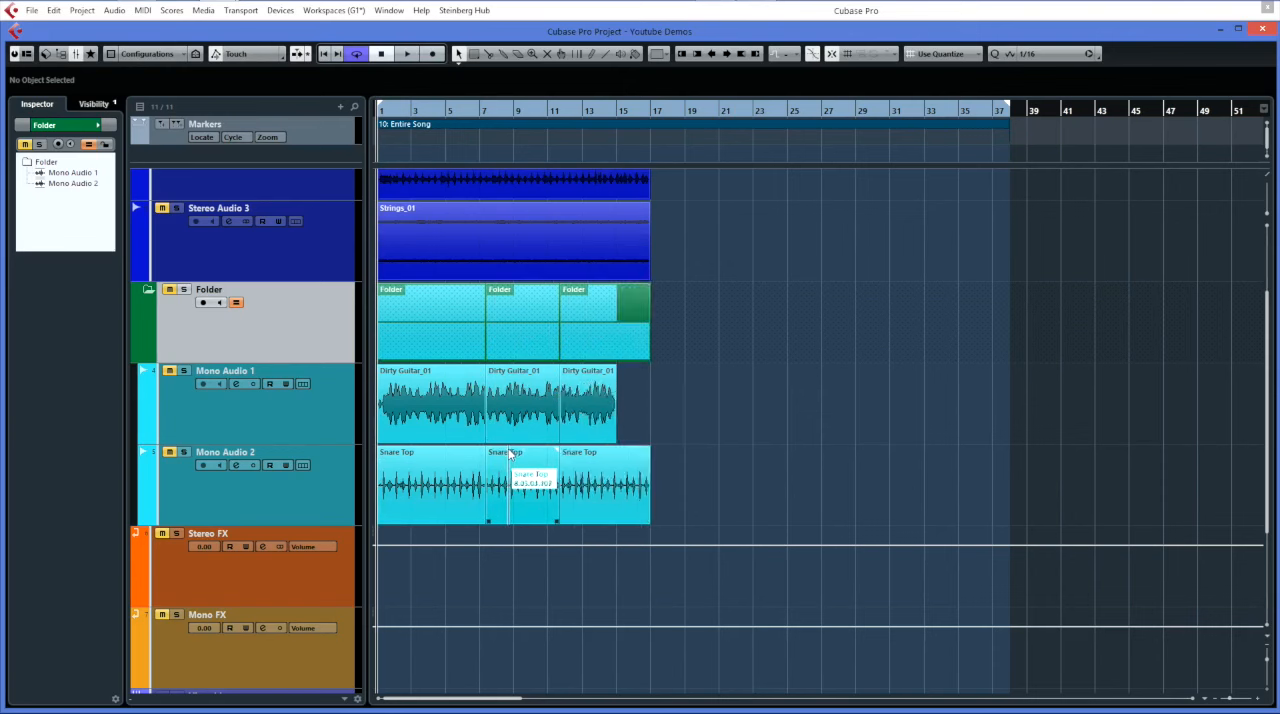
key(ctrl+z)
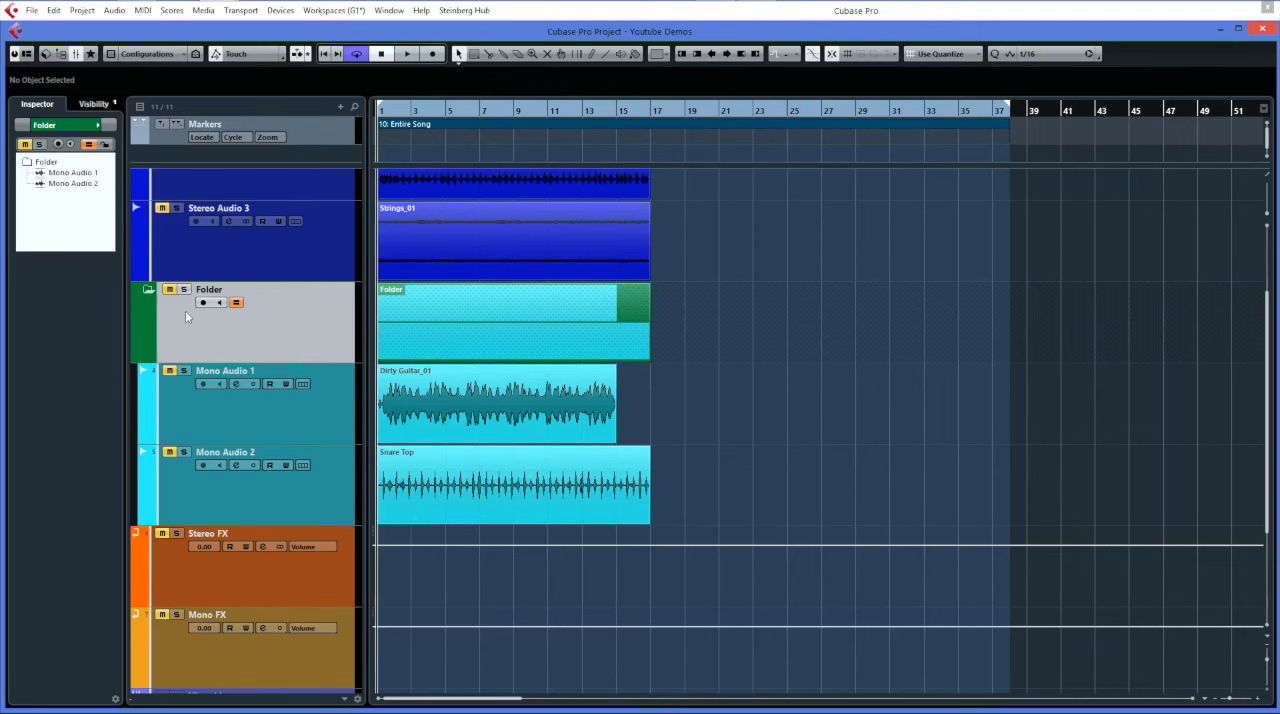
click(234, 304)
Try out mute and solo for the whole folder track, and leave it muted with solo off.
click(170, 289)
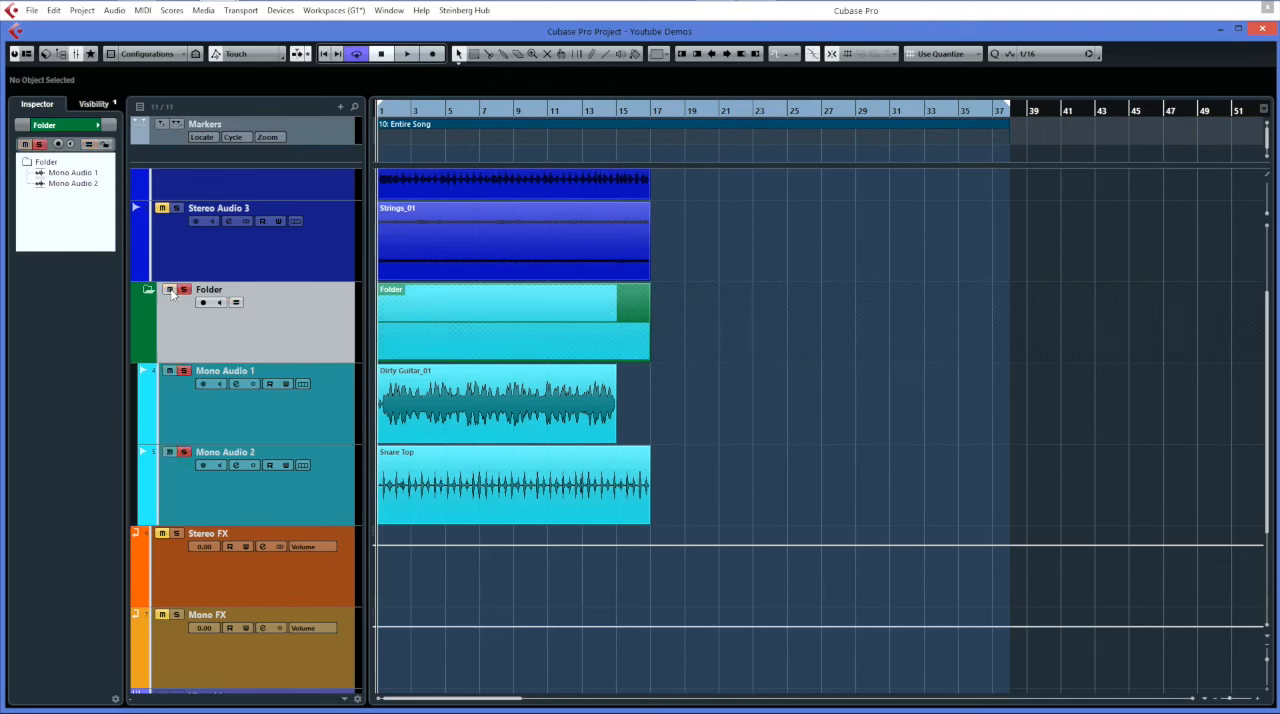
click(170, 289)
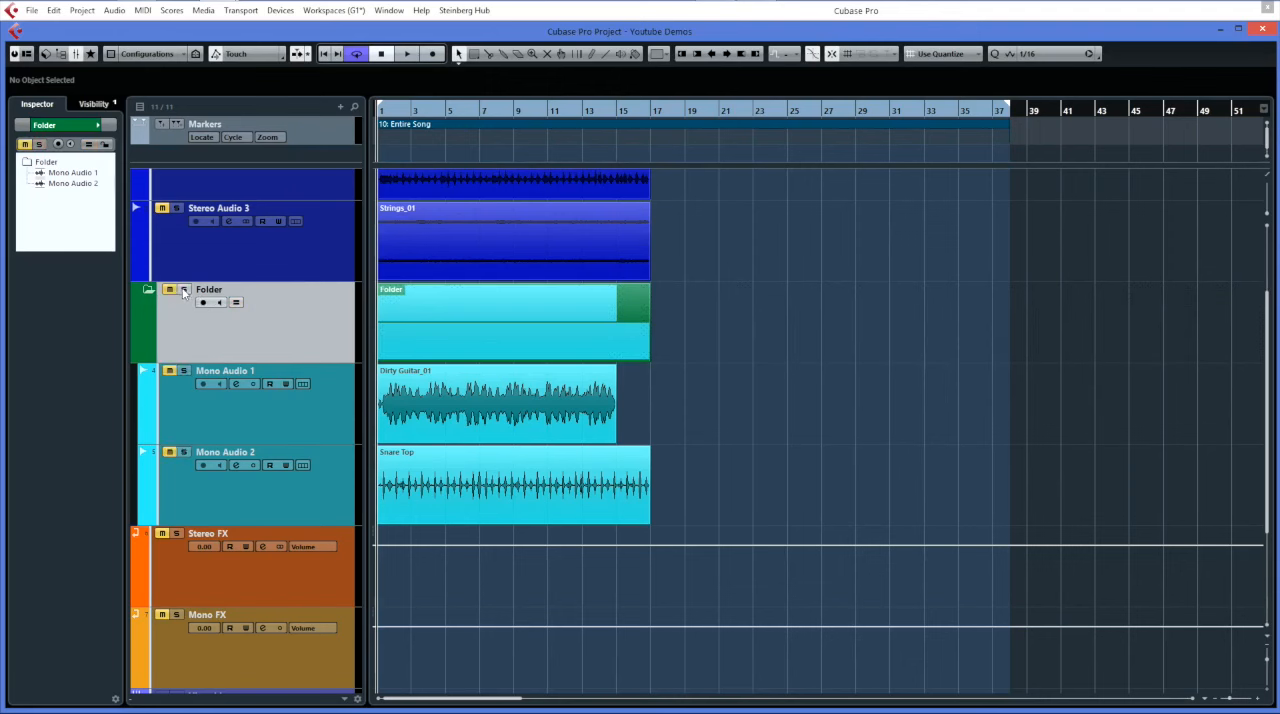
click(183, 291)
click(184, 292)
click(184, 291)
click(184, 292)
Merge the divided track list into a single list and make the Markers track taller.
scroll(297, 179, up, 3)
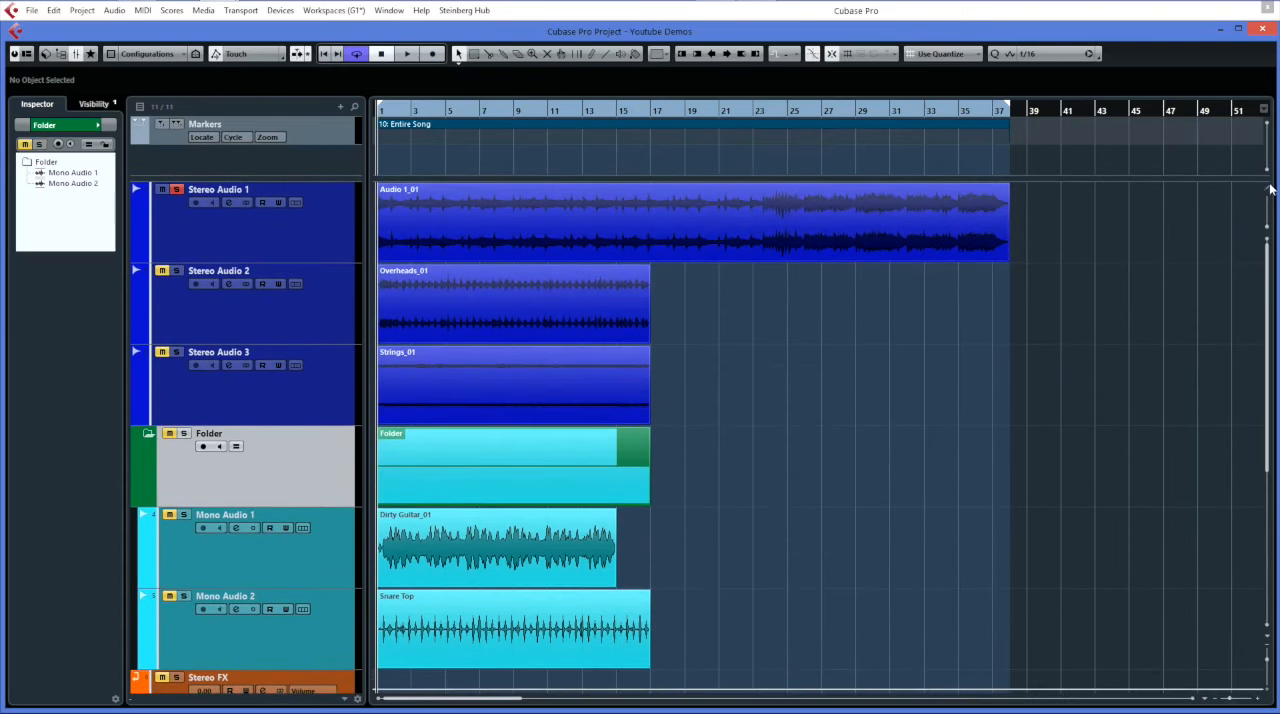
scroll(1270, 190, down, 1)
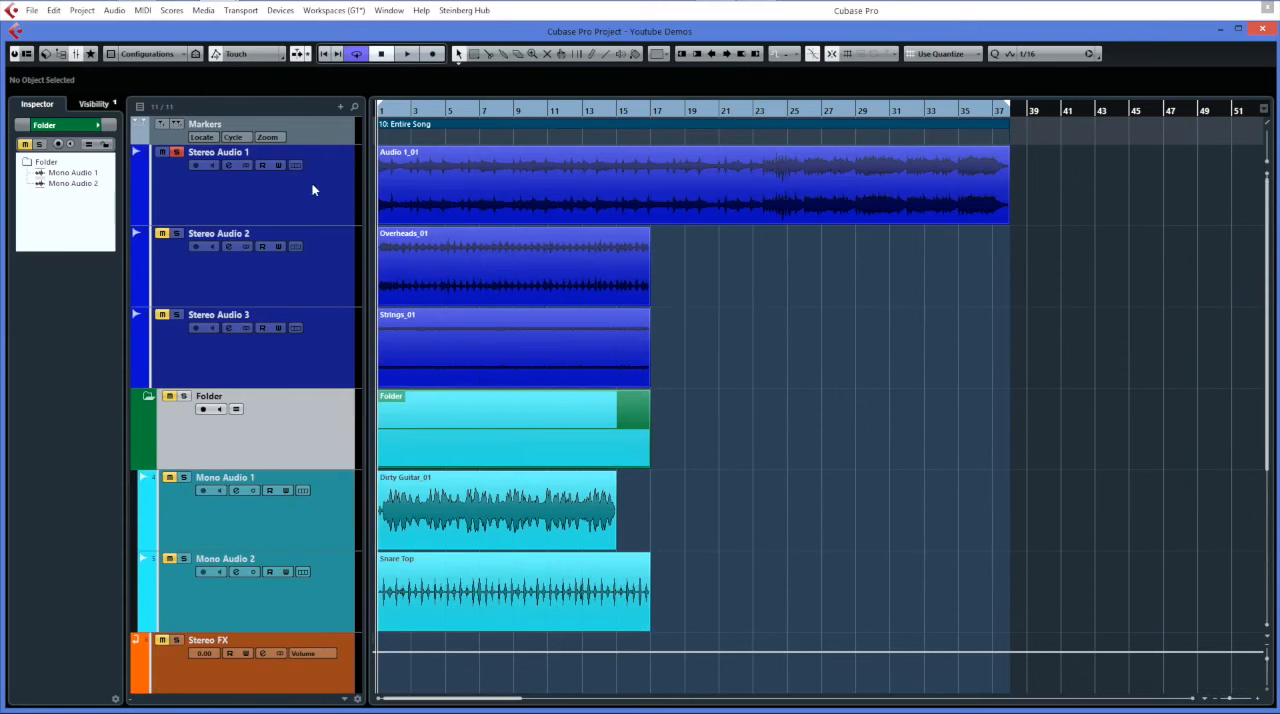
drag(319, 144, 319, 184)
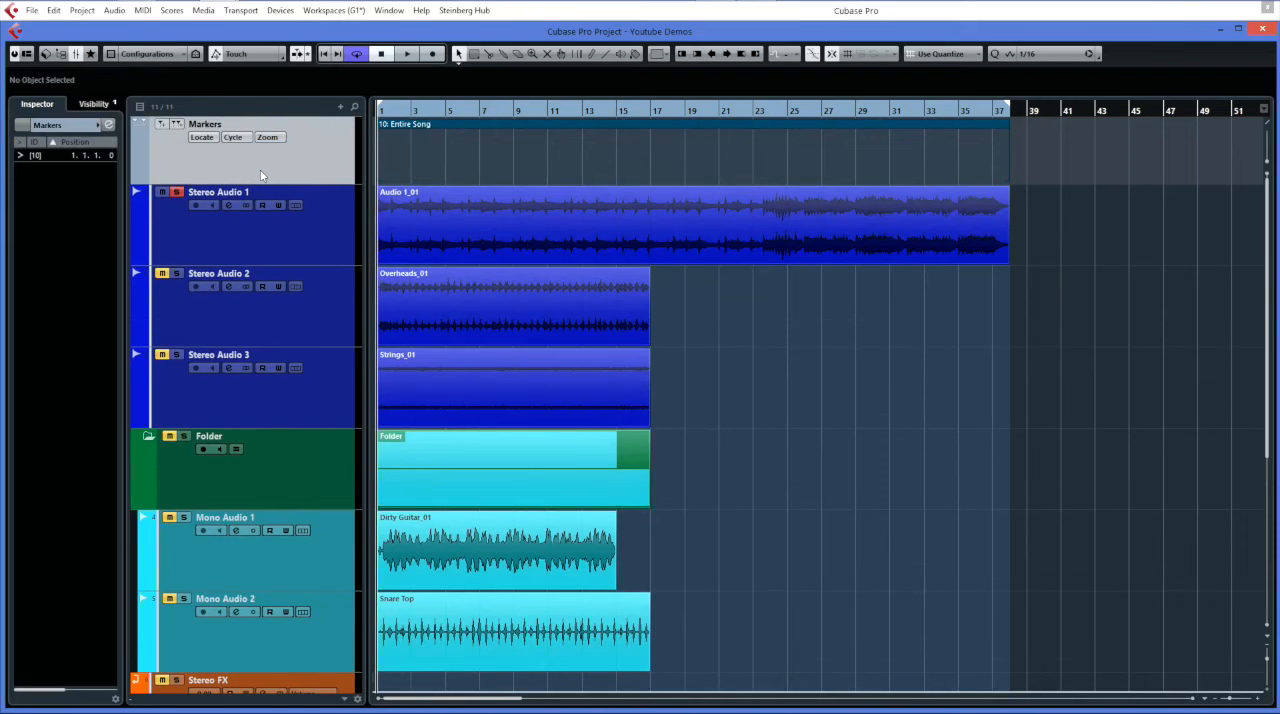
Divide the track list again and enlarge the upper section to about twice the height of the Markers track.
scroll(261, 176, down, 4)
scroll(261, 176, up, 4)
scroll(261, 176, down, 4)
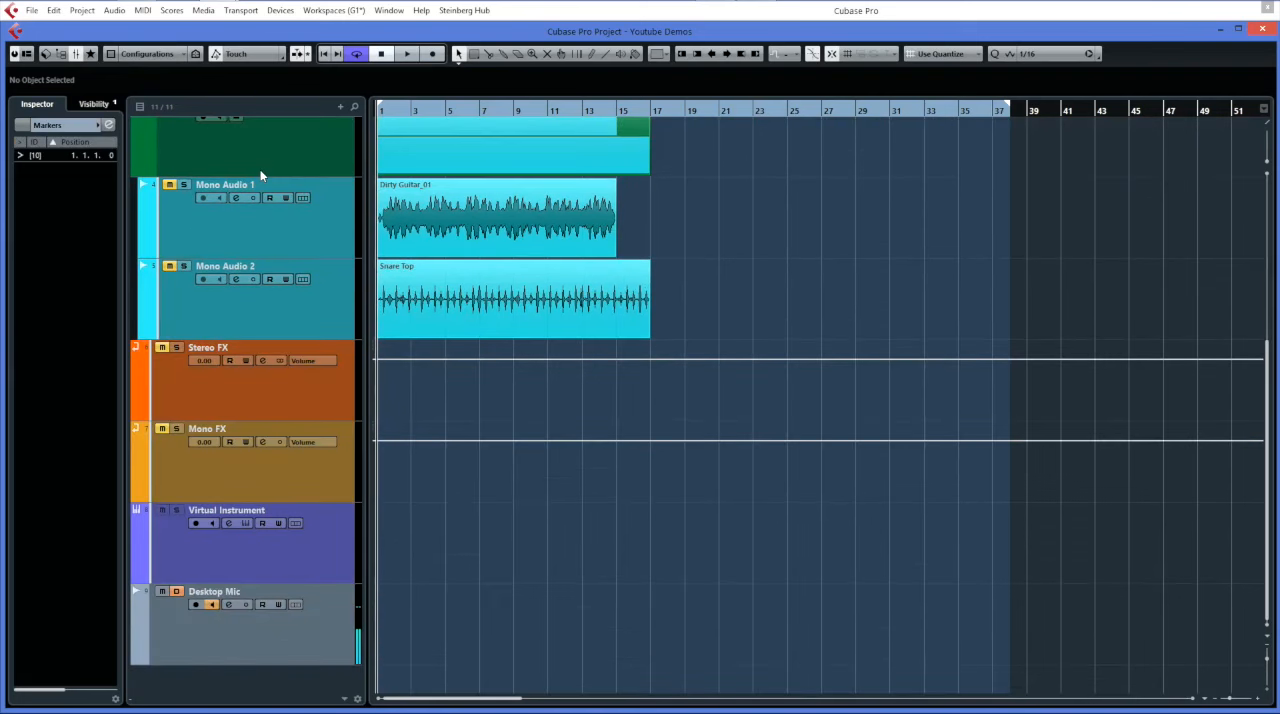
scroll(261, 176, up, 3)
scroll(261, 176, down, 3)
scroll(262, 168, up, 4)
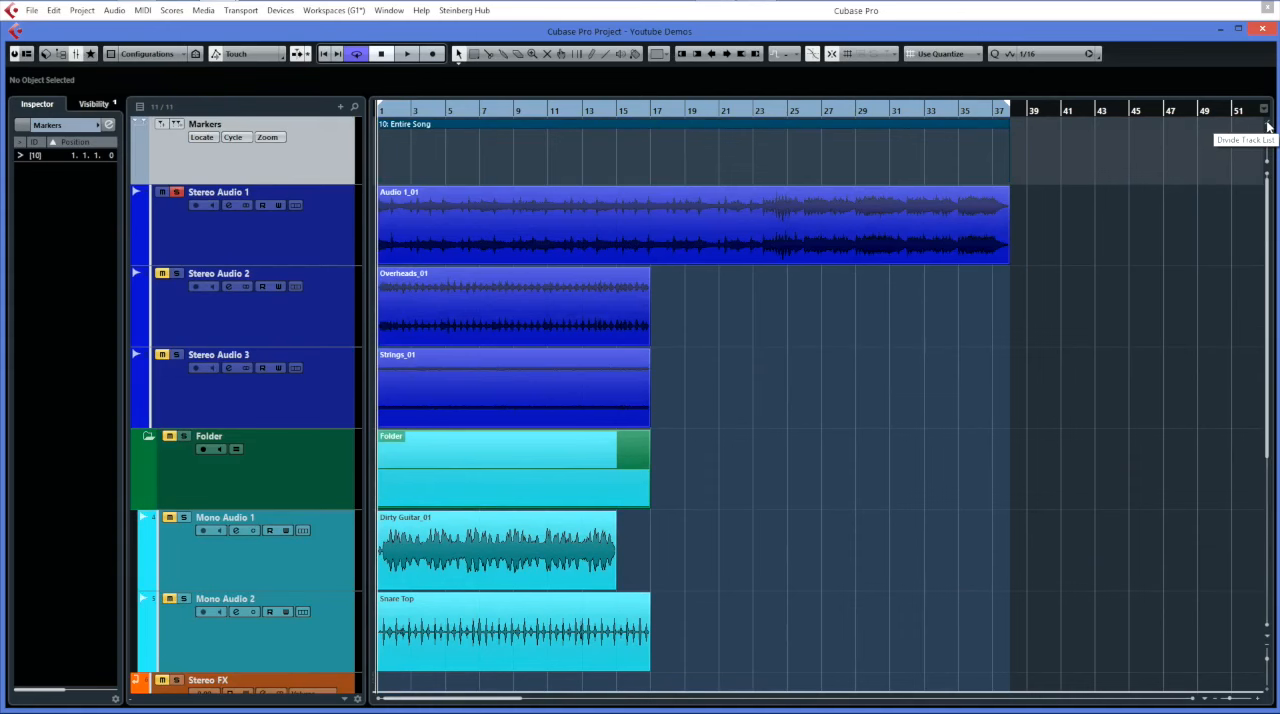
click(1267, 124)
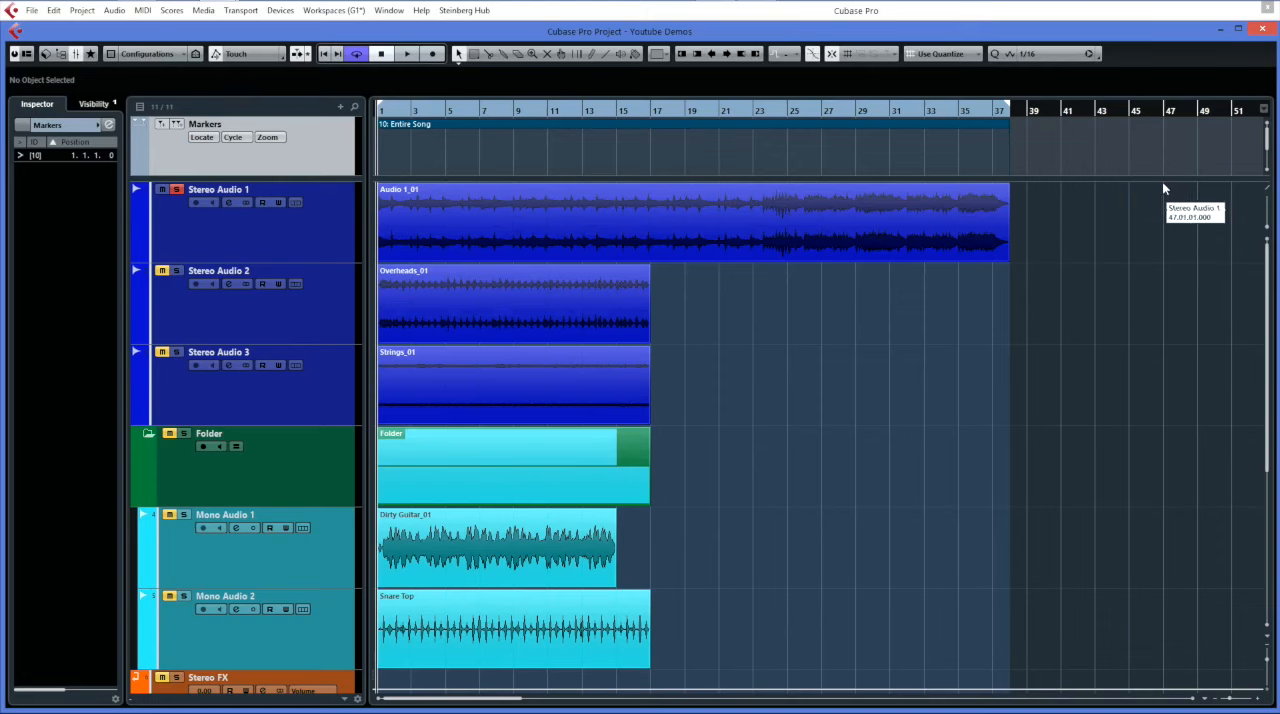
drag(1162, 179, 1123, 259)
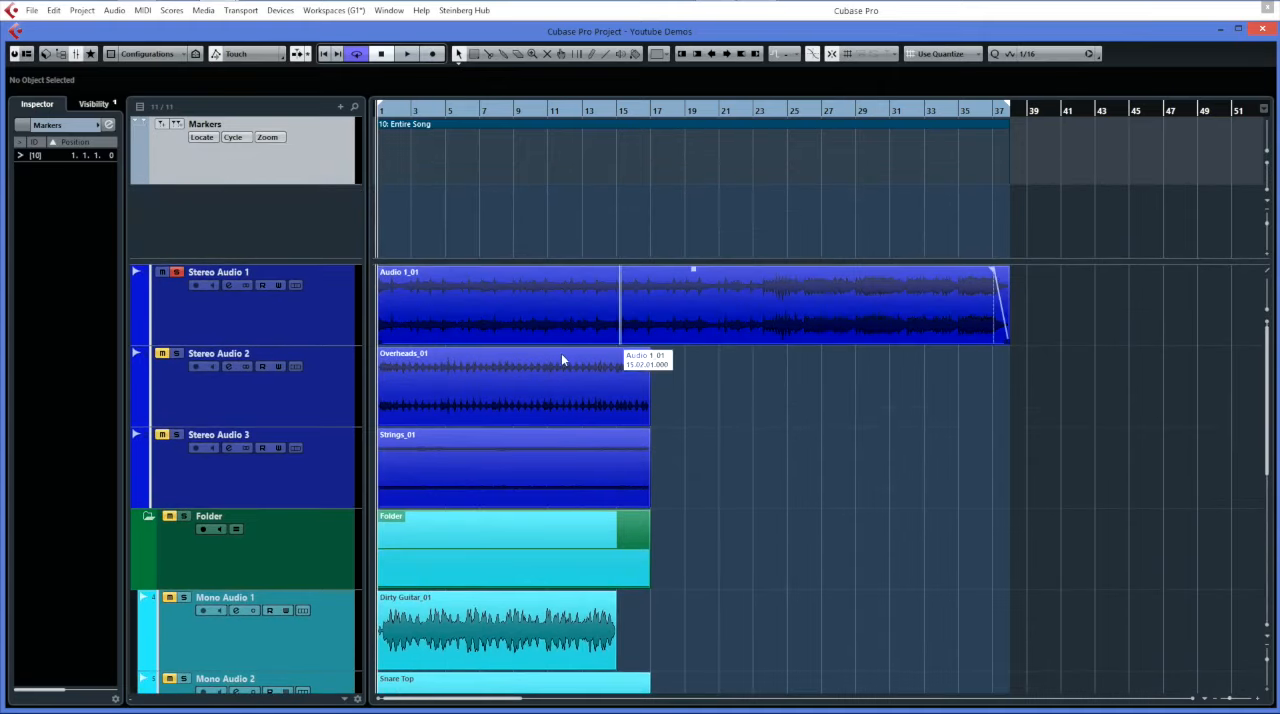
Move Stereo Audio 1 into the upper section, enlarge that section to fit it, and check how the lower tracks scroll separately.
click(315, 295)
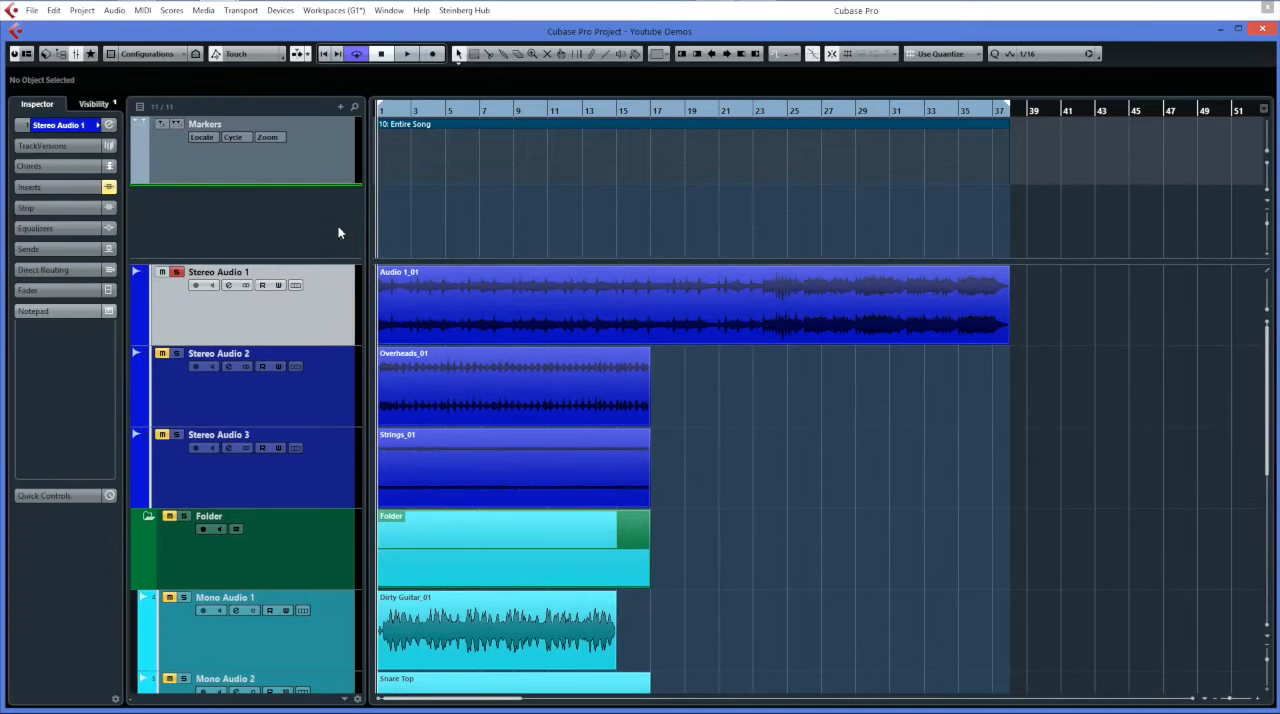
drag(338, 232, 337, 228)
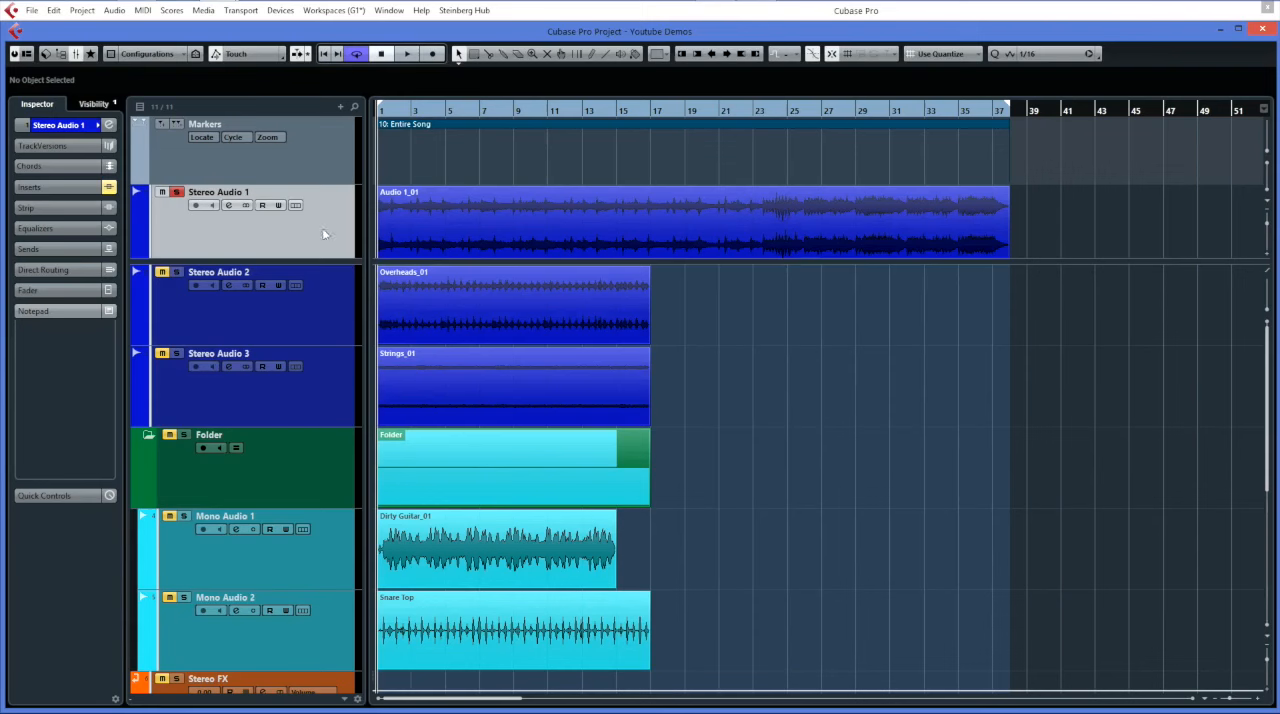
mouse_move(354, 261)
mouse_down()
mouse_move(362, 197)
mouse_move(362, 275)
mouse_up()
scroll(553, 430, down, 2)
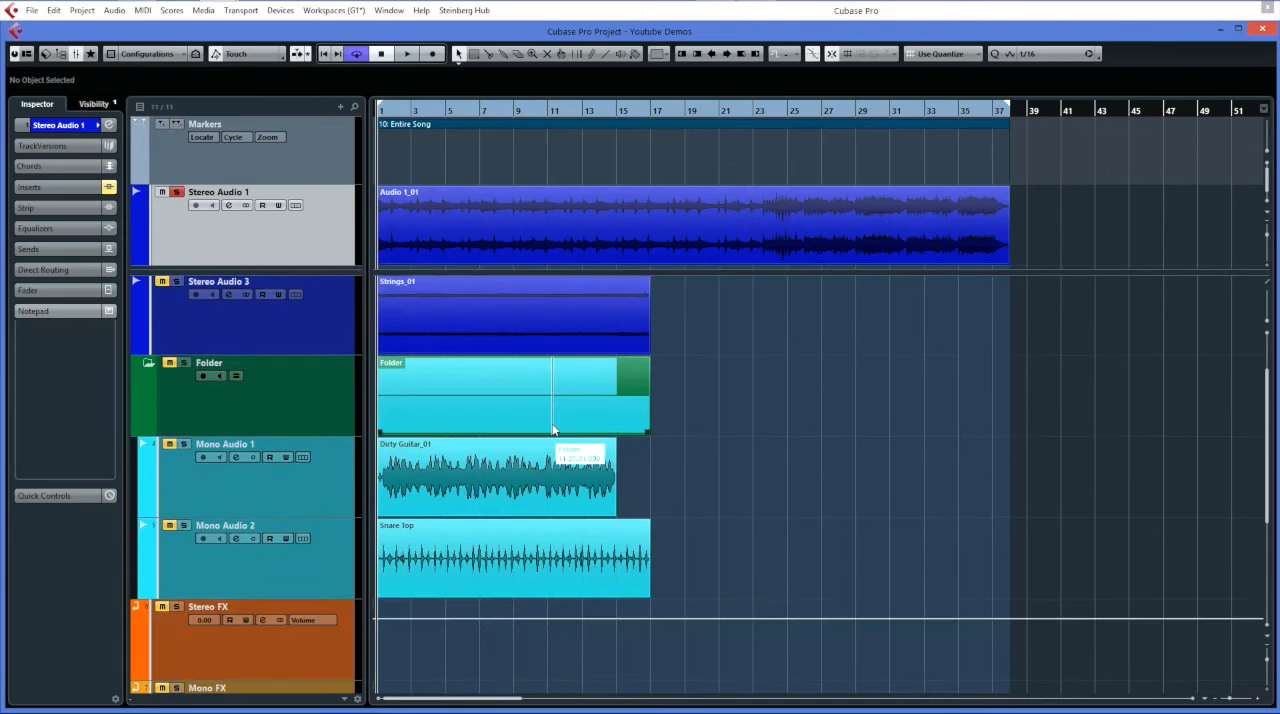
scroll(553, 430, down, 5)
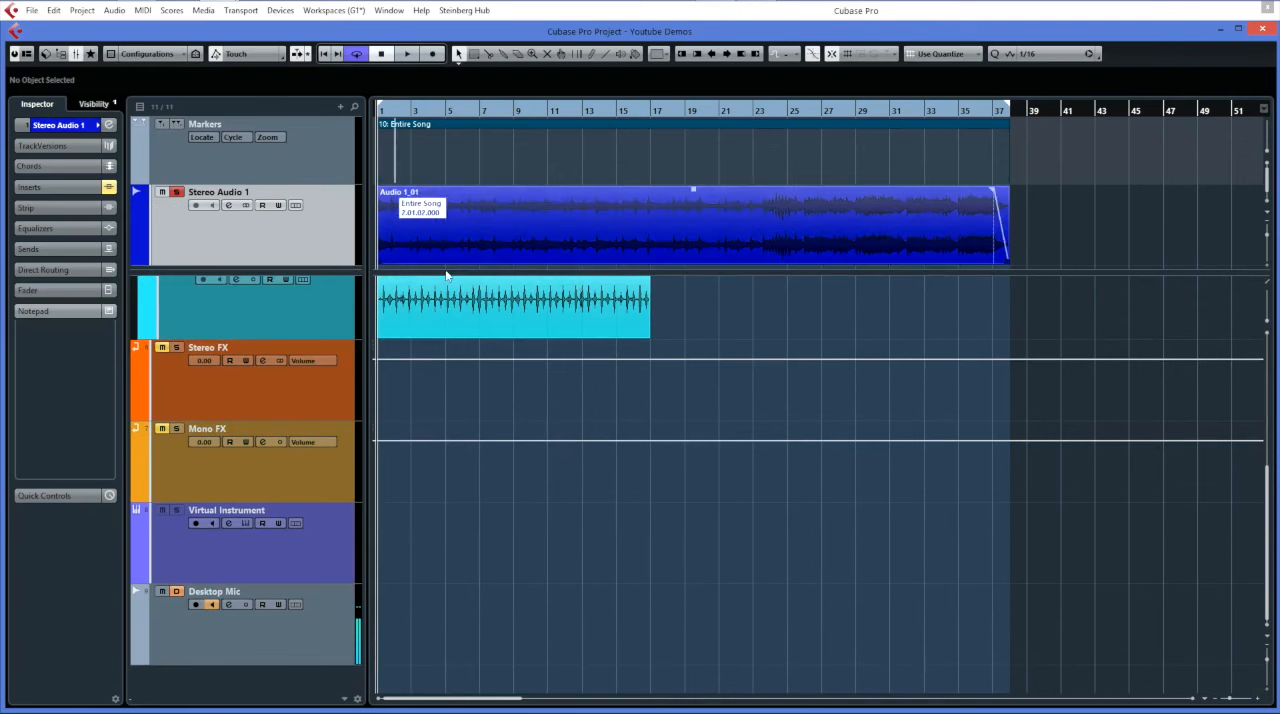
scroll(500, 305, up, 7)
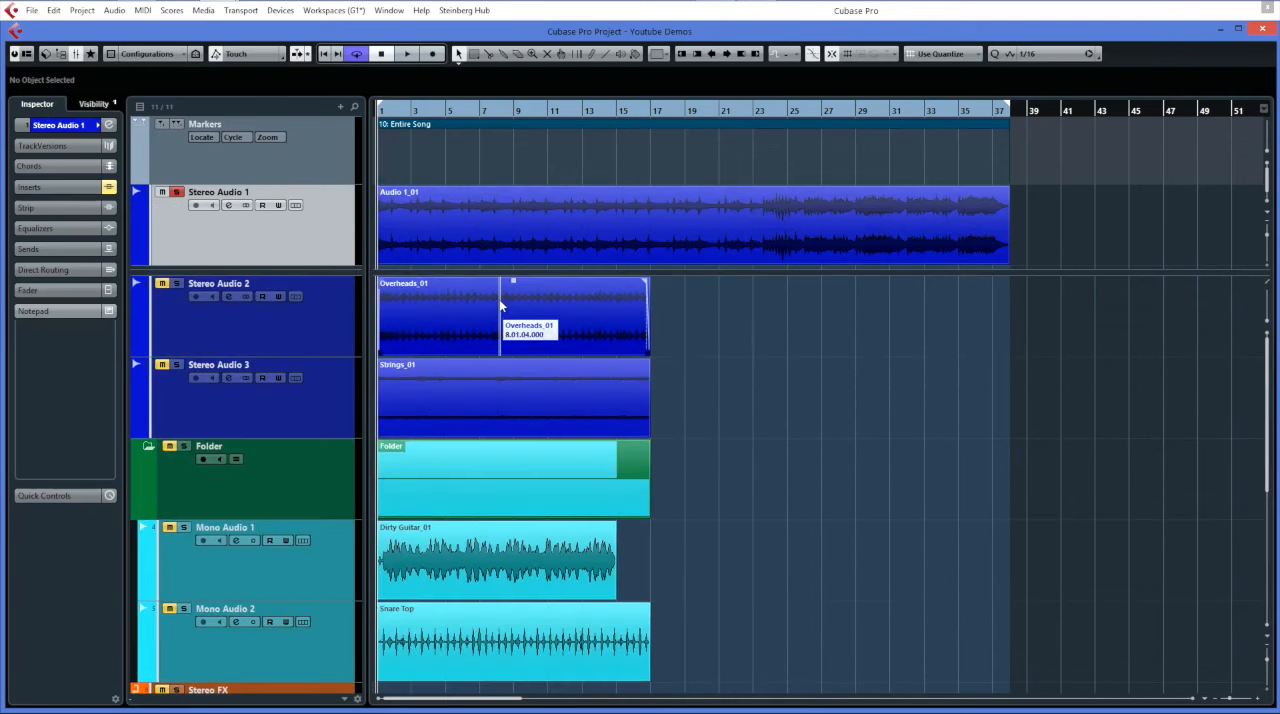
Move Stereo Audio 1 back to the lower section and shrink the upper section to fit only the Markers track.
drag(347, 271, 349, 253)
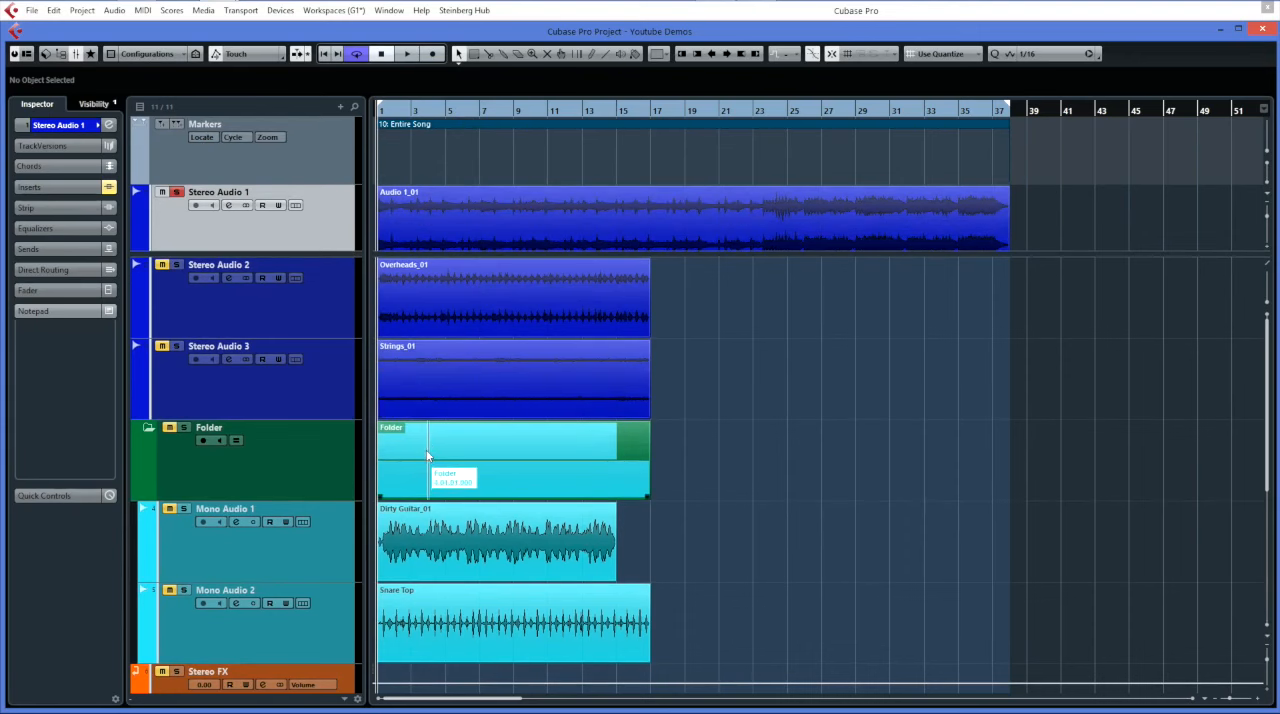
scroll(432, 452, down, 6)
scroll(428, 455, up, 6)
mouse_move(324, 220)
mouse_down()
mouse_move(320, 257)
mouse_move(320, 158)
mouse_up()
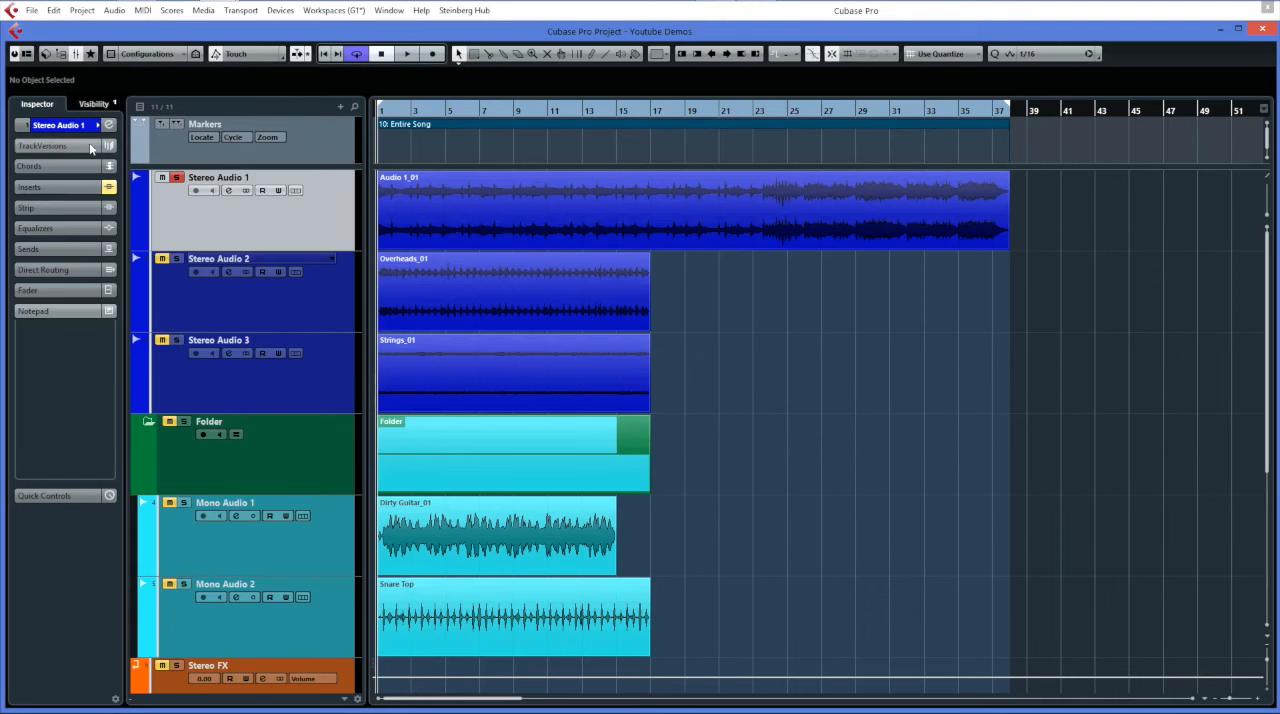
Select the Audio 1_01 event on Stereo Audio 1 and examine its event properties, including Transpose.
click(443, 230)
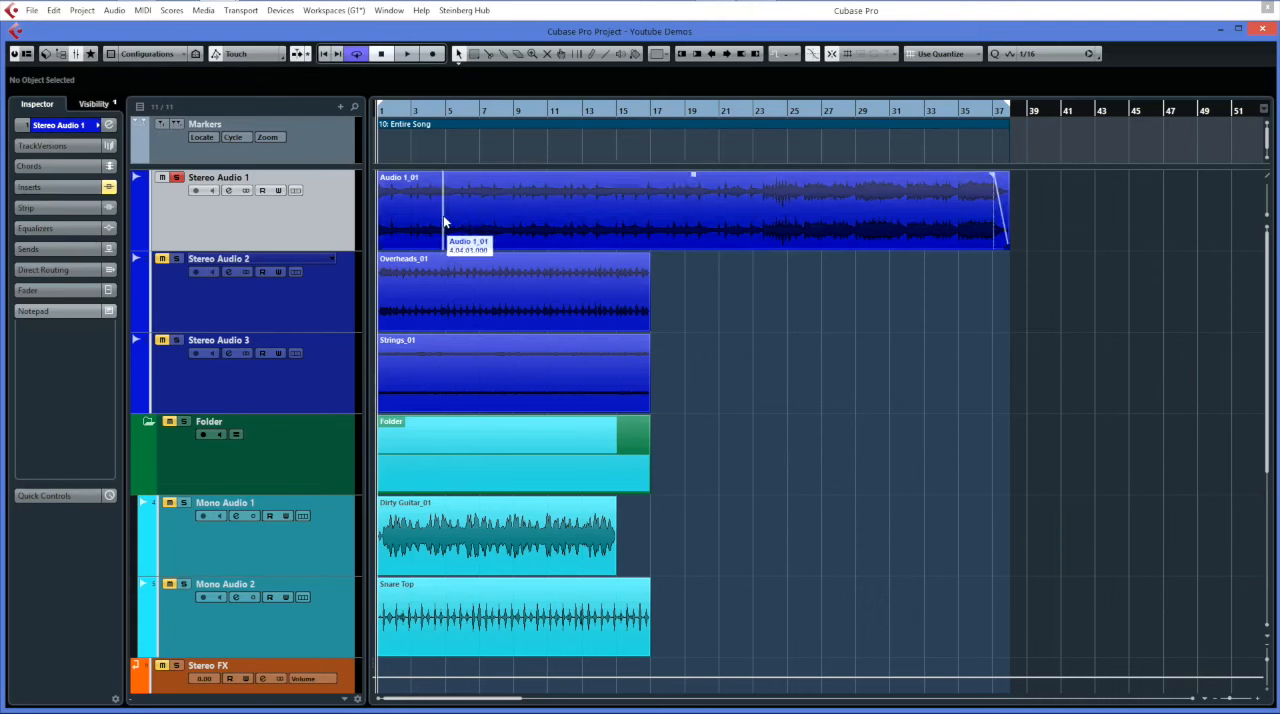
click(517, 243)
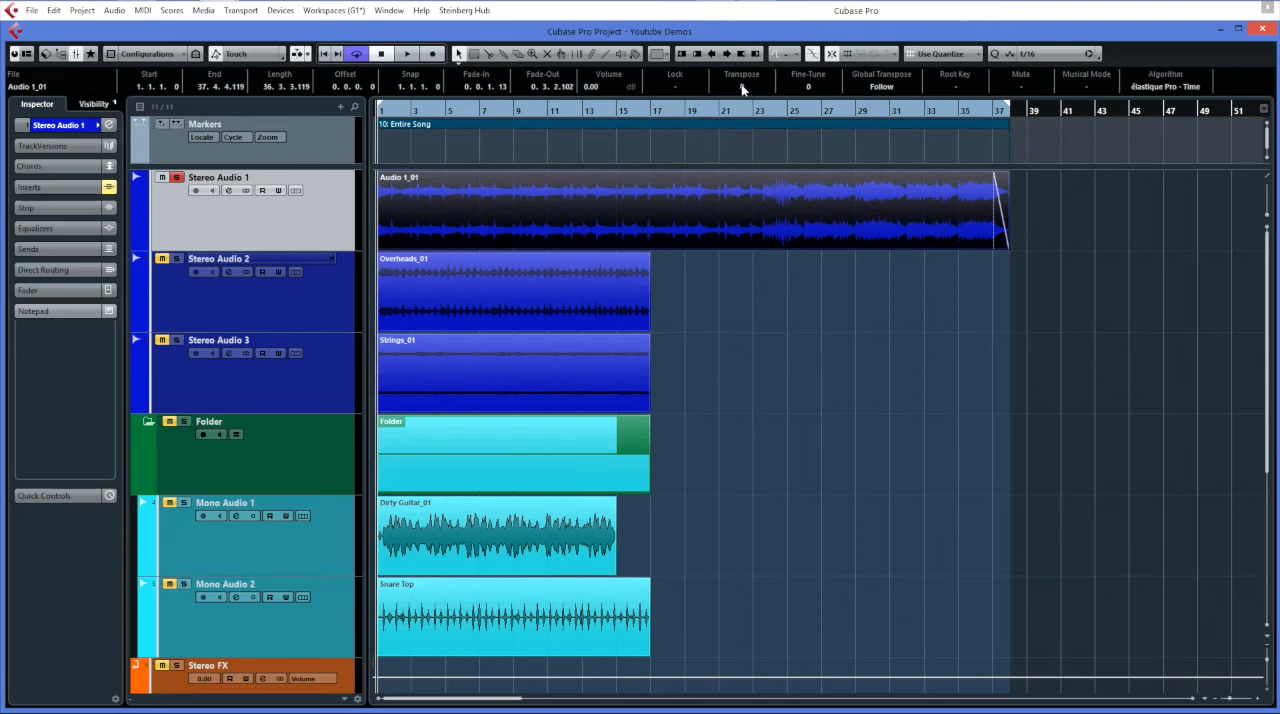
scroll(742, 93, down, 2)
scroll(742, 98, down, 5)
scroll(744, 94, up, 9)
scroll(746, 90, up, 1)
Show the basic settings and the track versions of Stereo Audio 1, and duplicate its current version.
click(42, 126)
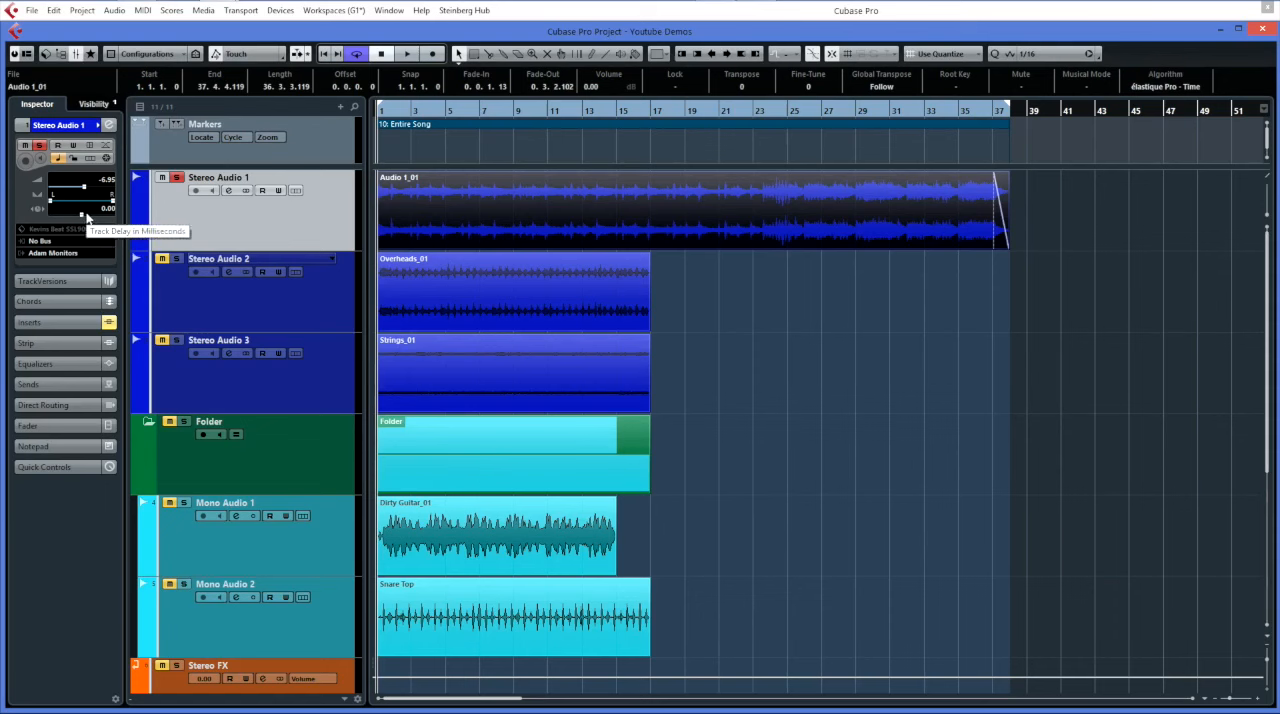
click(55, 280)
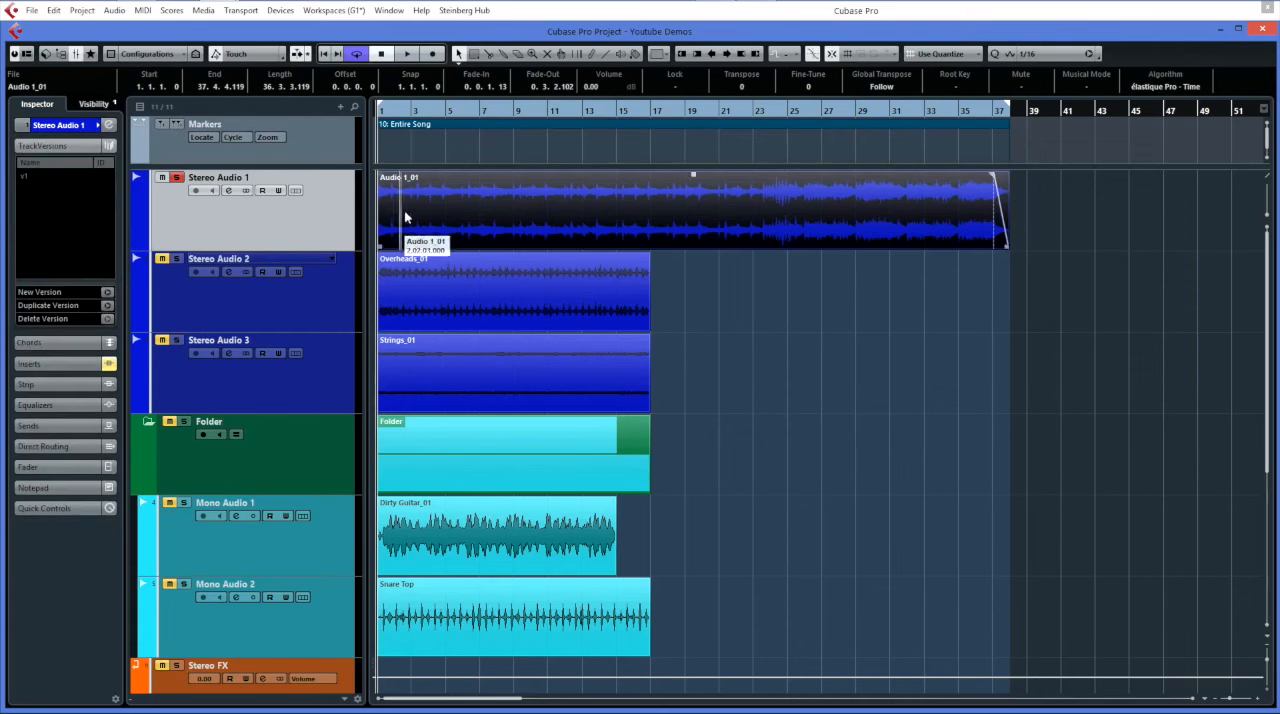
click(331, 176)
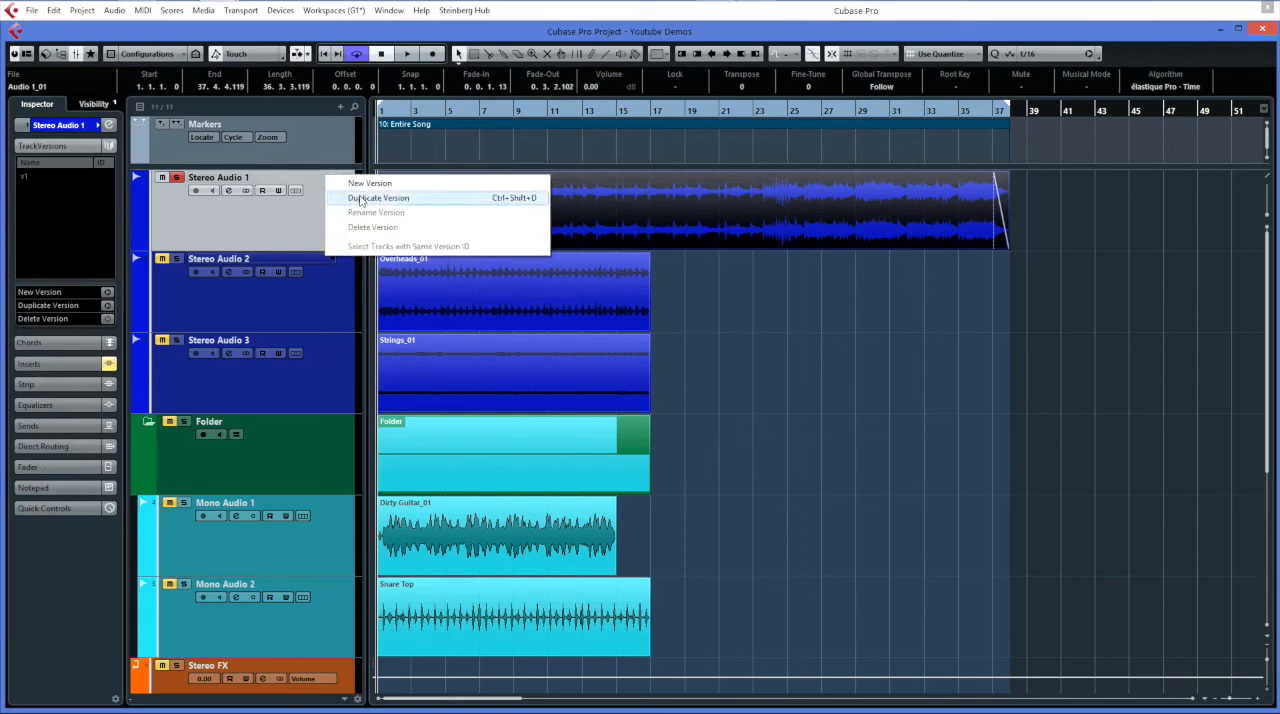
click(350, 198)
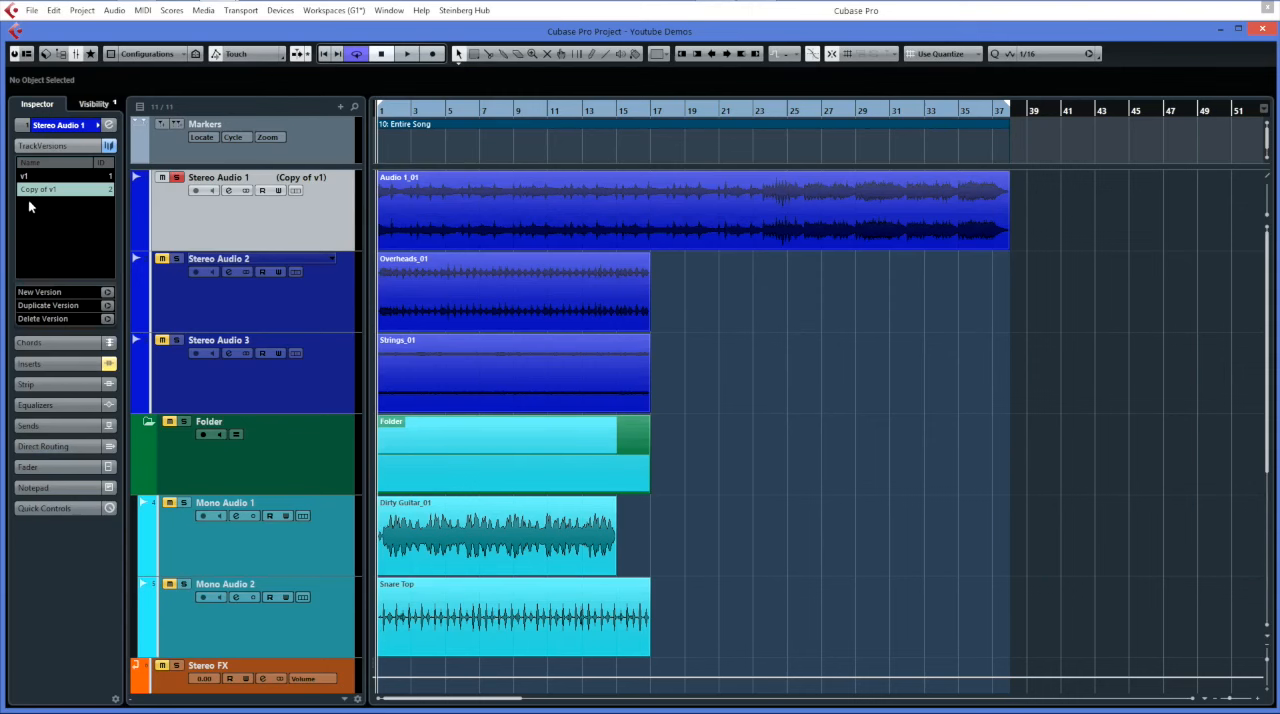
Switch back and forth between v1 and Copy of v1 on Stereo Audio 1, leaving Copy of v1 active.
click(26, 177)
click(31, 189)
click(31, 177)
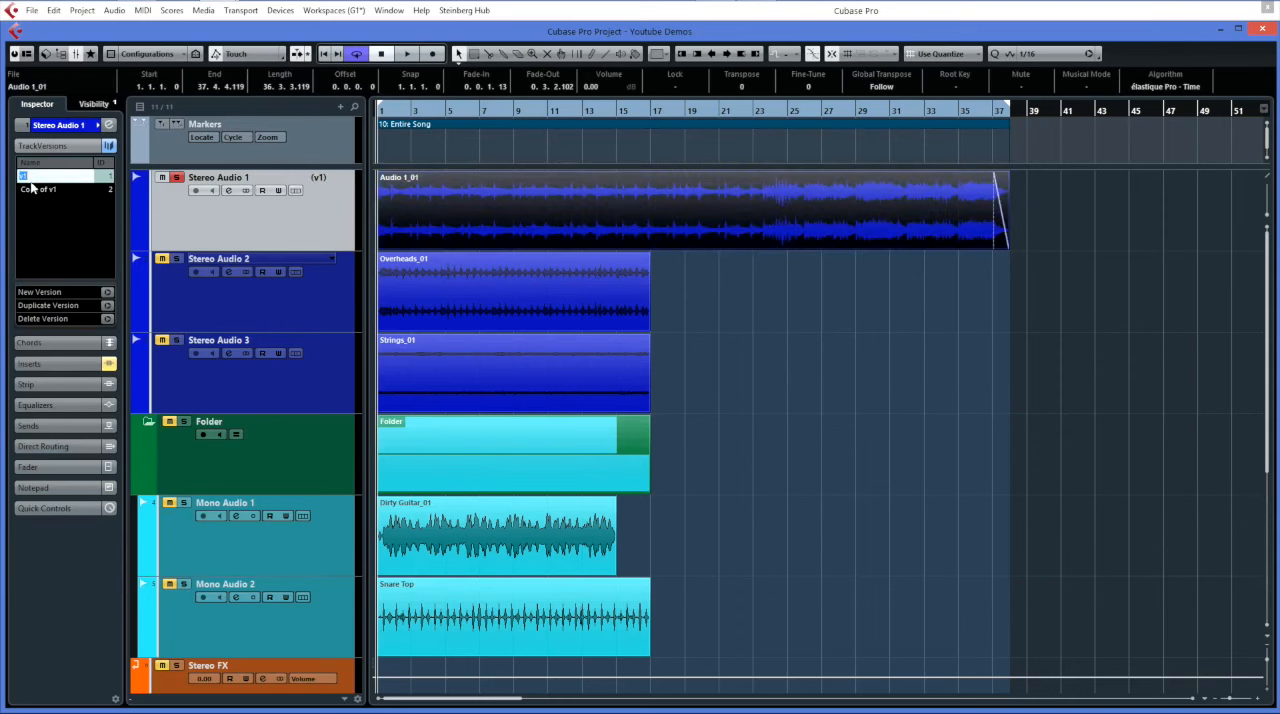
click(30, 190)
click(31, 177)
click(34, 194)
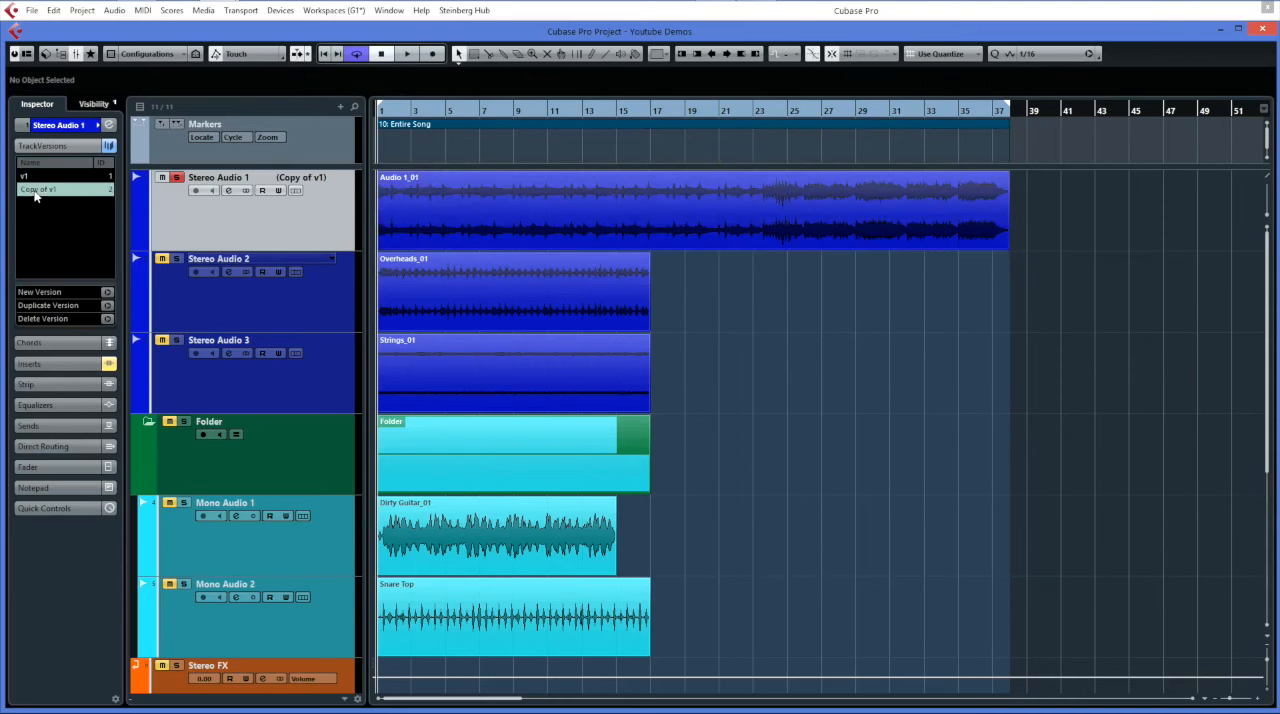
Look through Stereo Audio 1's Chords, Inserts, Strip, Equalizers, Sends, Direct Routing, Fader and Quick Controls settings.
click(45, 344)
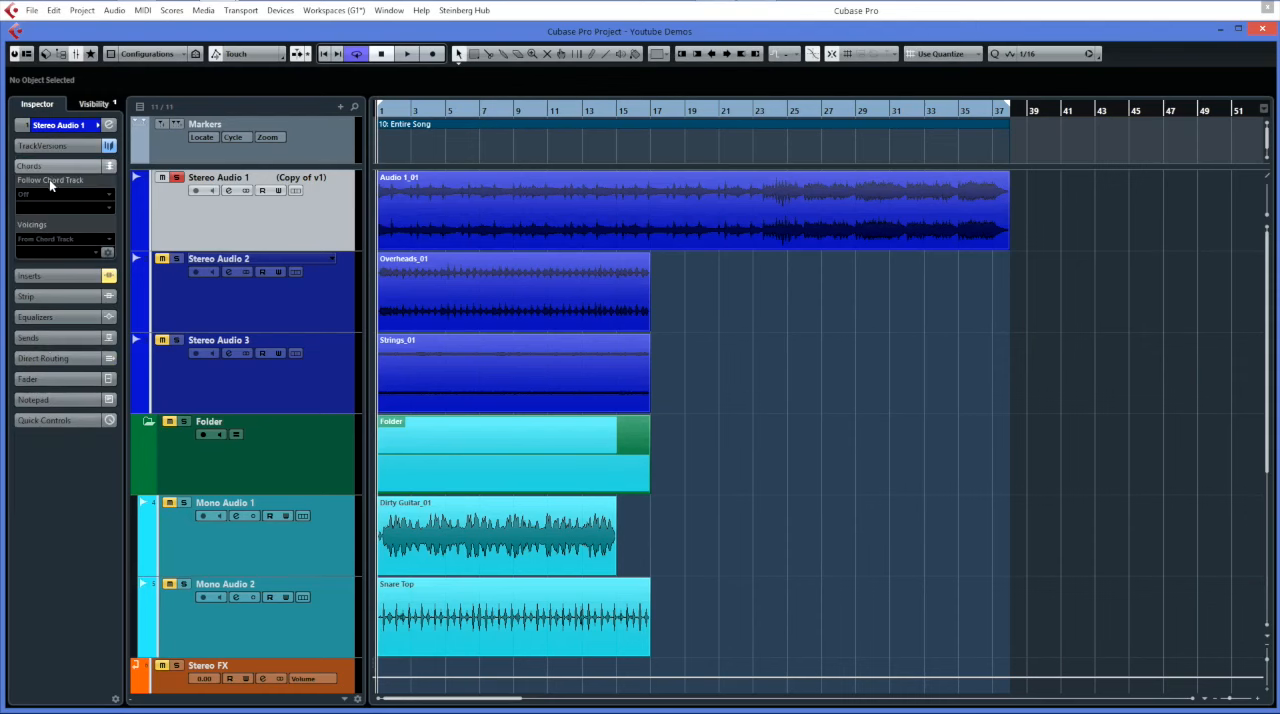
click(51, 277)
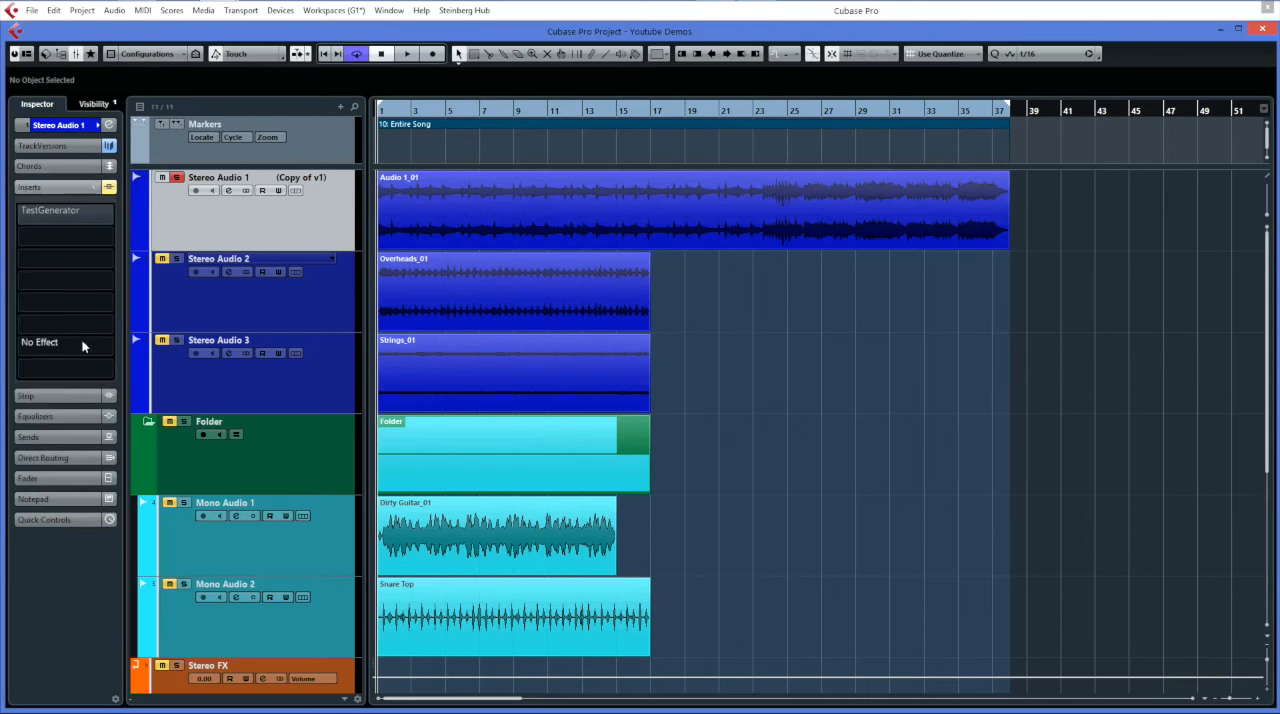
click(67, 394)
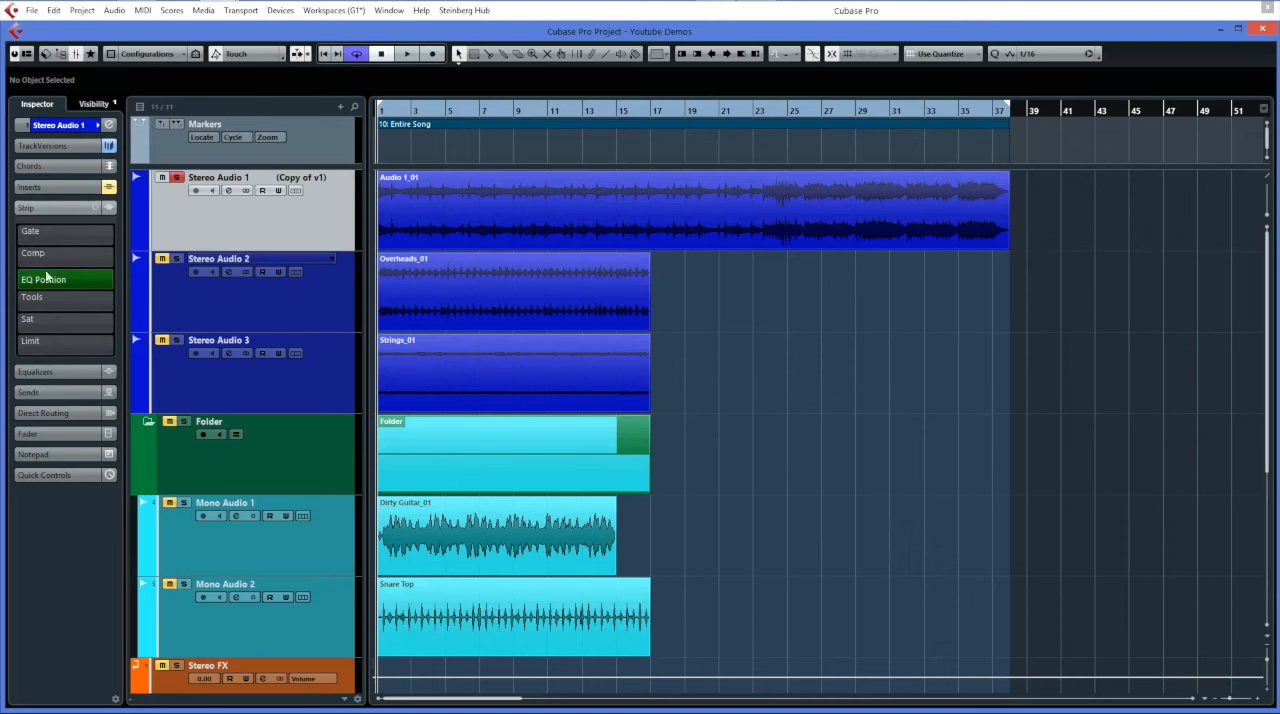
click(38, 372)
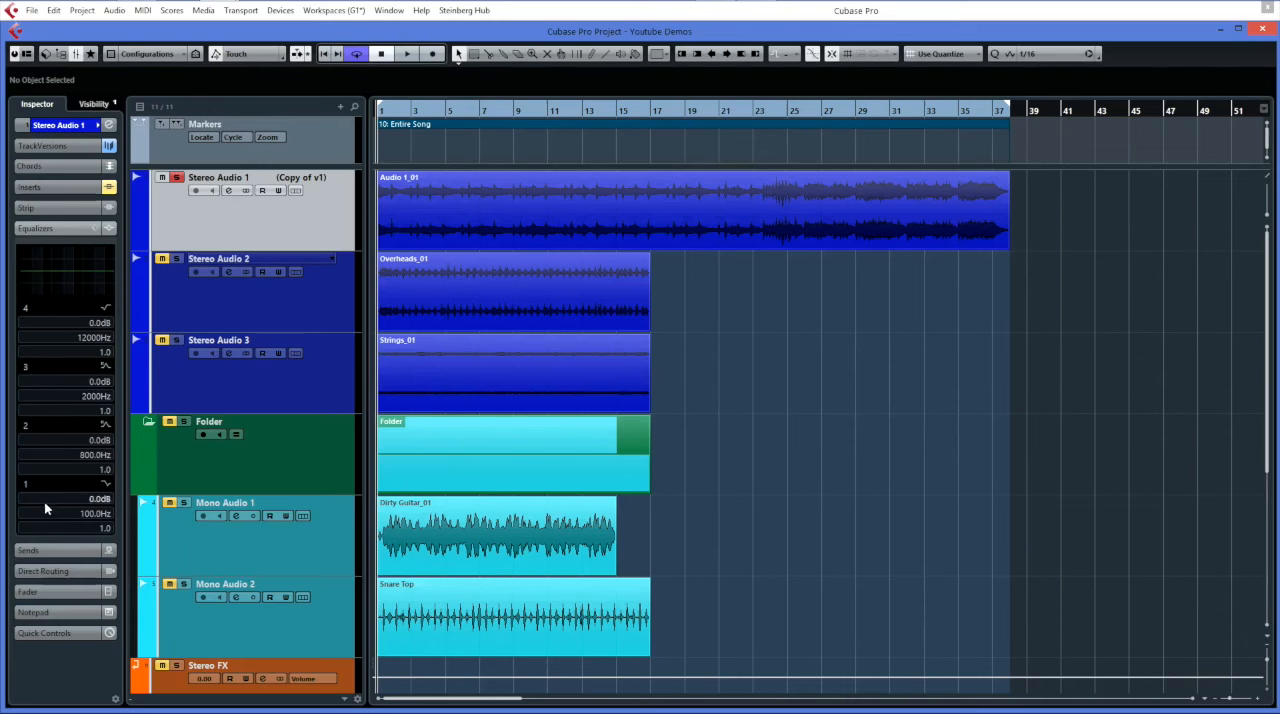
click(43, 549)
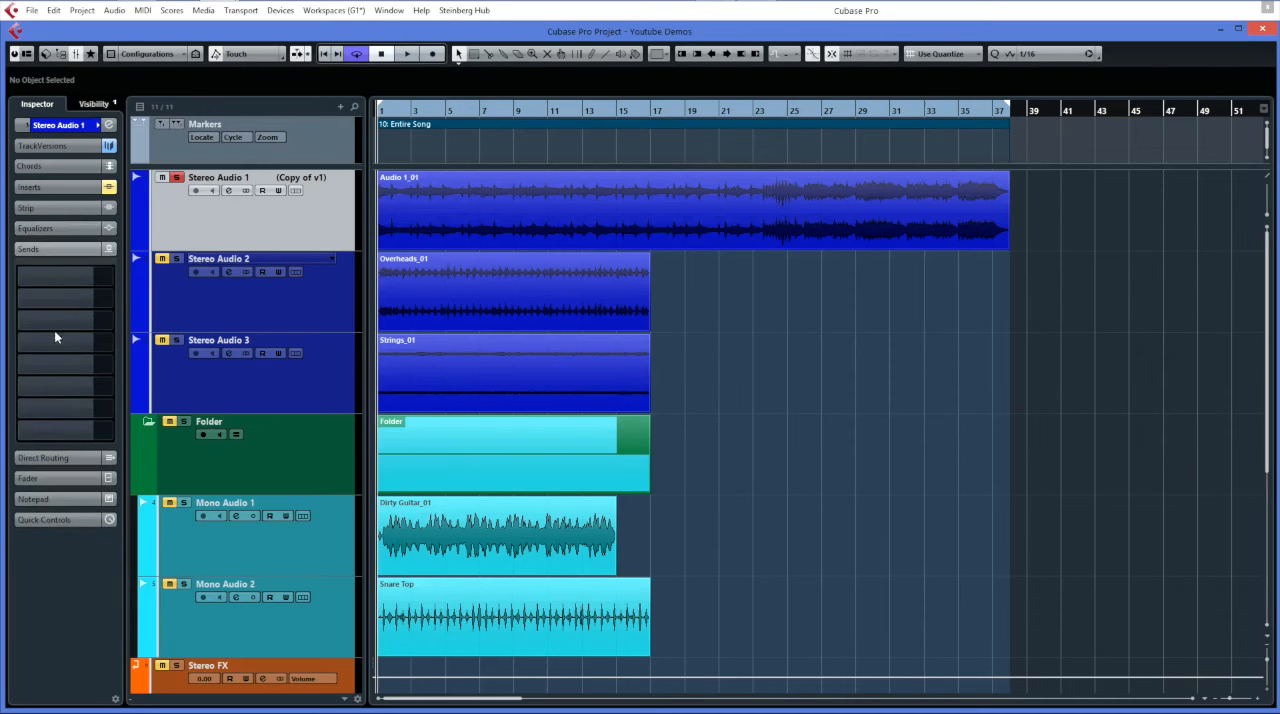
click(45, 457)
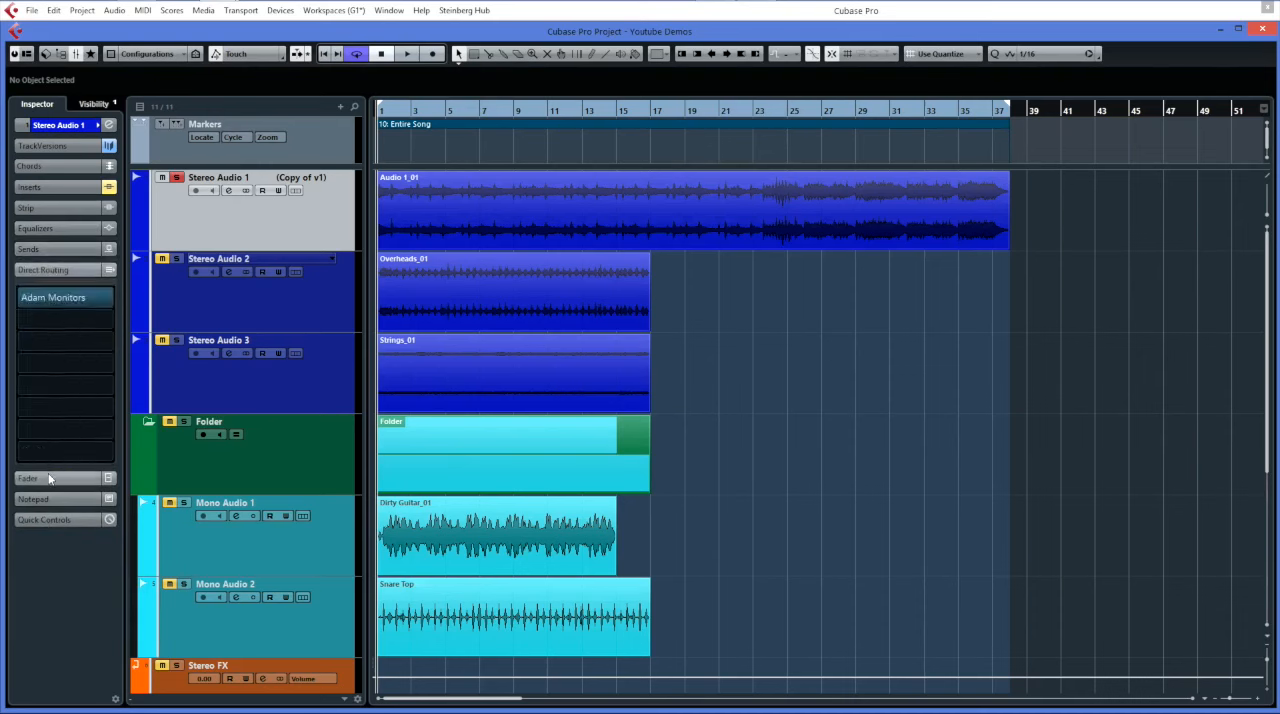
click(49, 479)
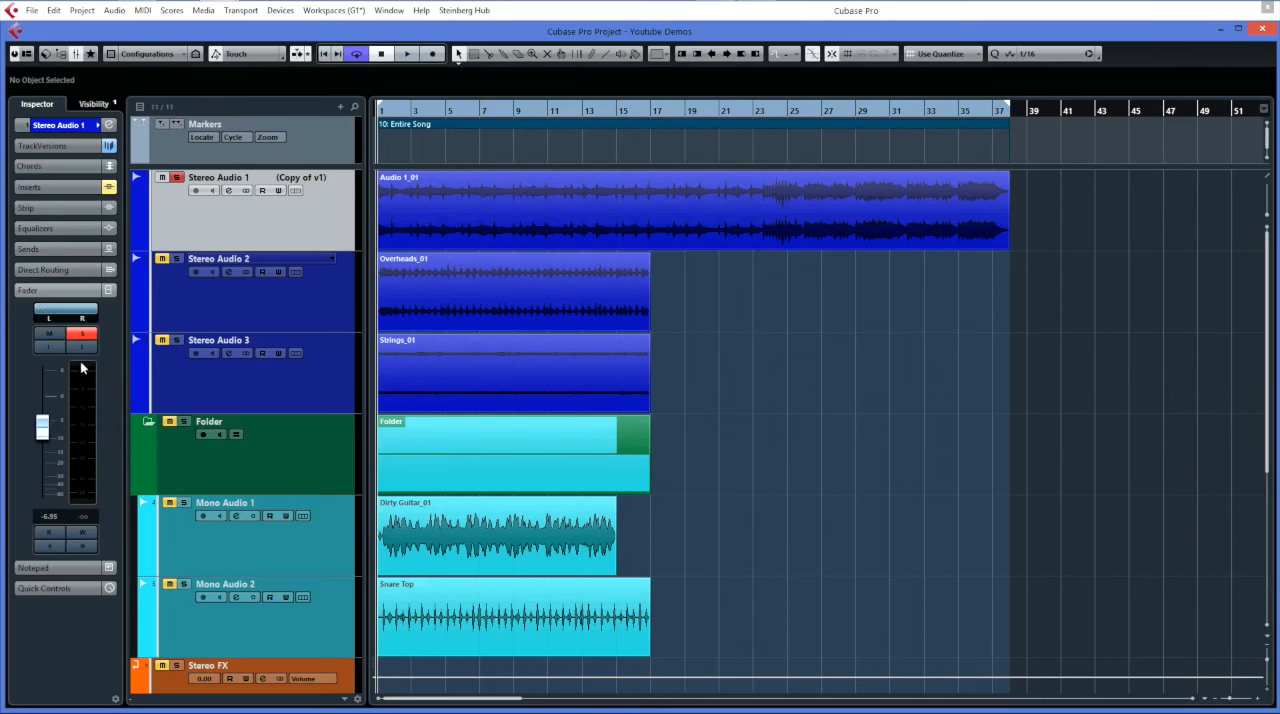
click(53, 586)
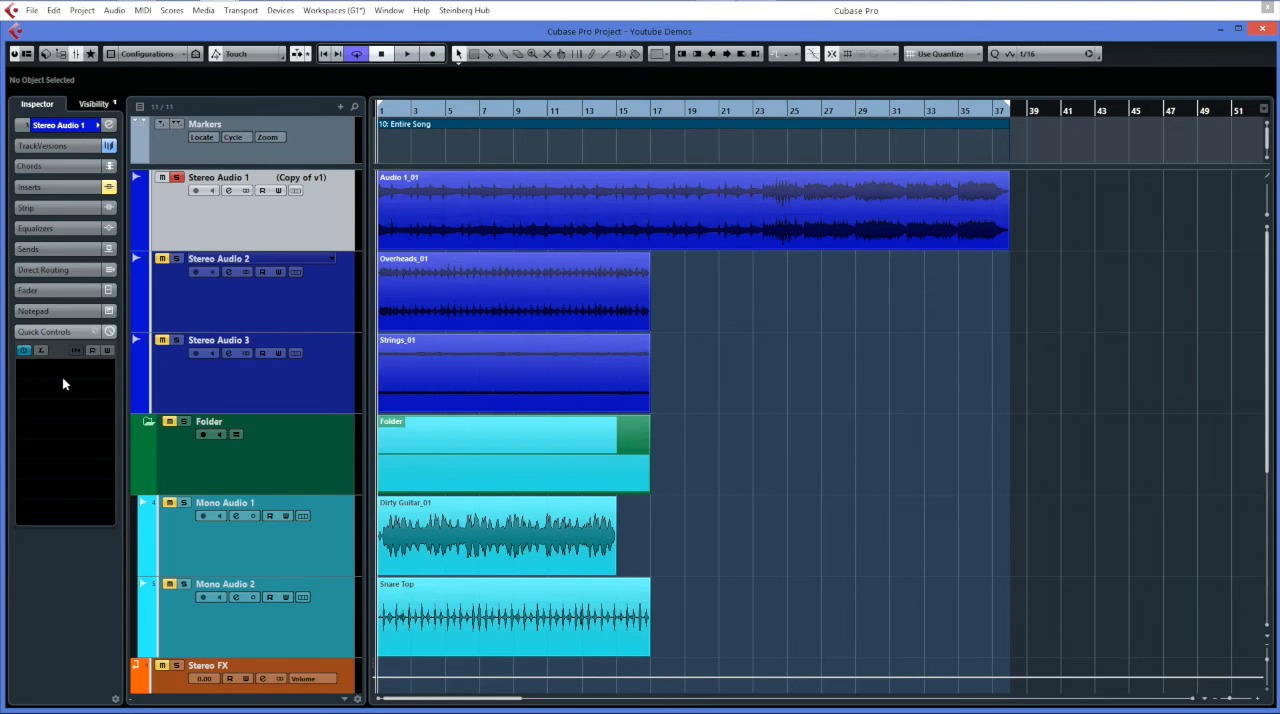
Show the track visibility list and hide Stereo Audio 1, Stereo Audio 2 and Stereo Audio 3.
click(88, 105)
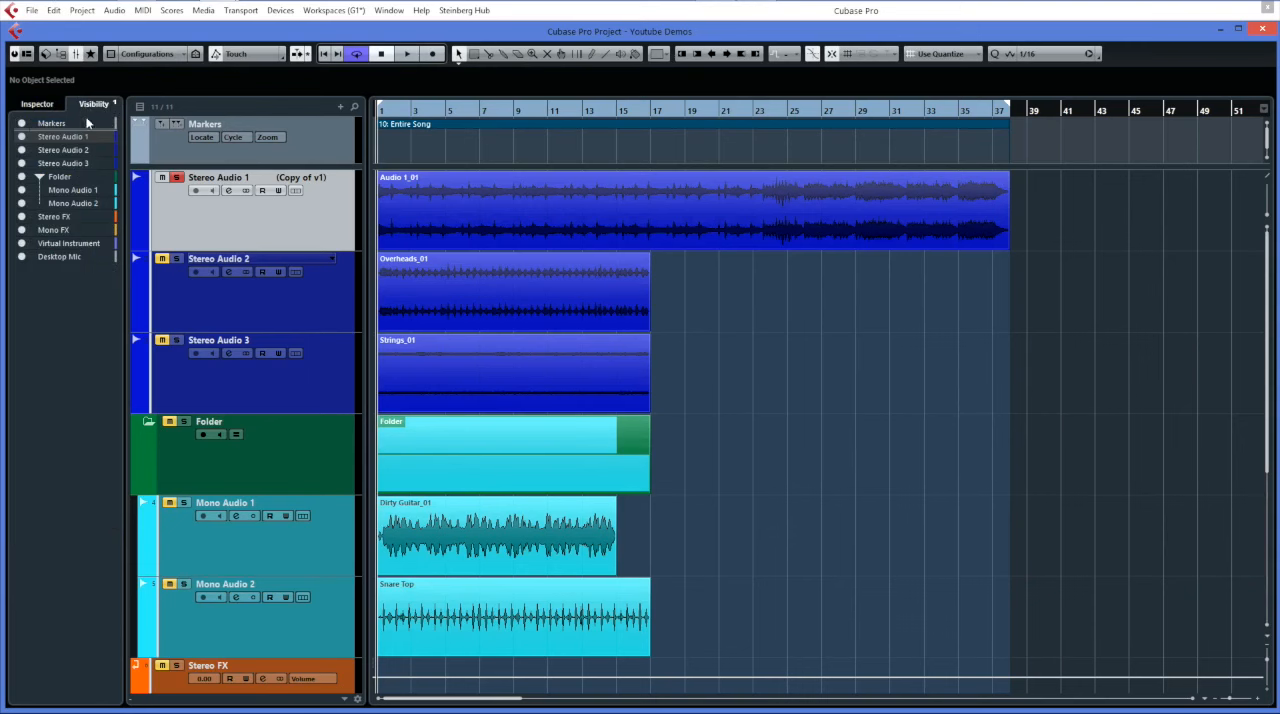
click(22, 137)
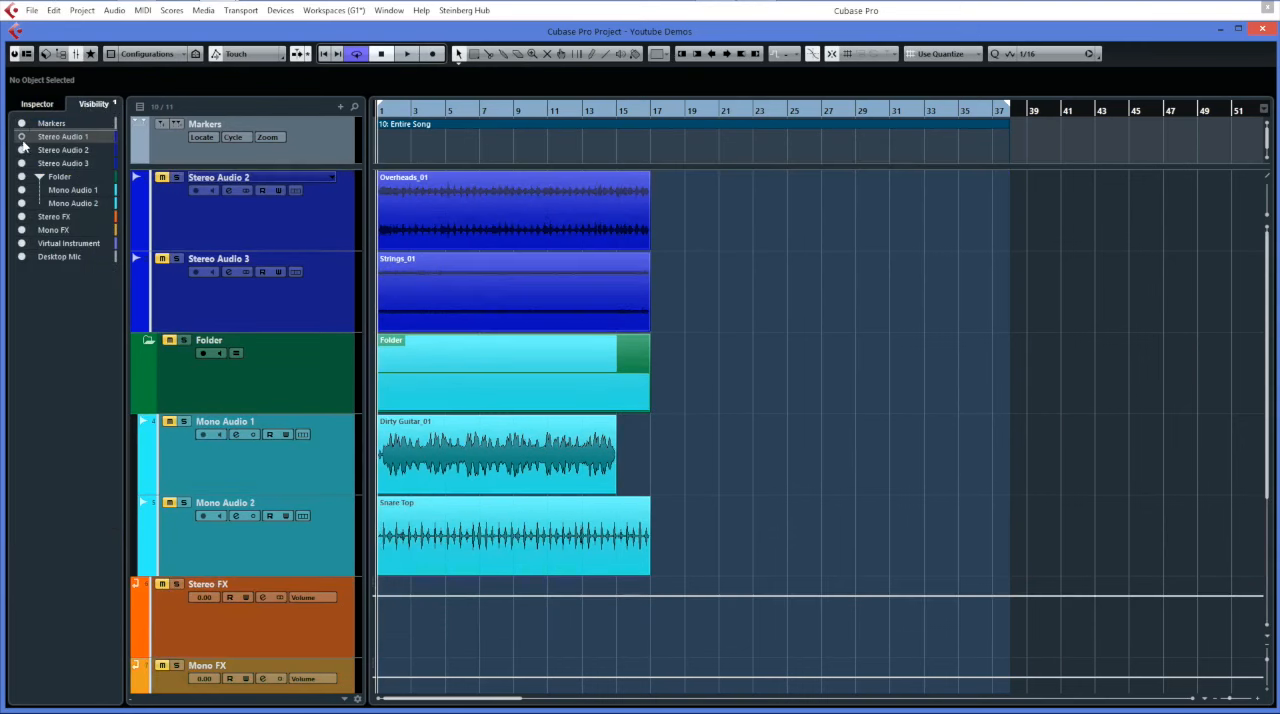
click(22, 150)
click(22, 164)
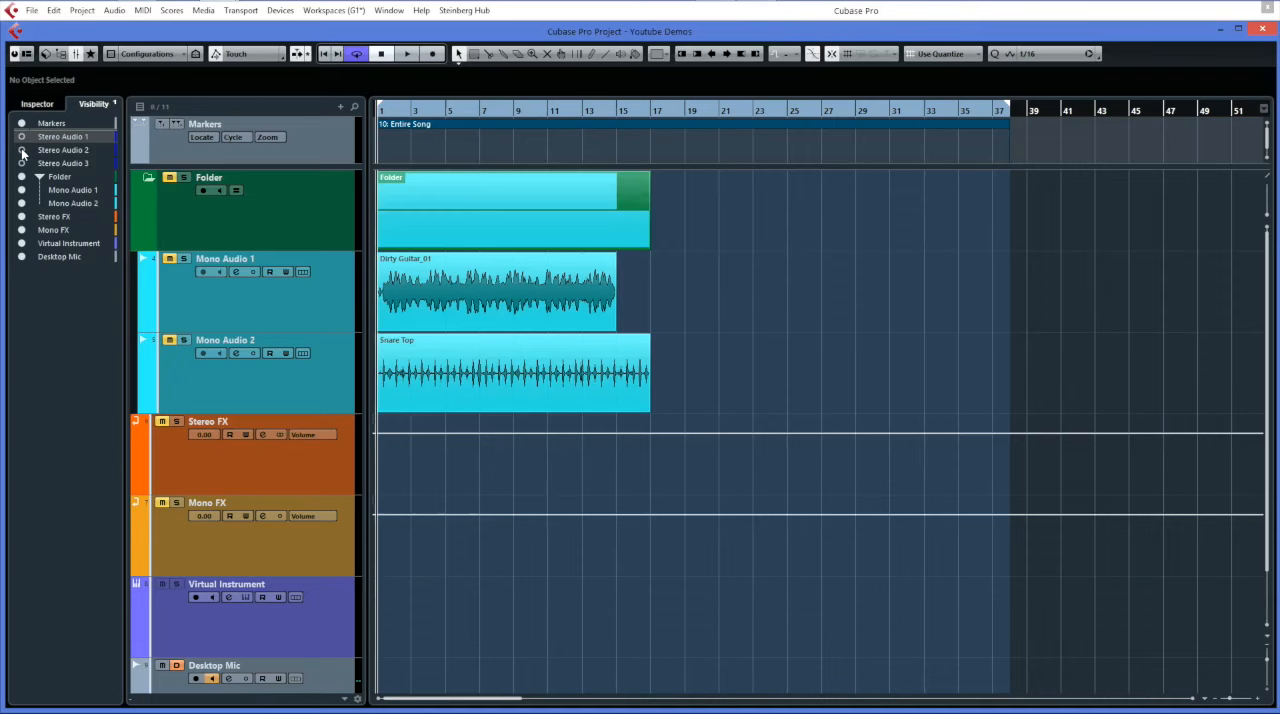
Make the three hidden Stereo Audio tracks visible again.
click(22, 150)
click(22, 137)
click(22, 164)
drag(22, 177, 22, 256)
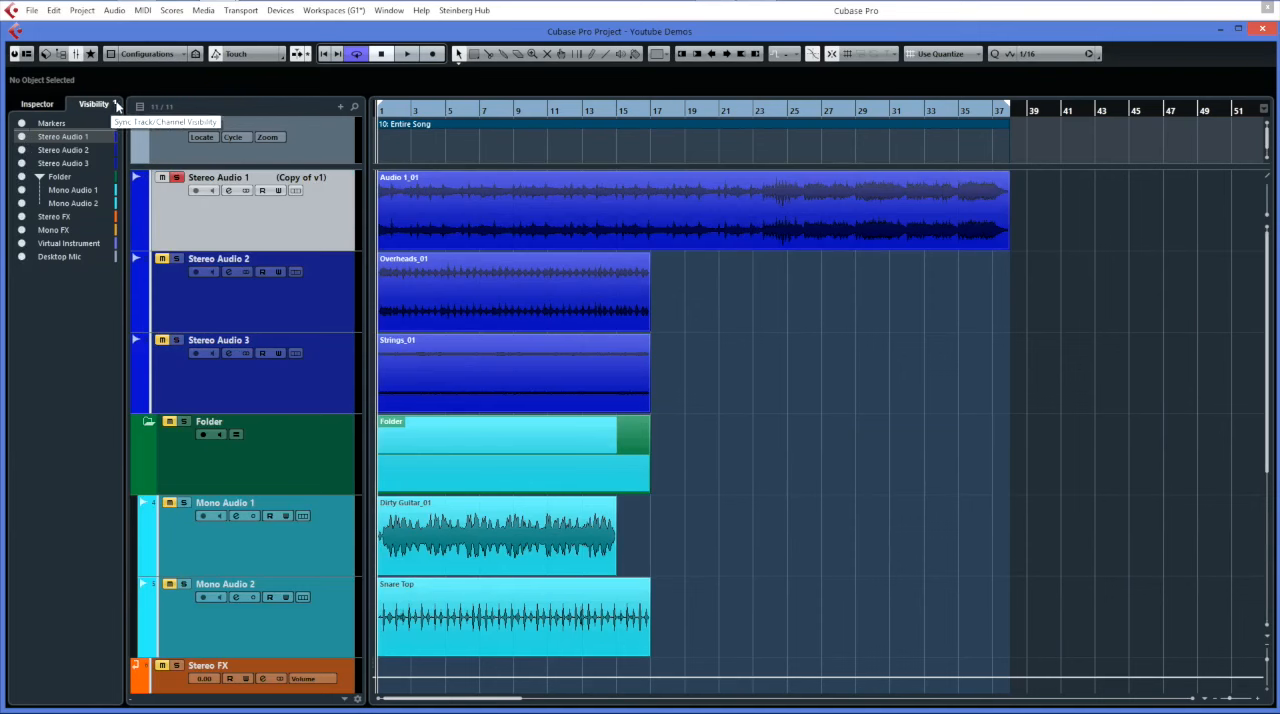
Turn the Sync Project and MixConsole visibility option off and back on.
click(114, 107)
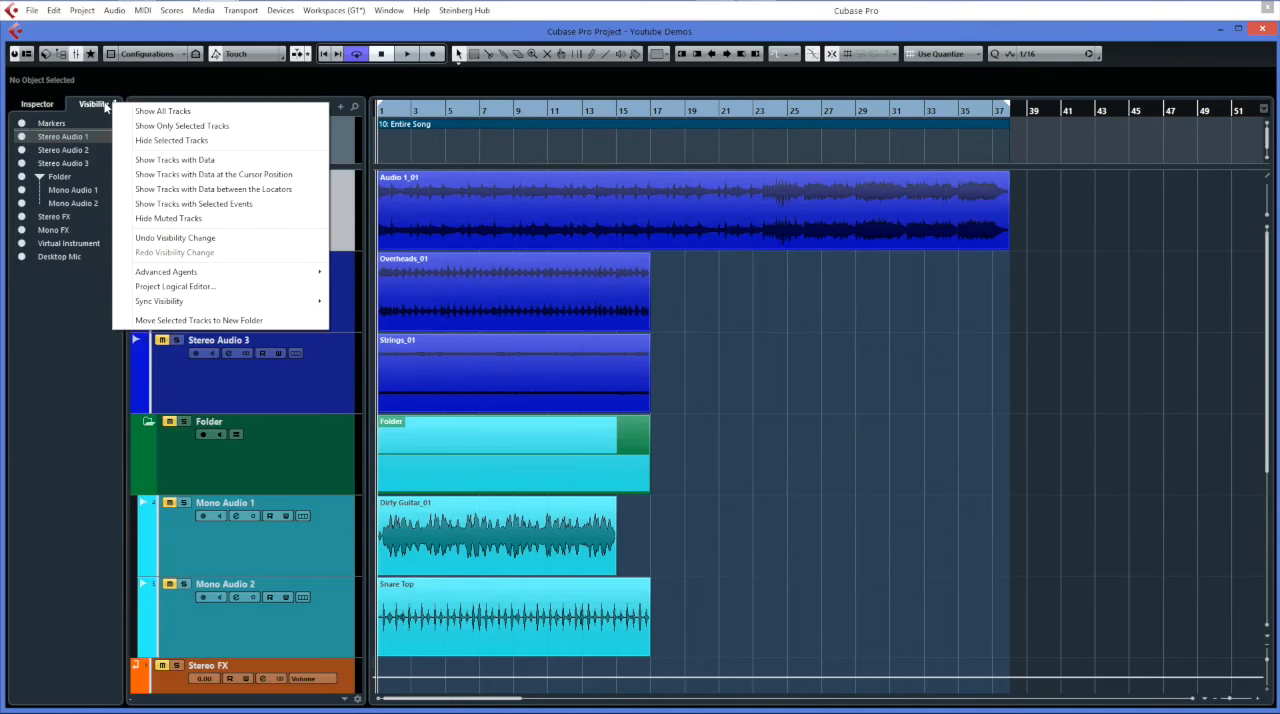
click(113, 107)
click(116, 106)
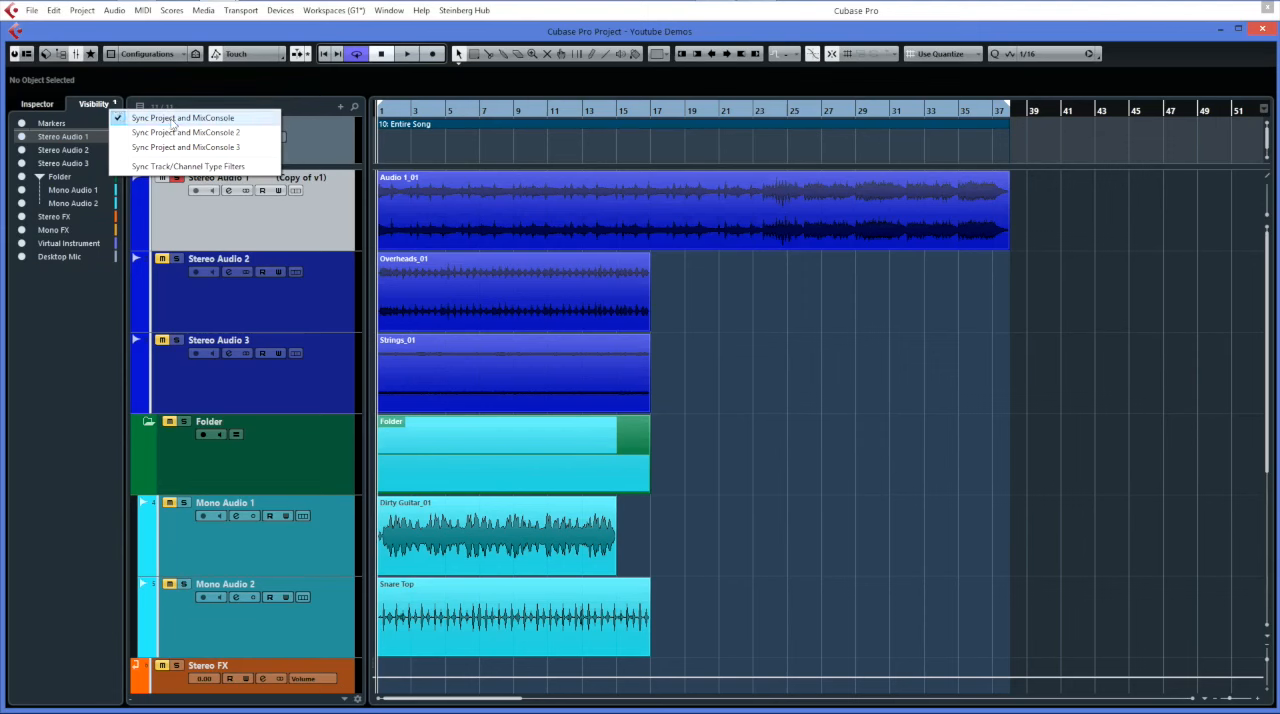
click(118, 118)
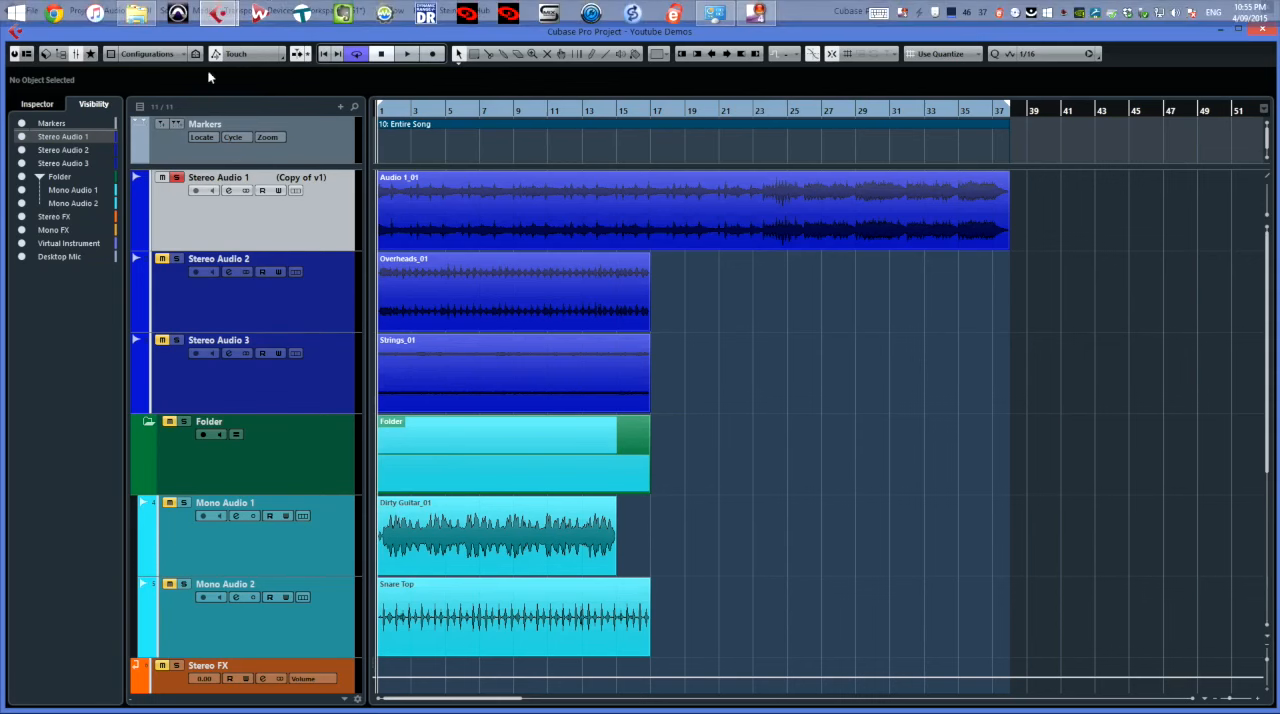
click(116, 105)
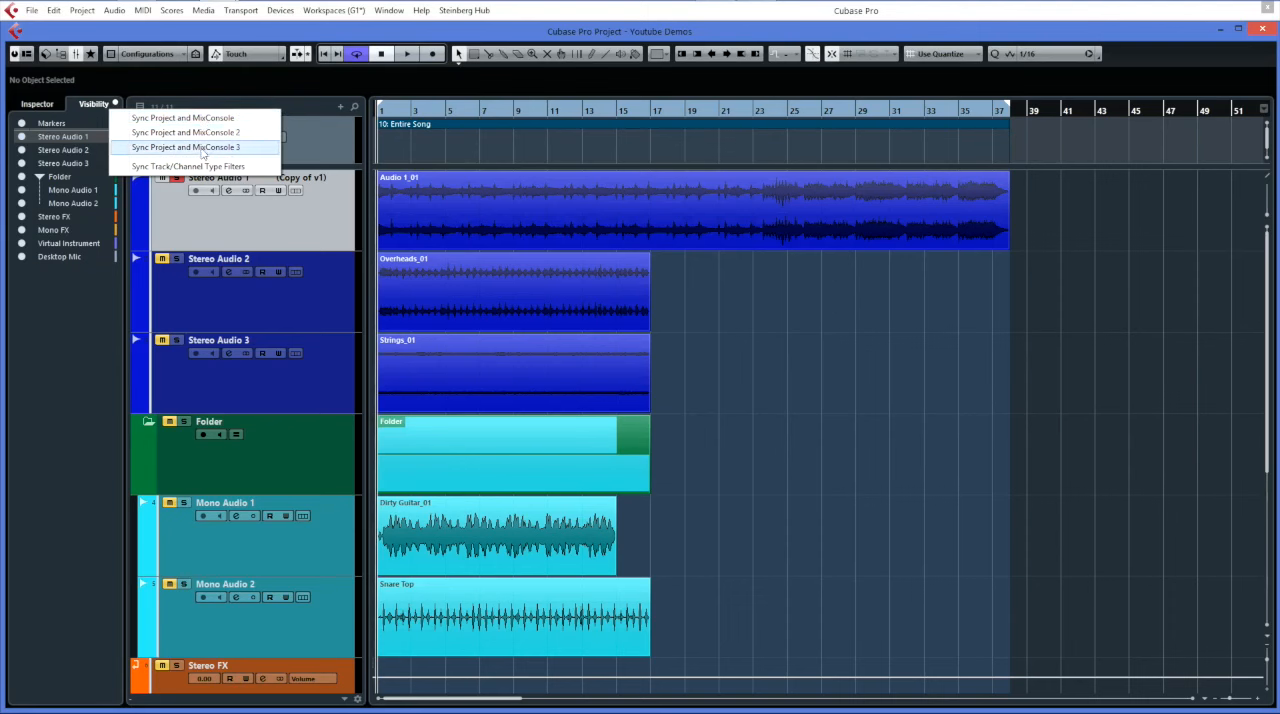
click(124, 118)
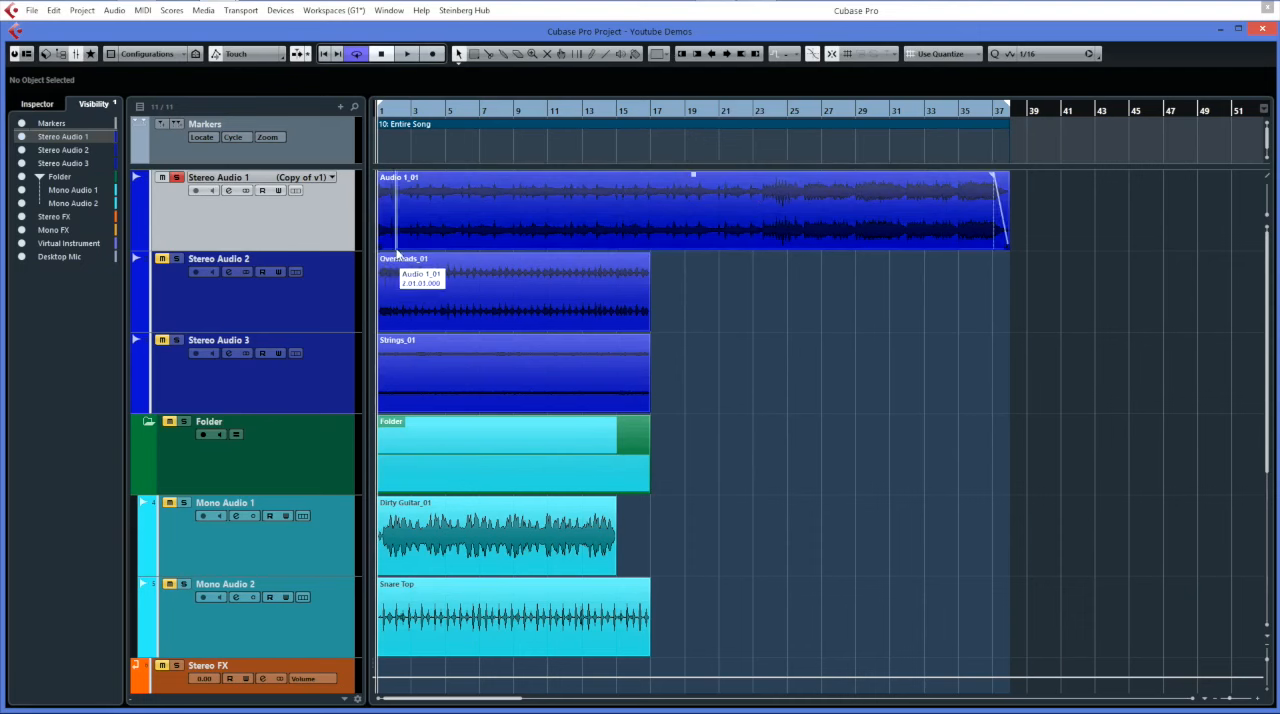
Try the fade-in handle of the Audio 1_01 event and lower the event's volume to -0.07.
mouse_move(380, 246)
mouse_down()
mouse_move(428, 246)
mouse_move(370, 246)
mouse_up()
mouse_move(379, 174)
mouse_down()
mouse_move(475, 183)
mouse_move(379, 180)
mouse_up()
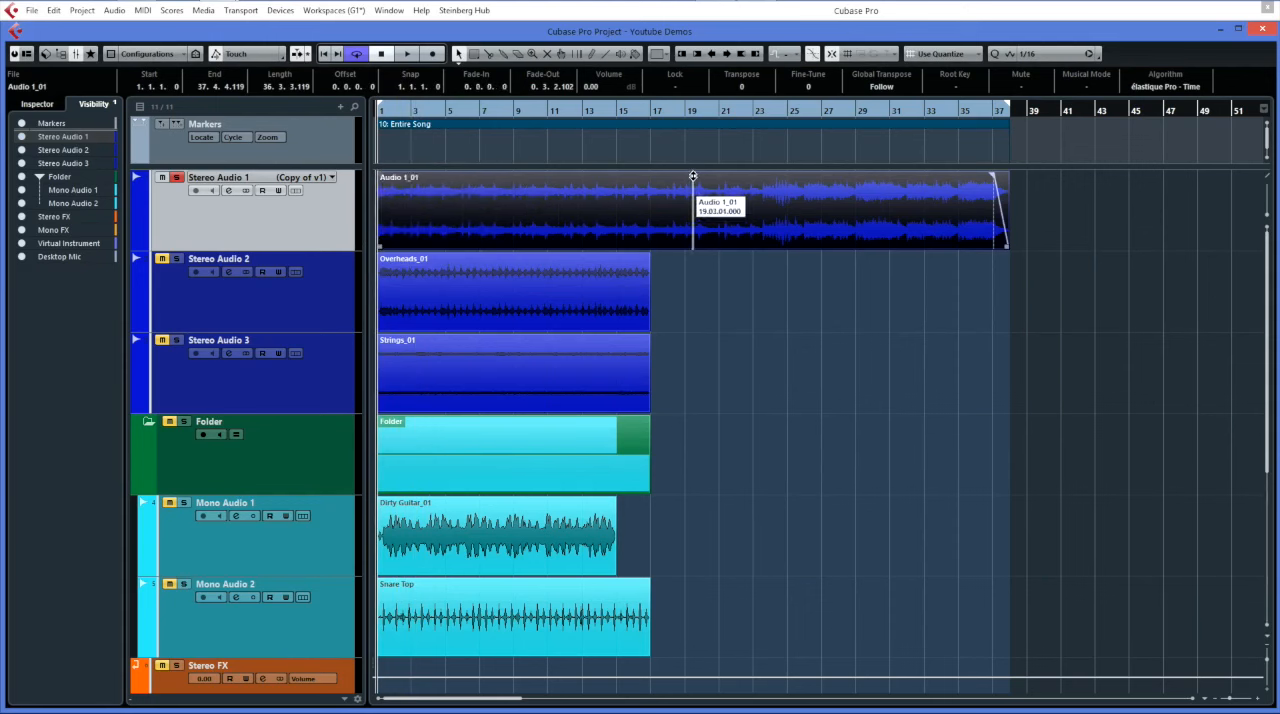
mouse_move(693, 176)
mouse_down()
mouse_move(689, 218)
mouse_move(694, 176)
mouse_up()
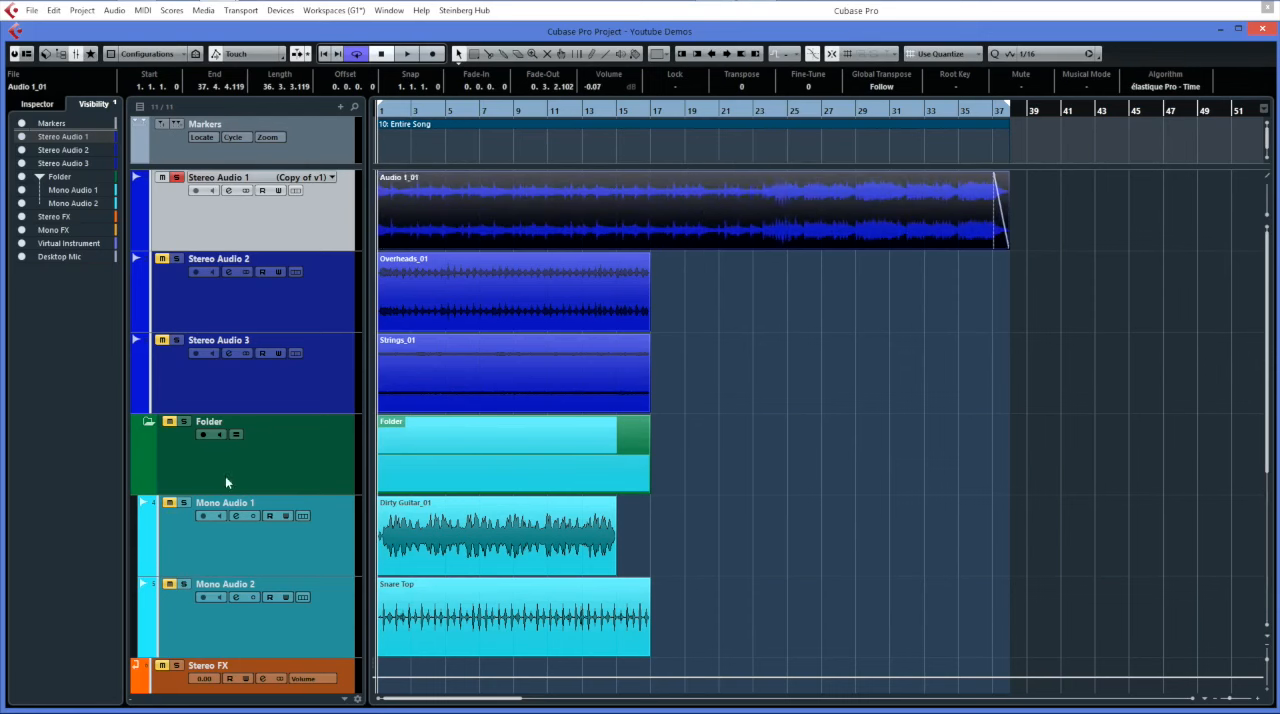
Select the Overheads_01 event, place the project cursor from the empty area beside it, and select Audio 1_01.
click(459, 303)
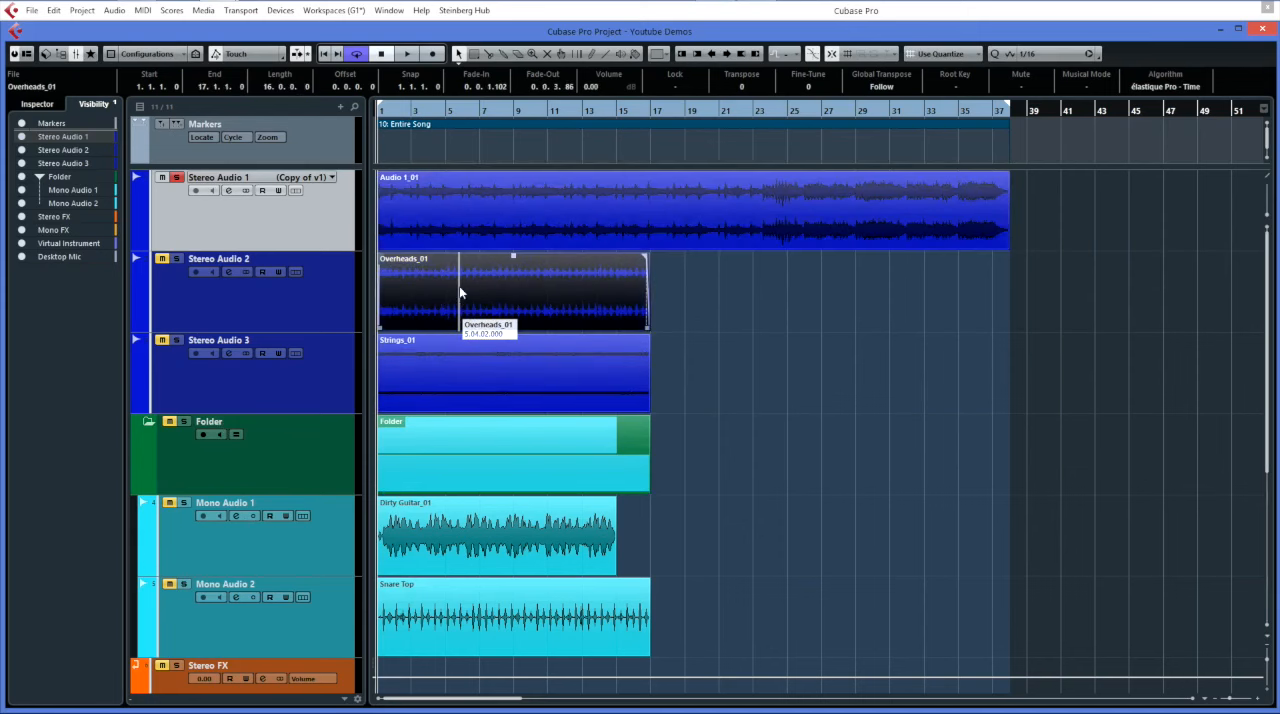
click(694, 294)
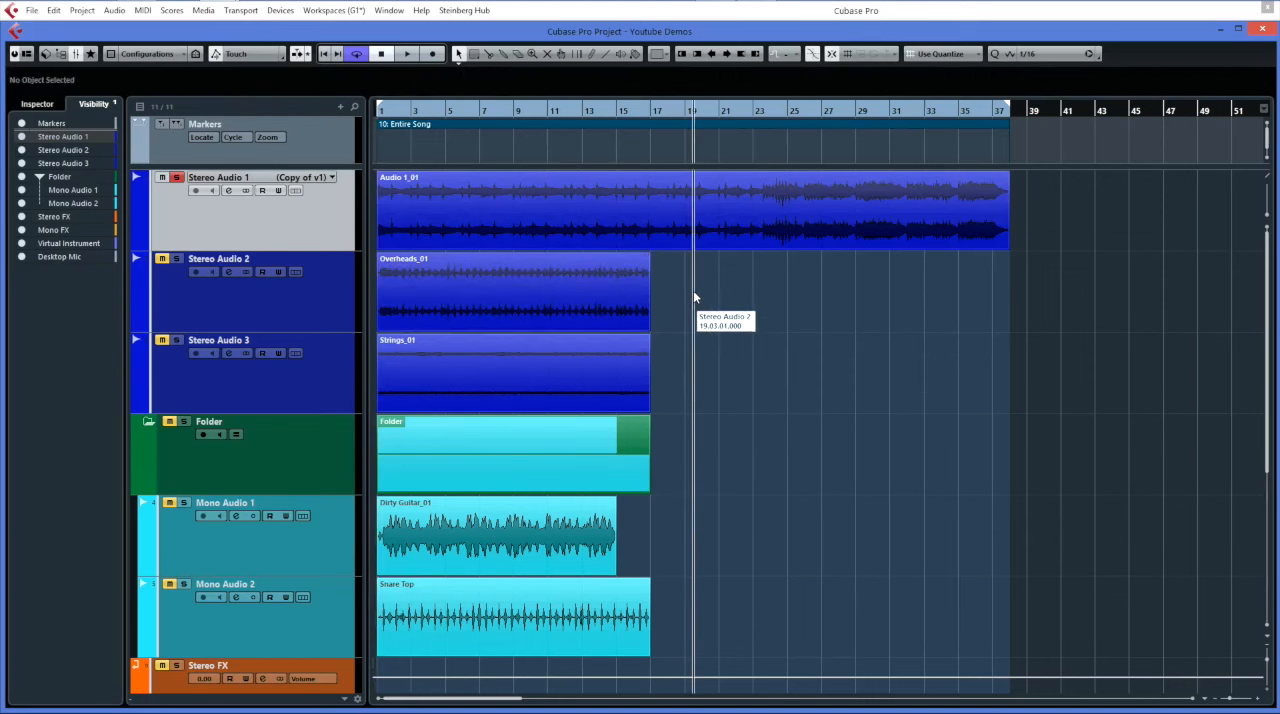
click(838, 309)
click(605, 199)
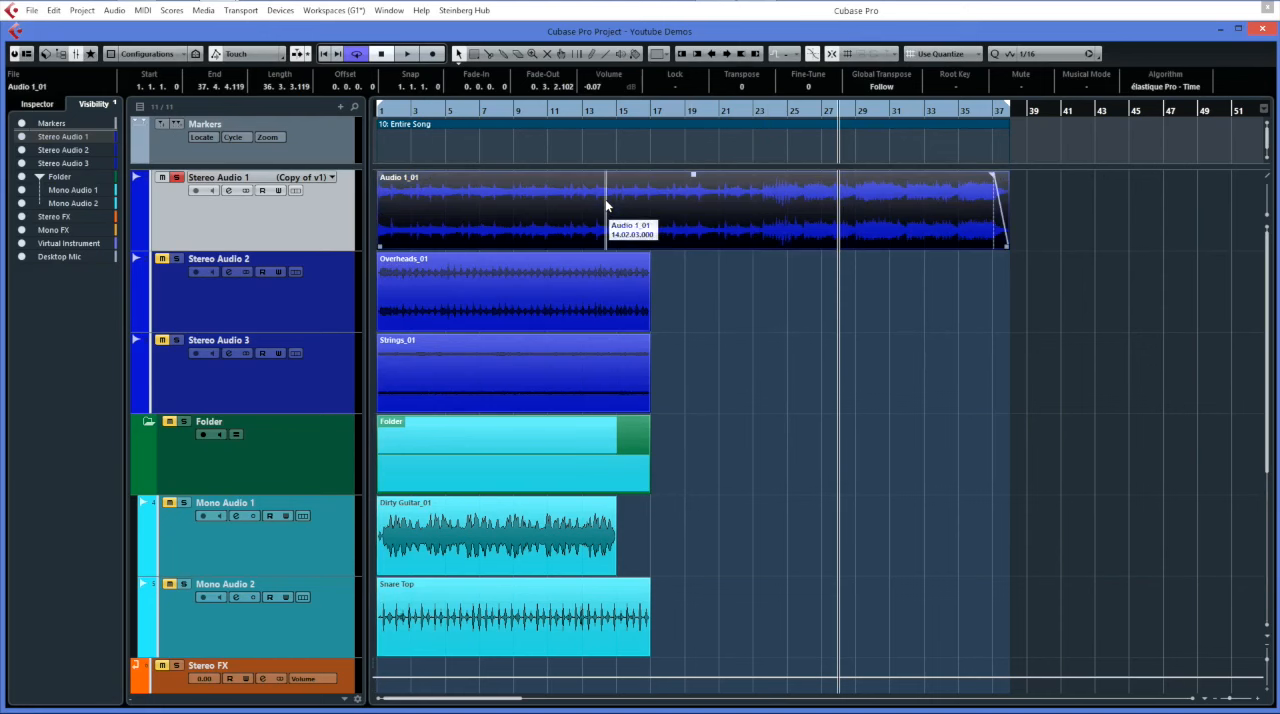
Move the project cursor through several positions along the ruler, ending between bars 23 and 25.
click(440, 112)
click(590, 112)
click(686, 113)
click(768, 115)
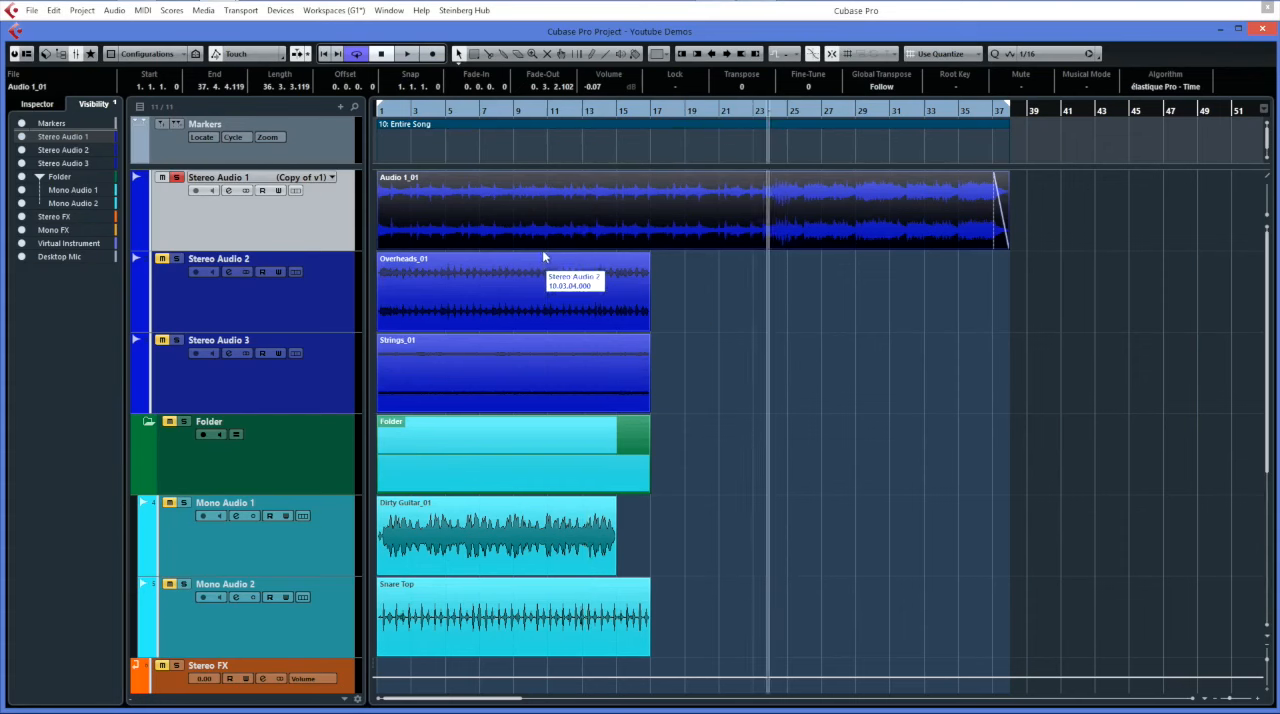
Try the Range Selection tool on Audio 1_01 from 17.1.1.0 to 29.2.2.0, and return to Object Selection after activating the Split tool.
click(475, 55)
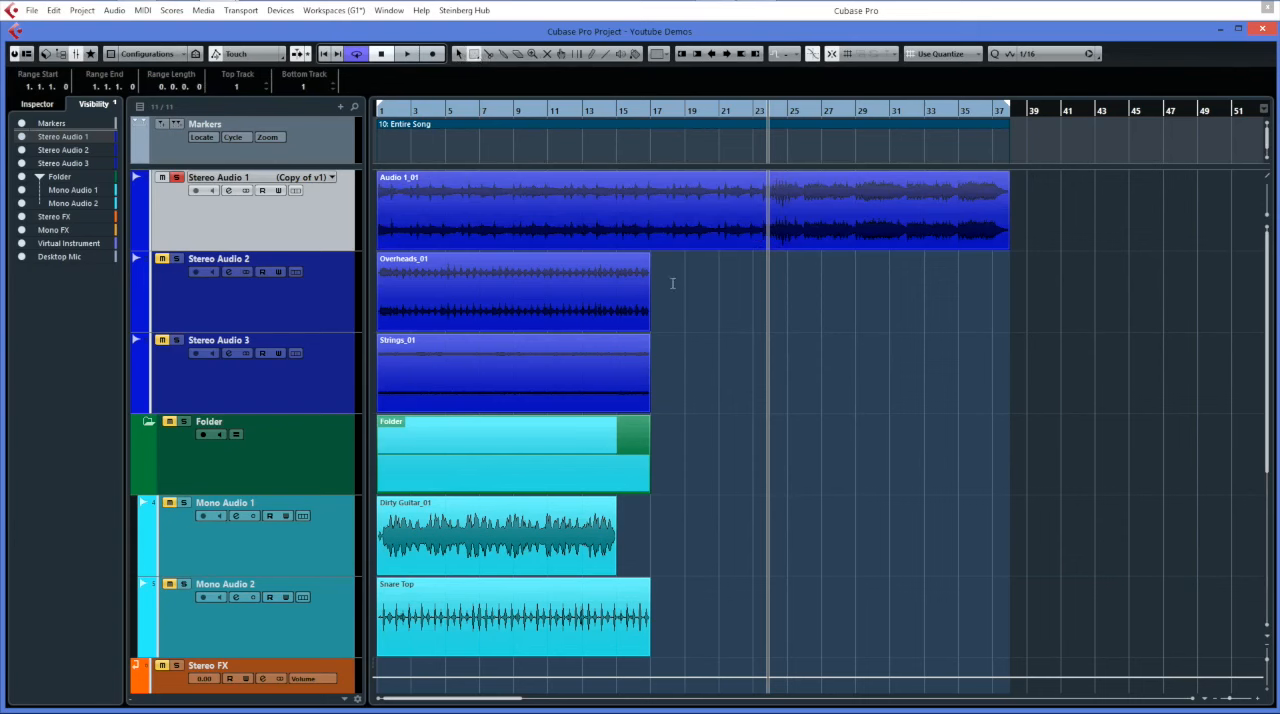
drag(862, 210, 650, 190)
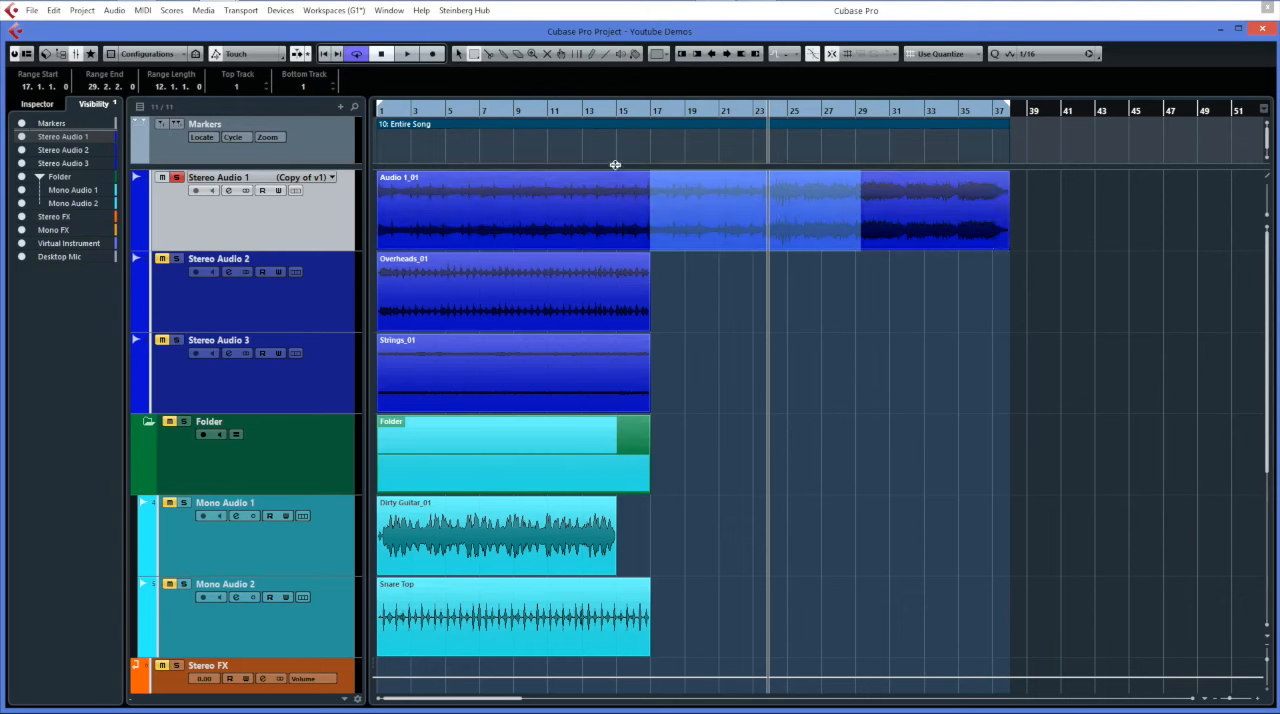
click(487, 56)
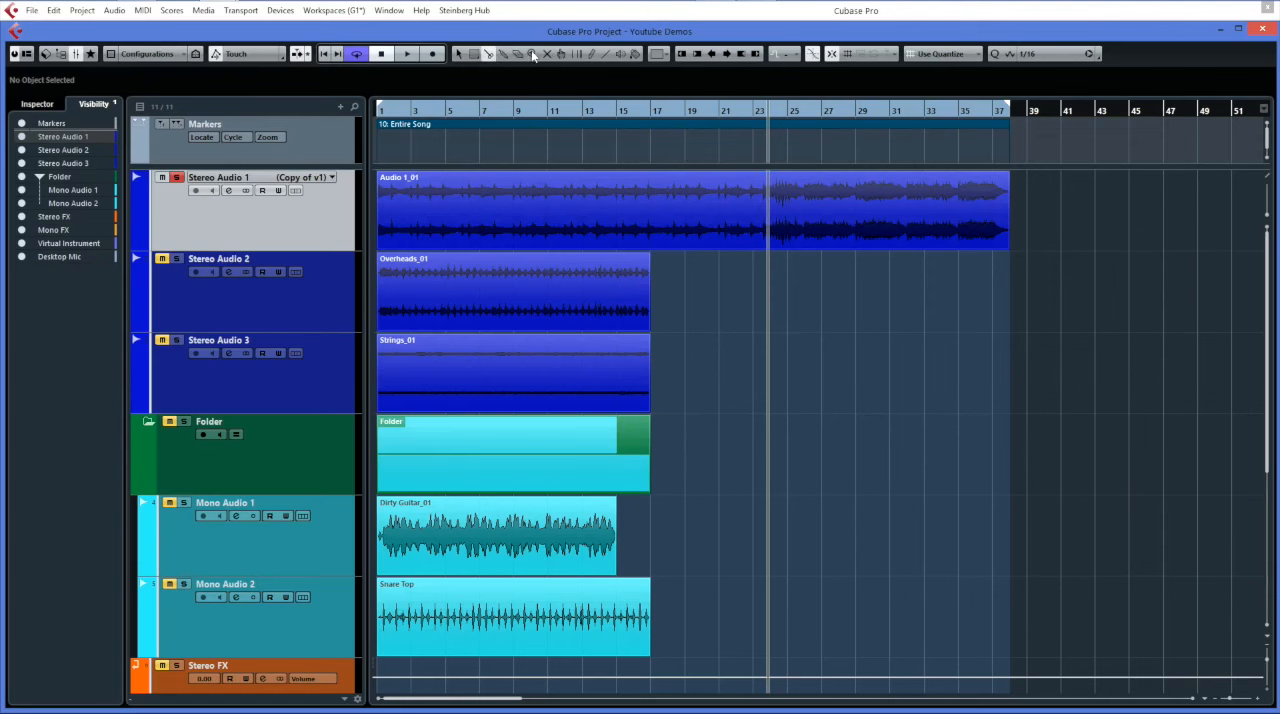
click(456, 55)
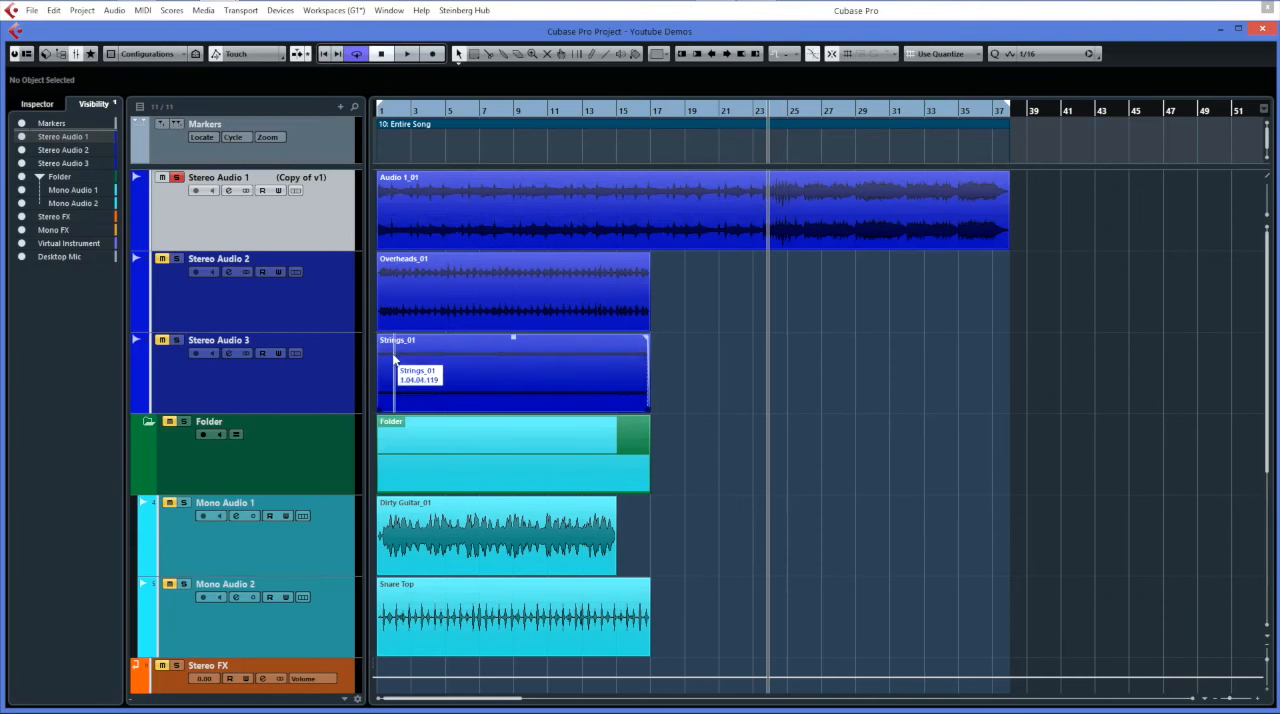
Move Dirty Guitar_01 to Stereo Audio 3 and back, and Strings_01 to Mono Audio 1 and back to its own track.
scroll(349, 367, down, 2)
scroll(350, 370, up, 2)
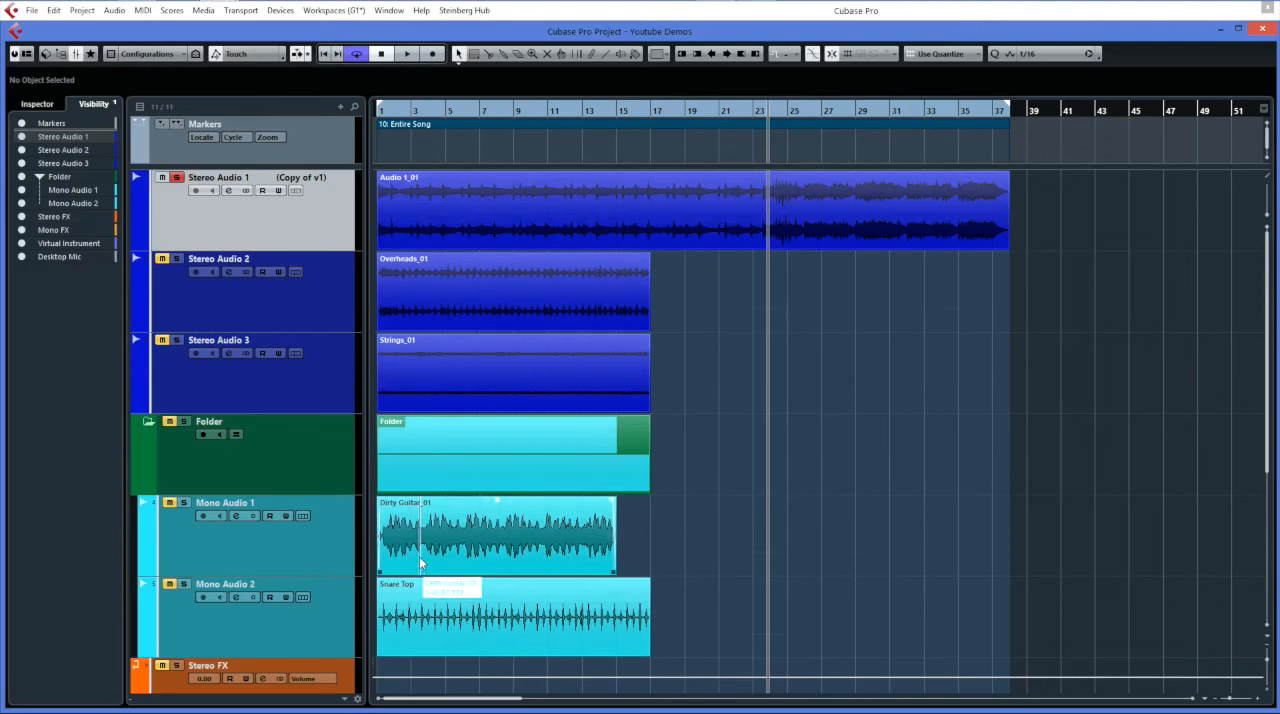
drag(419, 556, 713, 381)
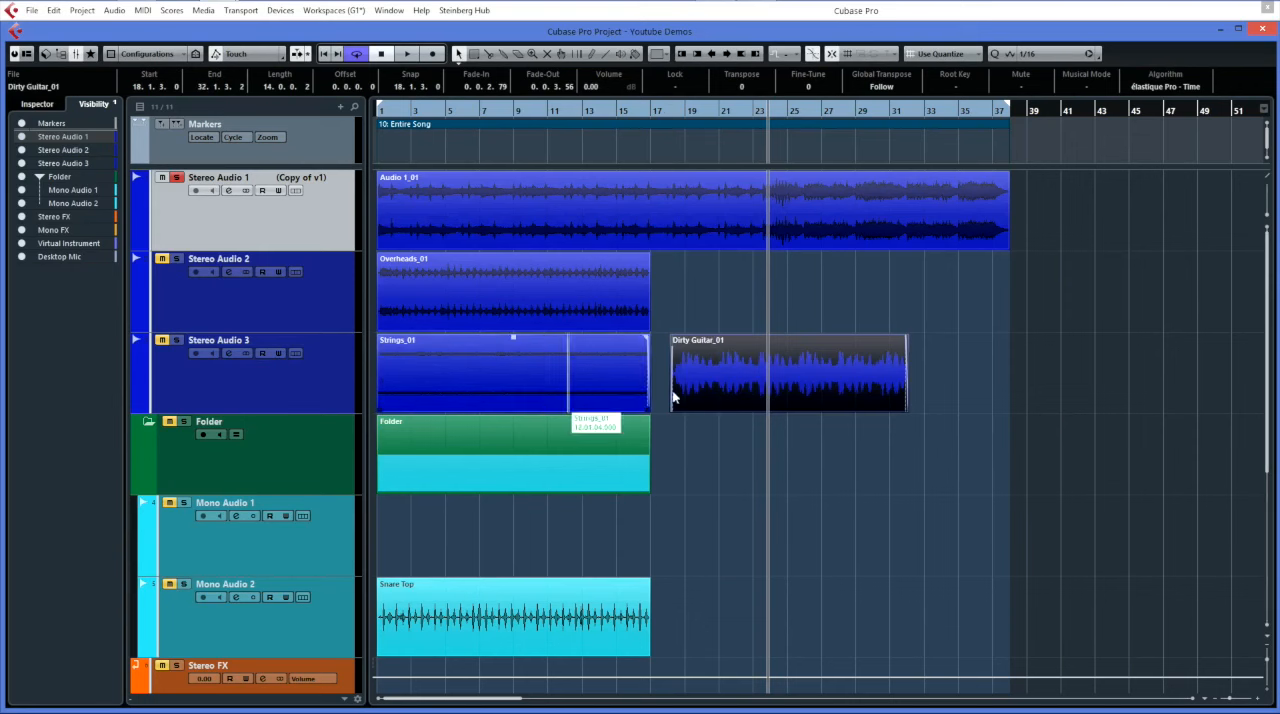
drag(724, 396, 431, 556)
drag(438, 394, 745, 554)
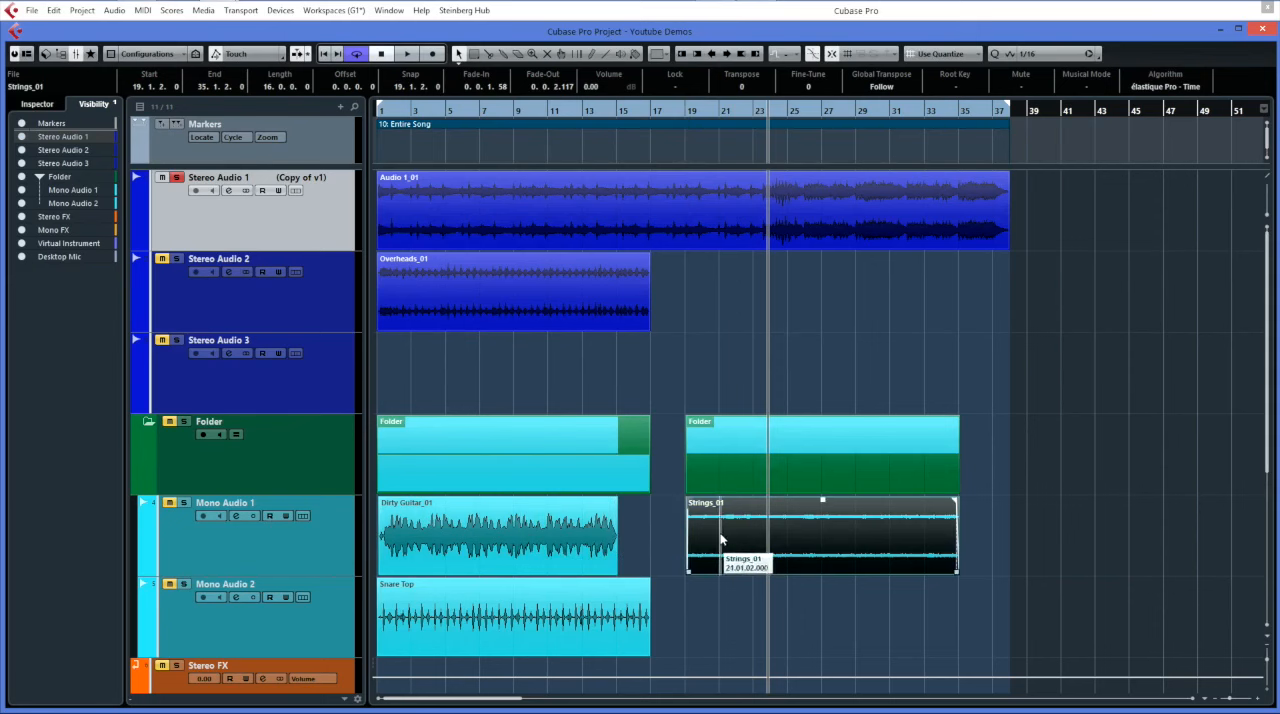
drag(724, 566, 413, 376)
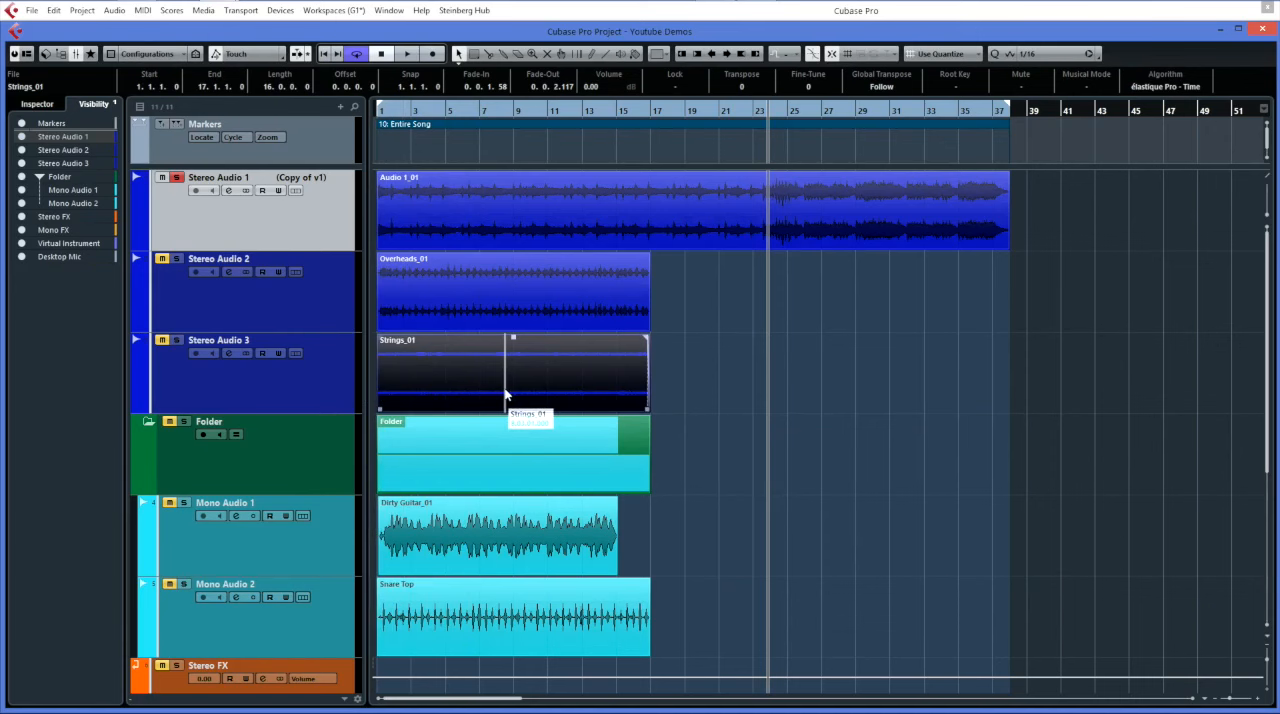
Alternate the selection between the Overheads_01 and Strings_01 events, leaving Overheads_01 selected.
click(585, 318)
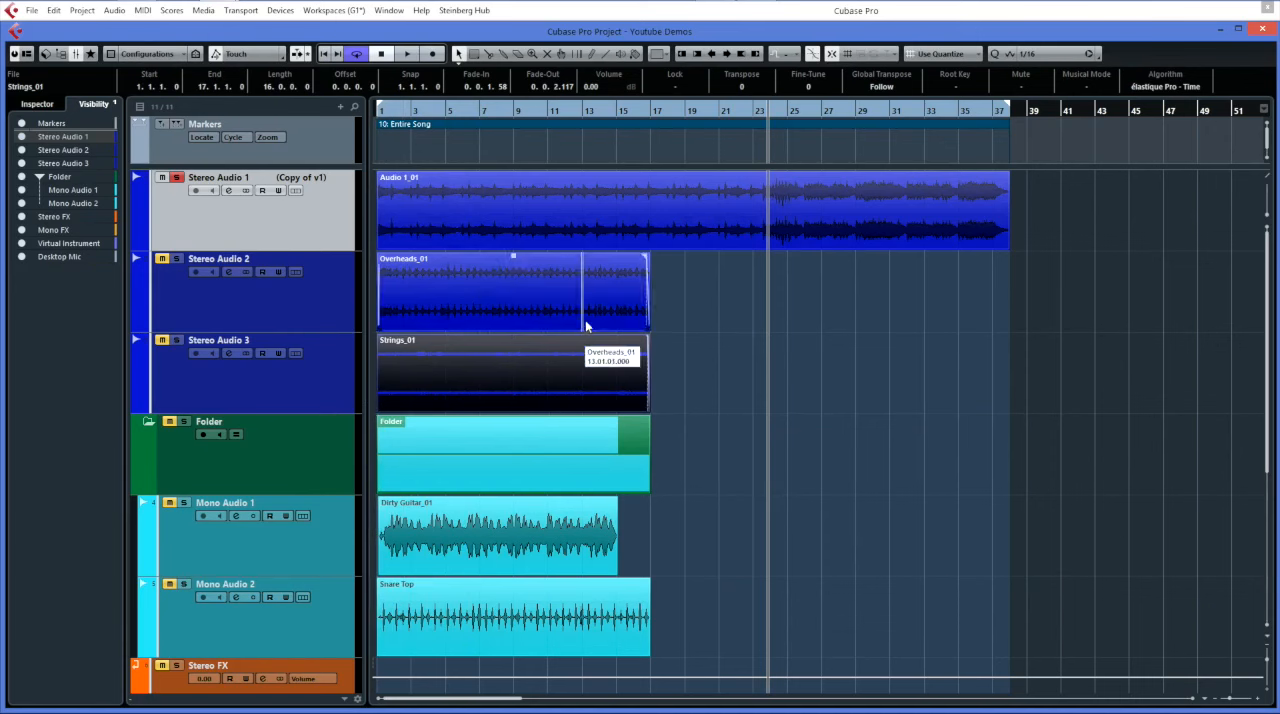
click(518, 315)
click(388, 390)
click(417, 299)
click(416, 403)
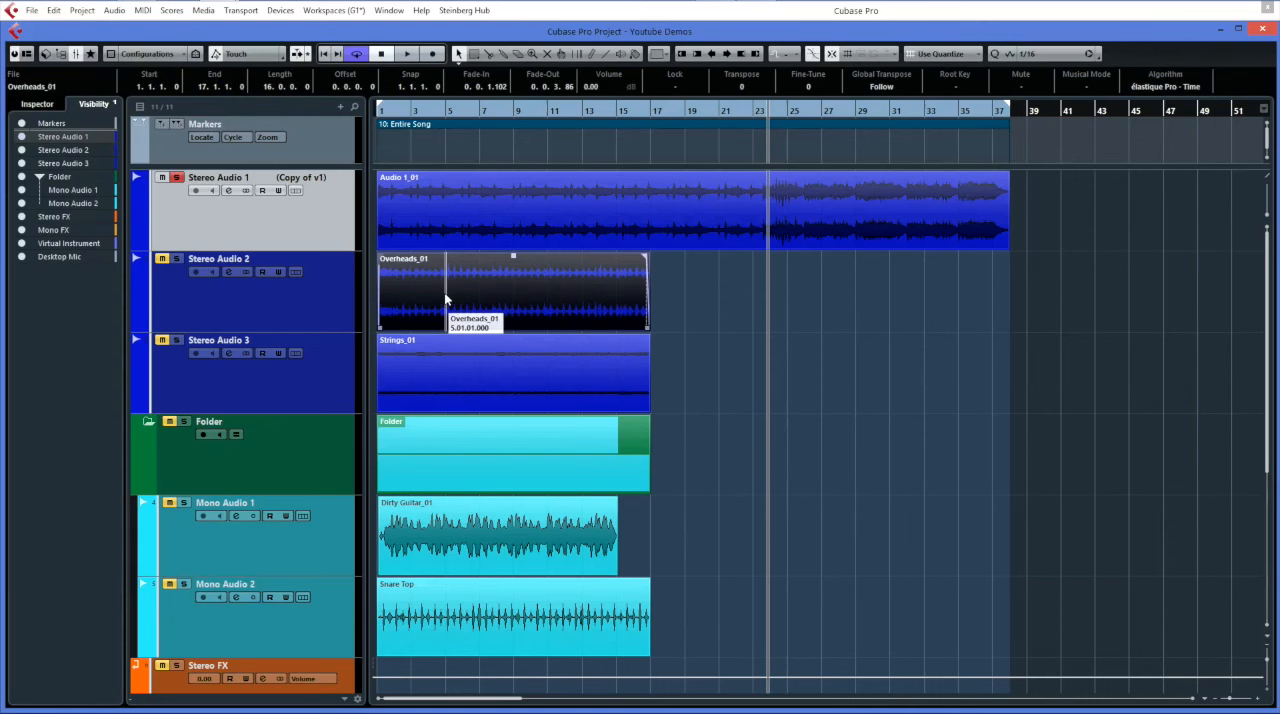
Select the Stereo Audio 2 track and look through its available track commands.
click(308, 301)
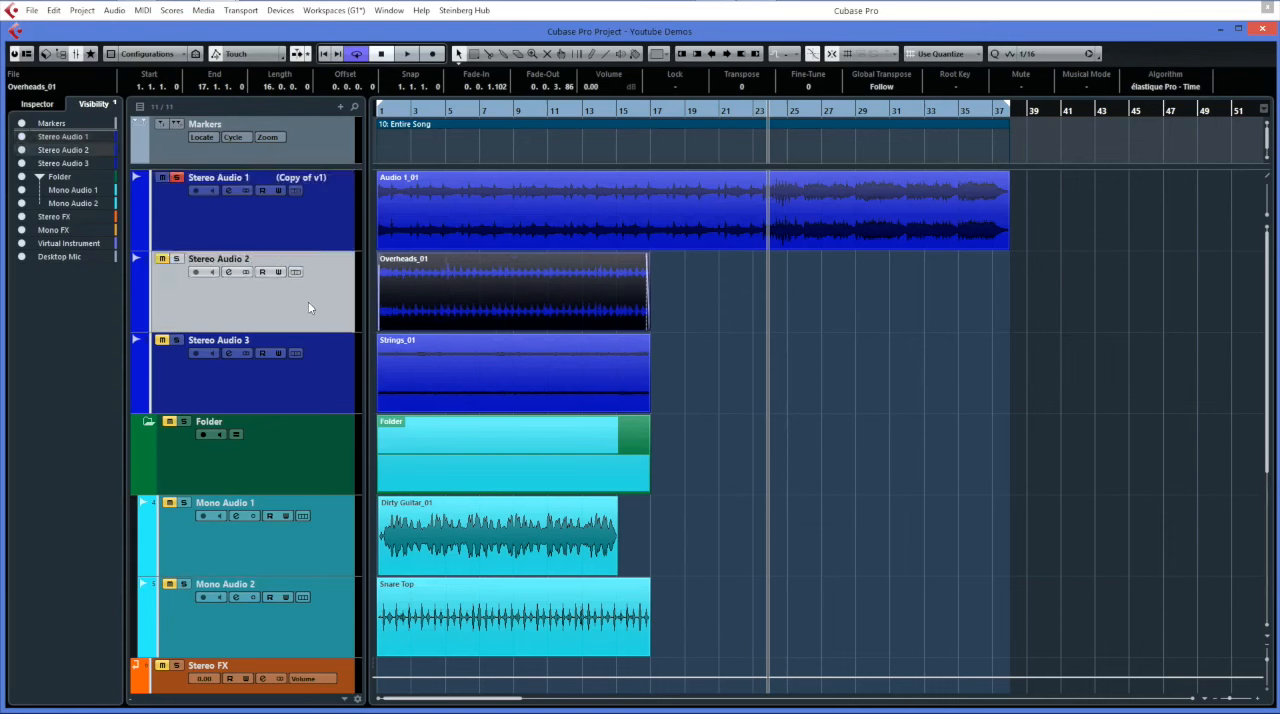
right_click(308, 301)
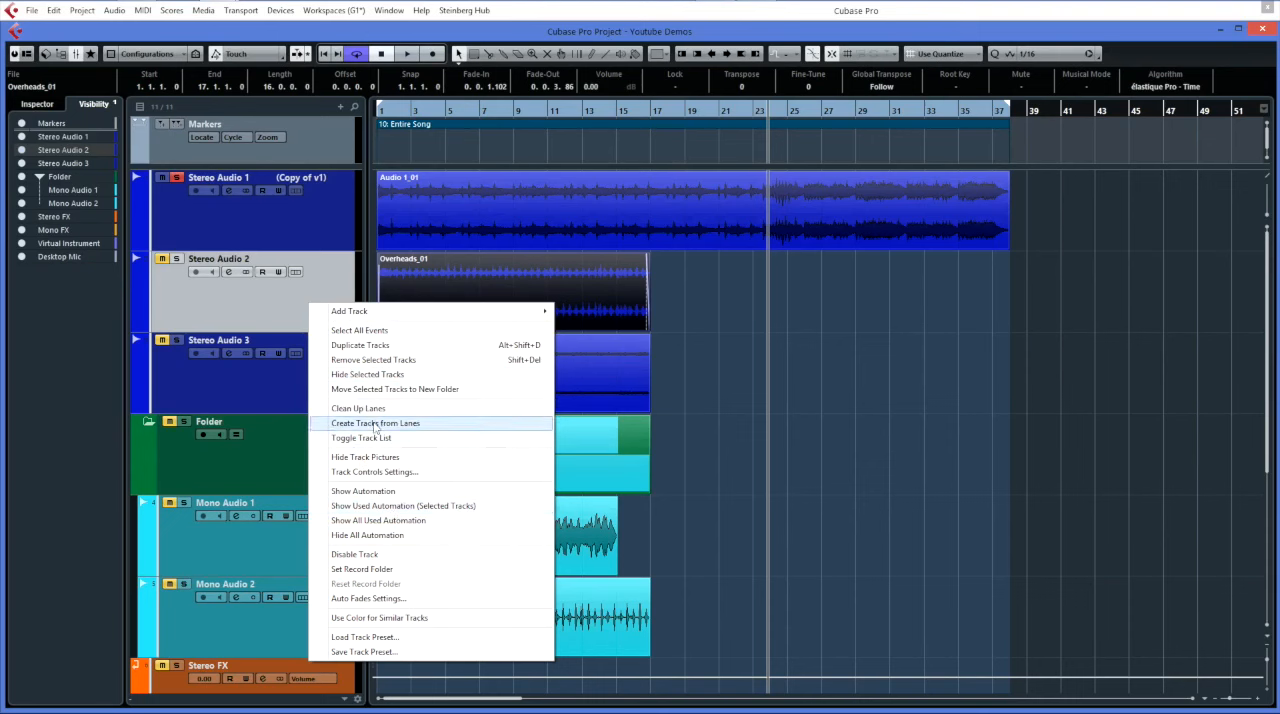
click(349, 272)
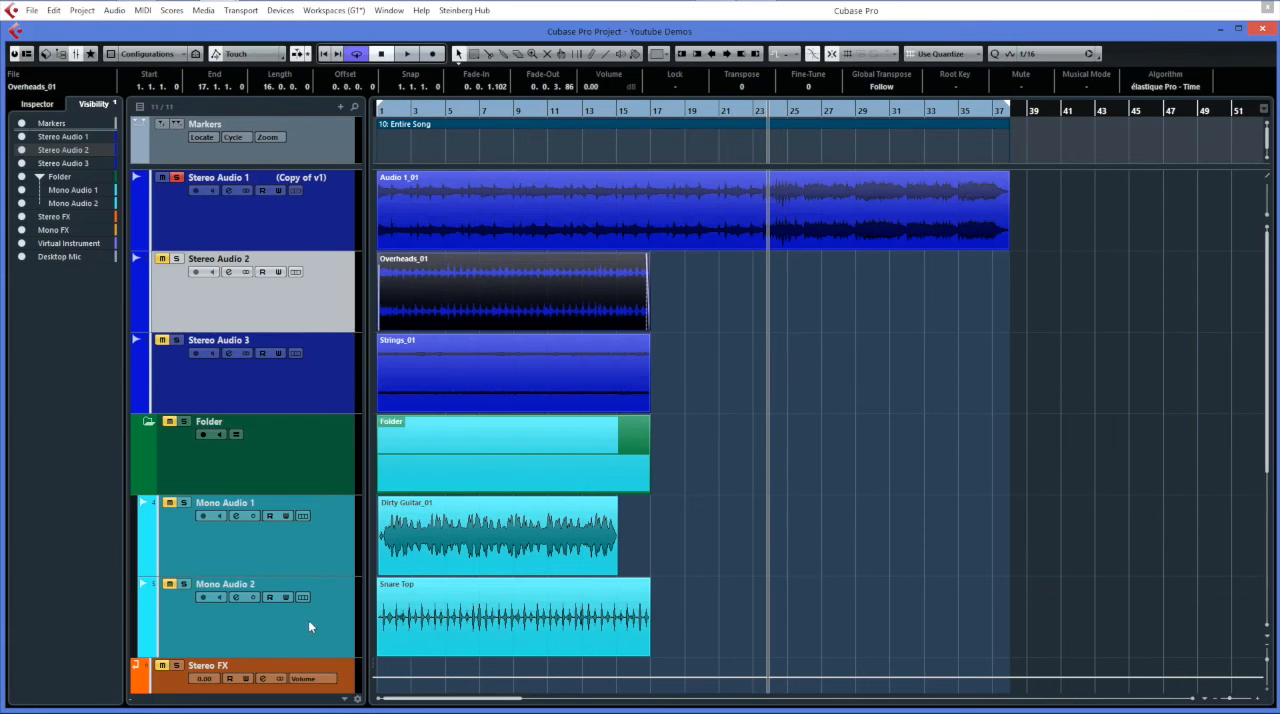
Add the LittleMicroShift effect to the second insert slot of the Mono Audio 2 track.
click(336, 622)
click(440, 625)
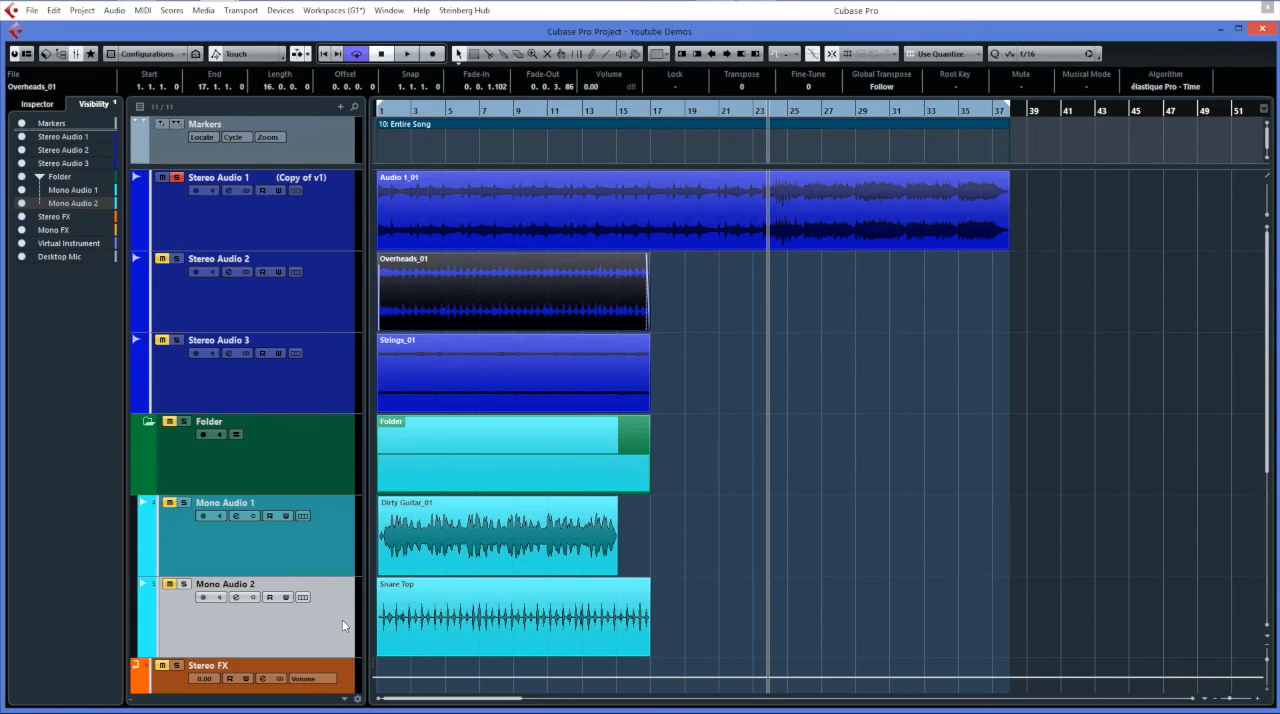
click(37, 104)
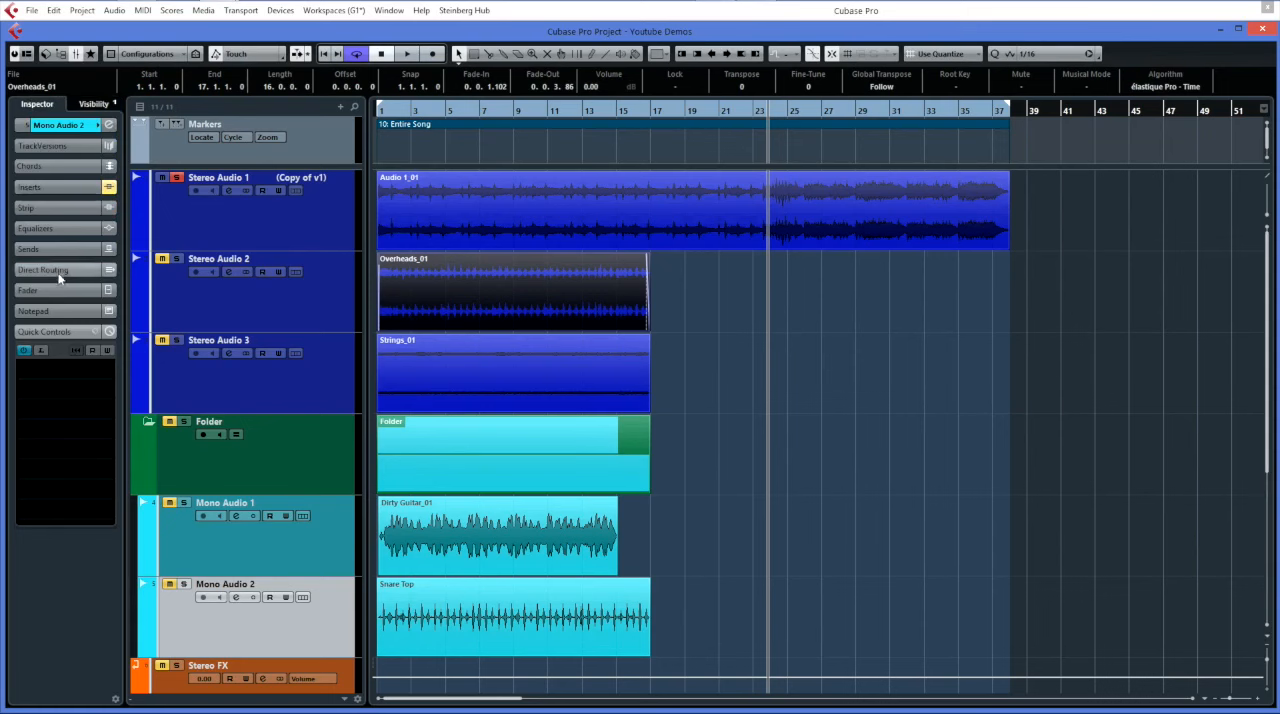
click(45, 187)
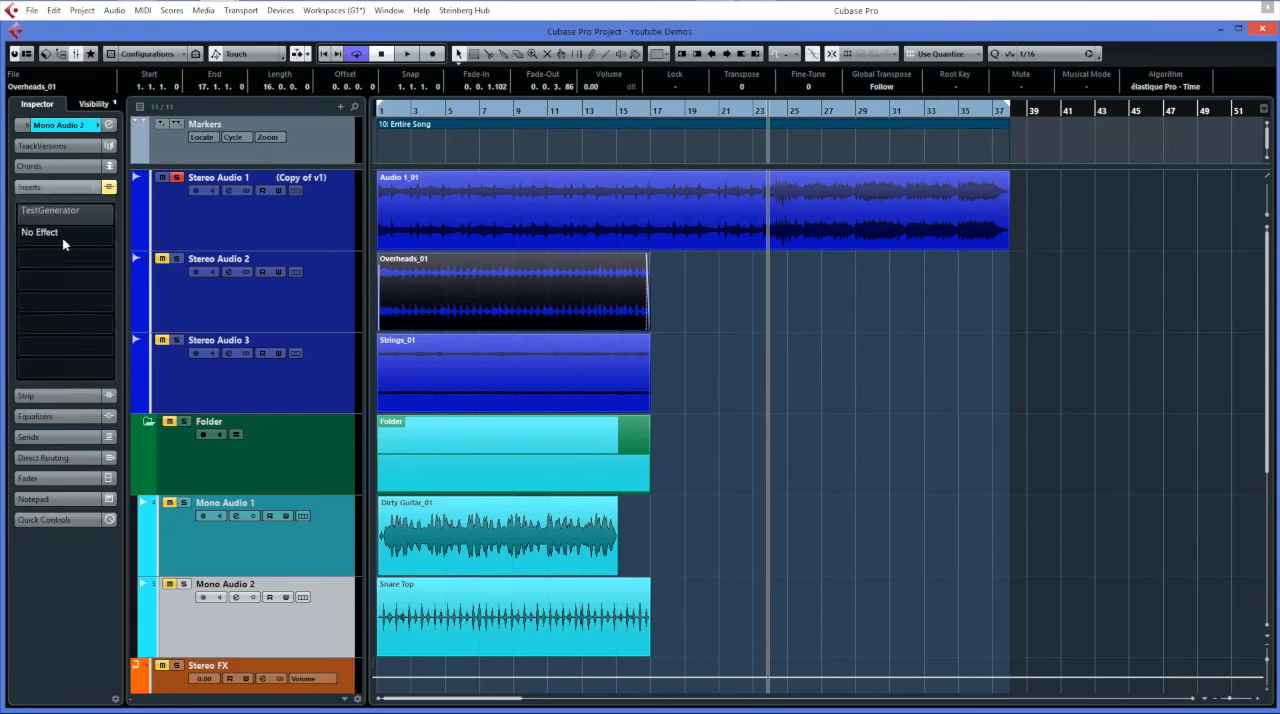
click(115, 240)
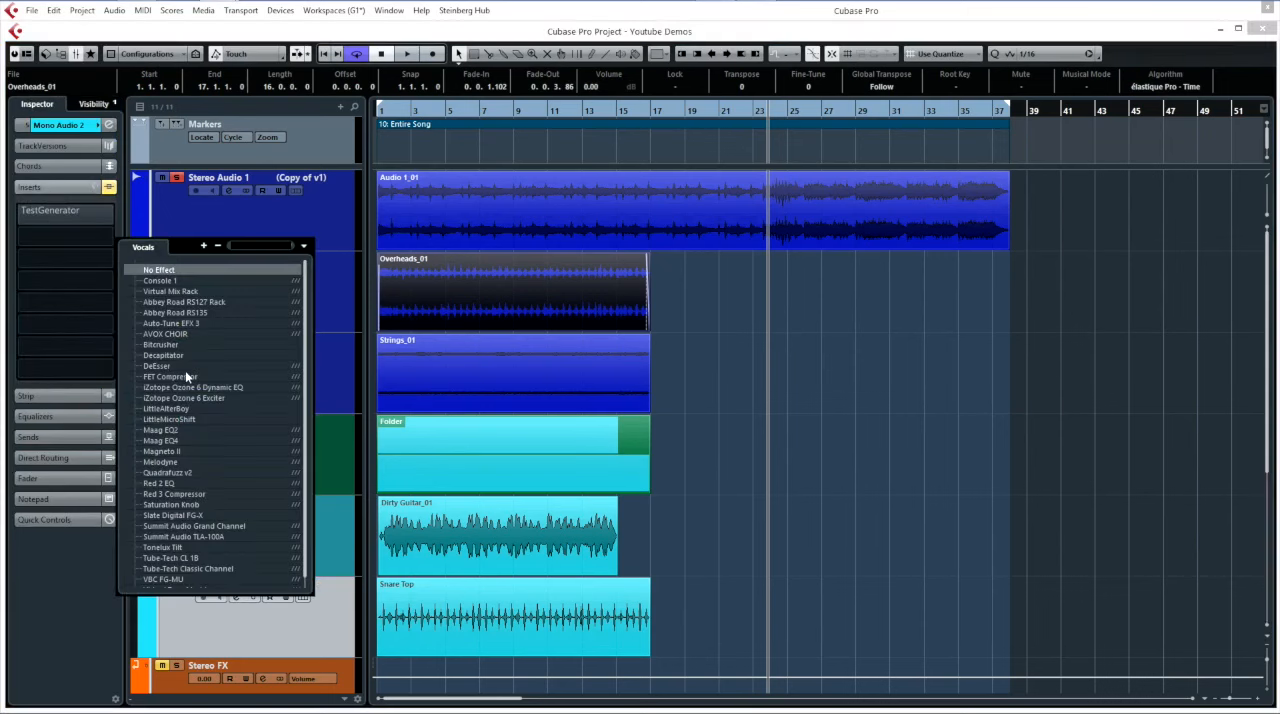
click(180, 419)
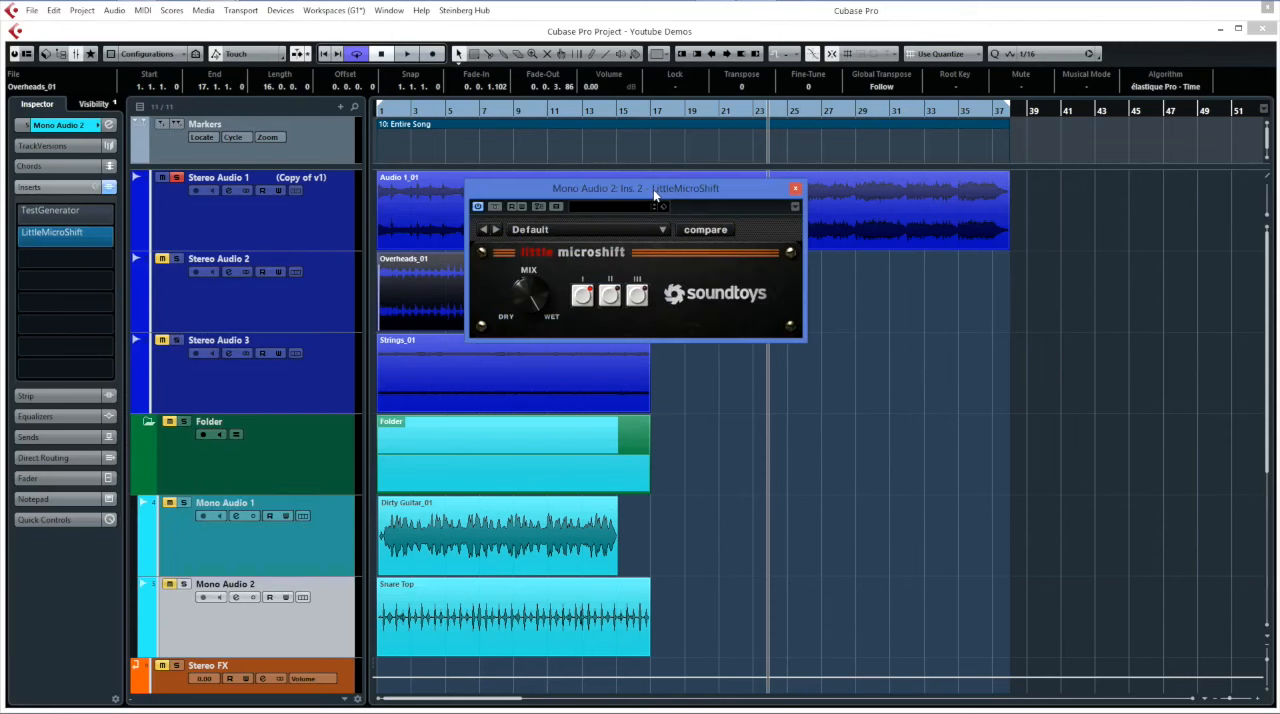
Move the LittleMicroShift plug-in window around over the project and close it.
drag(653, 189, 610, 235)
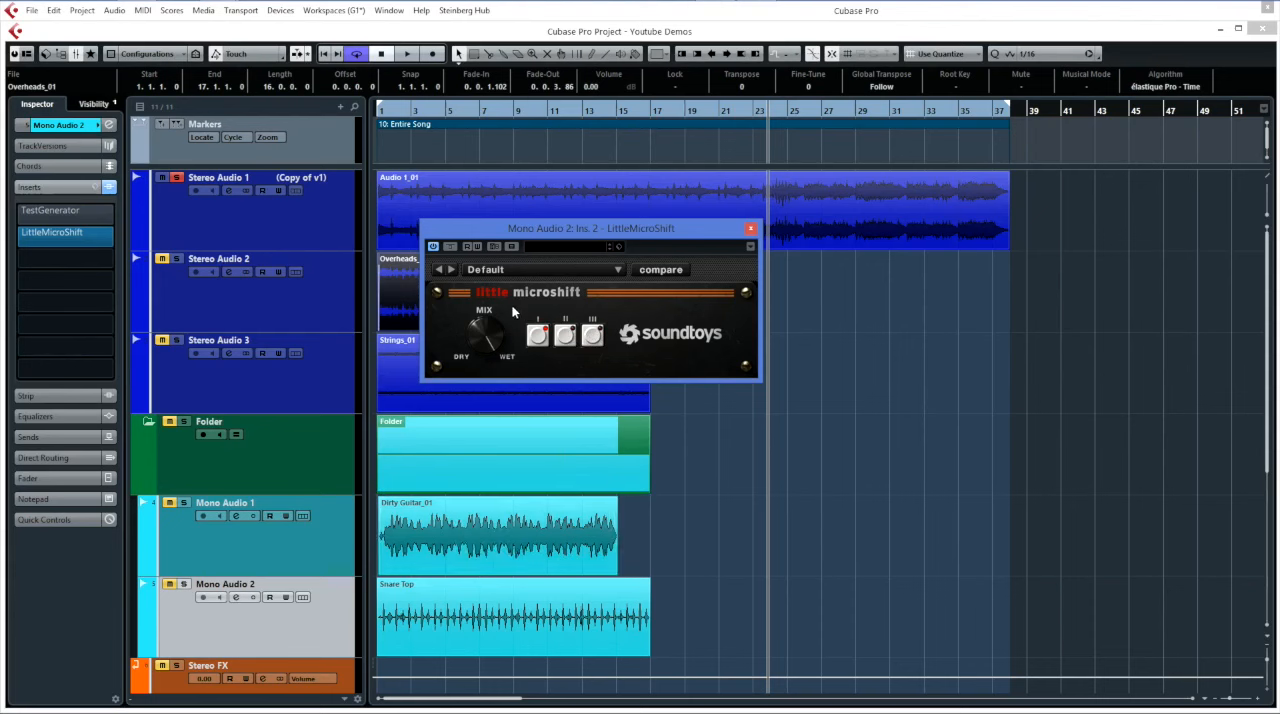
drag(510, 231, 758, 263)
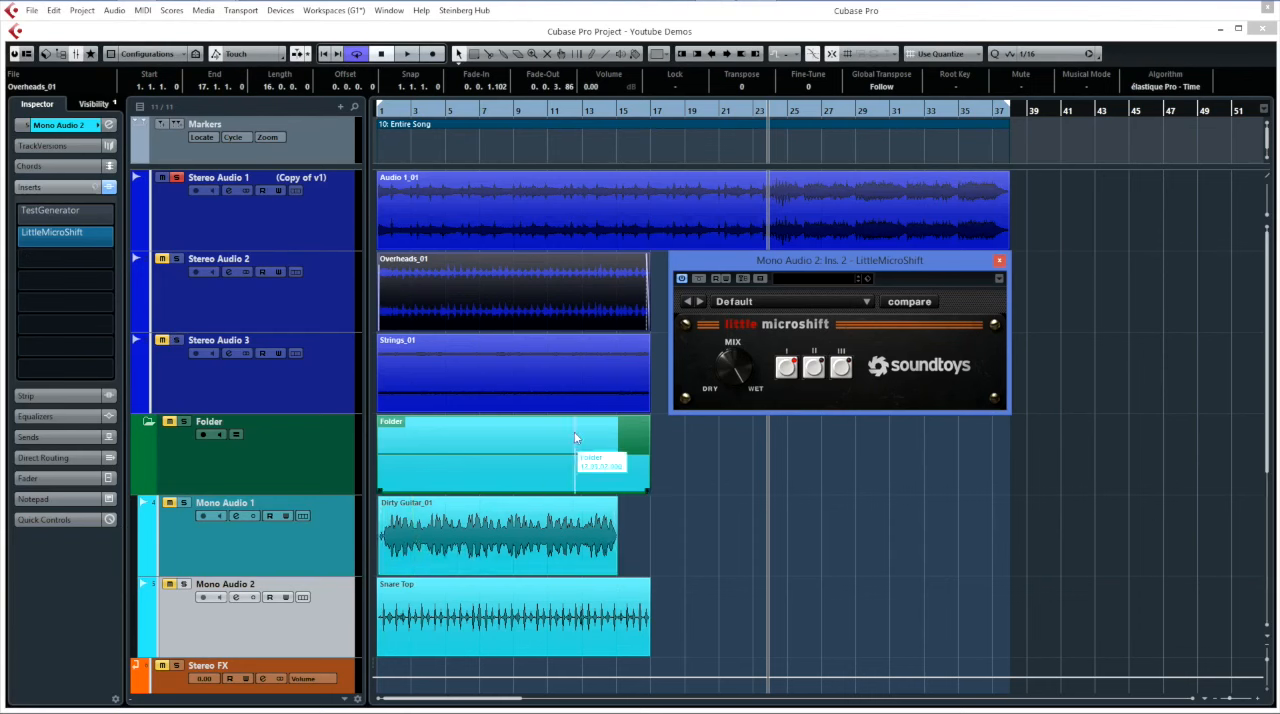
drag(713, 270, 444, 262)
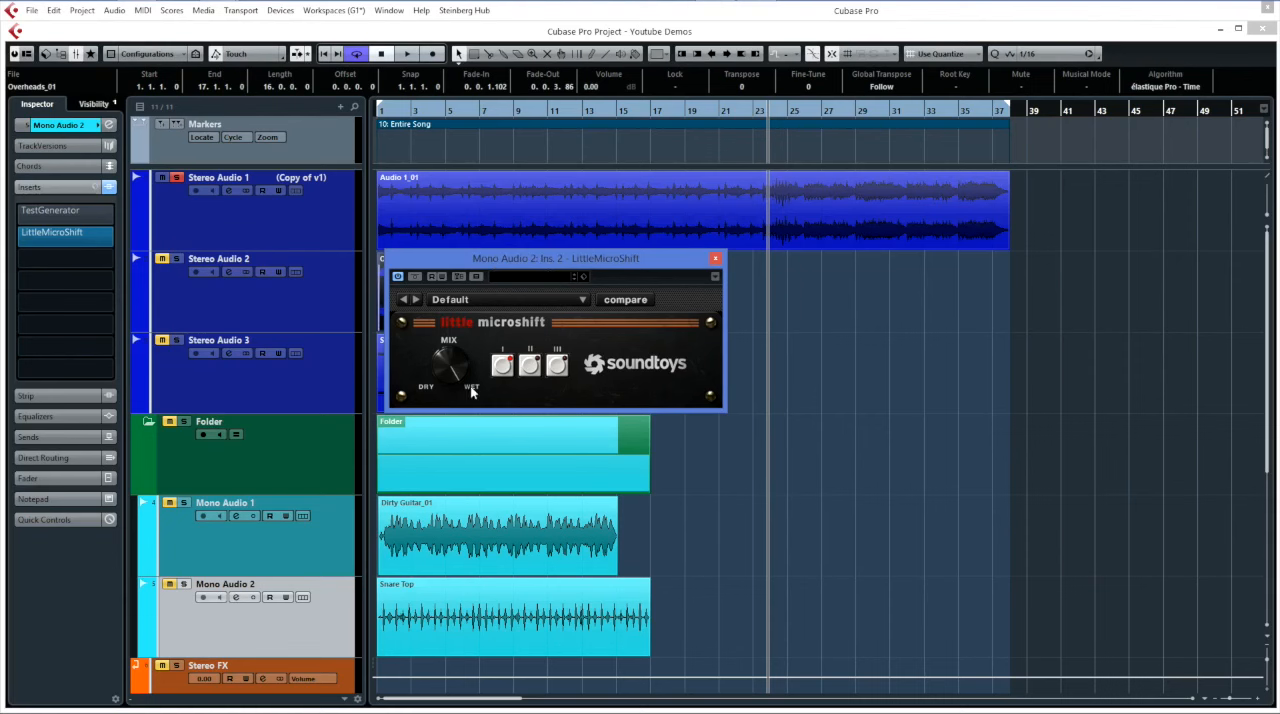
drag(527, 256, 516, 299)
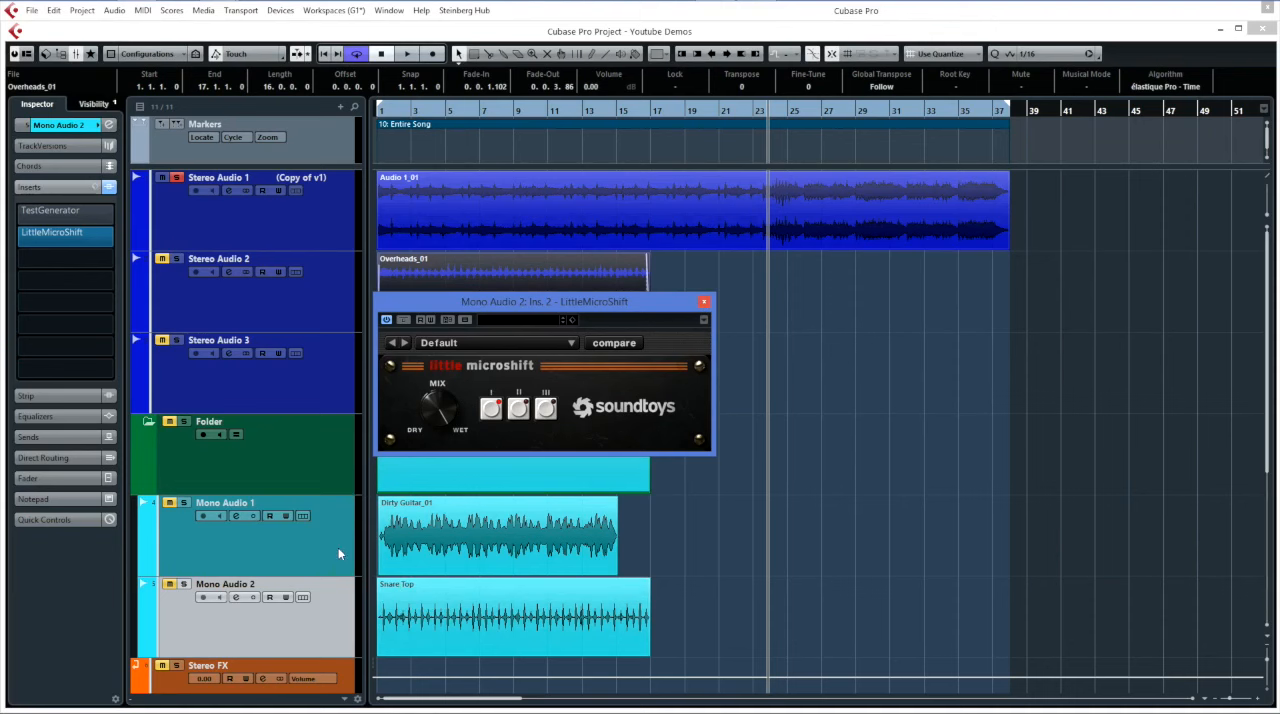
click(704, 301)
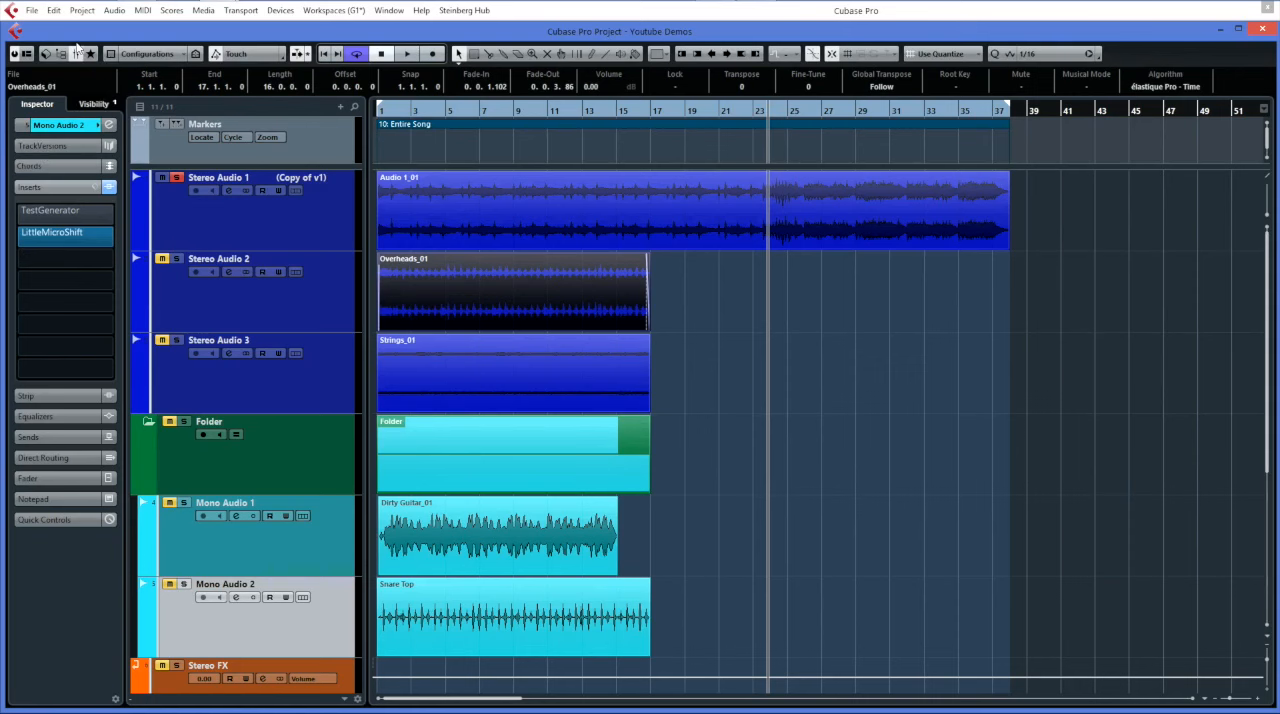
Look through the available key command presets in the Key Commands dialog and close it without loading one.
click(32, 11)
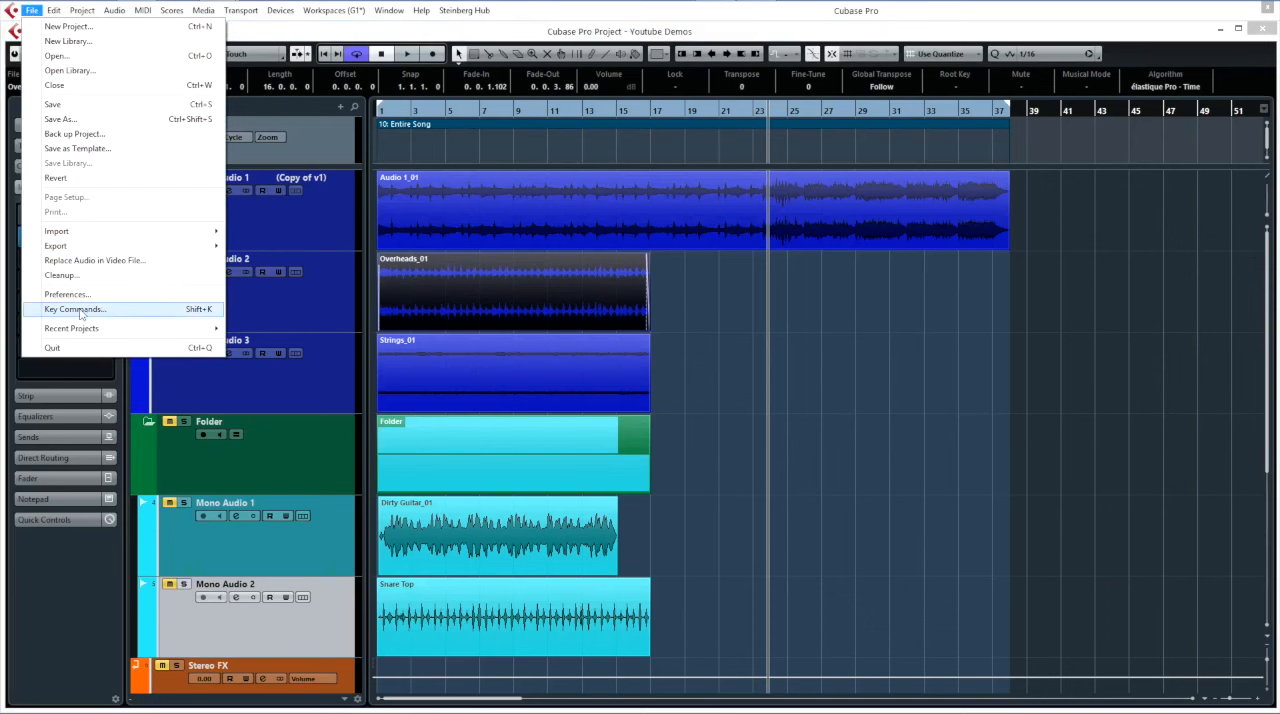
click(78, 310)
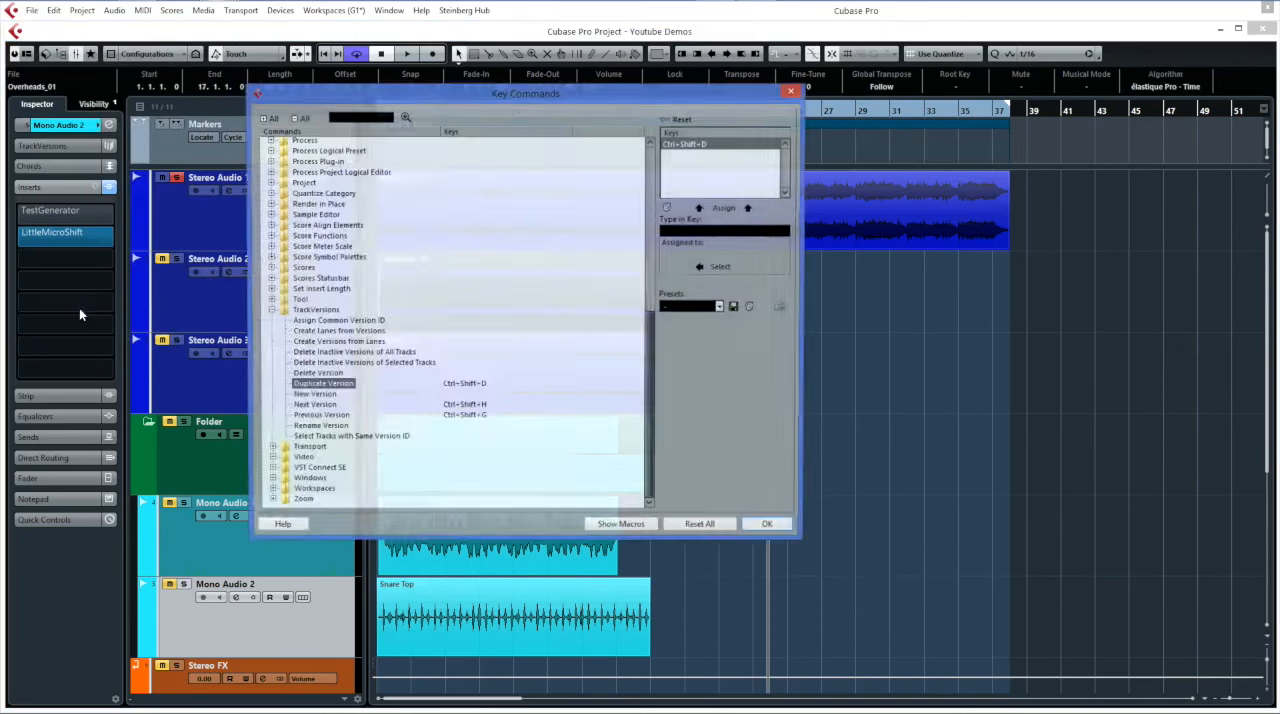
click(703, 308)
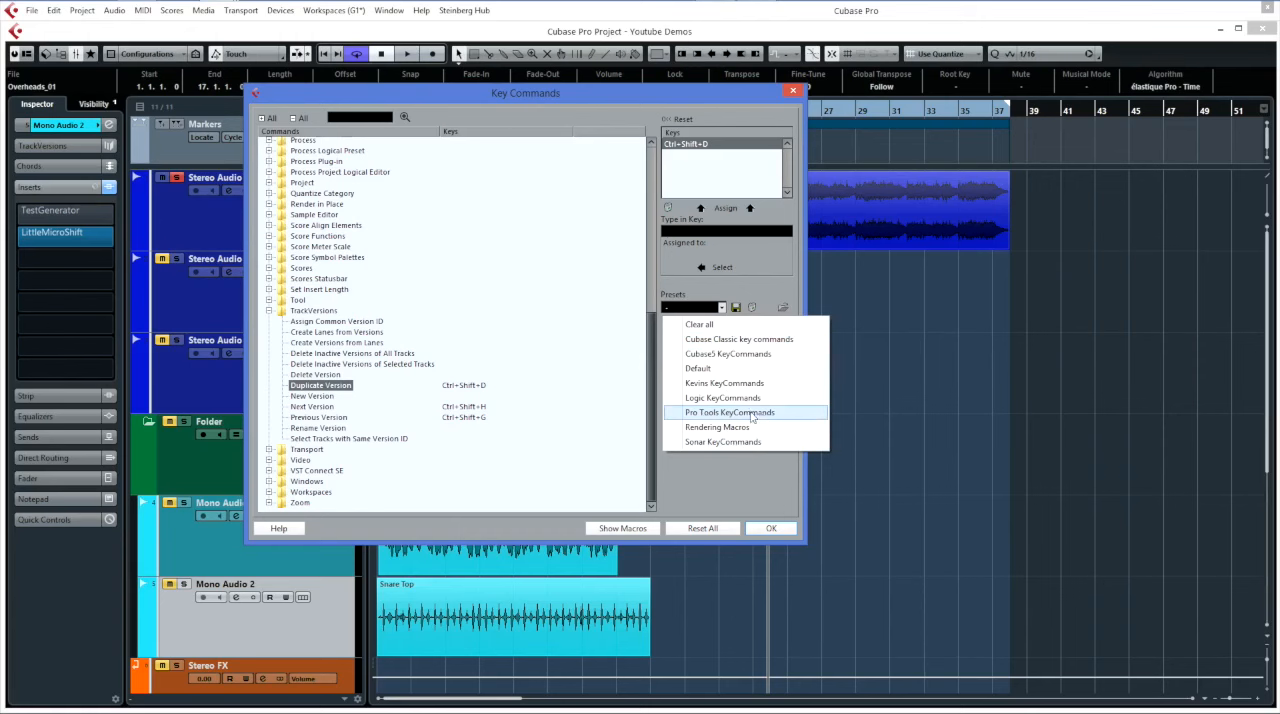
click(730, 495)
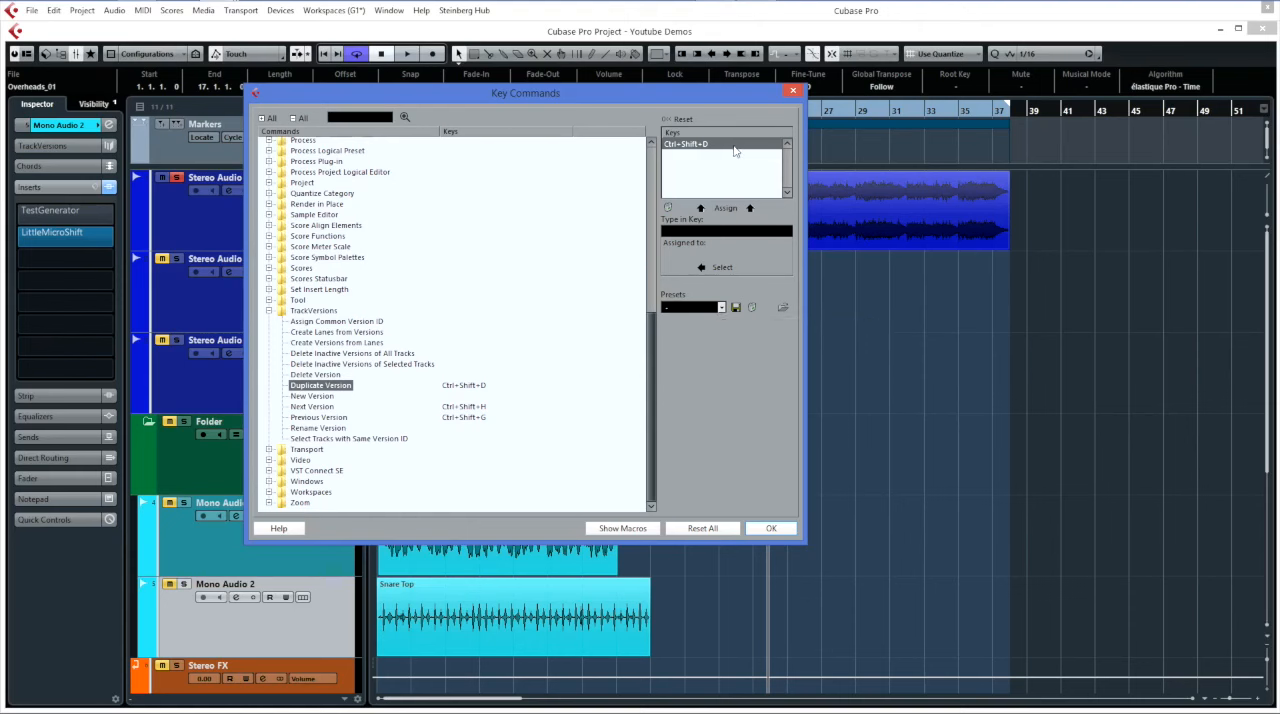
click(788, 93)
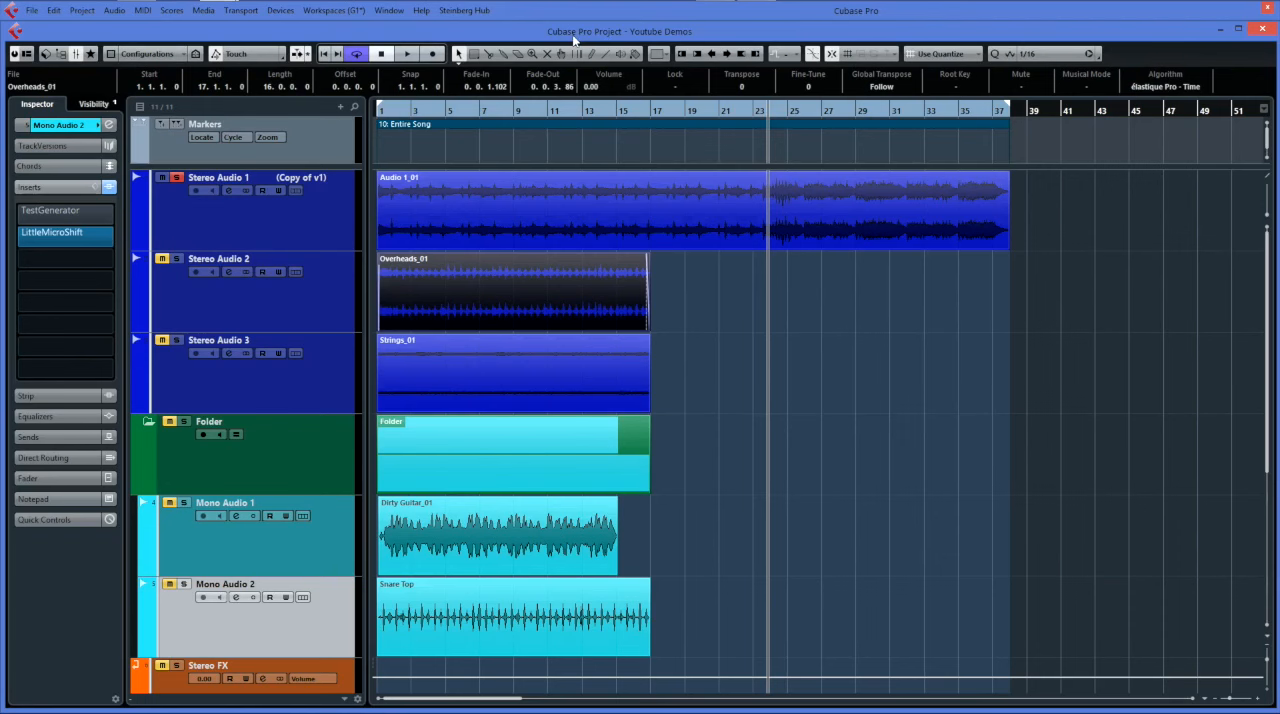
Open the project's MixConsole from the device list.
click(334, 10)
mouse_move(280, 10)
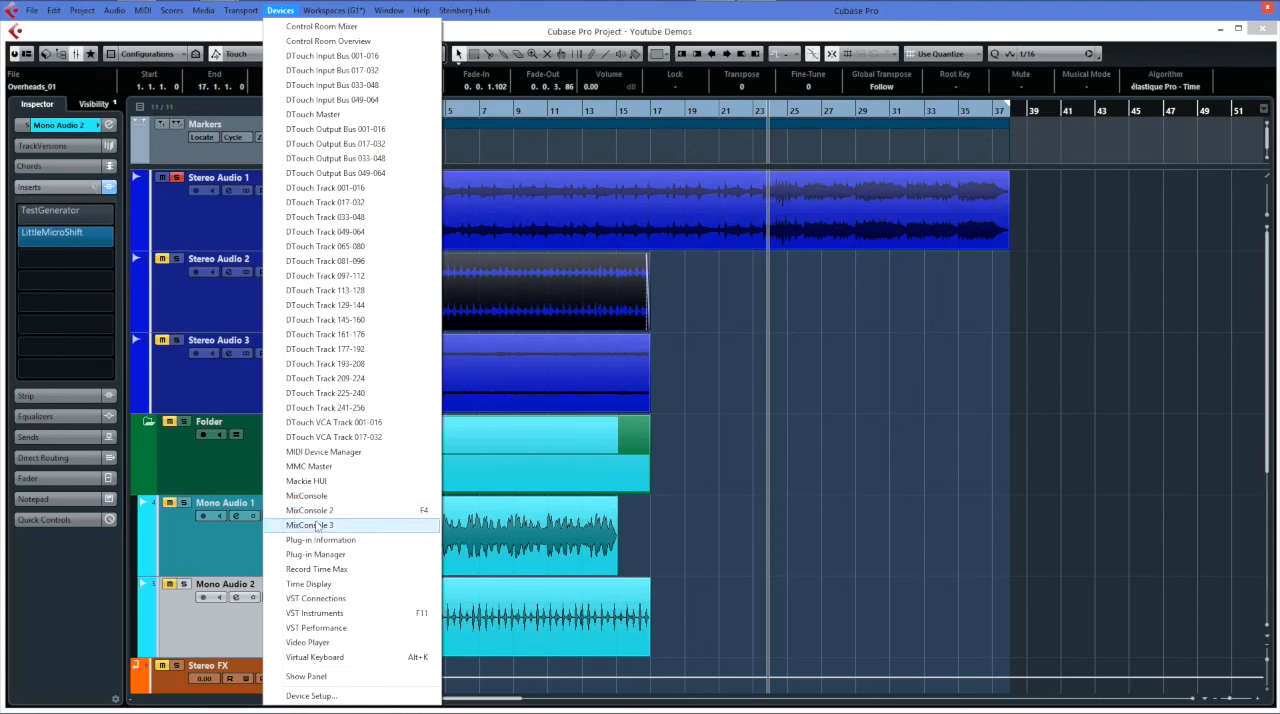
click(323, 515)
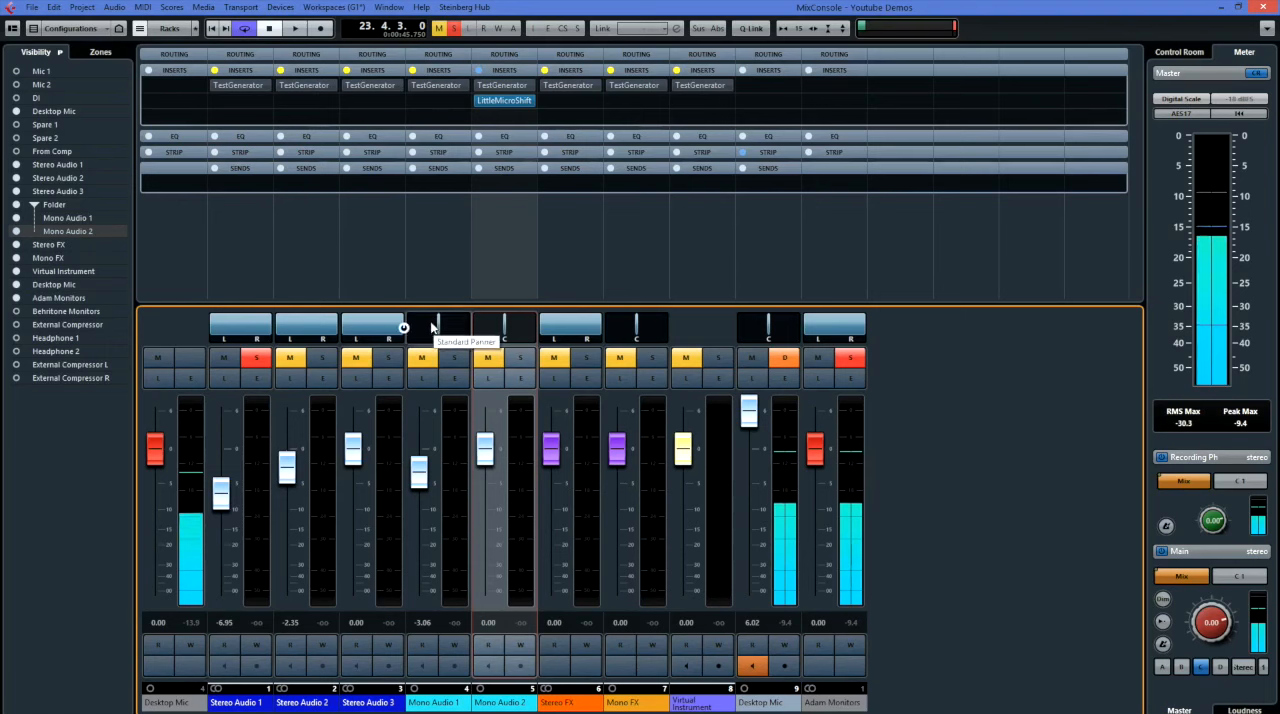
Check the panner options of the Stereo Audio 3 channel and pan the Mono Audio 1 channel to R7.
right_click(372, 331)
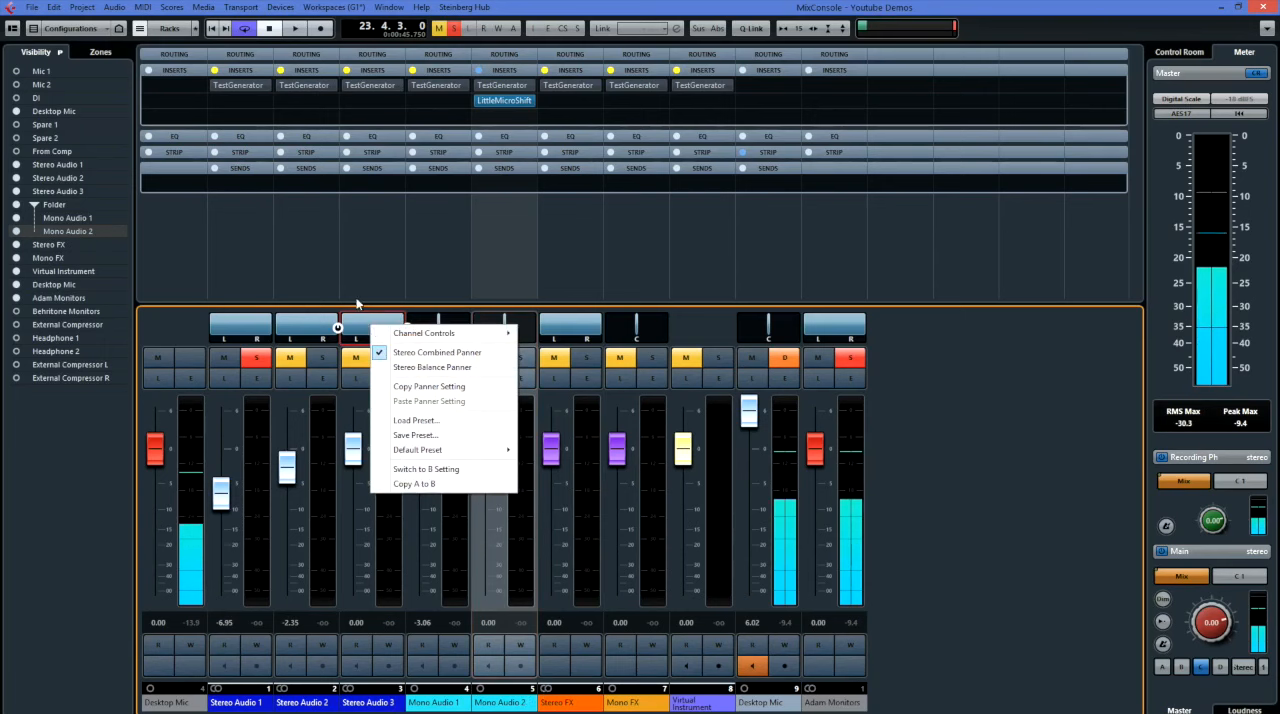
click(366, 312)
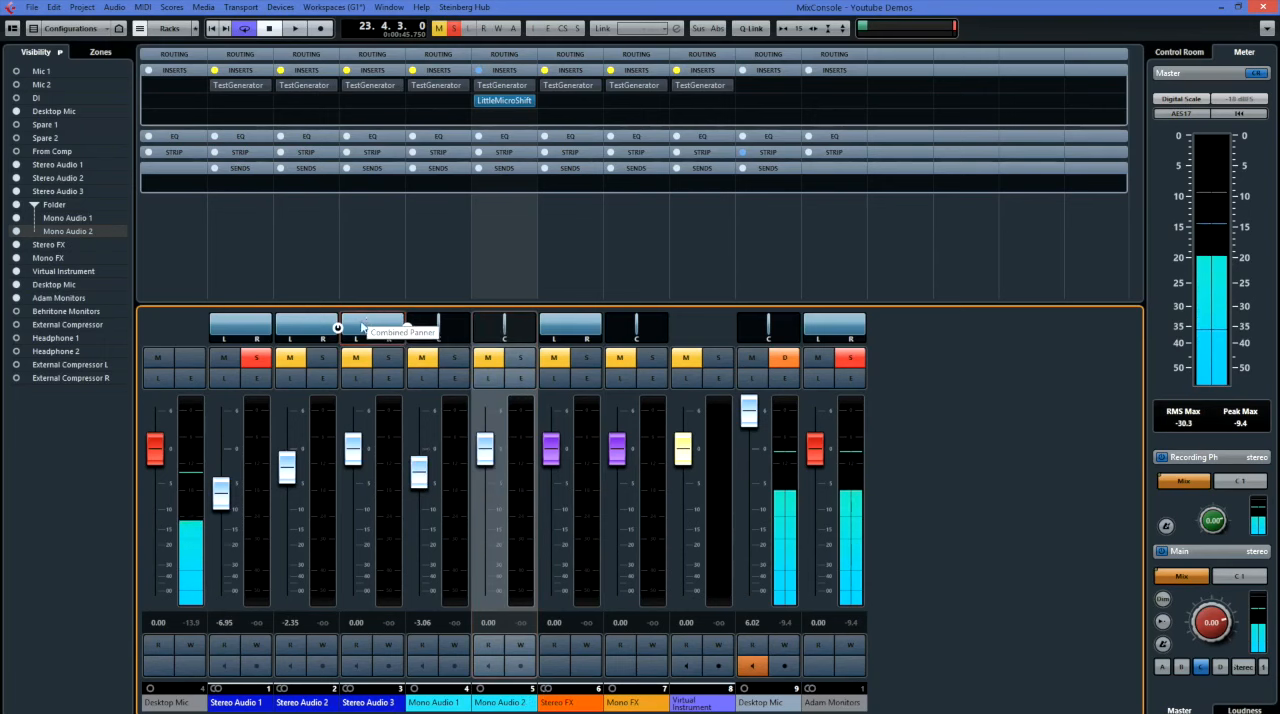
click(438, 330)
mouse_move(438, 332)
mouse_down()
mouse_move(427, 331)
mouse_move(441, 331)
mouse_up()
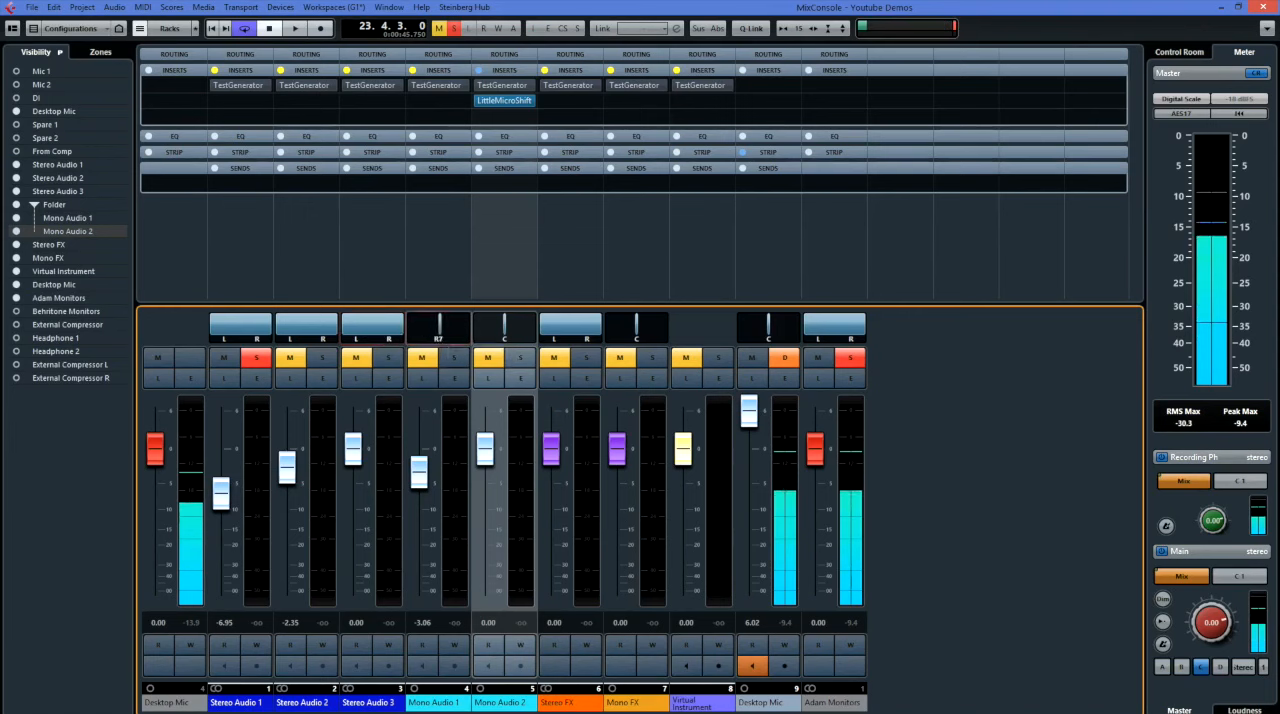
Switch the Stereo Audio 3 channel to the Stereo Balance Panner, try a slight pan and return it to center.
right_click(376, 323)
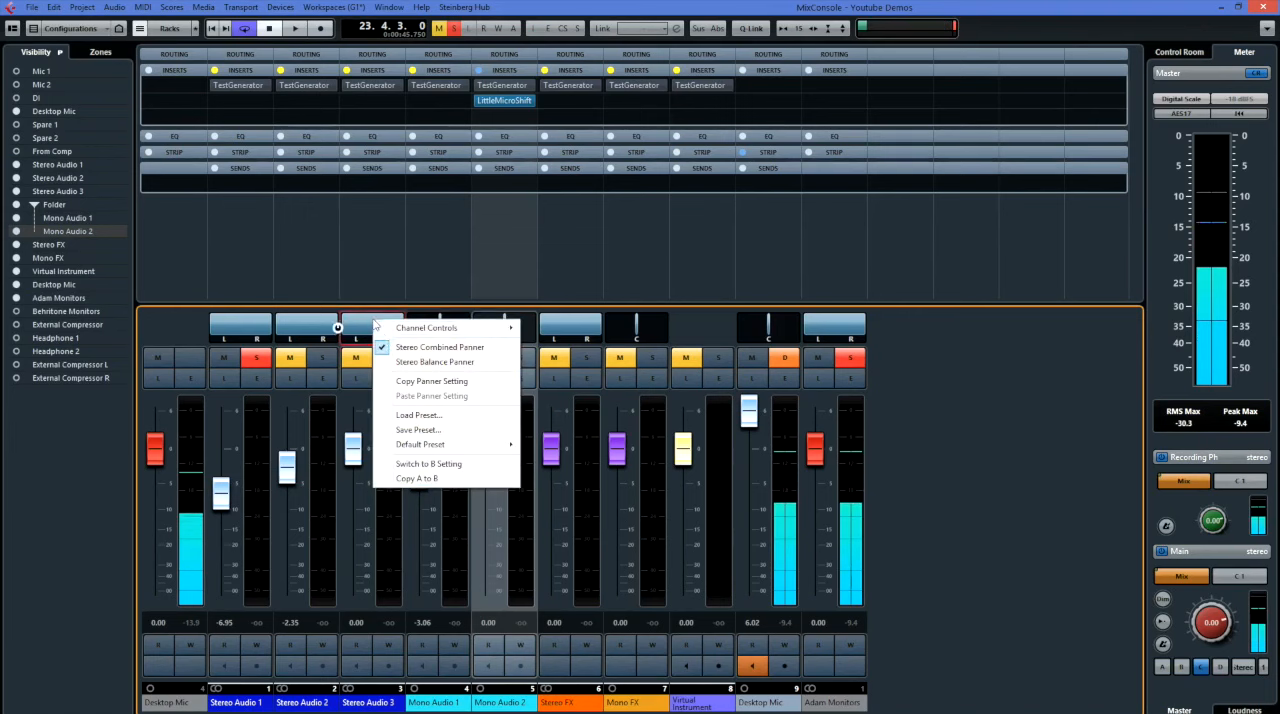
click(401, 364)
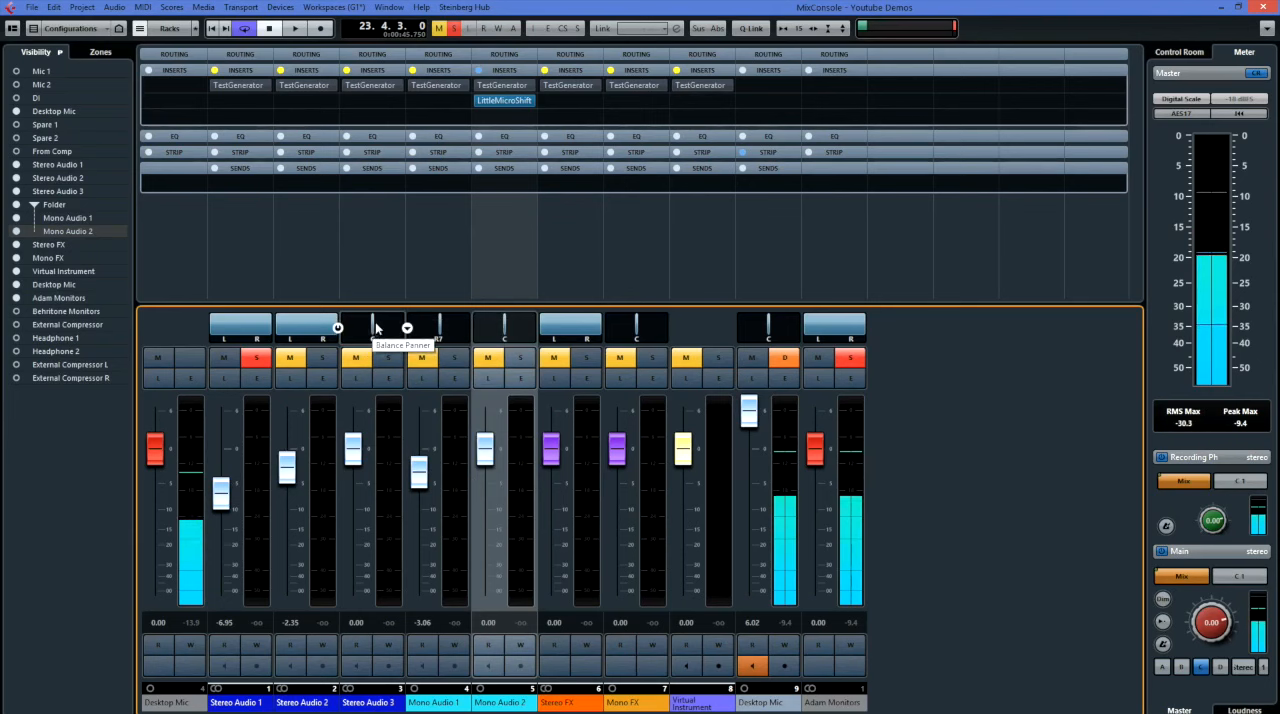
mouse_move(373, 332)
mouse_down()
mouse_move(355, 332)
mouse_move(405, 332)
mouse_move(353, 332)
mouse_move(372, 332)
mouse_up()
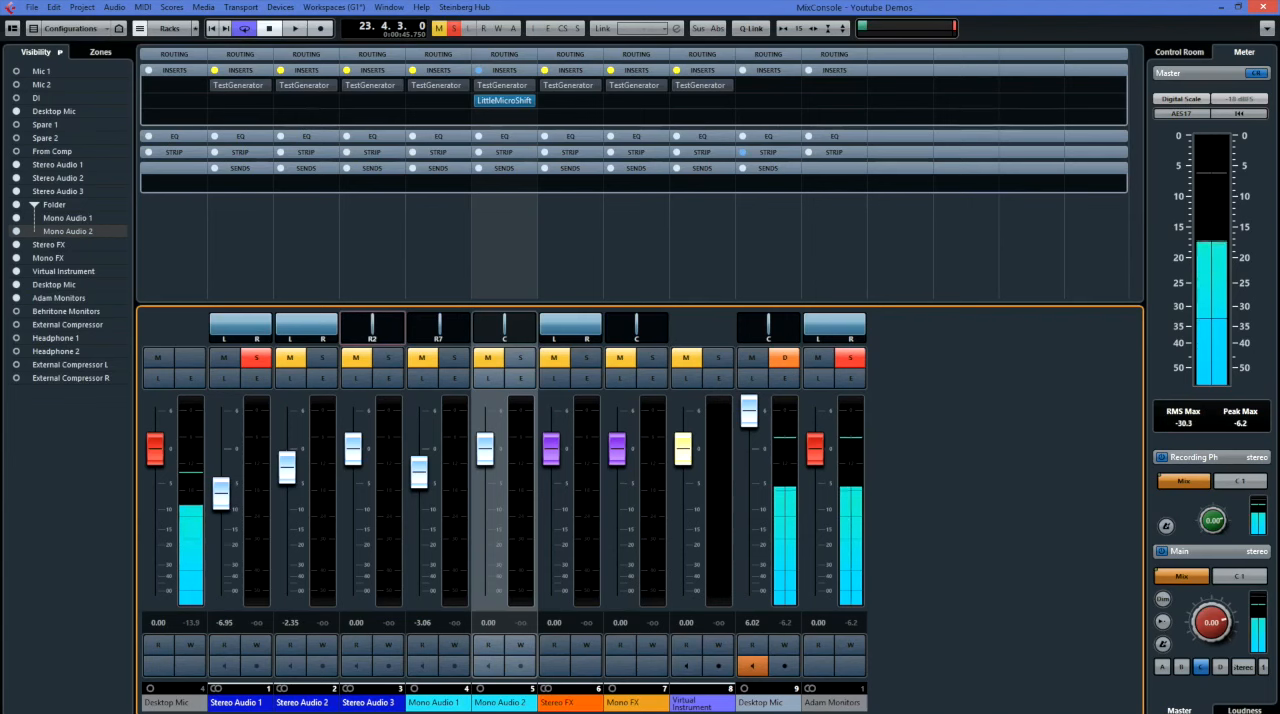
drag(372, 332, 372, 338)
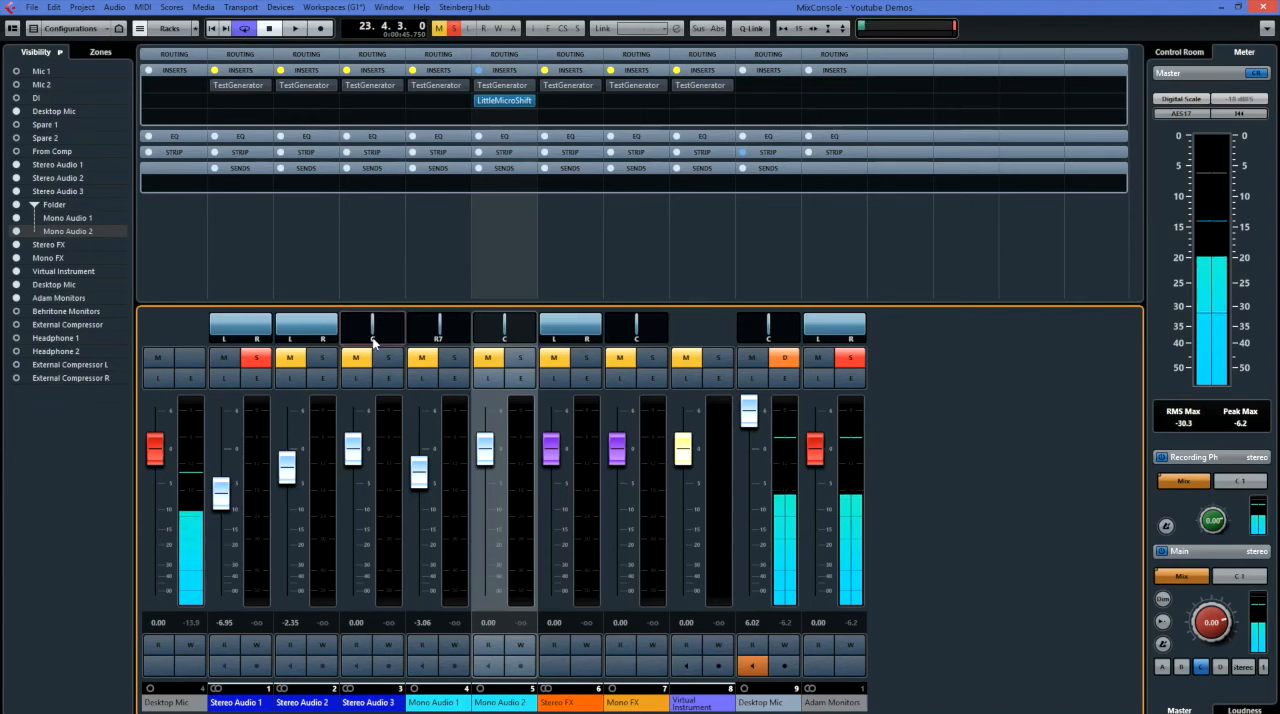
Check the panner options of the Stereo Audio 2 channel and narrow its combined panner to L33 and R49.
right_click(314, 330)
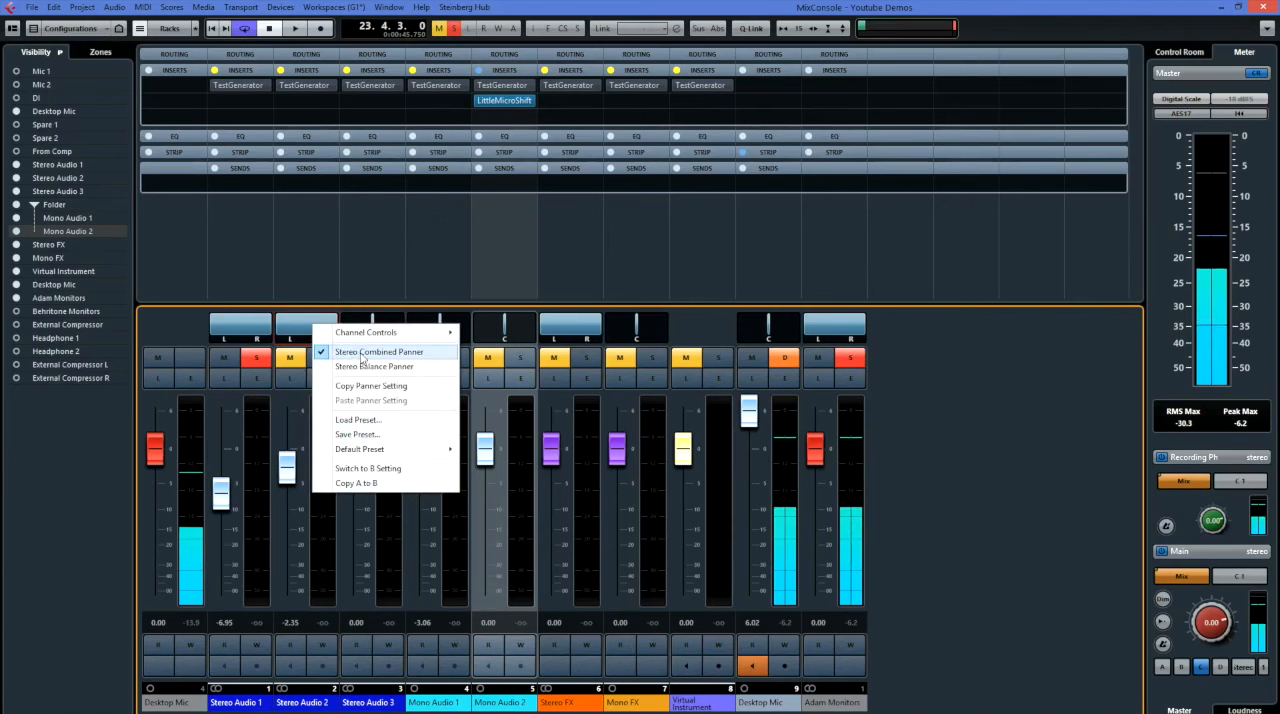
click(331, 303)
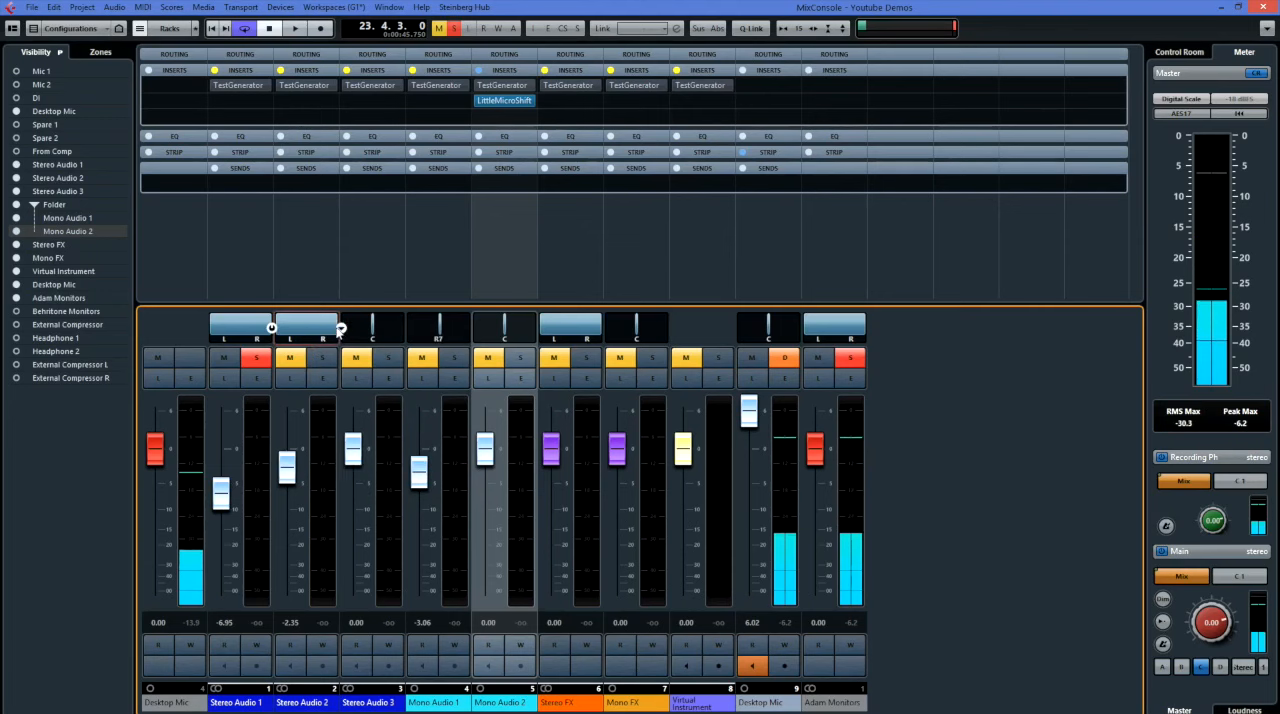
drag(337, 323, 334, 322)
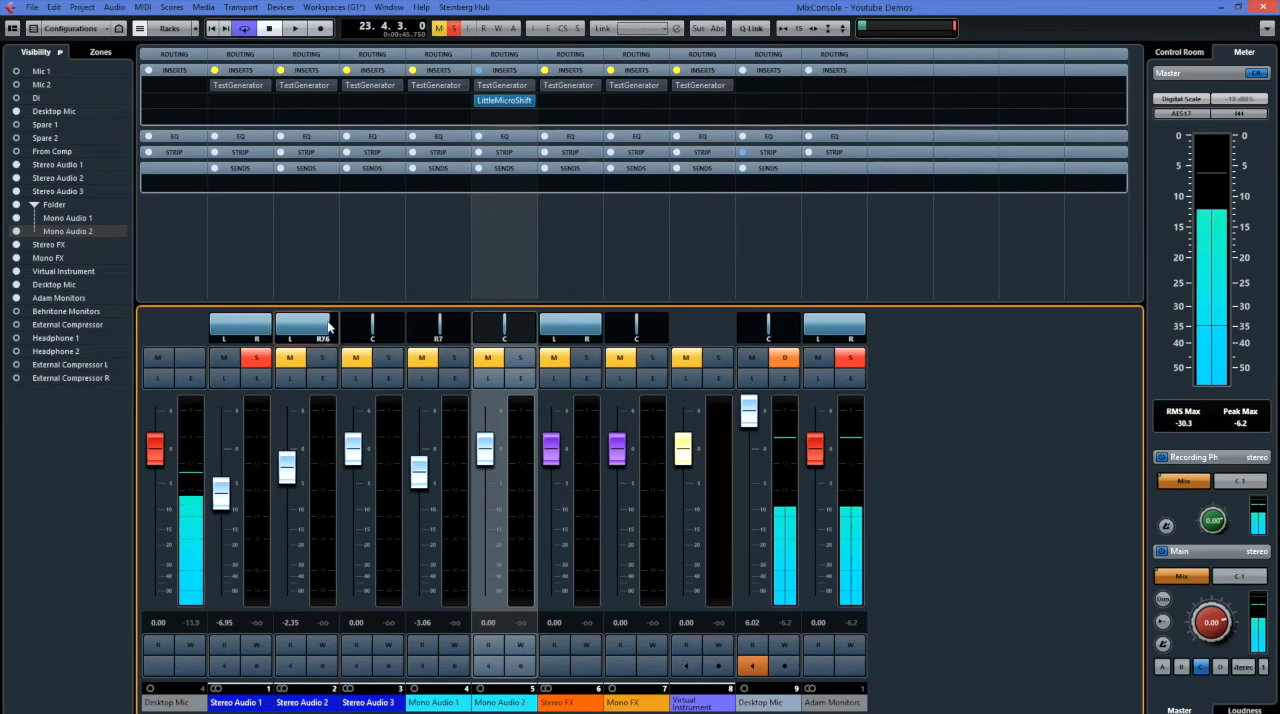
drag(271, 323, 328, 325)
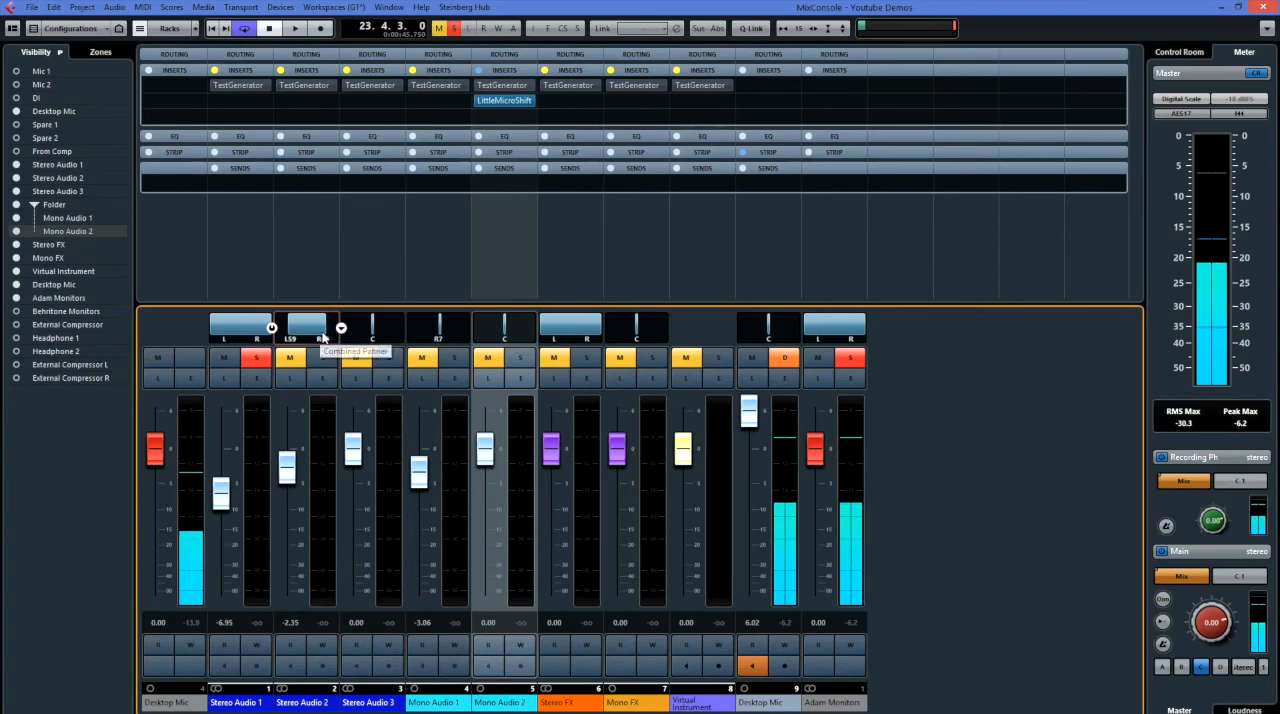
right_click(299, 330)
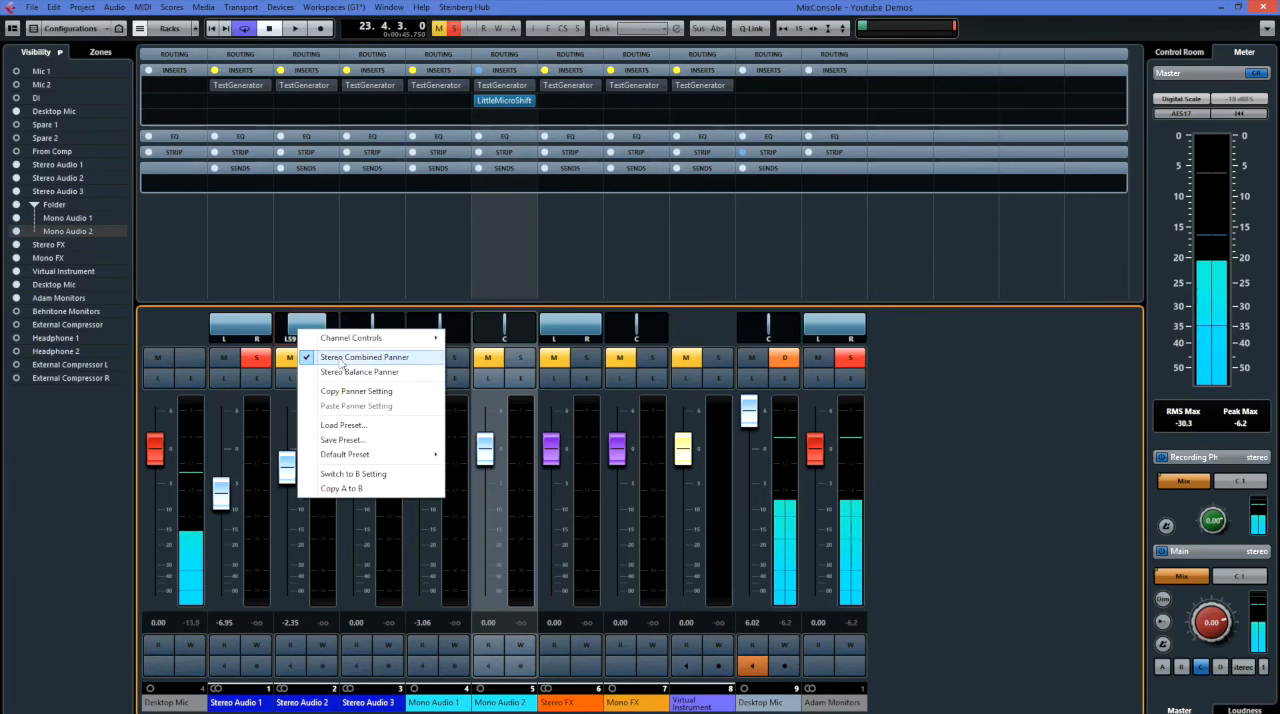
click(318, 310)
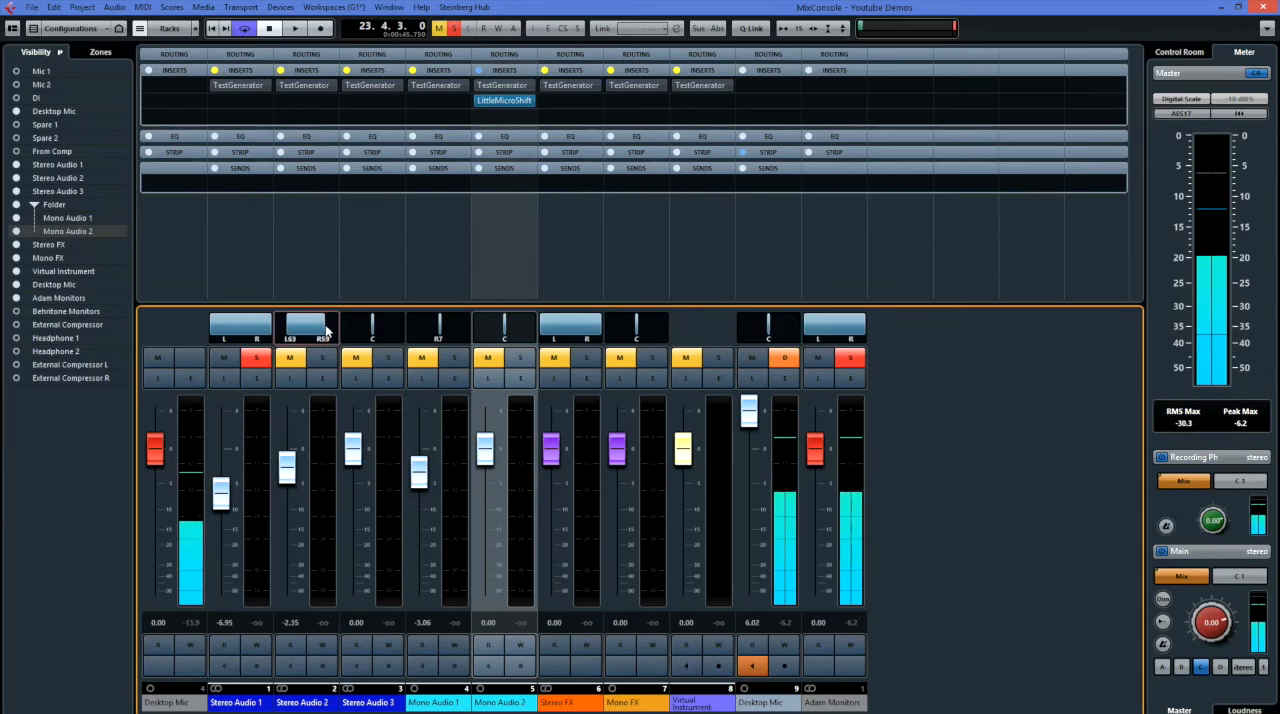
mouse_move(325, 328)
mouse_down()
mouse_move(338, 325)
mouse_move(311, 334)
mouse_up()
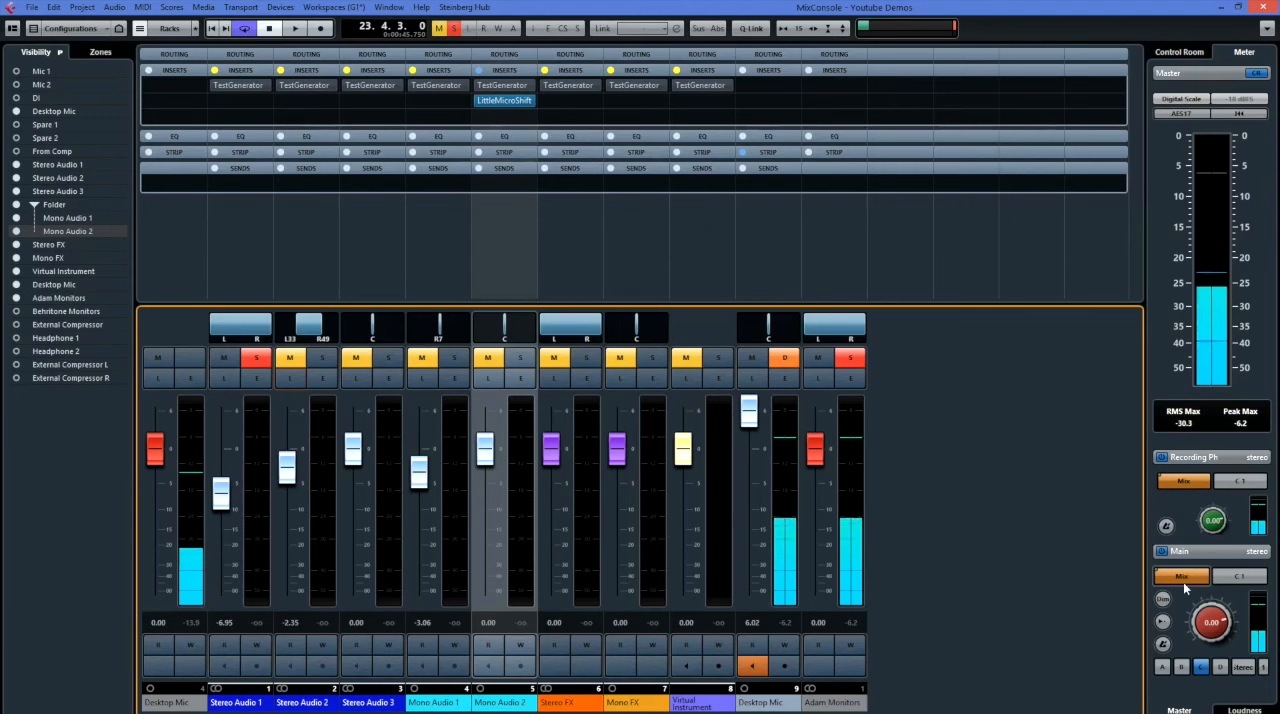
Reveal the click and listen settings of the Control Room, and expand and collapse the Routing rack.
click(1204, 552)
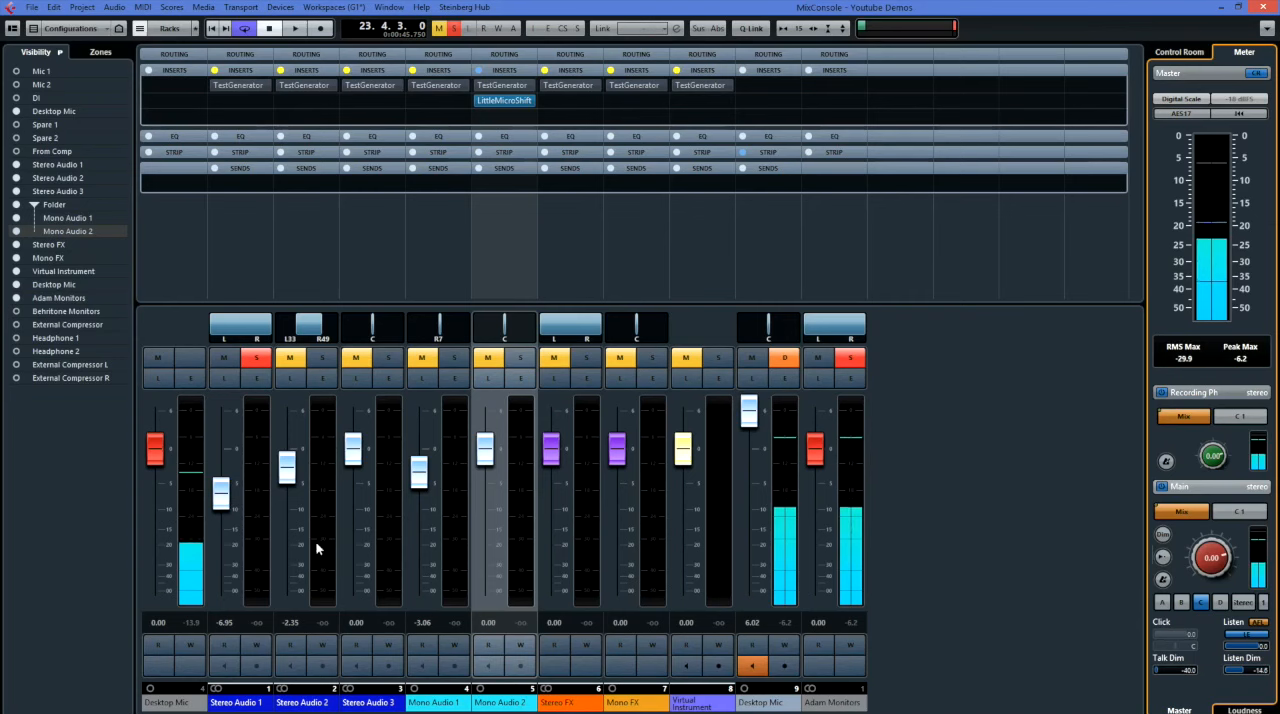
click(381, 57)
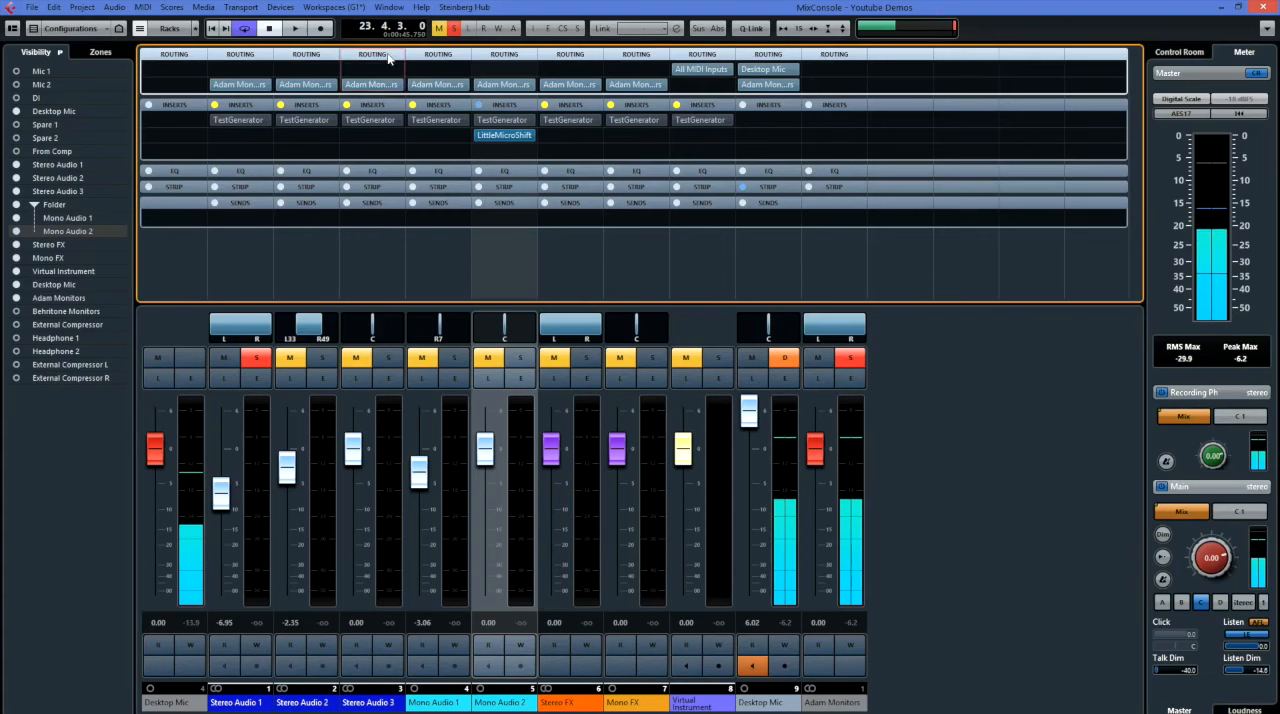
click(389, 56)
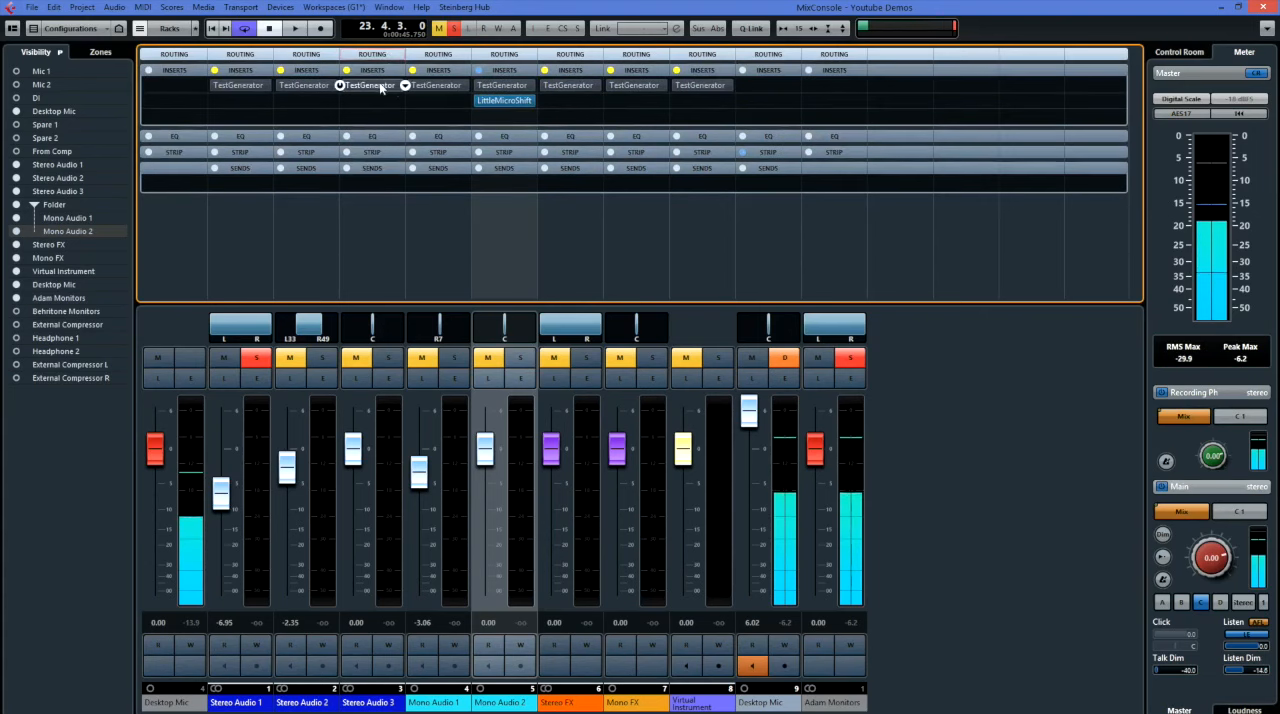
Browse the effects for Stereo Audio 3's second insert slot without choosing one, and hide and restore the mixer racks.
click(400, 103)
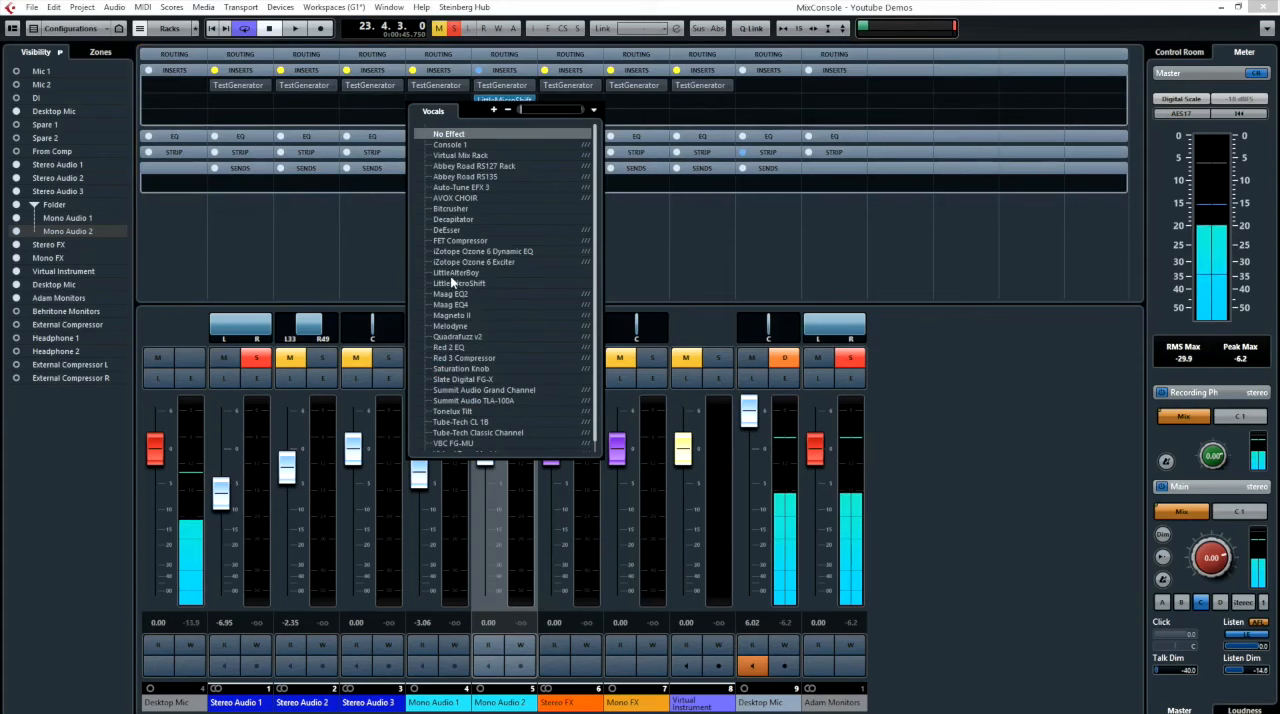
click(381, 100)
click(142, 31)
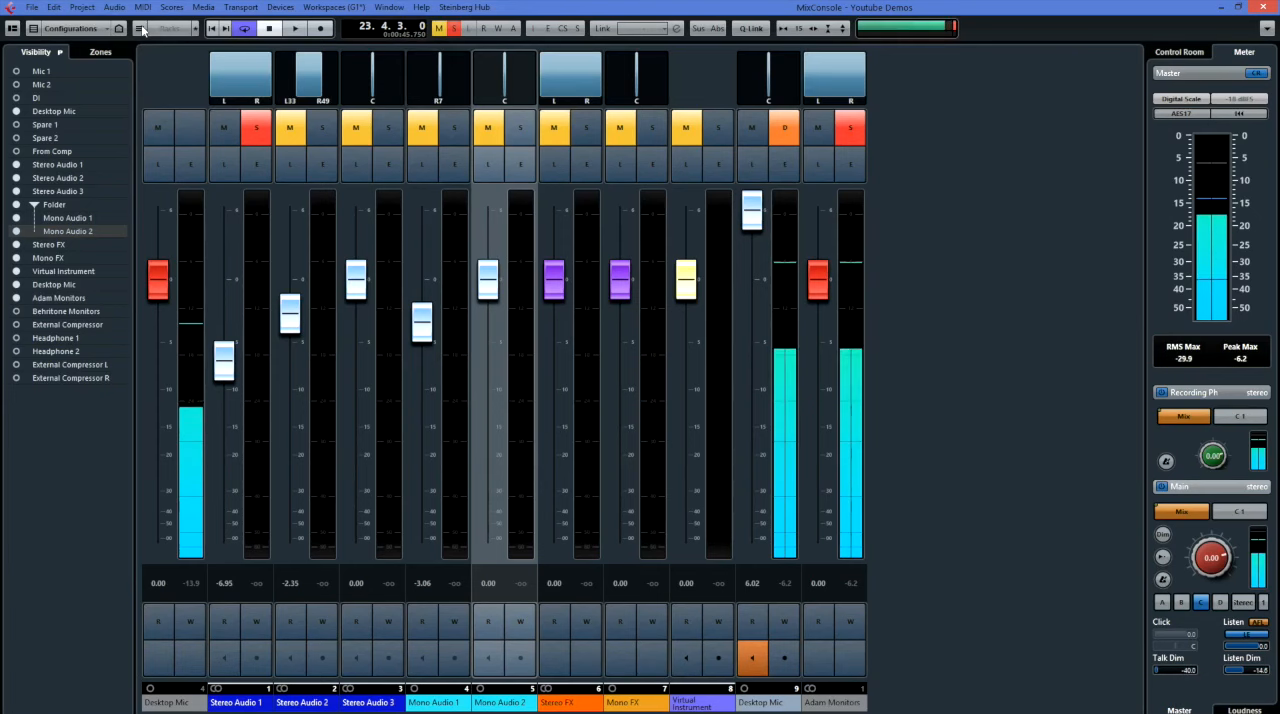
click(141, 29)
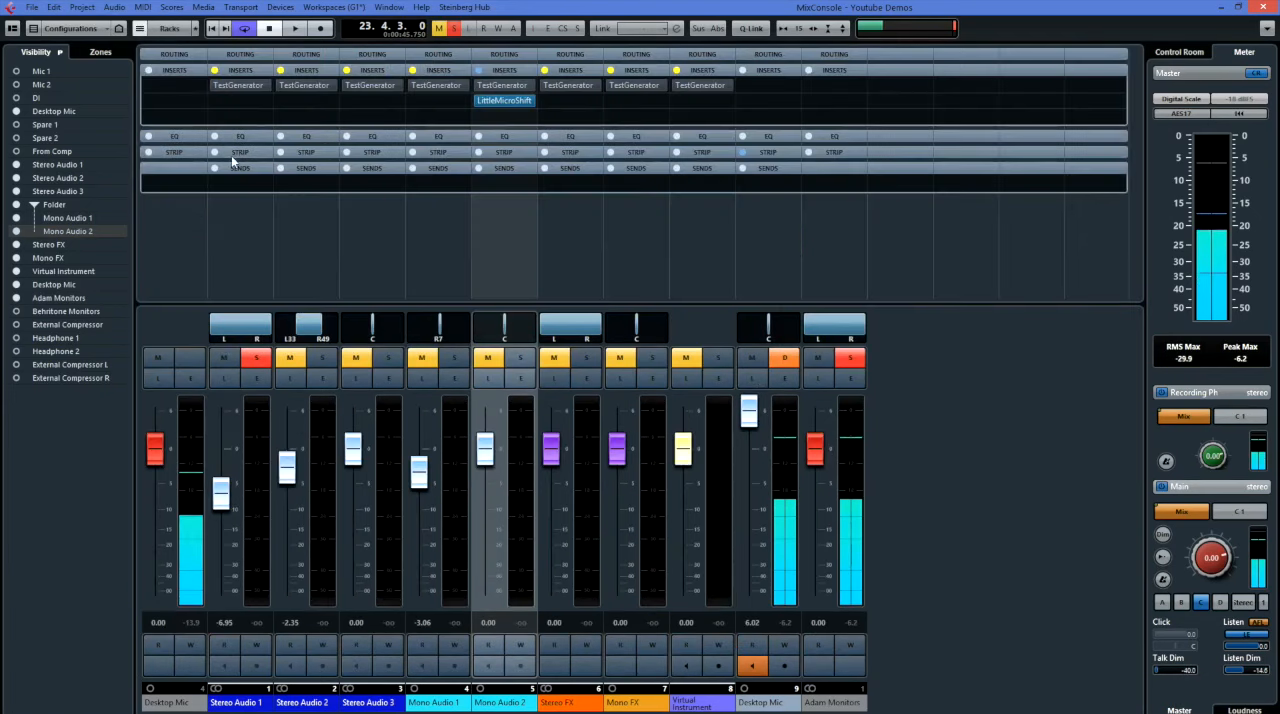
Hide the Equalizers and Channel Strip racks in the MixConsole.
click(169, 29)
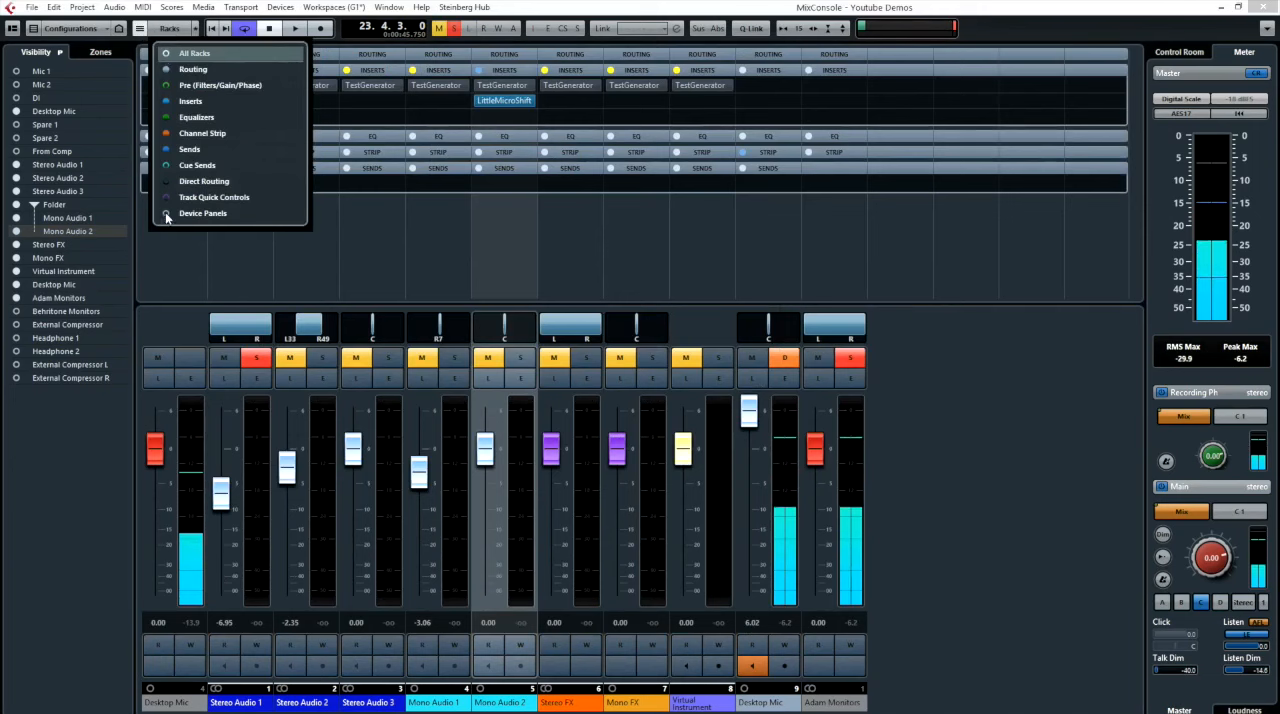
click(166, 118)
click(166, 138)
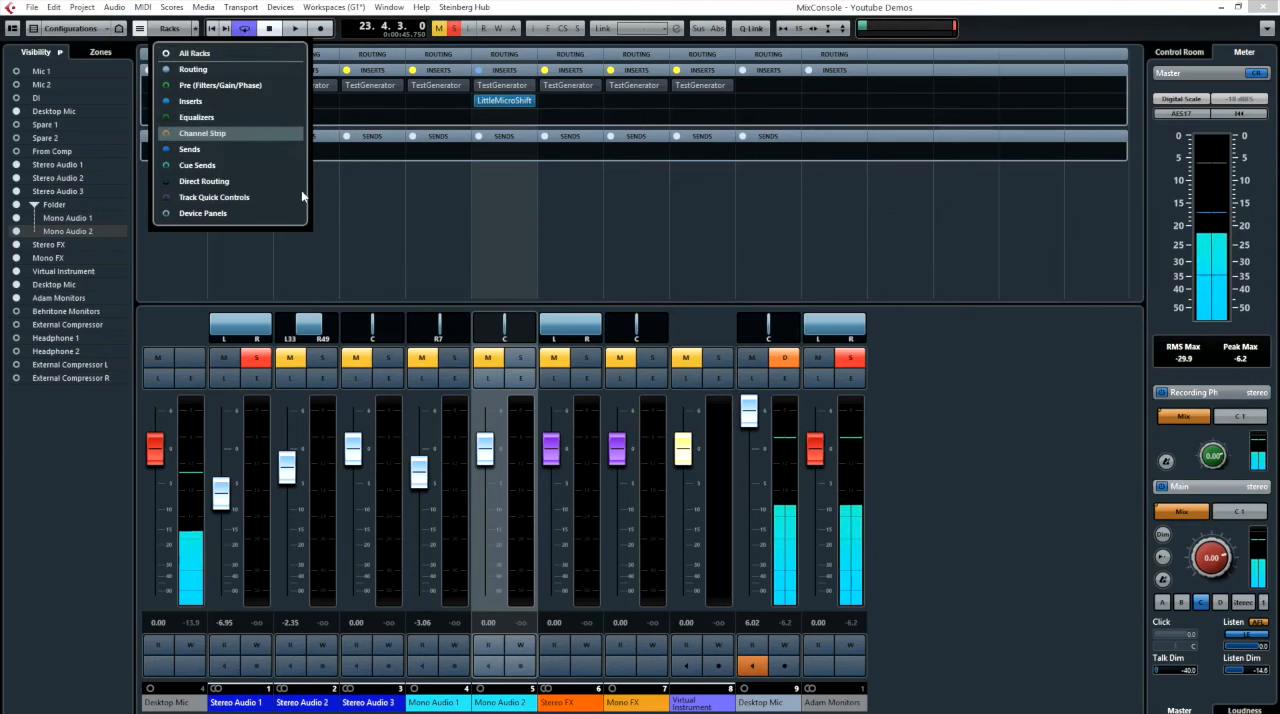
click(340, 165)
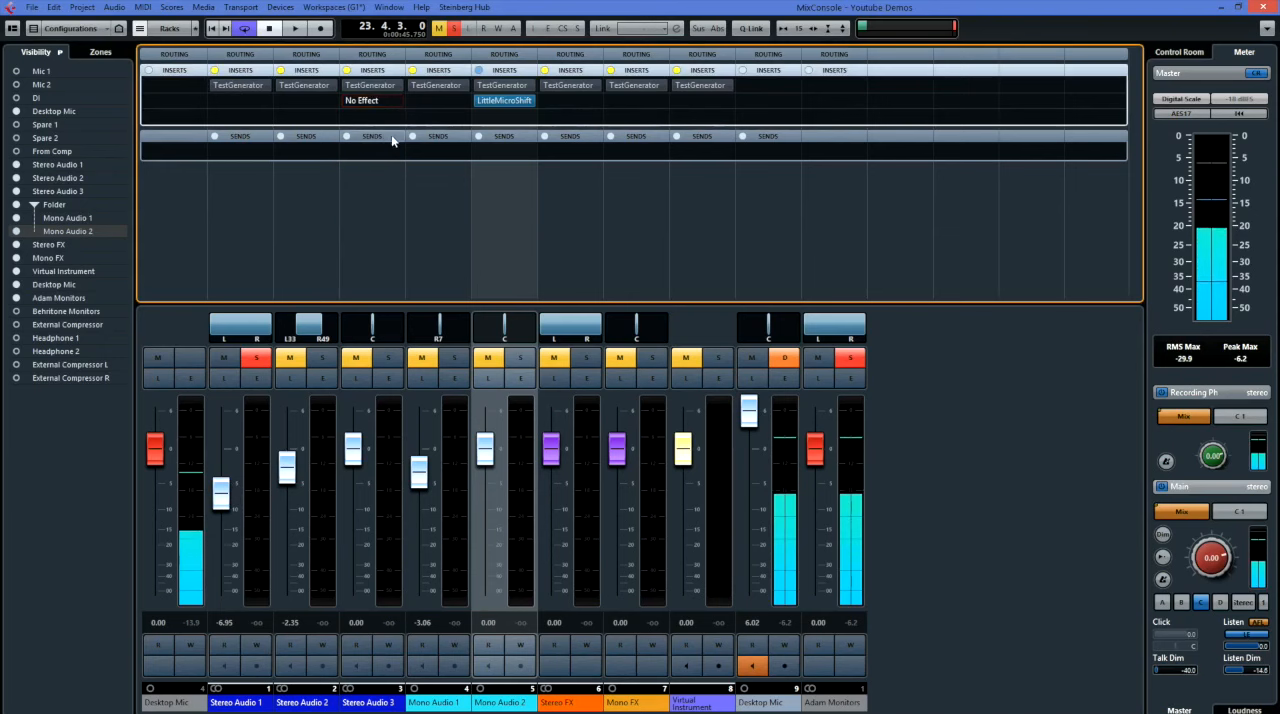
Show the Equalizers and Channel Strip racks in the MixConsole again.
click(158, 30)
click(166, 118)
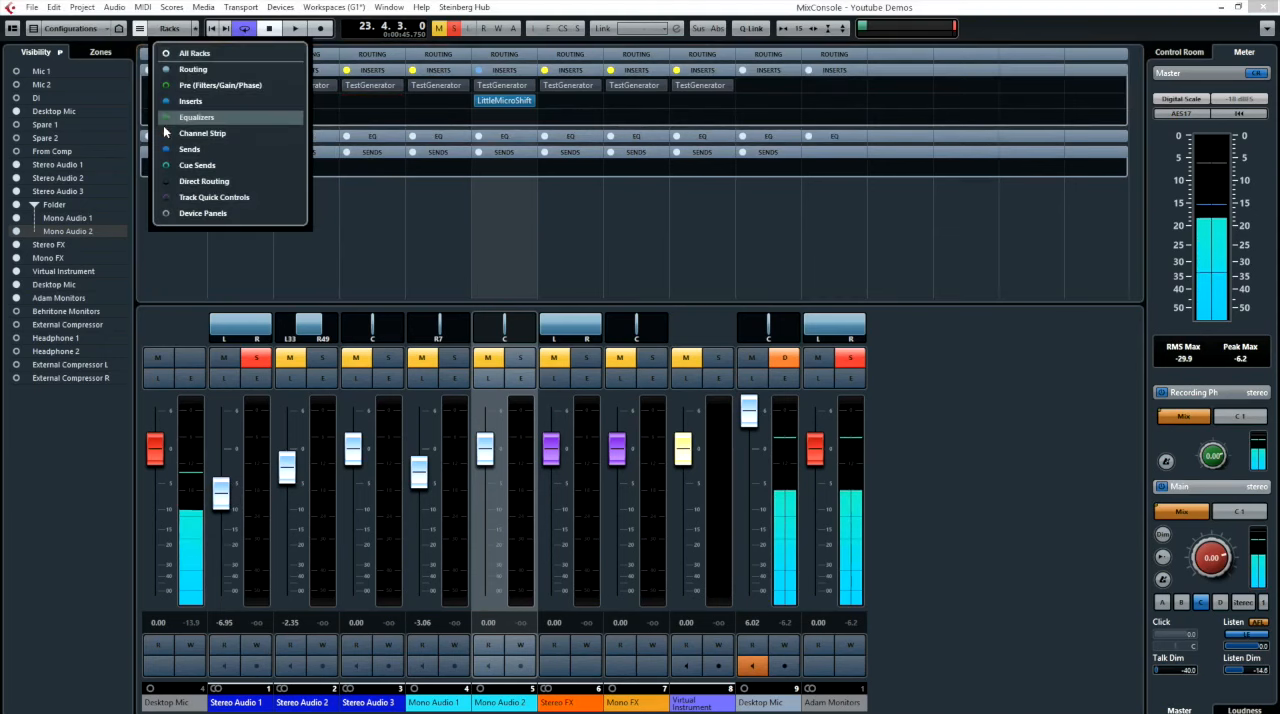
click(166, 133)
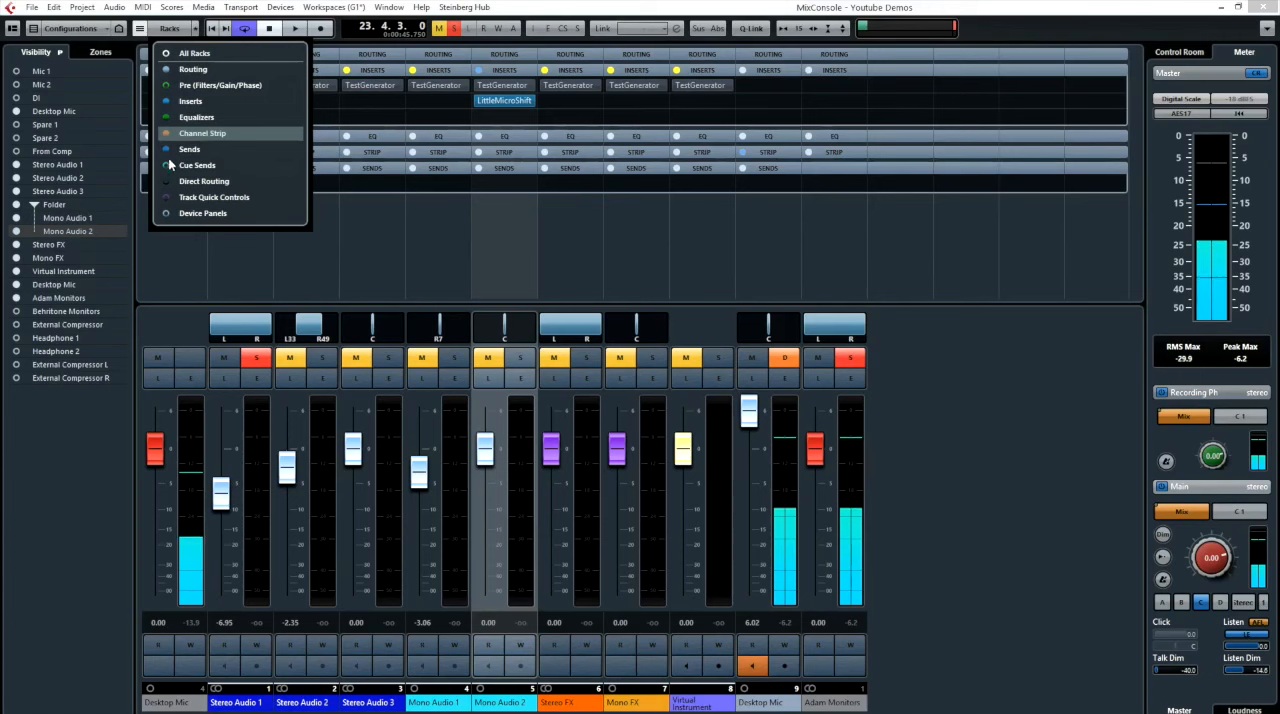
Show the Pre (Filters/Gain/Phase) rack in the MixConsole, then expand and collapse its controls.
click(166, 86)
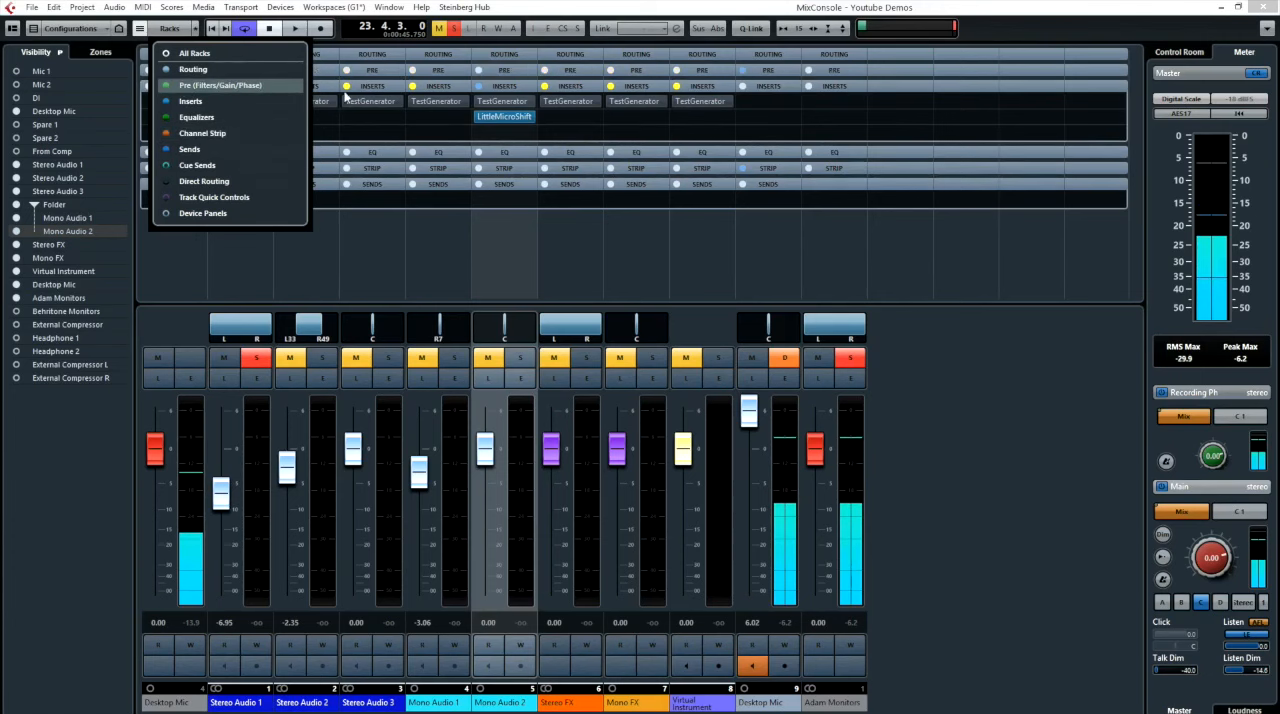
click(391, 231)
click(373, 72)
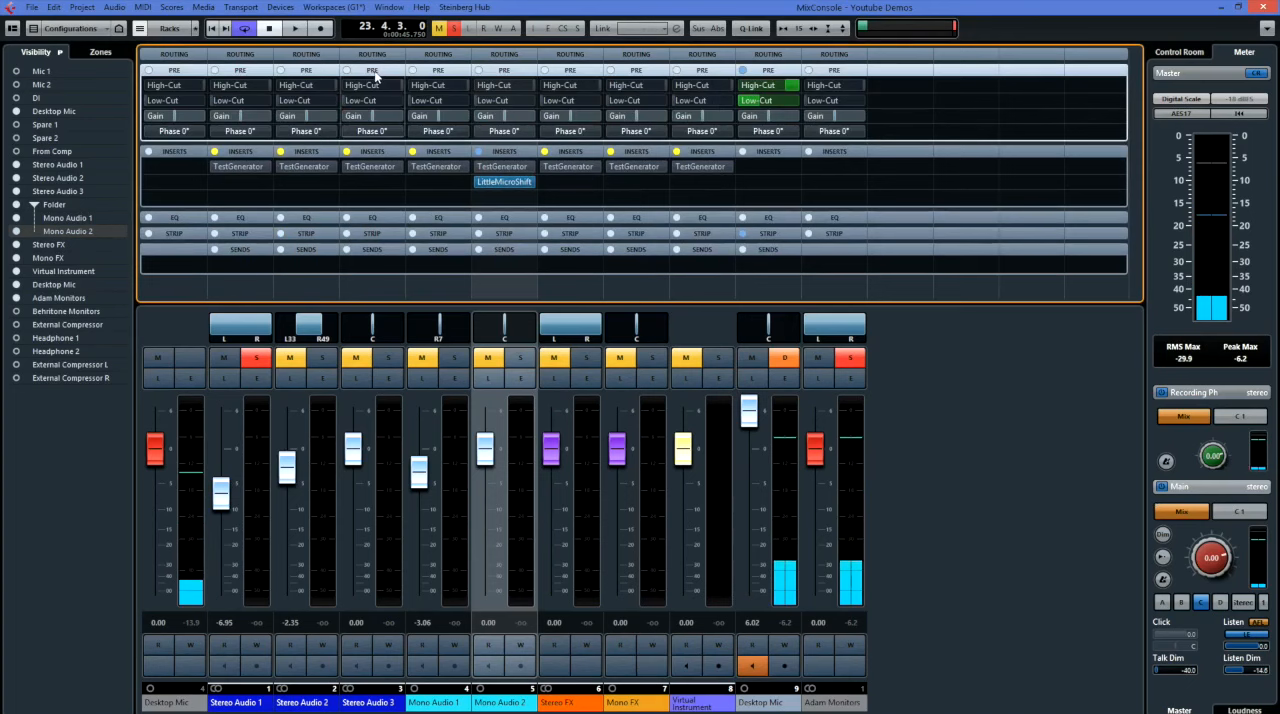
click(374, 71)
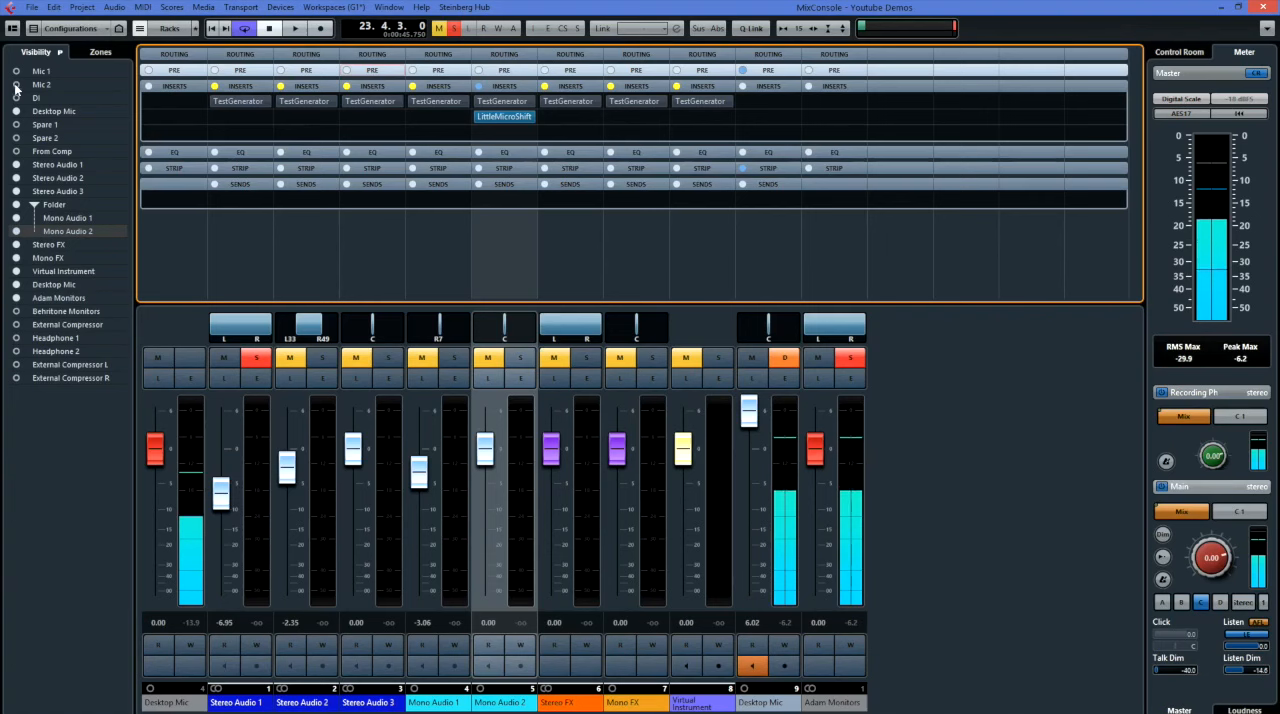
Review the track and channel visibility sync options, then hide the Desktop Mic input channel in the MixConsole and show it again.
click(60, 52)
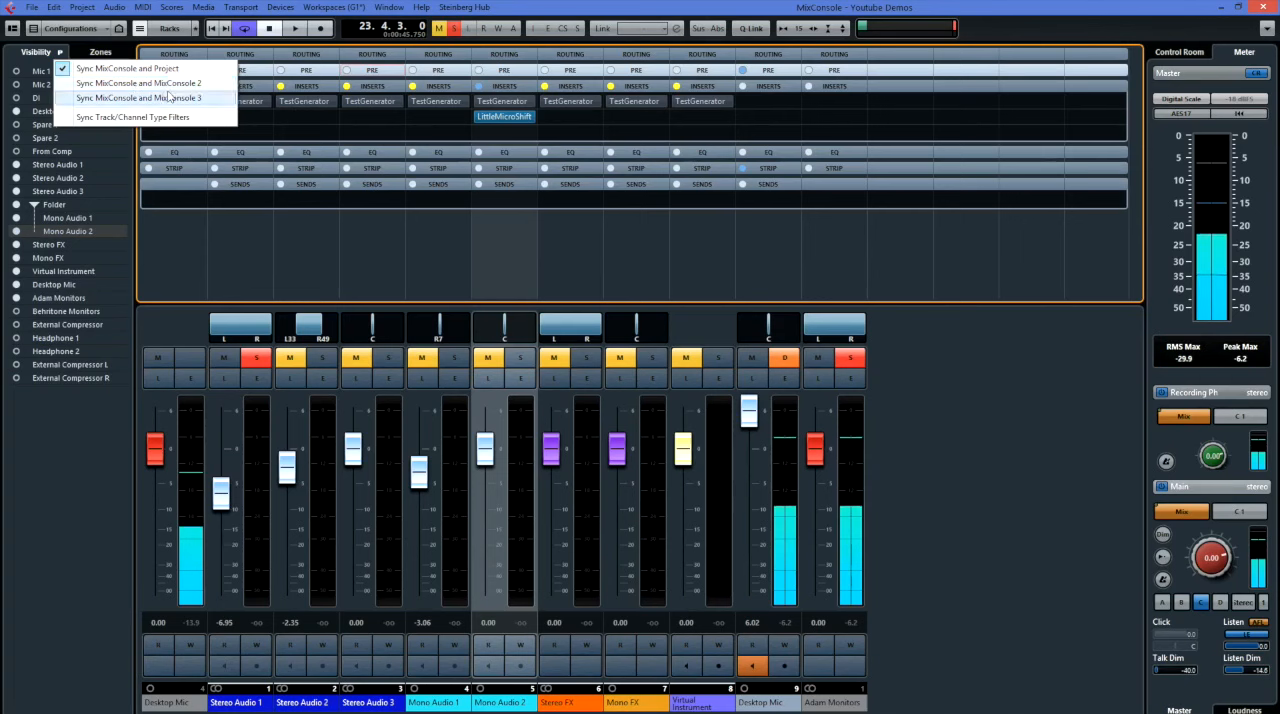
click(60, 55)
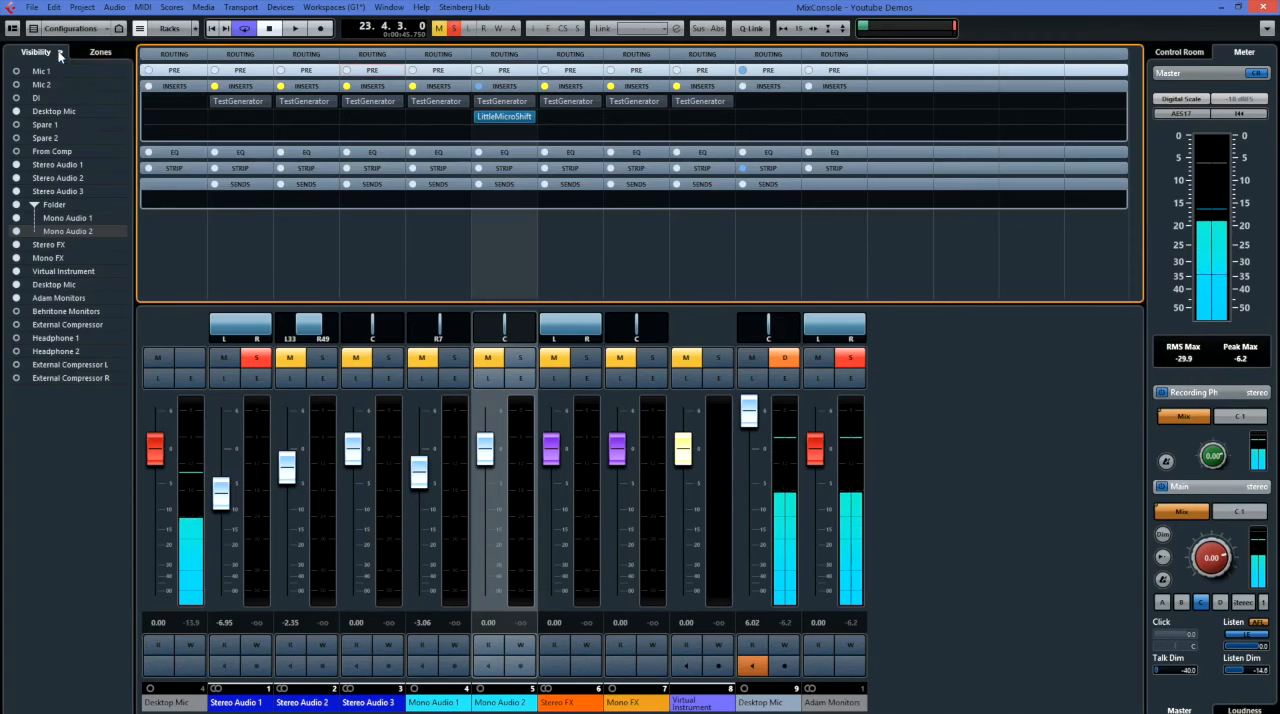
click(18, 112)
click(18, 112)
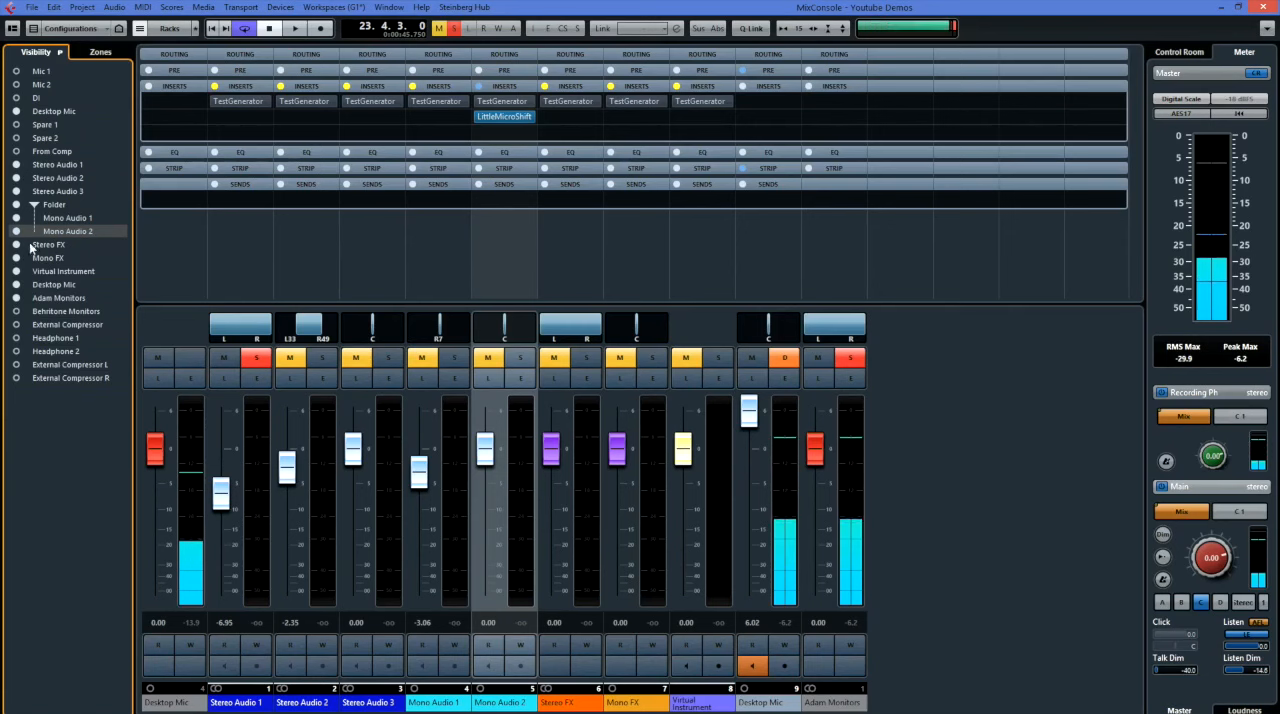
Lock the Desktop Mic input channel to the left zone, then the right zone, release it and return to the channel visibility list.
click(101, 56)
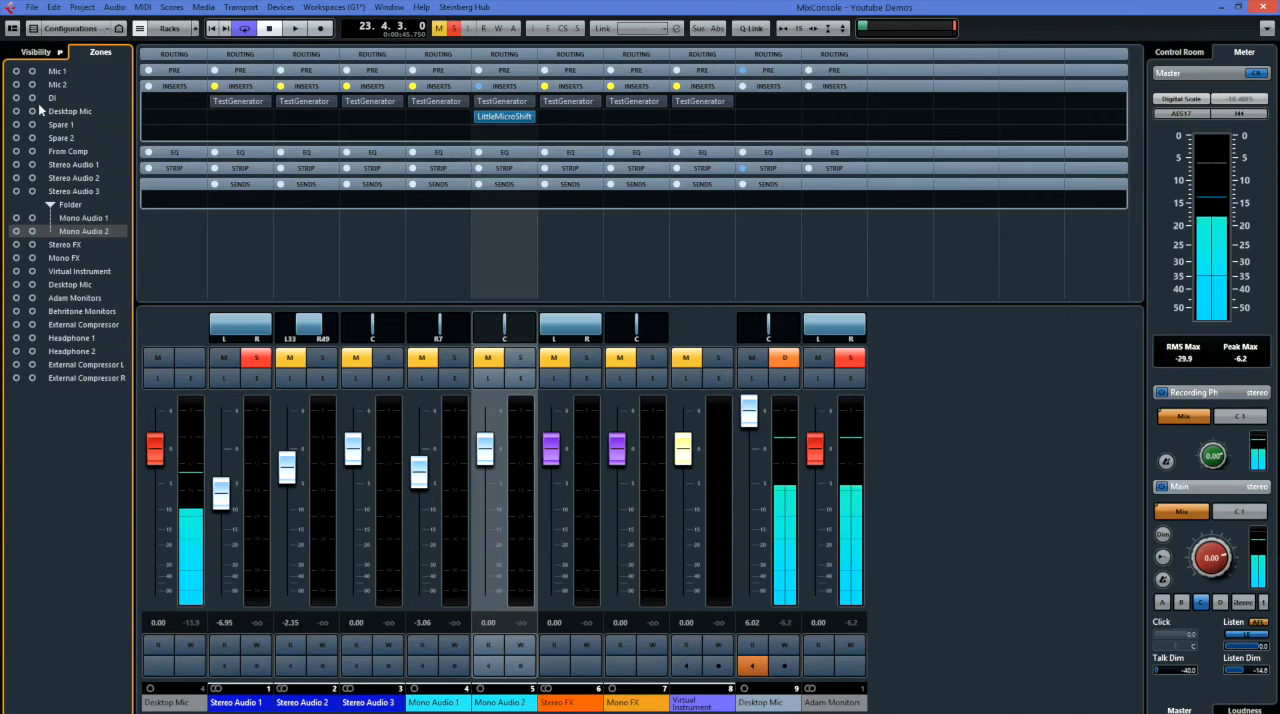
click(490, 660)
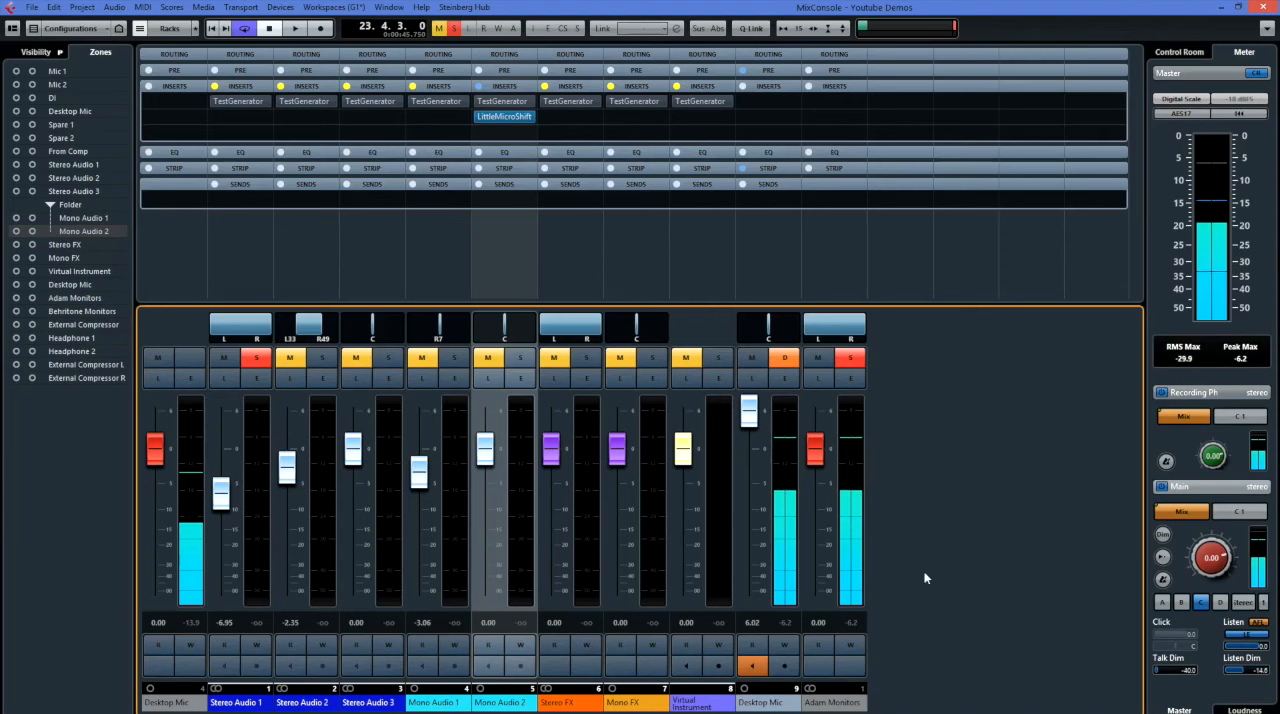
click(16, 112)
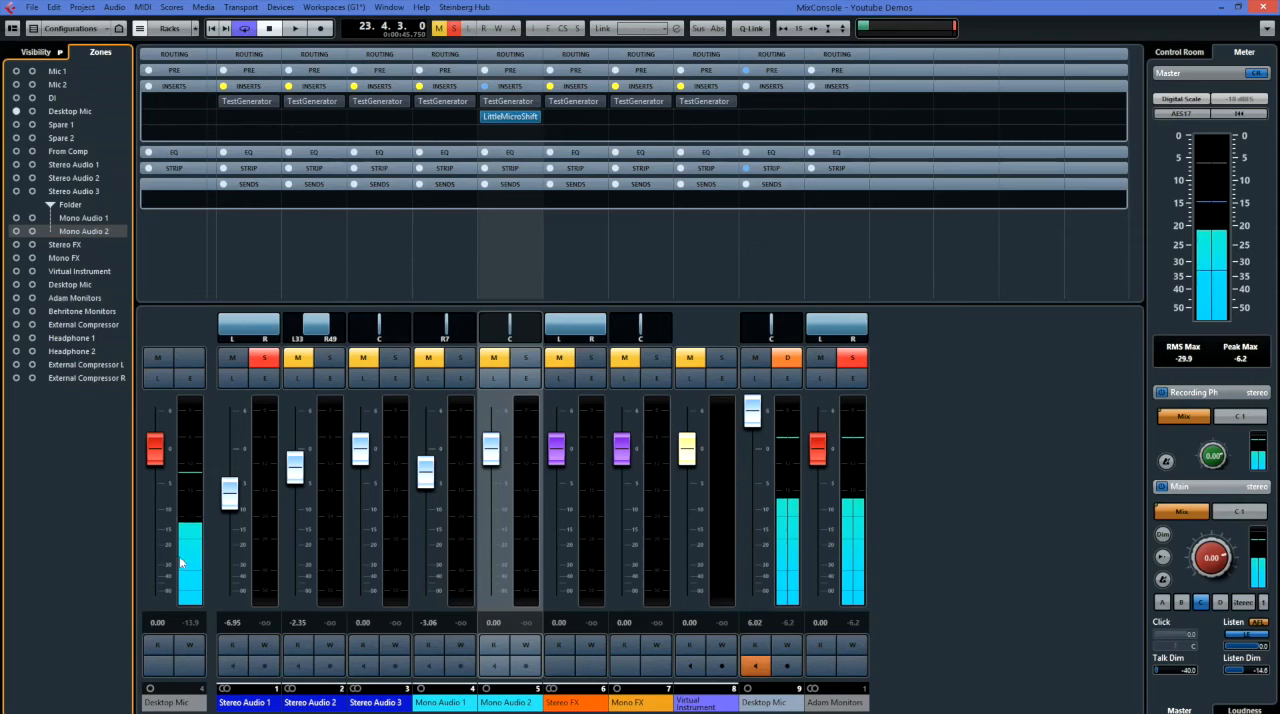
click(32, 111)
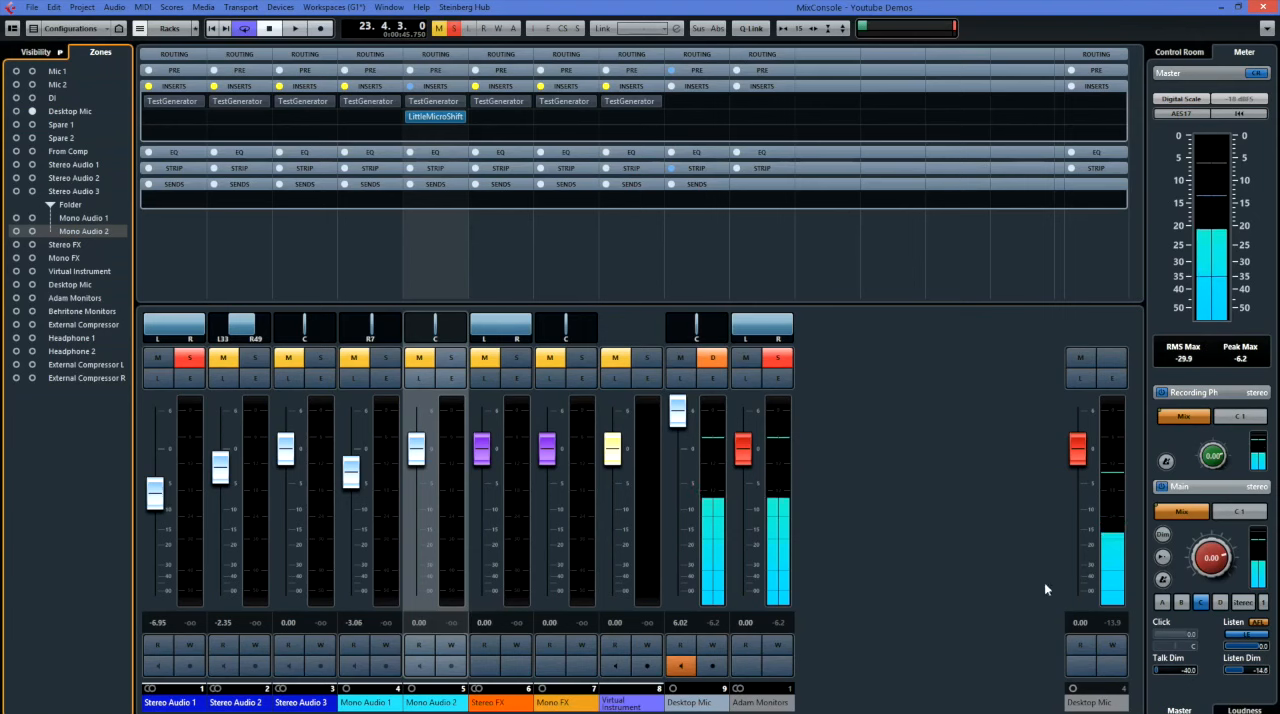
click(32, 111)
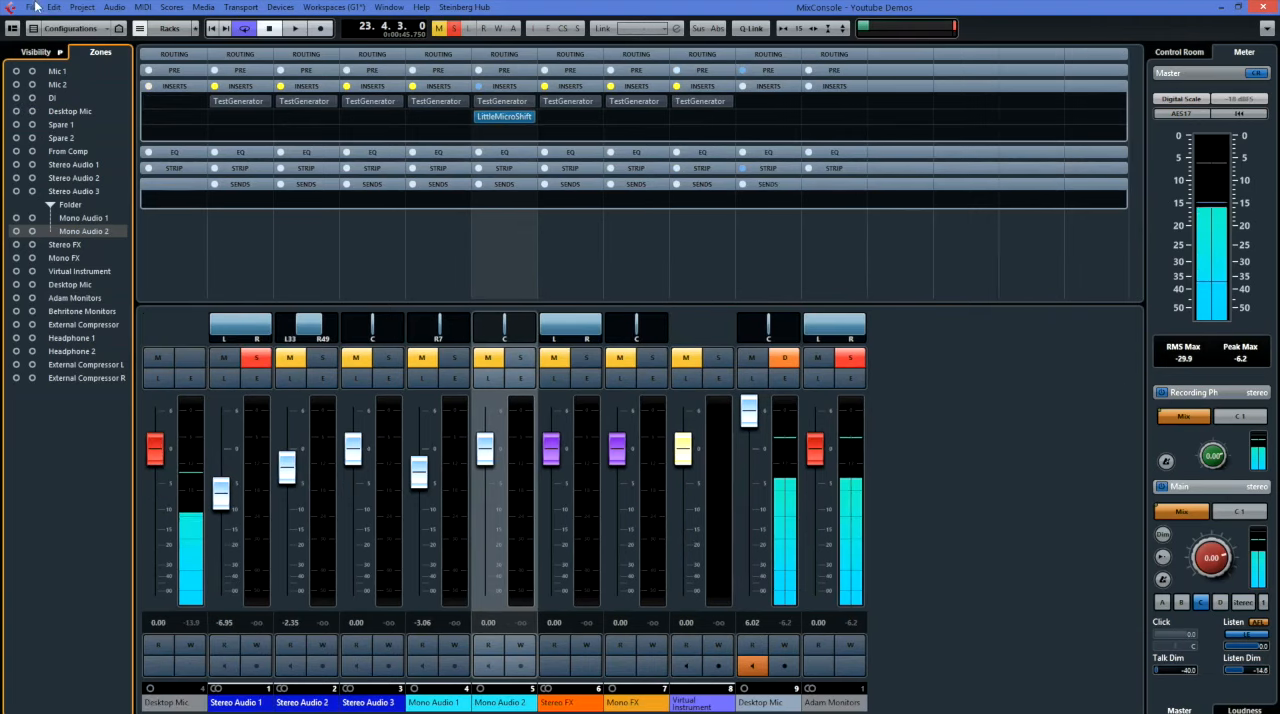
click(42, 54)
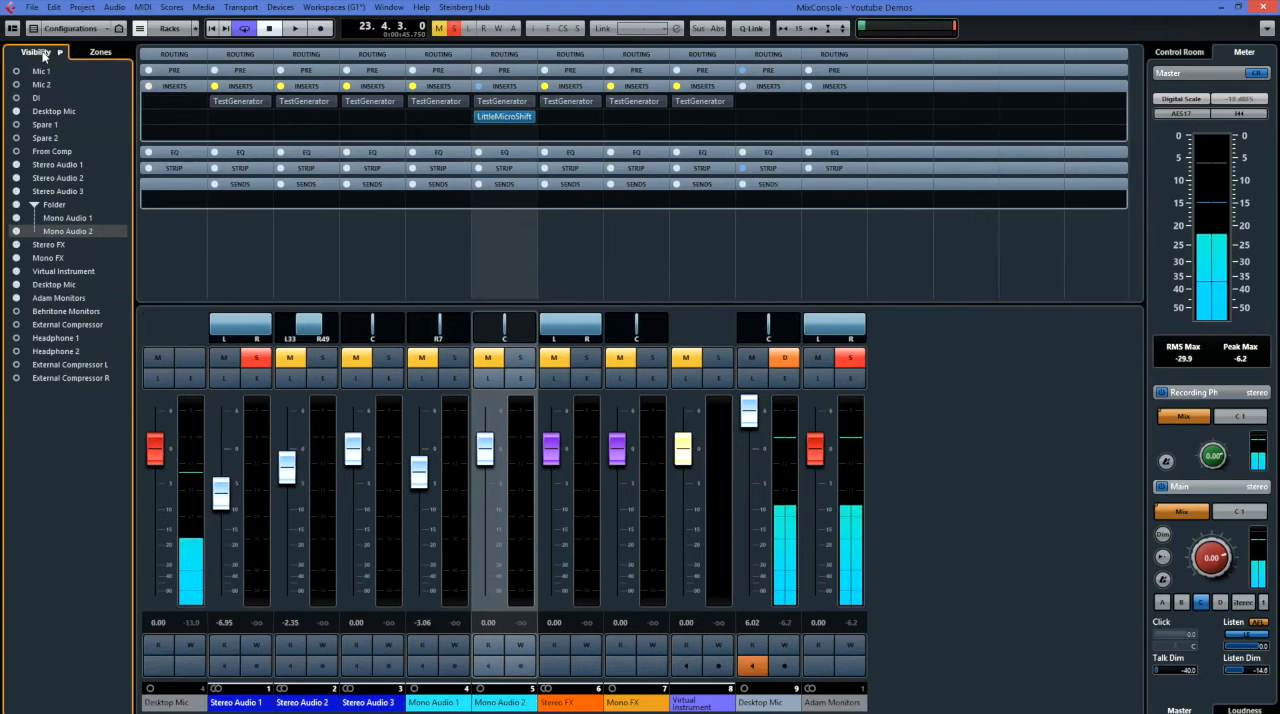
Display the Control Room, then hide and restore the MixConsole's Channel Selector and Control Room/Meter sections.
click(1179, 51)
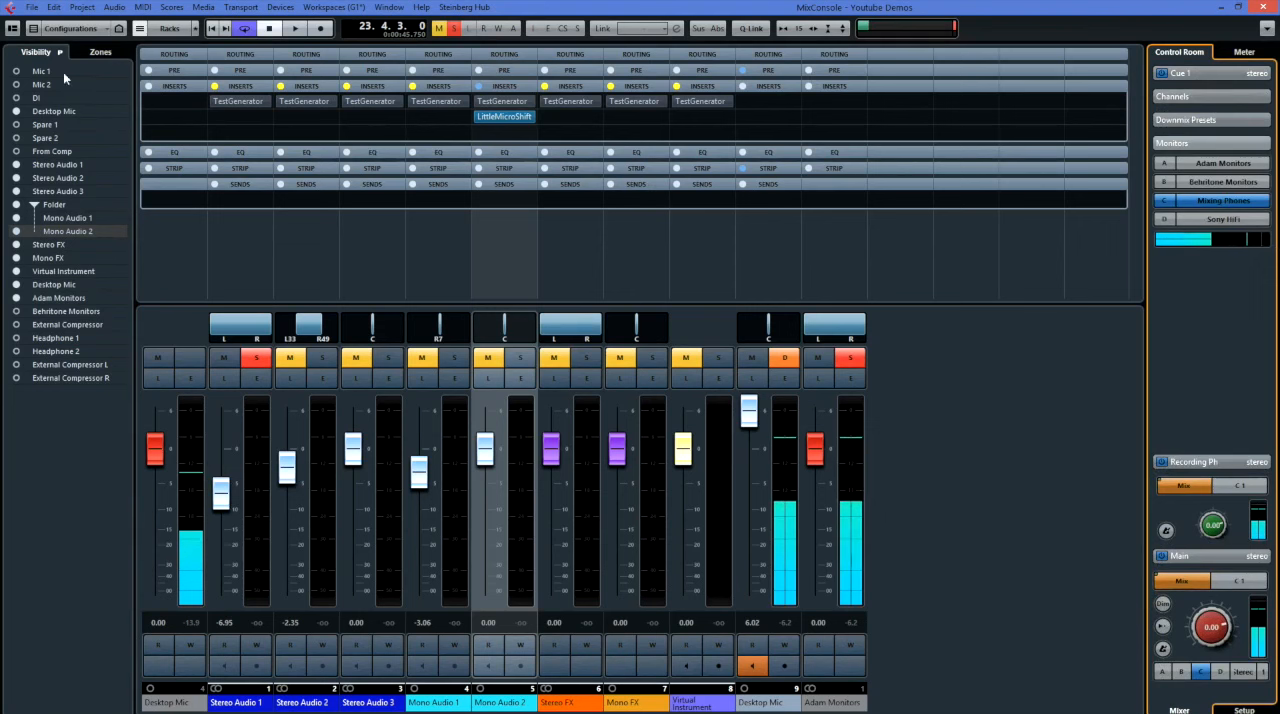
click(12, 28)
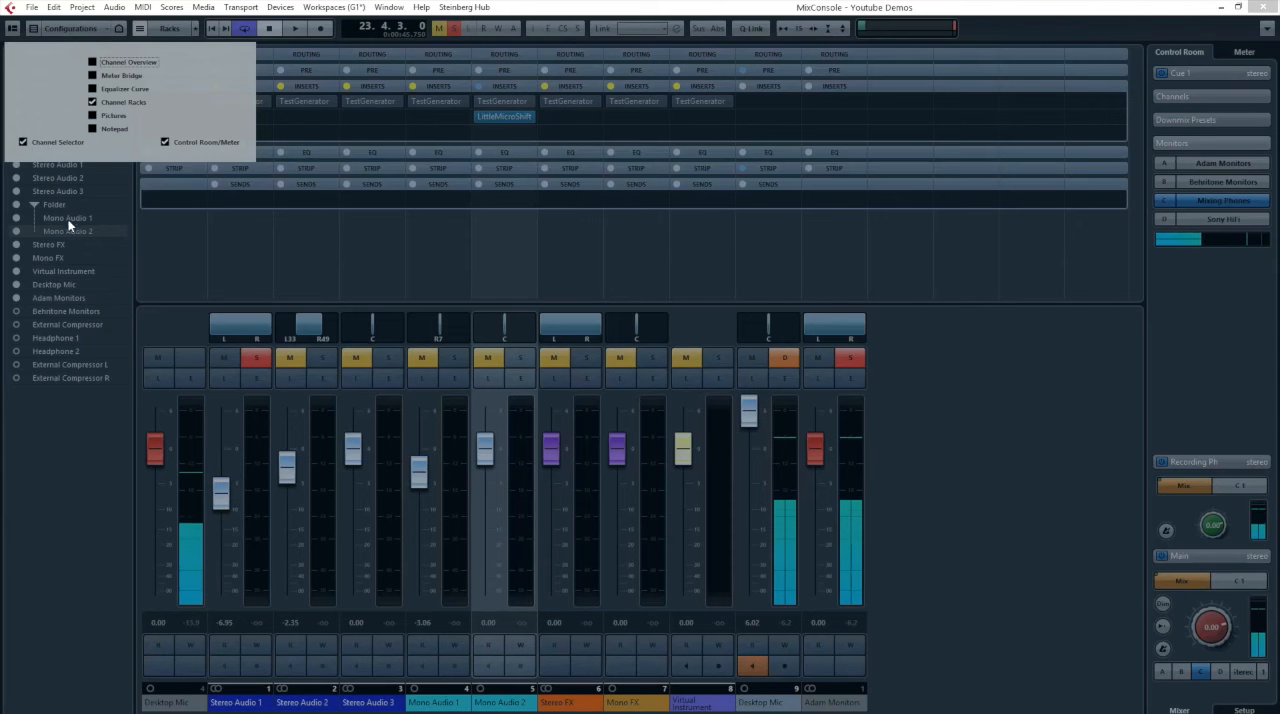
click(23, 142)
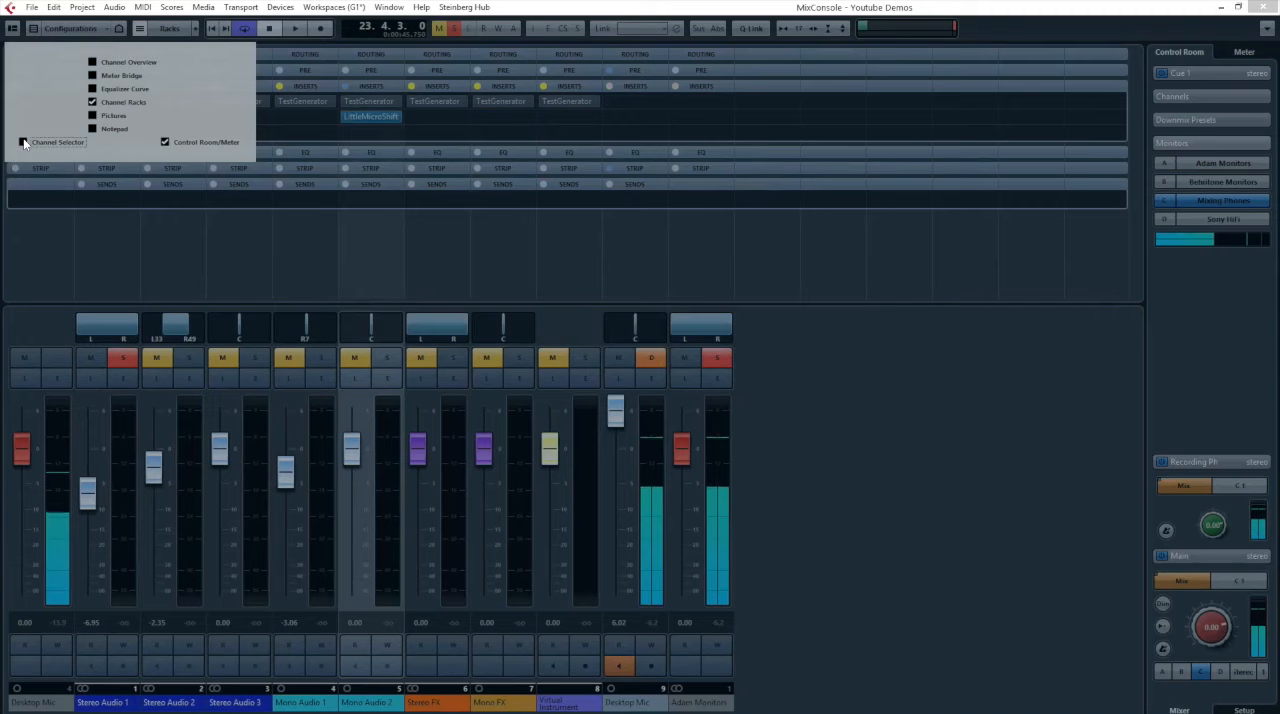
click(23, 142)
click(166, 143)
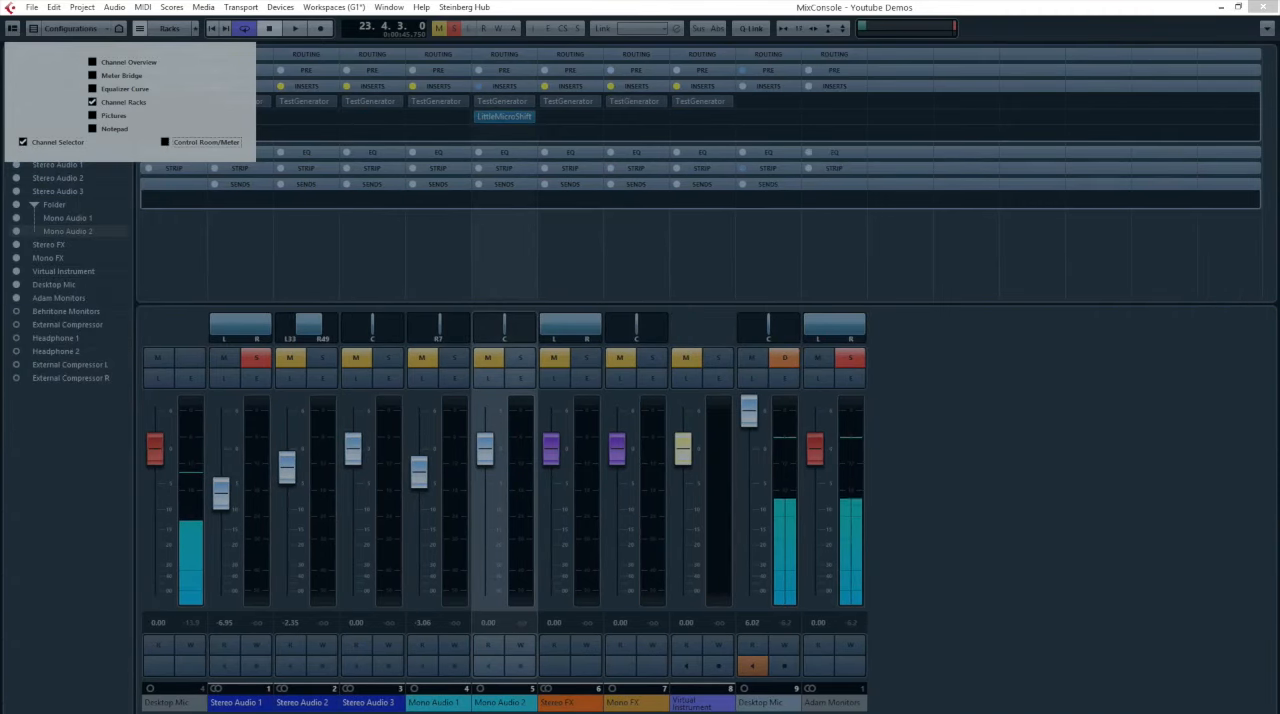
click(172, 142)
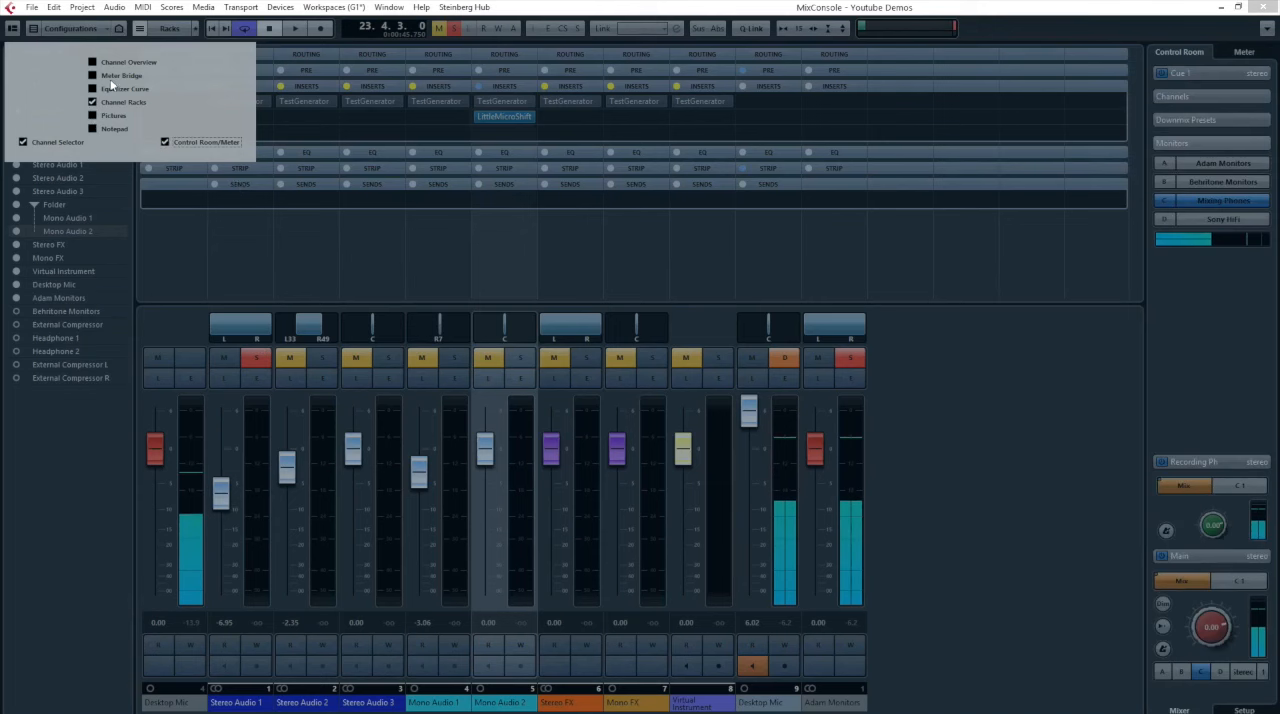
click(11, 31)
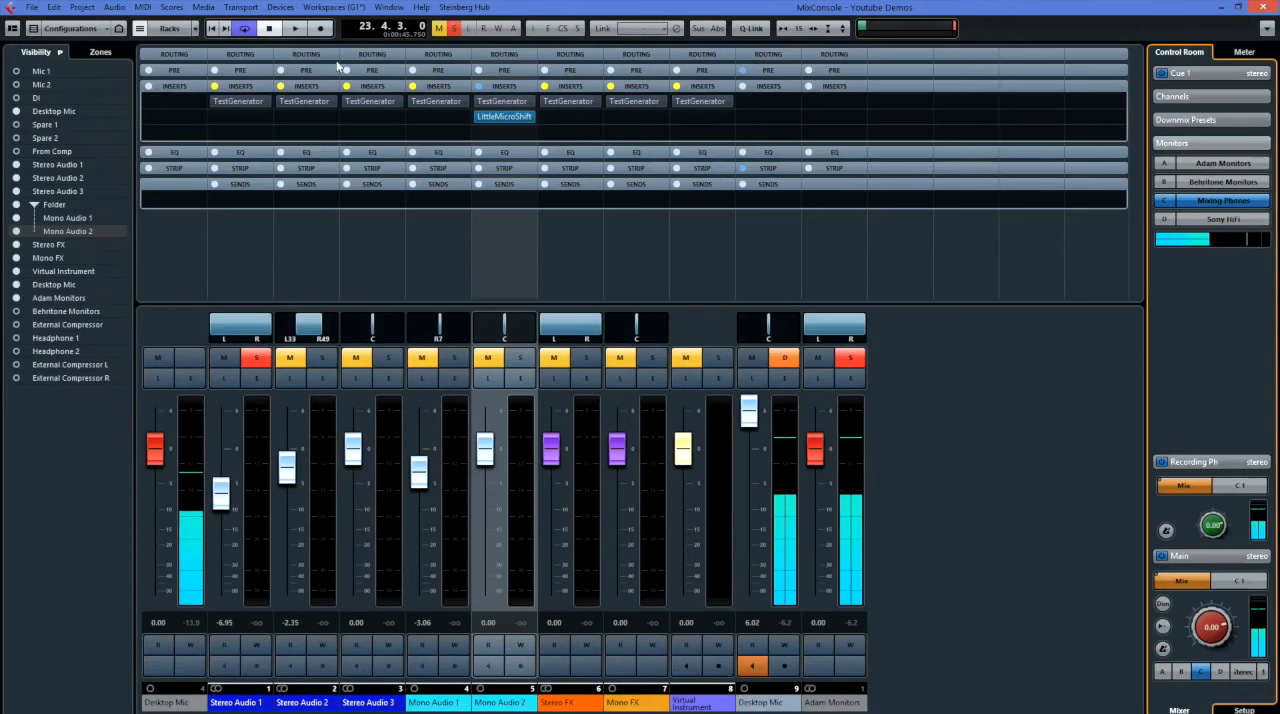
Examine the VST Connections for inputs, outputs, Group/FX, External FX, External Instruments and Studio, then close the window.
click(280, 7)
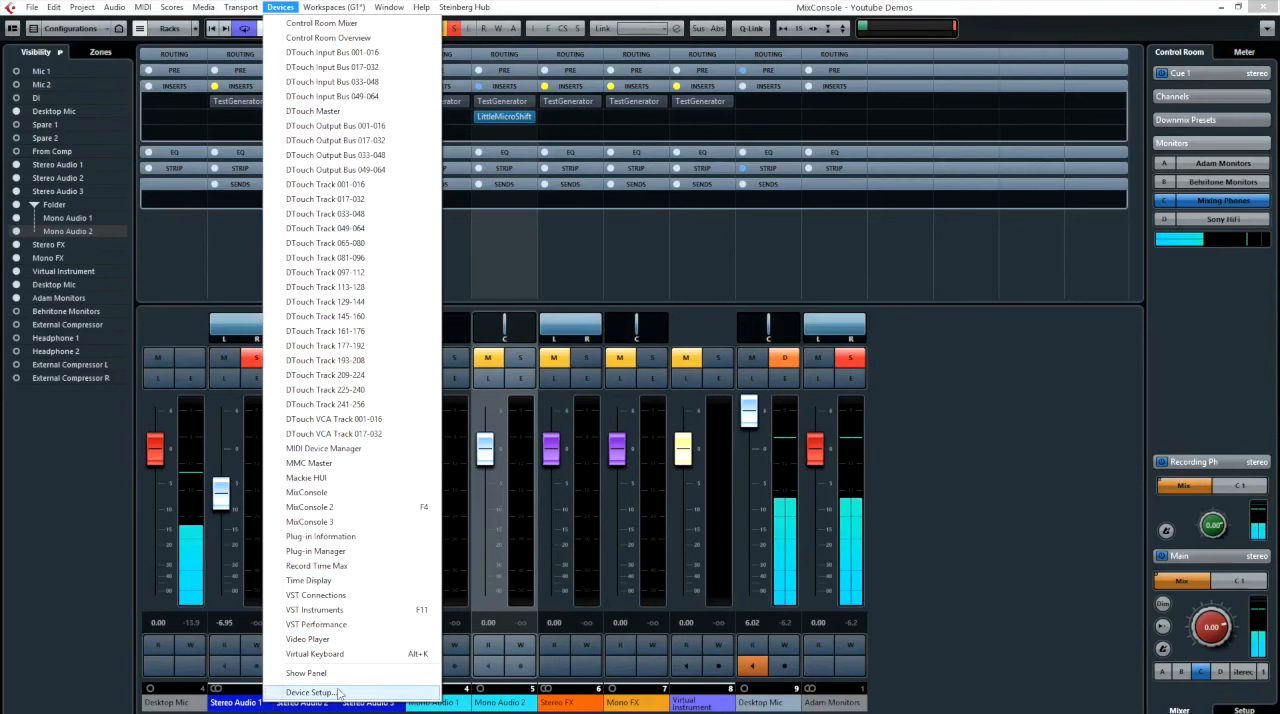
click(318, 595)
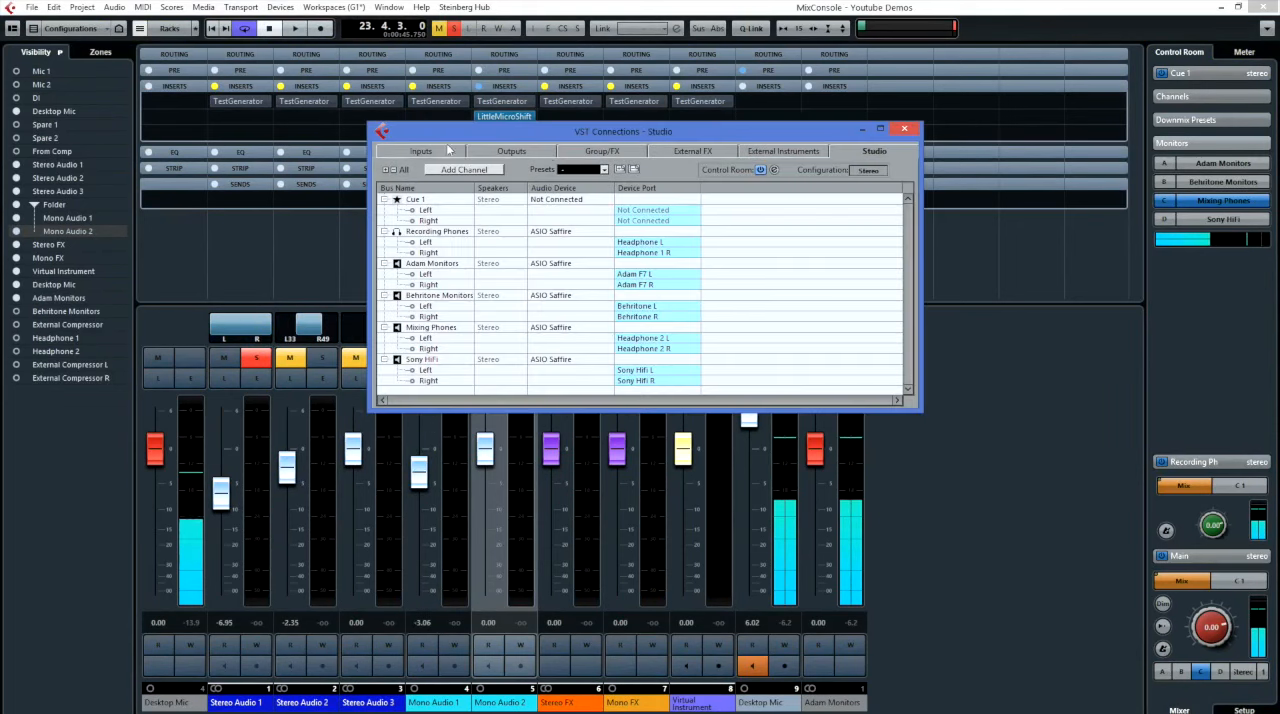
click(433, 151)
click(510, 151)
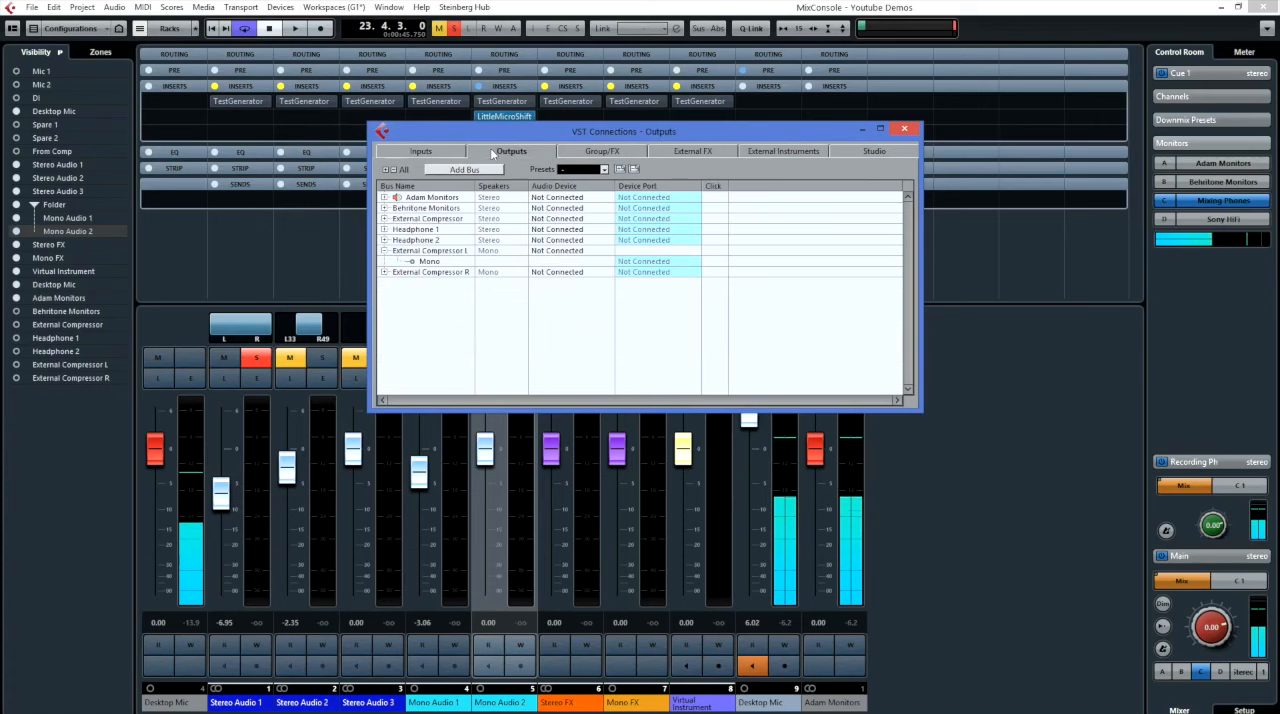
click(598, 151)
click(688, 151)
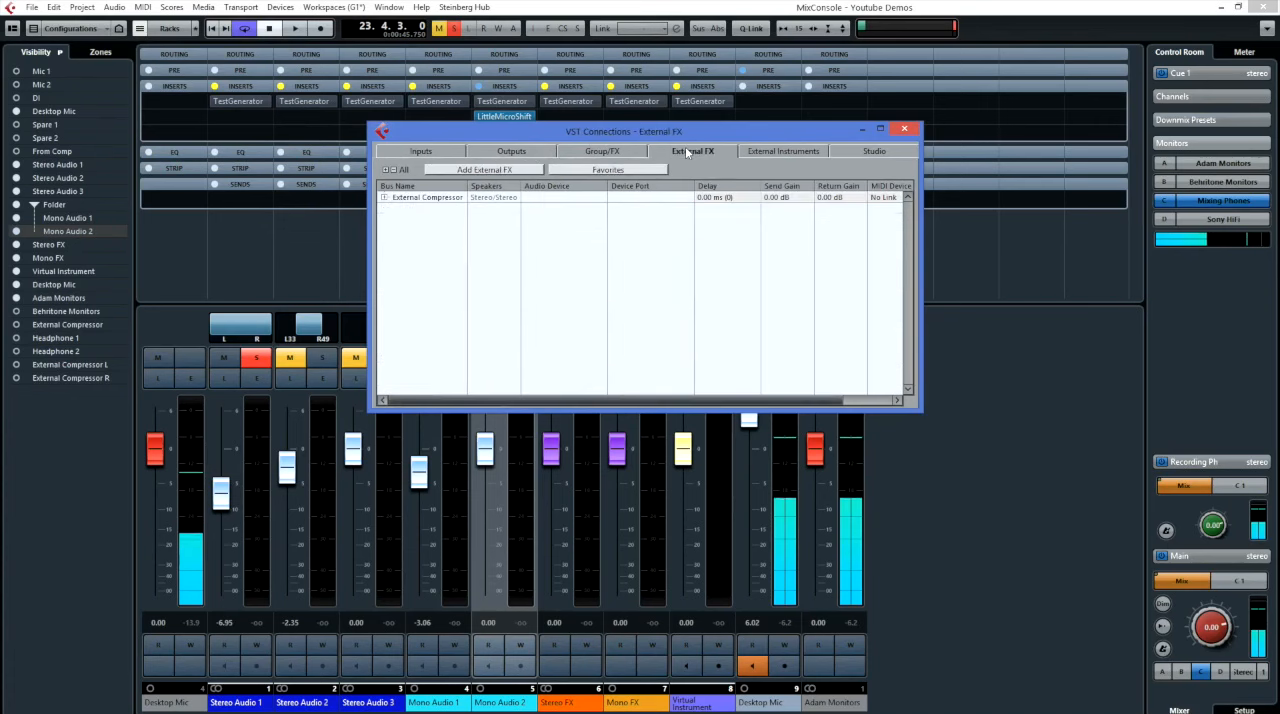
click(760, 152)
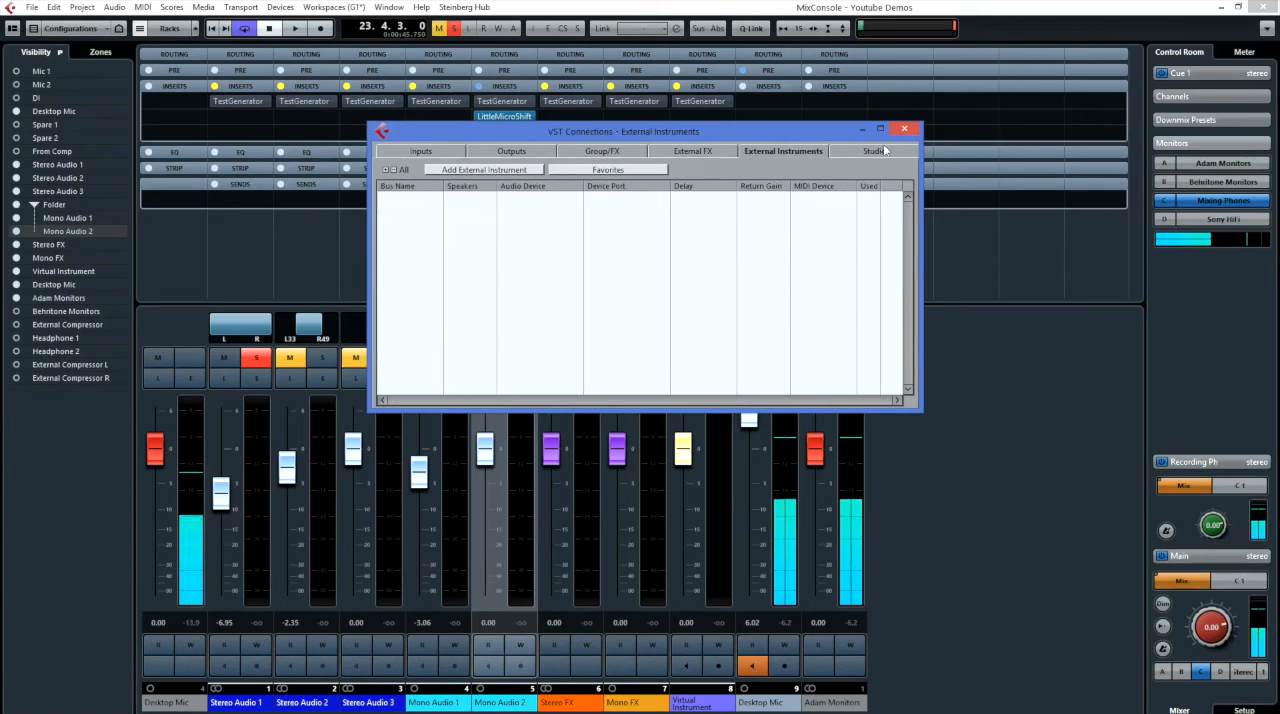
click(506, 151)
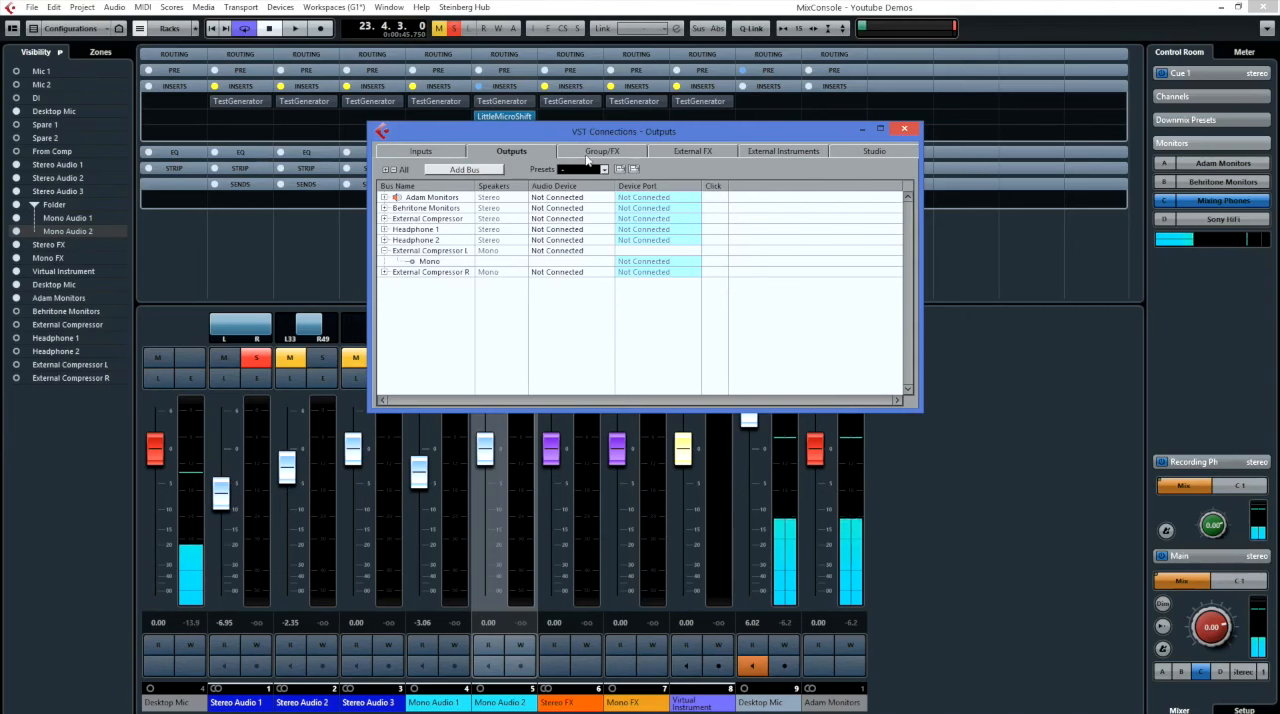
click(876, 151)
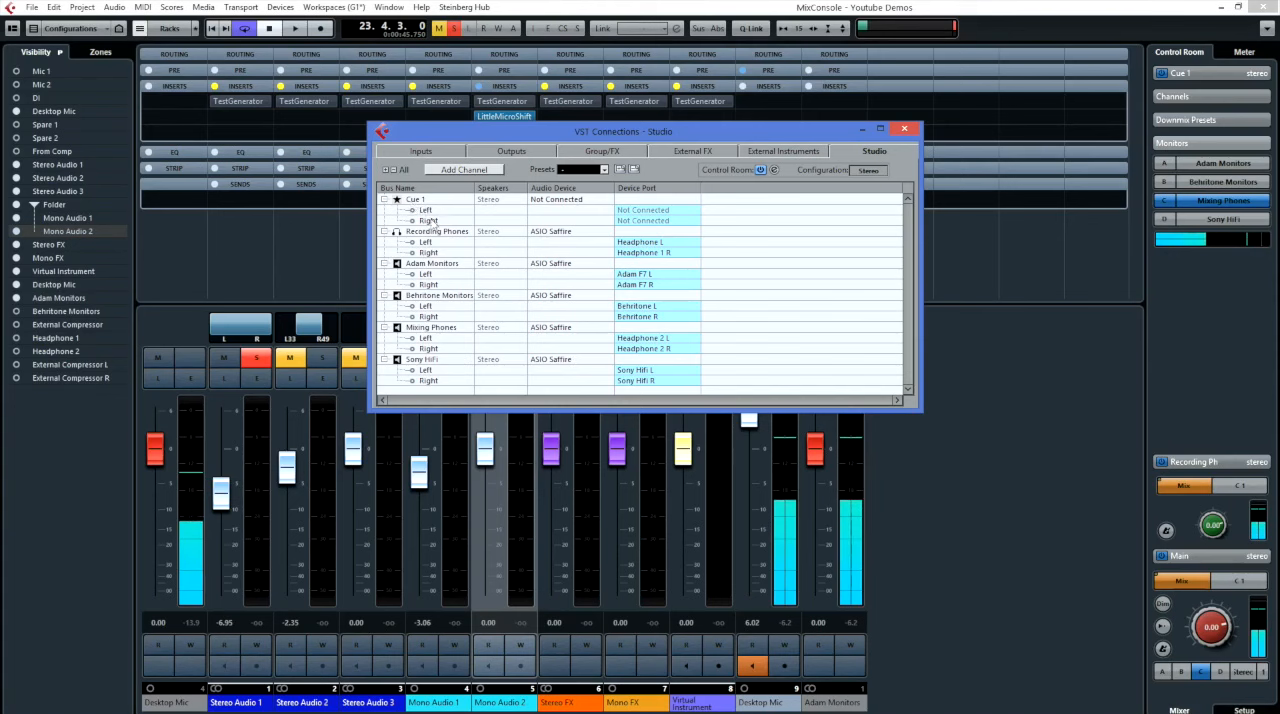
click(903, 131)
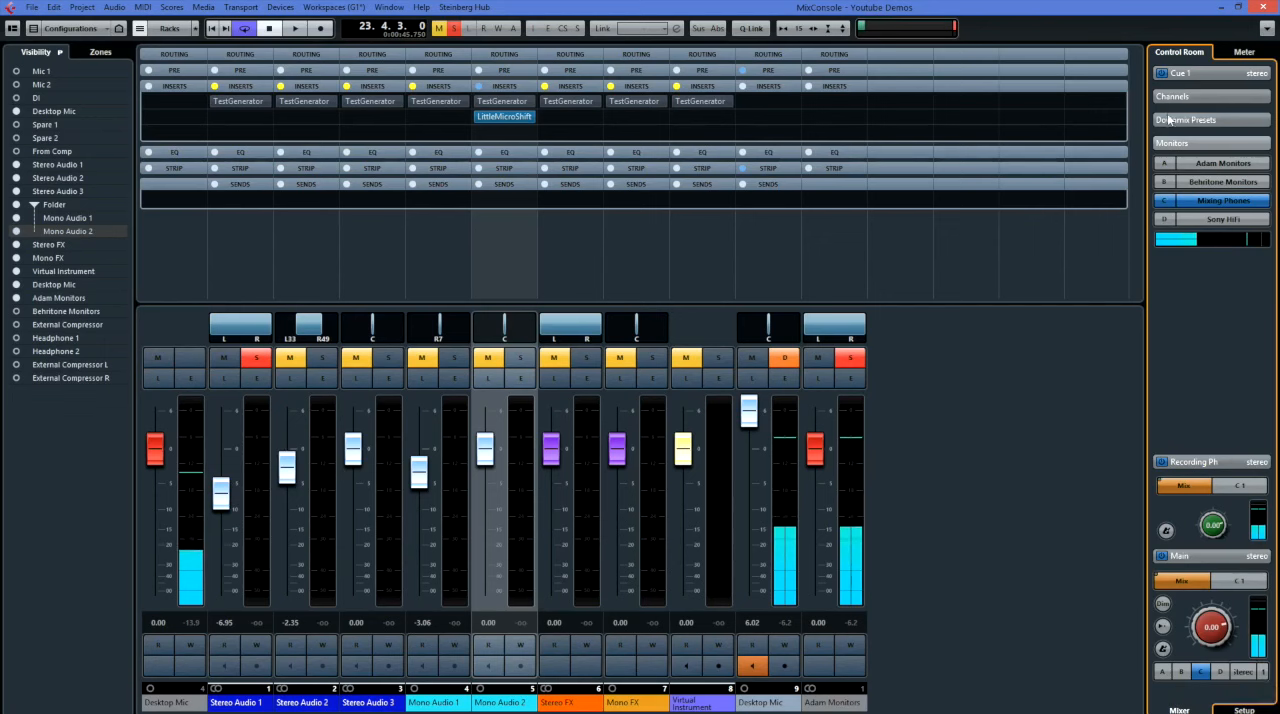
Expand and collapse the Cue 1 and Main channel controls in the Control Room to inspect their settings.
click(1185, 72)
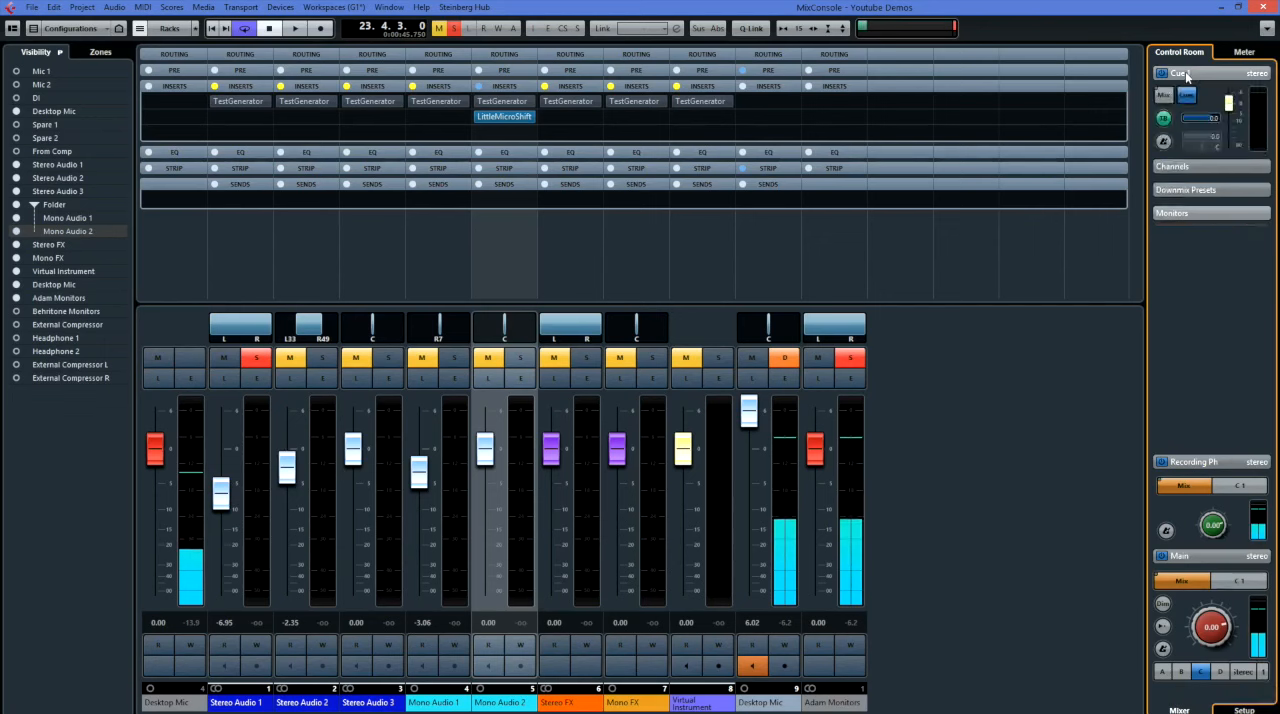
click(1188, 74)
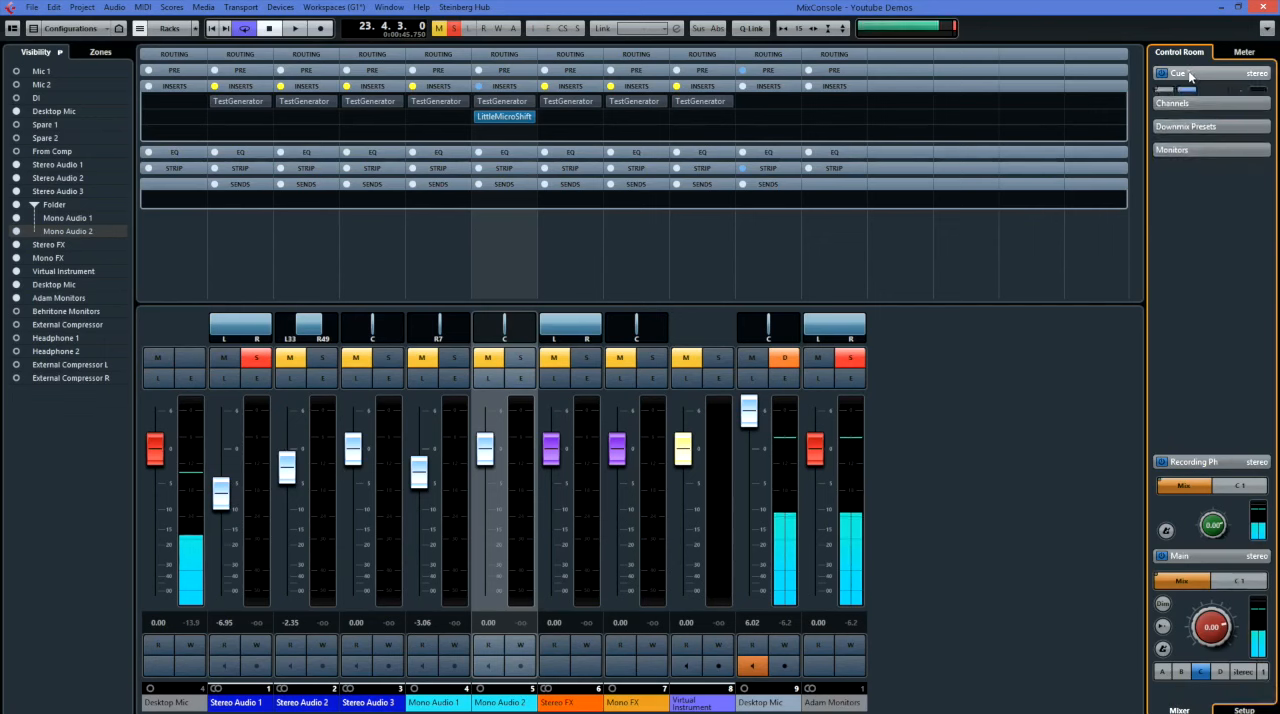
click(1189, 563)
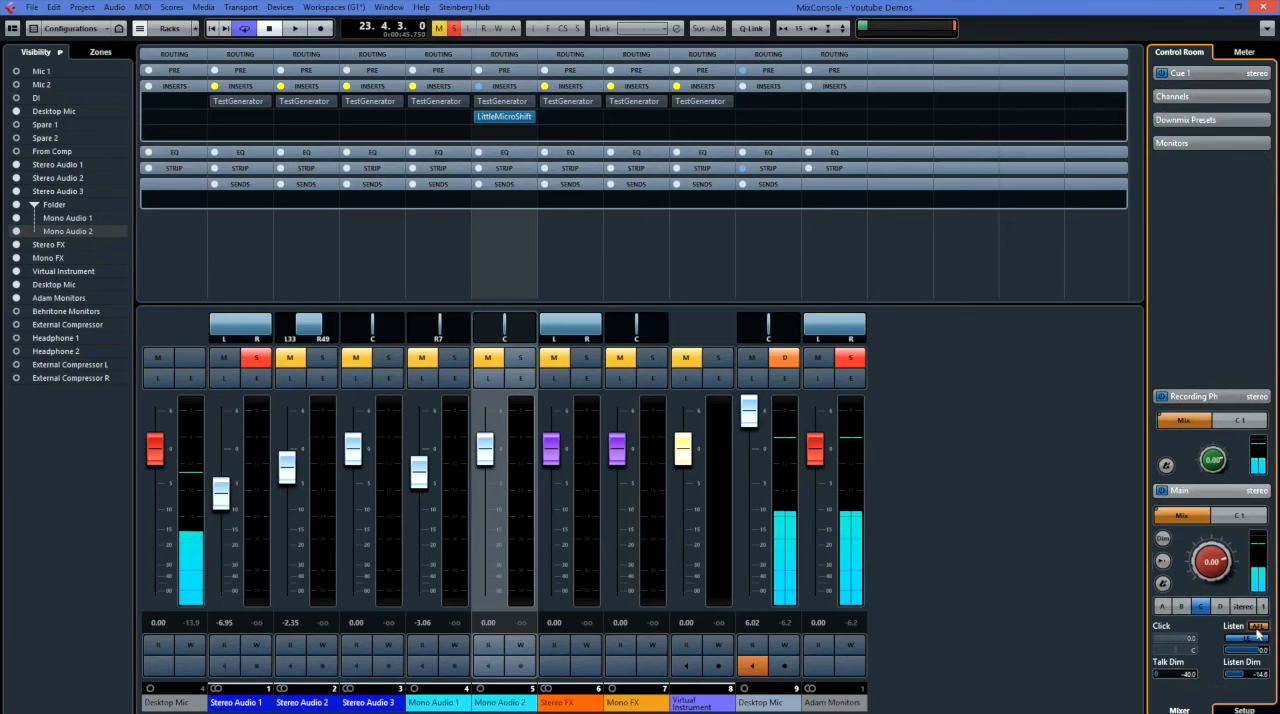
click(1202, 606)
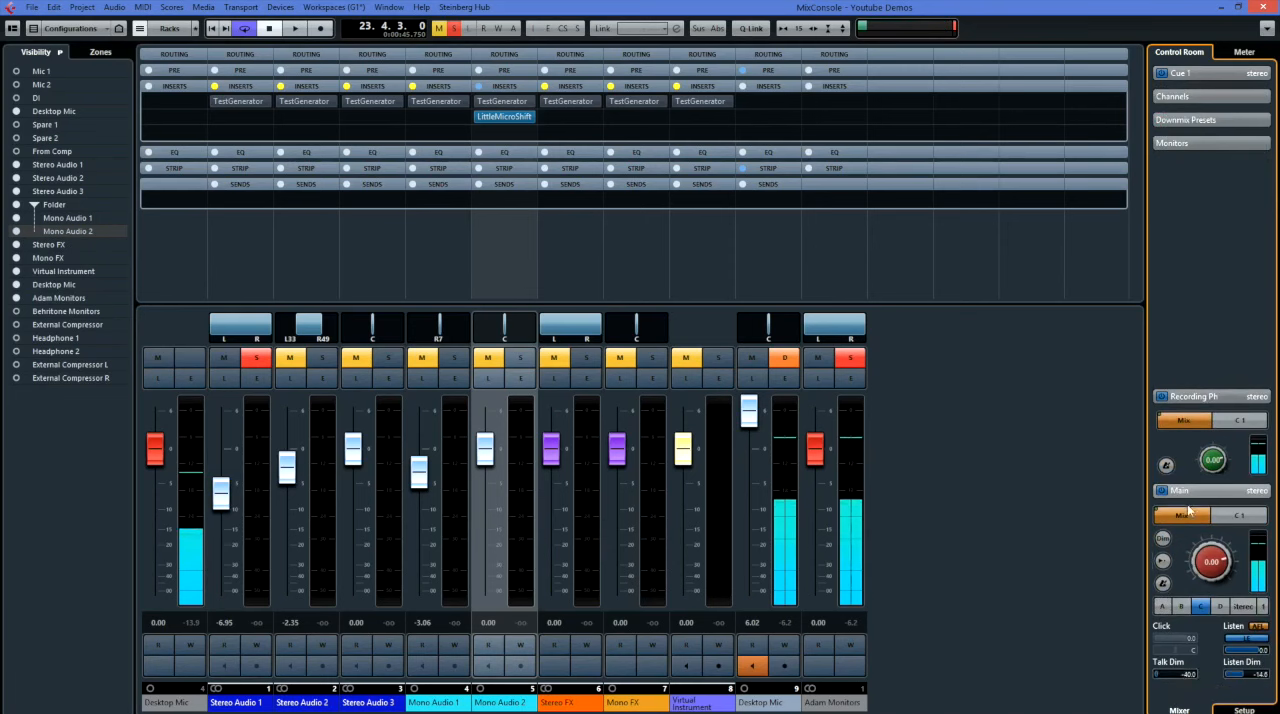
click(1197, 489)
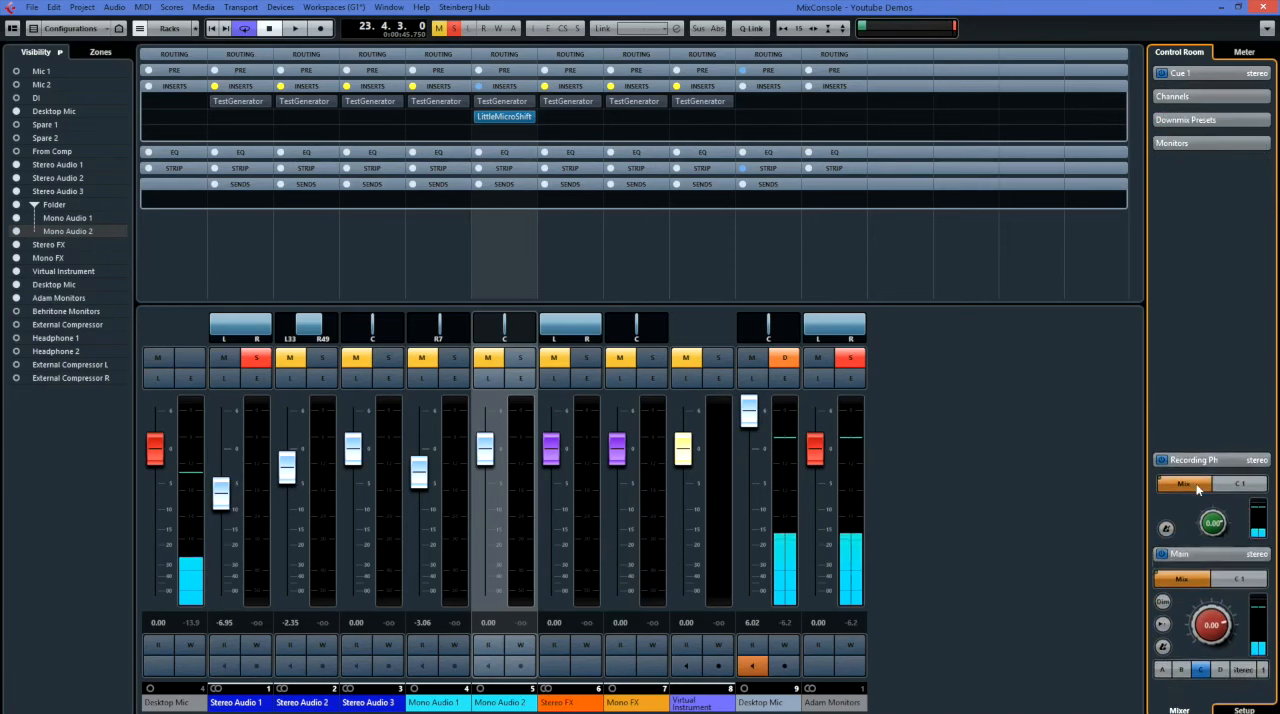
Display the Master meter in place of the Control Room, then switch it to the Loudness meter.
click(1240, 53)
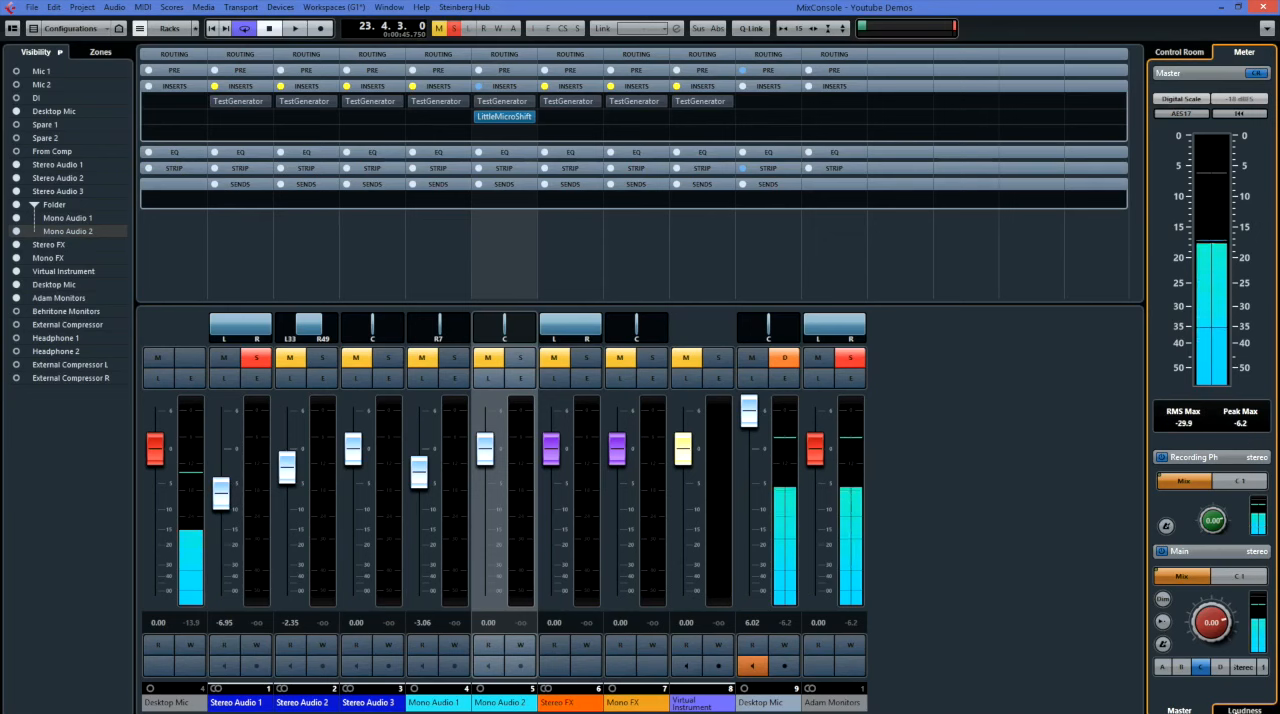
click(1238, 710)
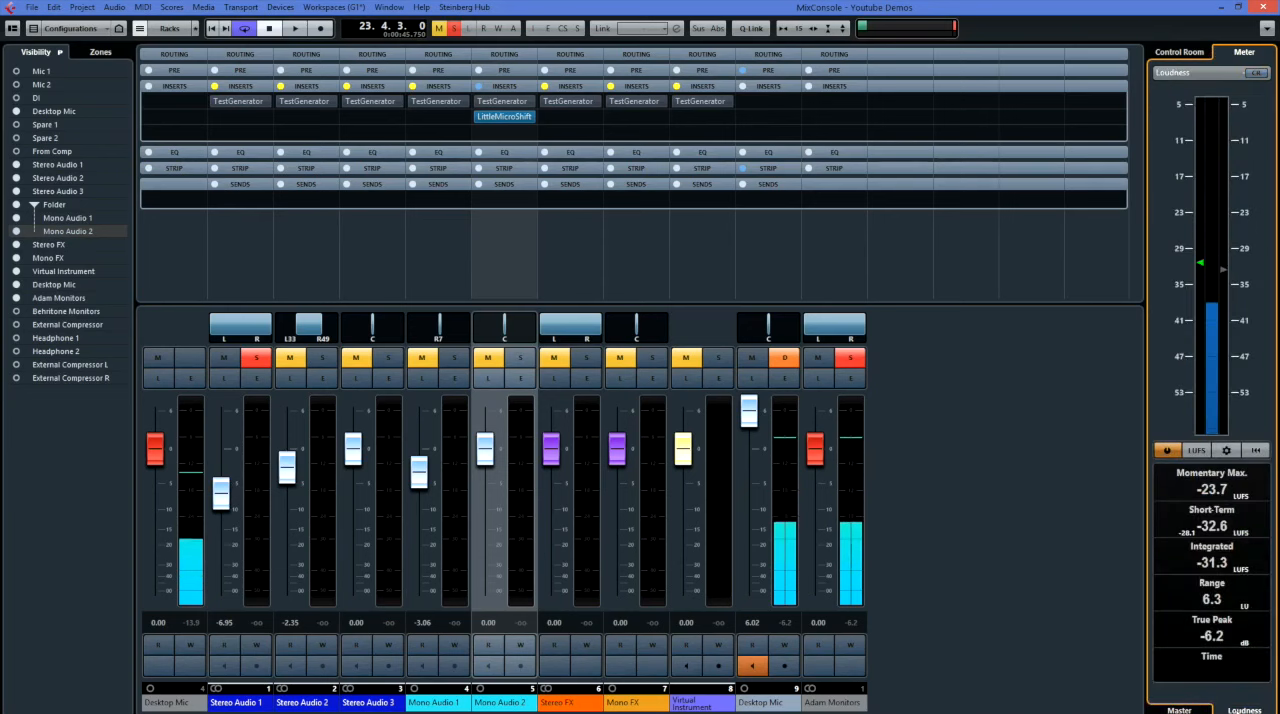
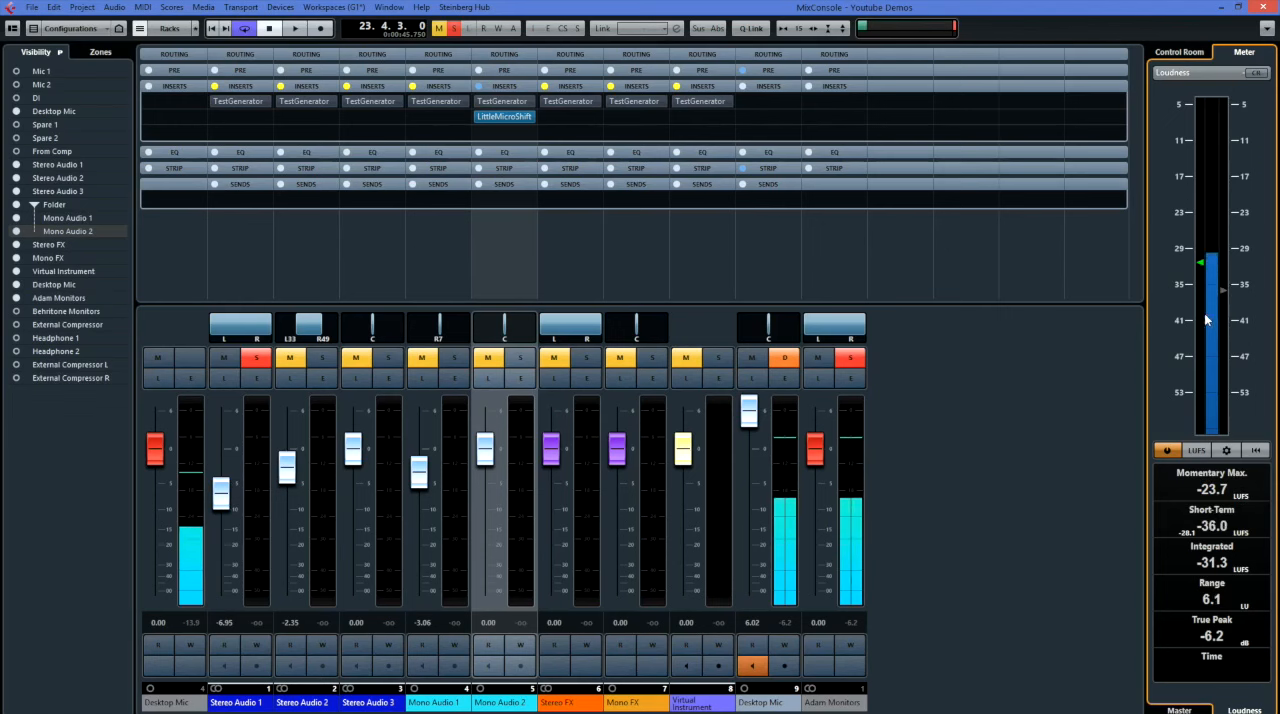
Restore the Control Room view, then lower Mono Audio 1 and Mono Audio 2 together with Q-Link, to about -5.51 and -2.45.
click(1184, 55)
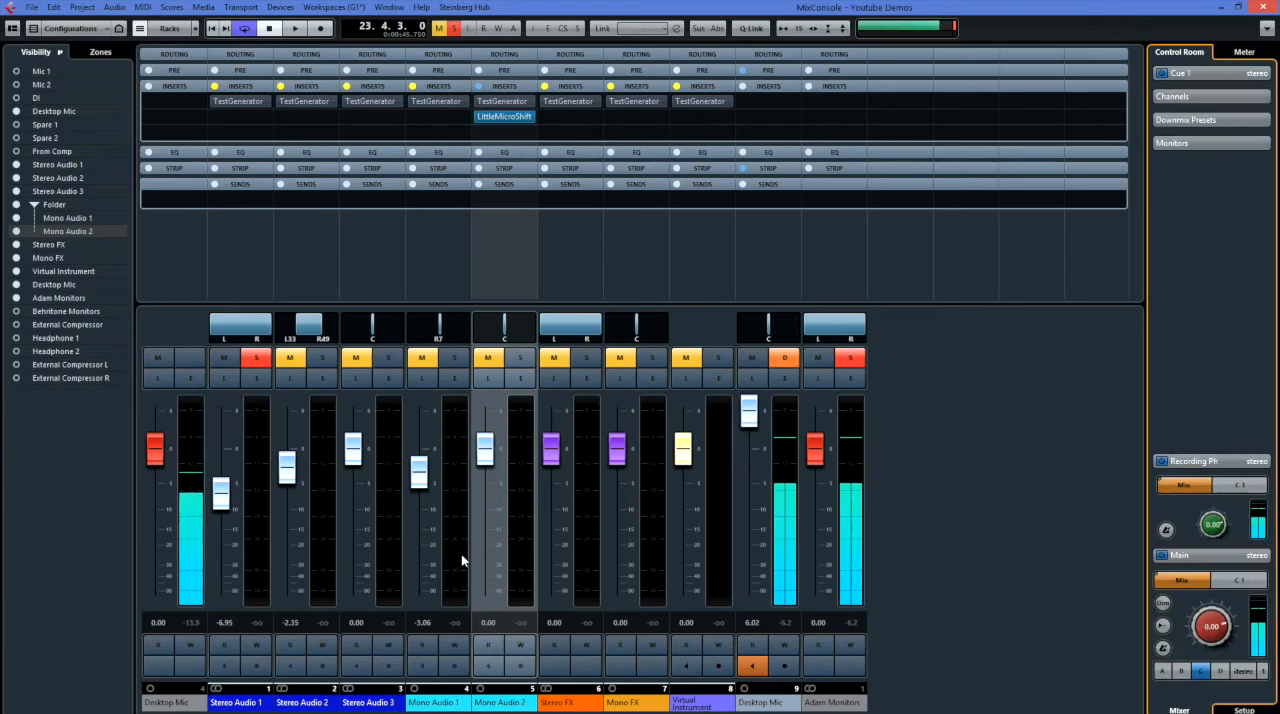
click(461, 554)
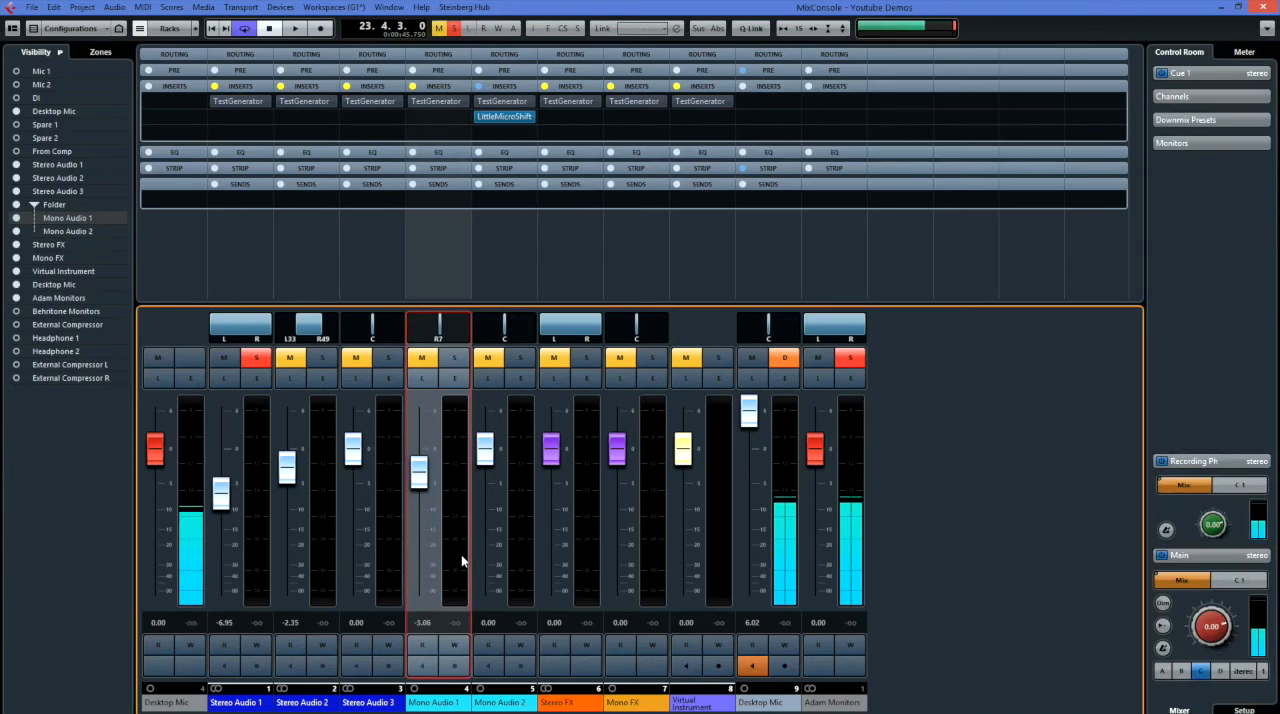
click(512, 562)
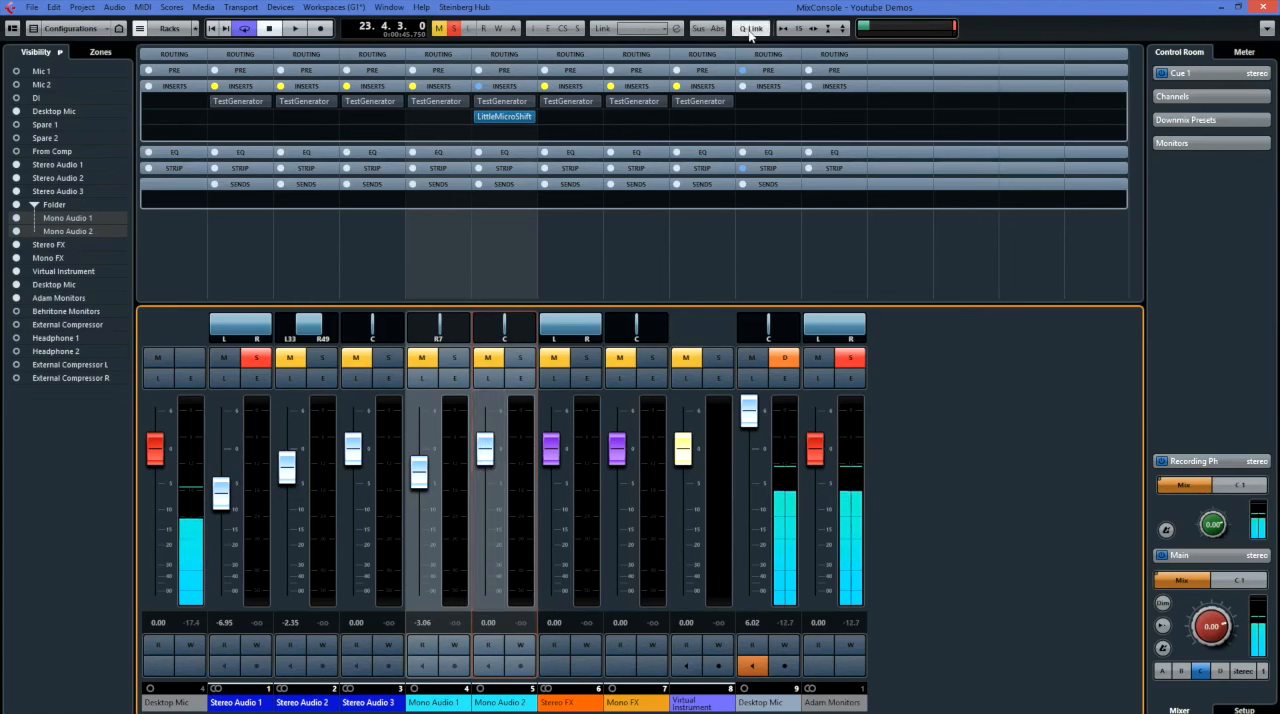
mouse_move(485, 456)
mouse_down()
mouse_move(485, 500)
mouse_move(488, 456)
mouse_move(495, 466)
mouse_up()
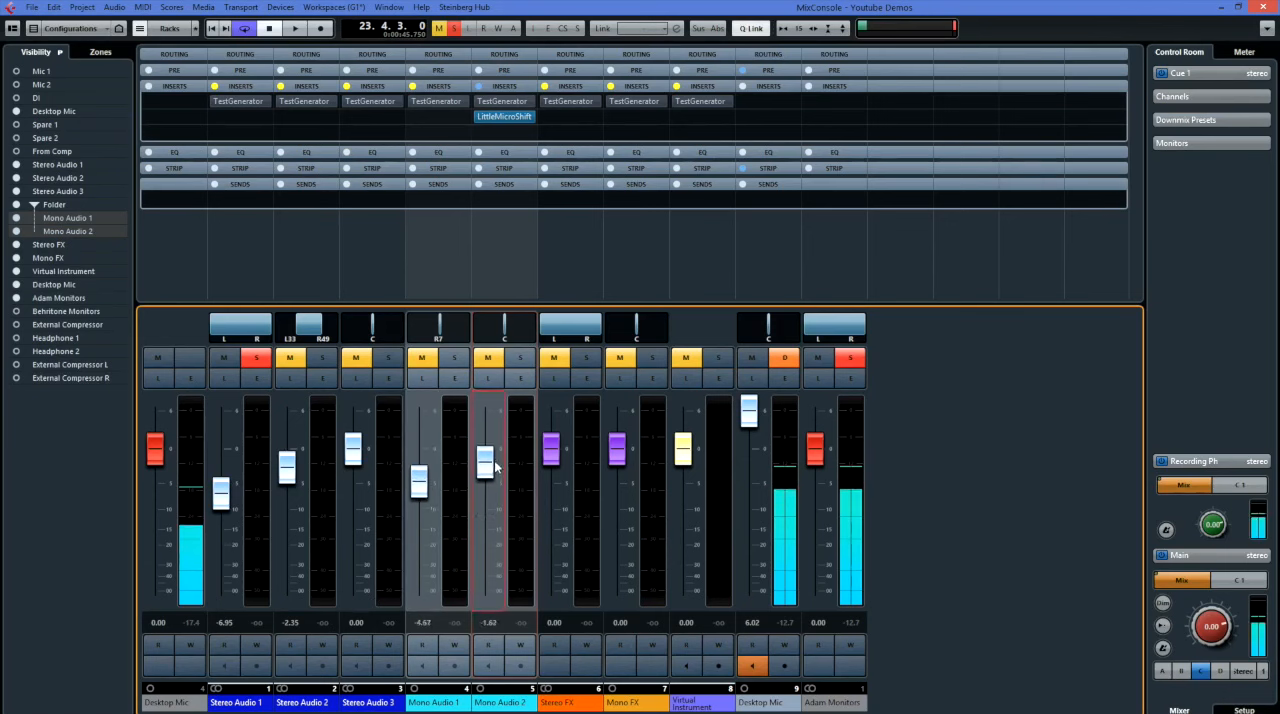
click(755, 30)
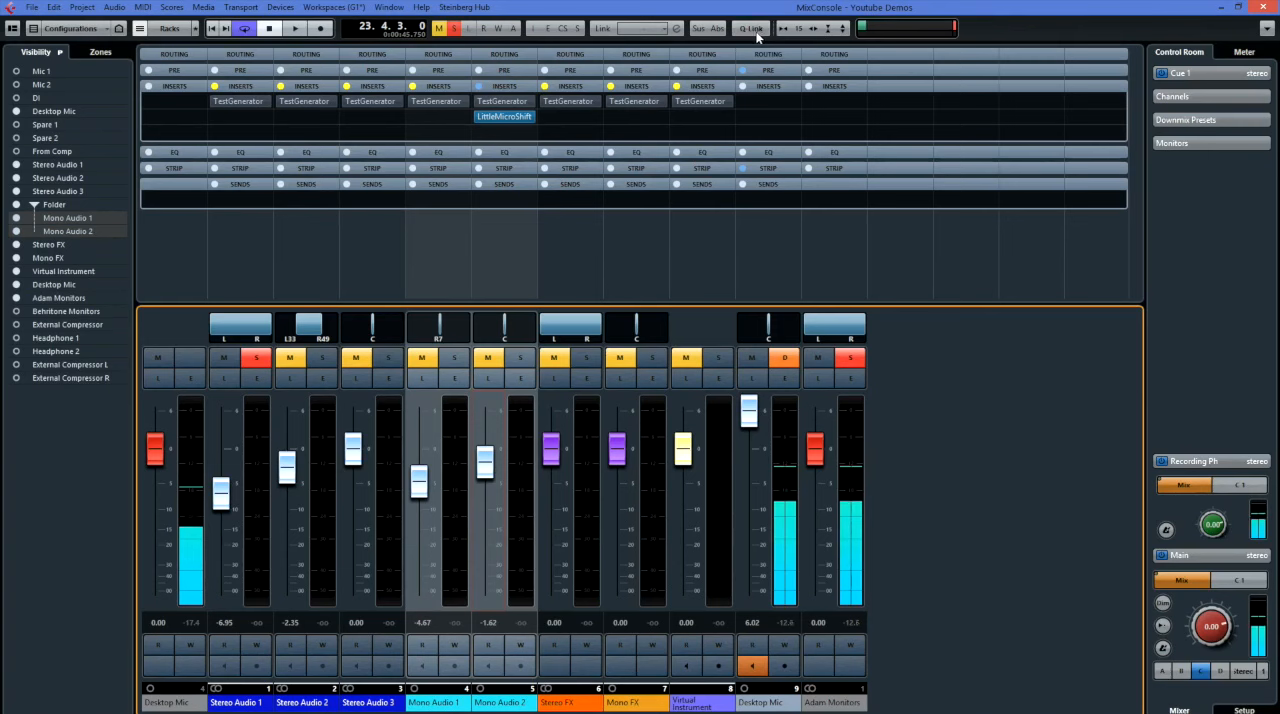
click(755, 30)
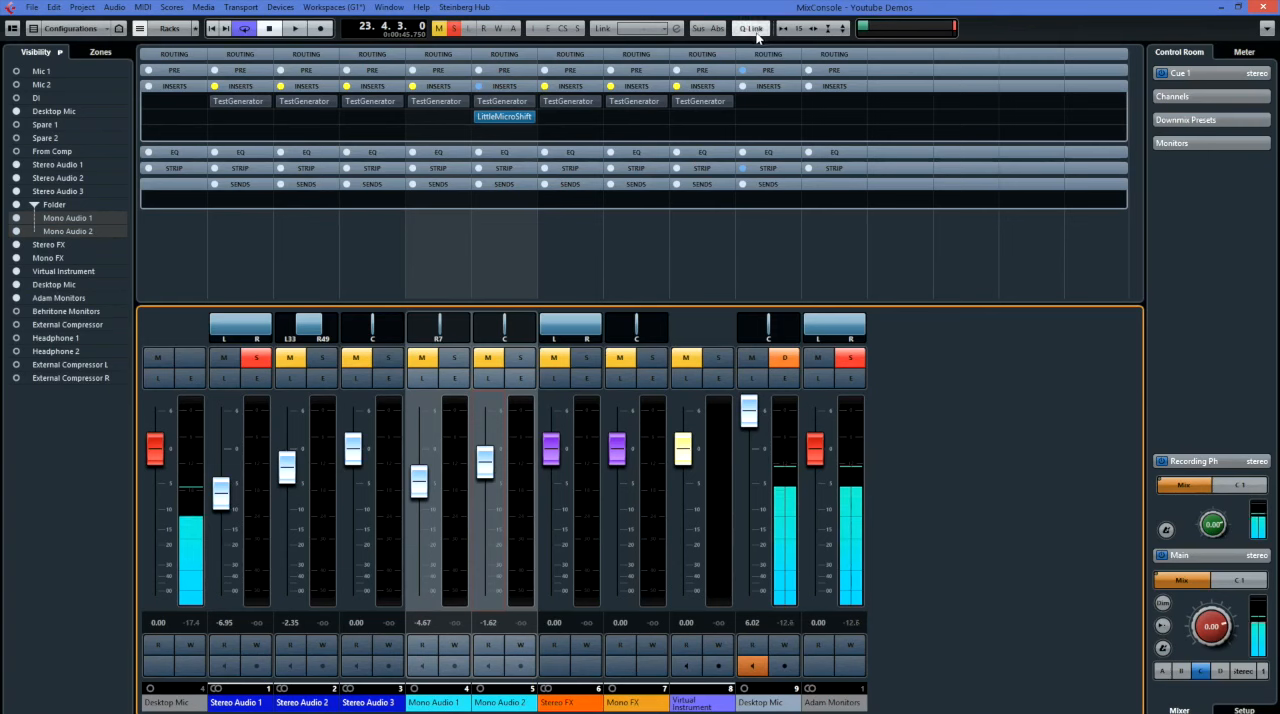
drag(485, 474, 486, 476)
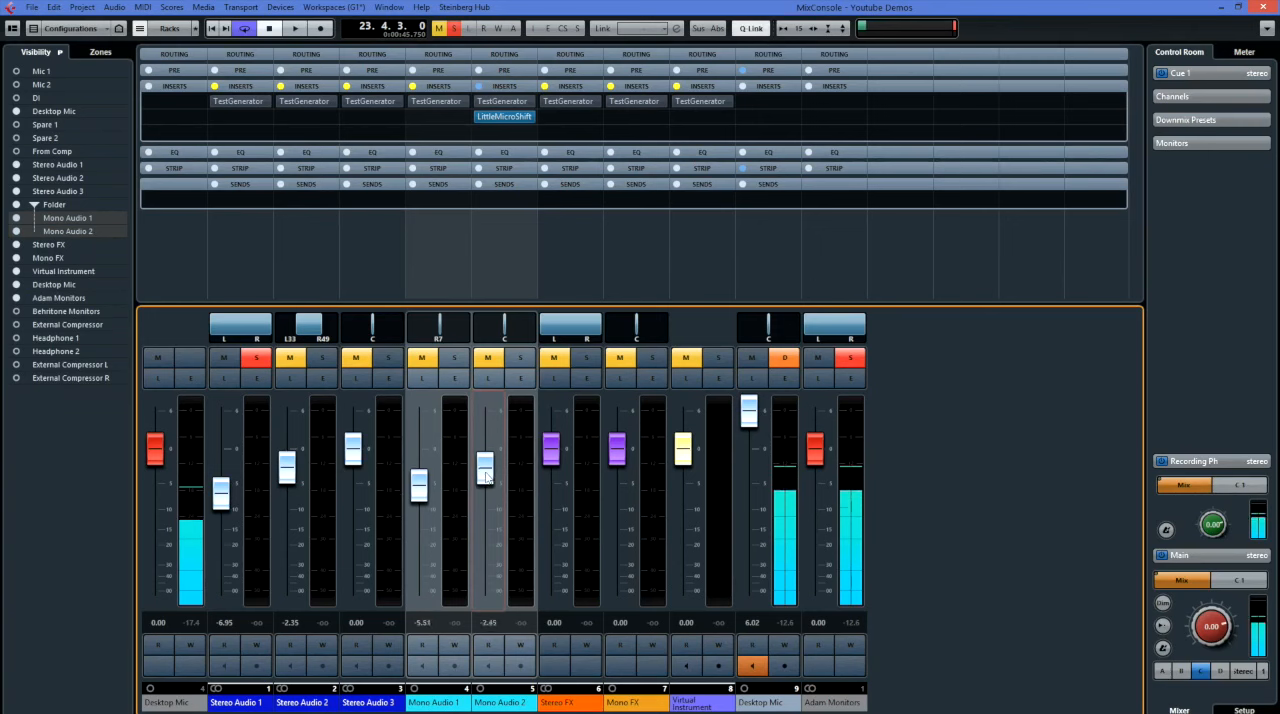
Examine the Link Group Settings for the two selected Mono Audio channels, then close them without linking.
right_click(519, 512)
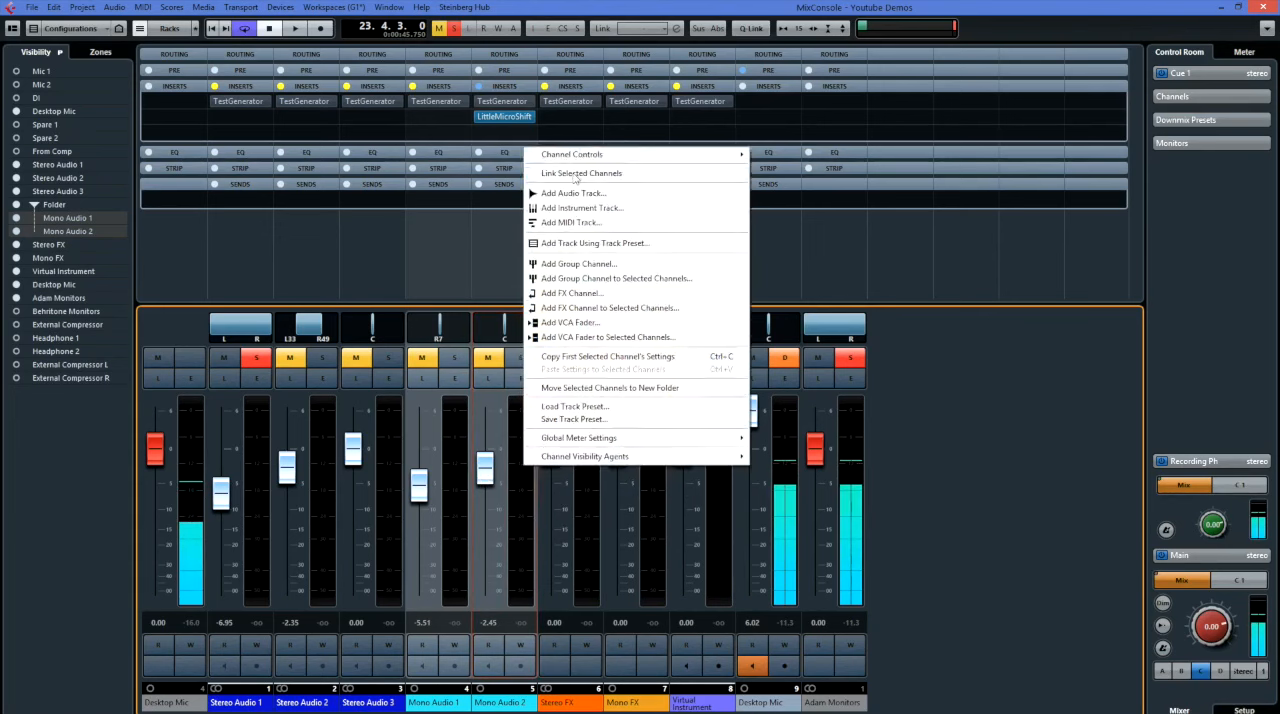
click(573, 173)
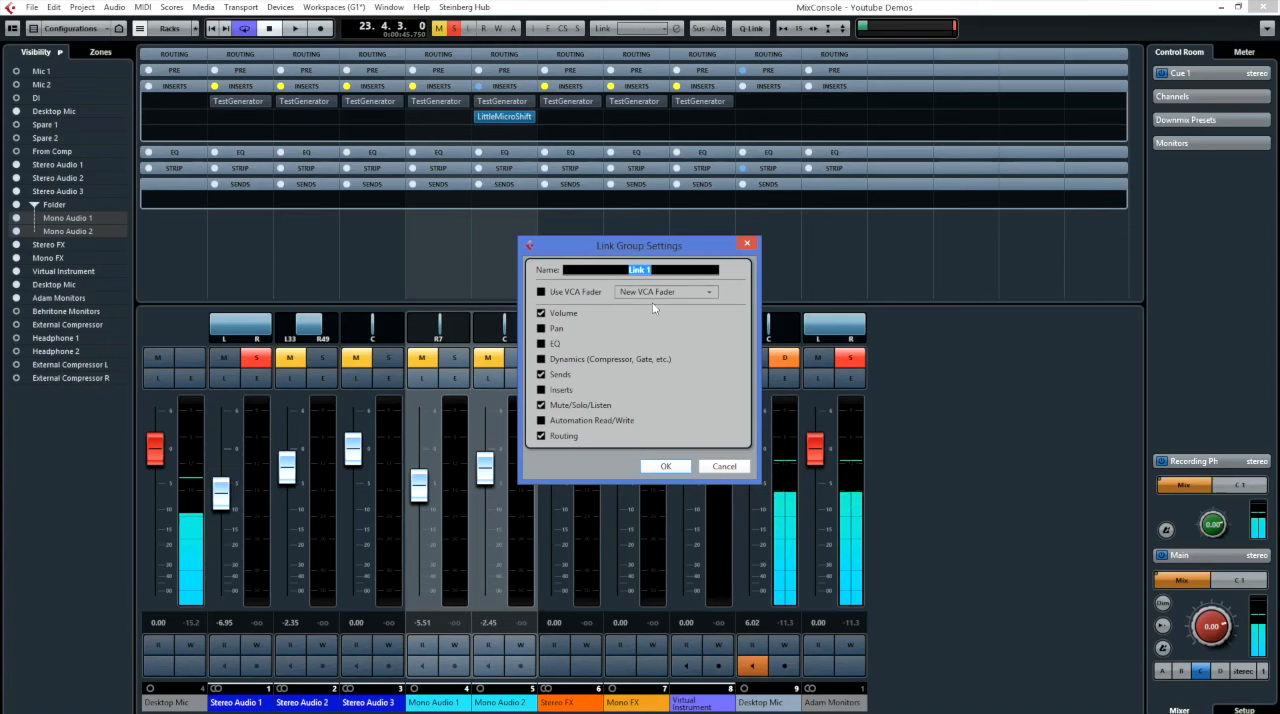
click(725, 467)
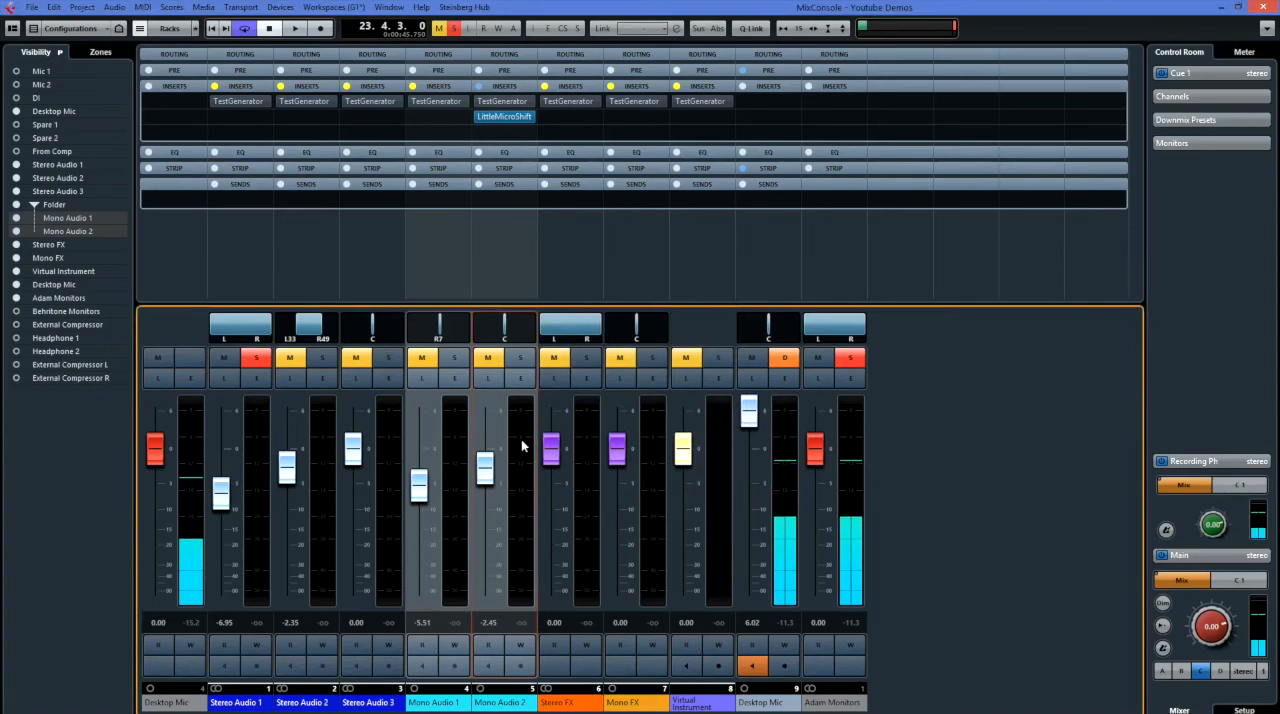
Add a VCA fader to the selected Mono Audio channels and lower it to about -1.27.
right_click(521, 447)
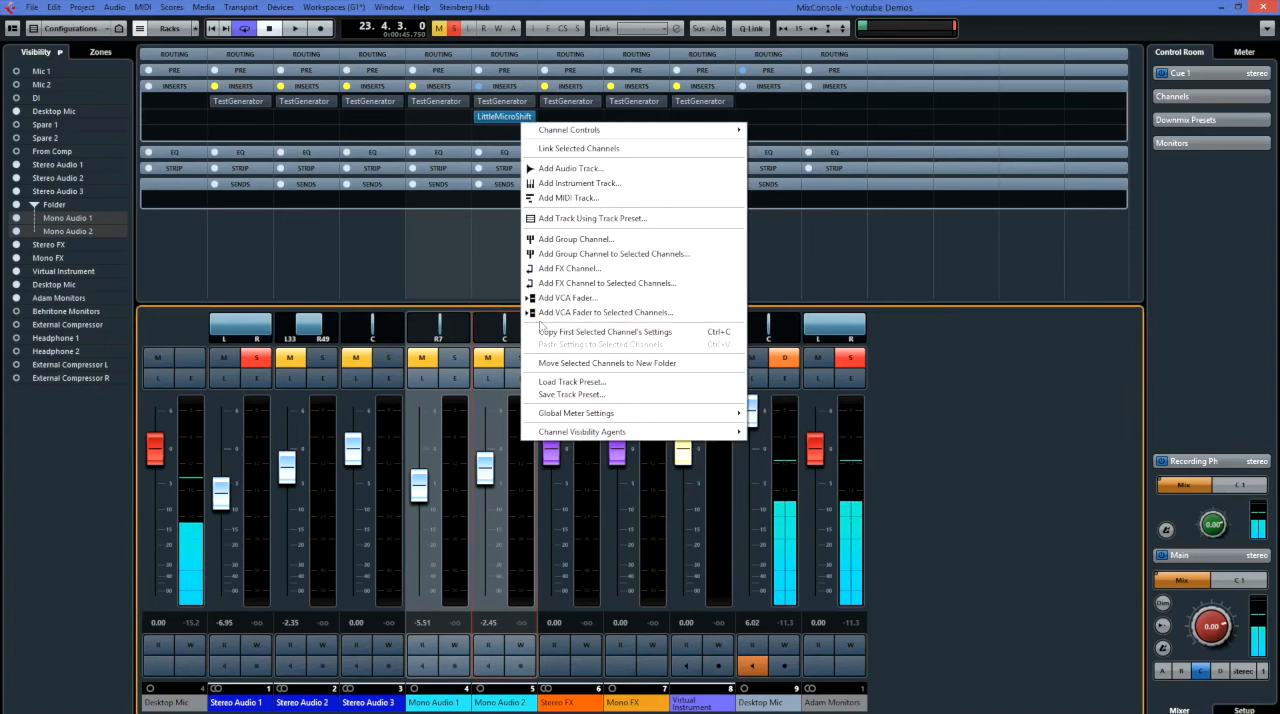
click(627, 313)
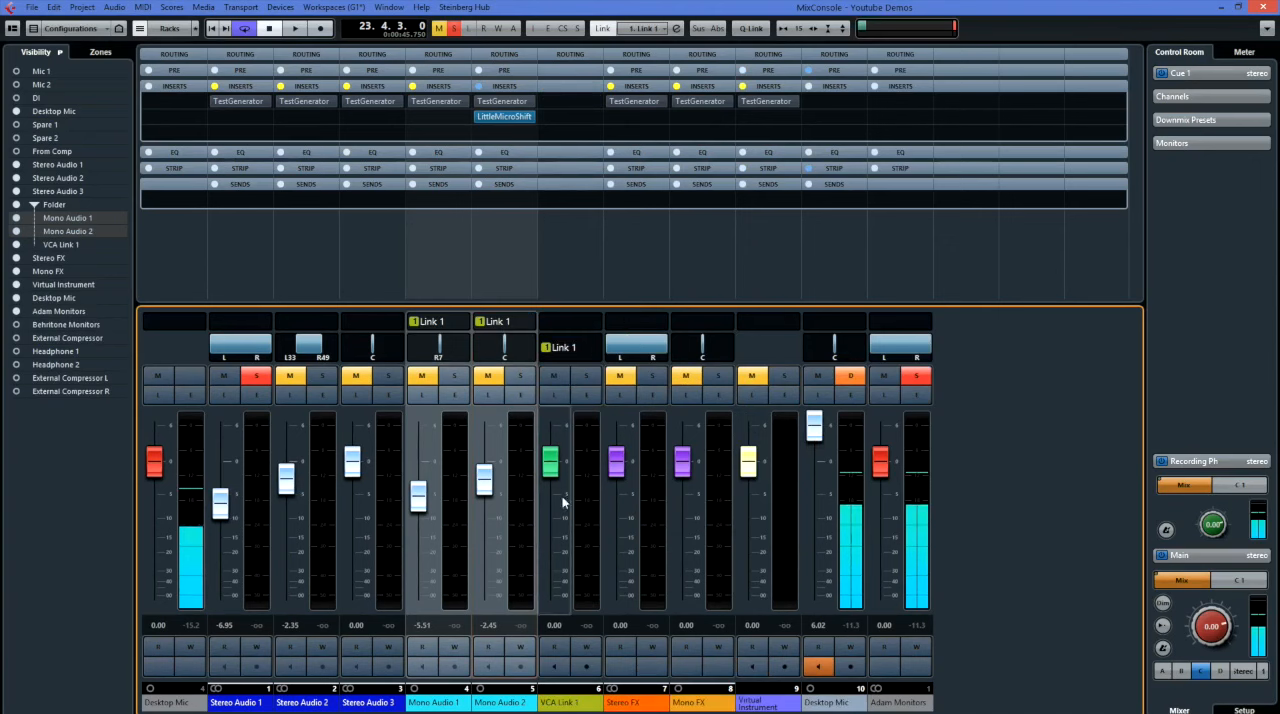
mouse_move(552, 458)
mouse_down()
mouse_move(552, 510)
mouse_move(556, 464)
mouse_up()
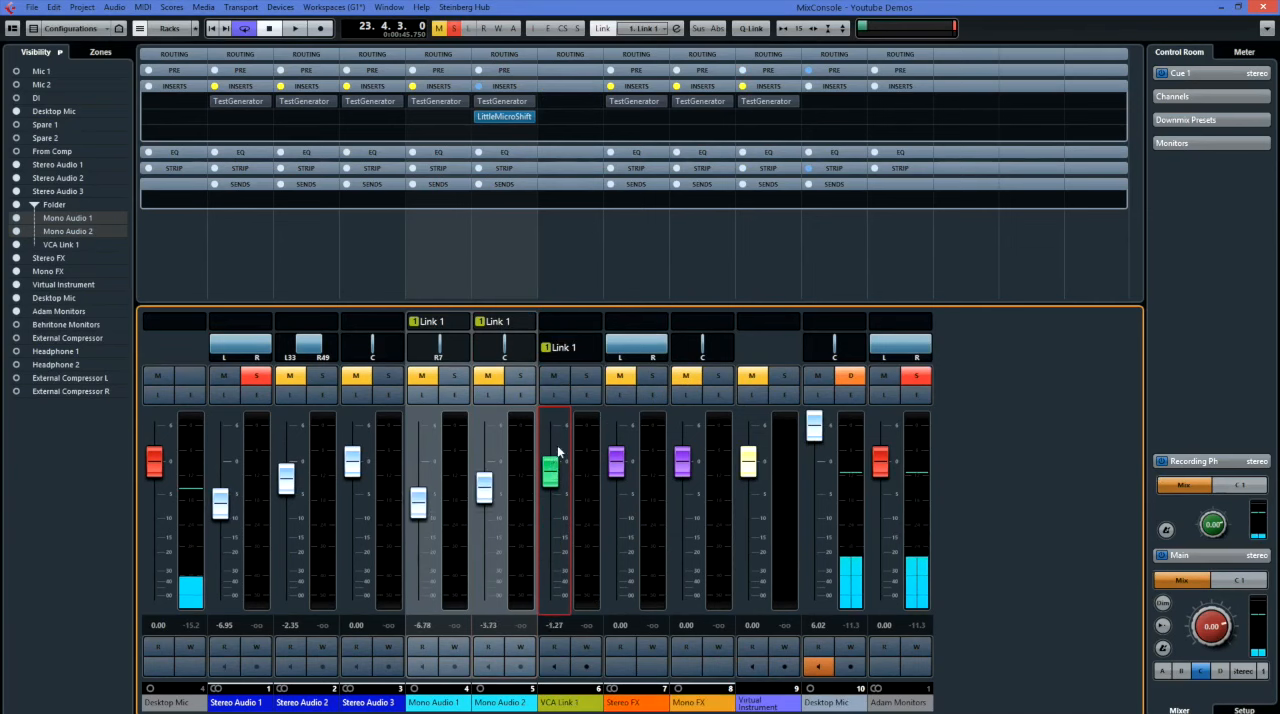
Disable Sends, Mute/Solo/Listen and Routing and enable Volume for Link 1, then lower its VCA fader to about -4.13.
double_click(431, 321)
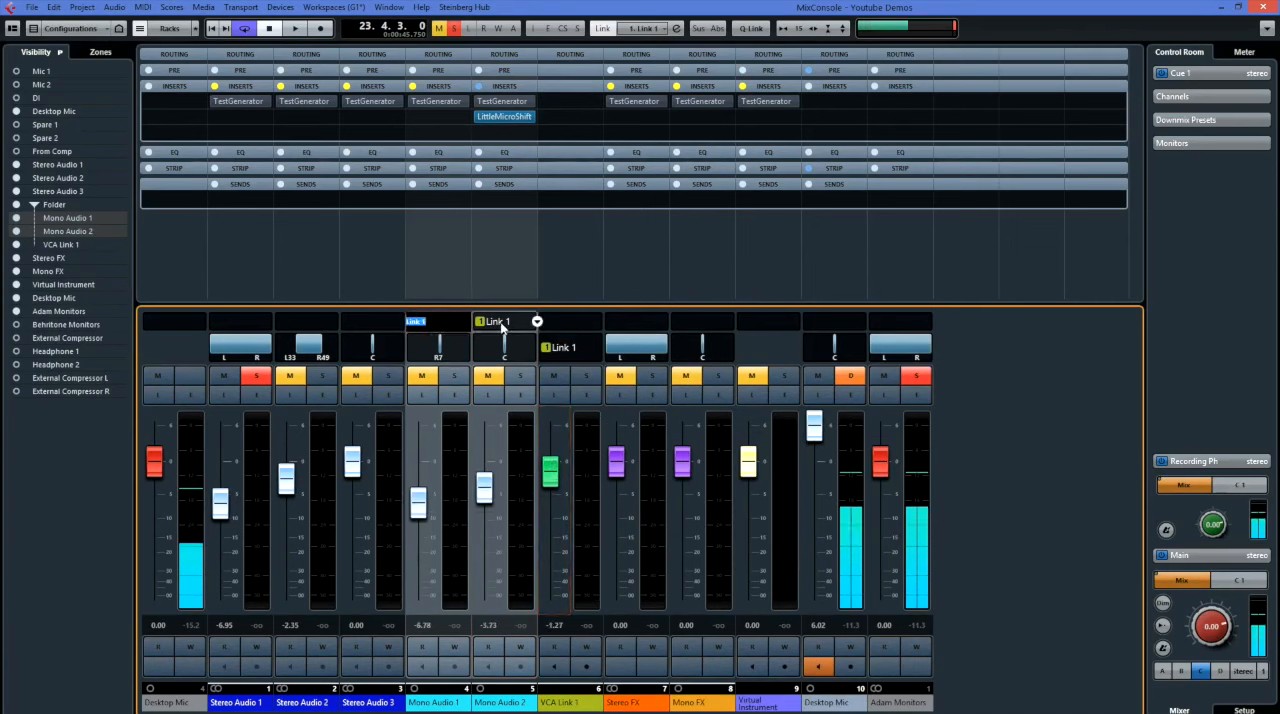
click(506, 288)
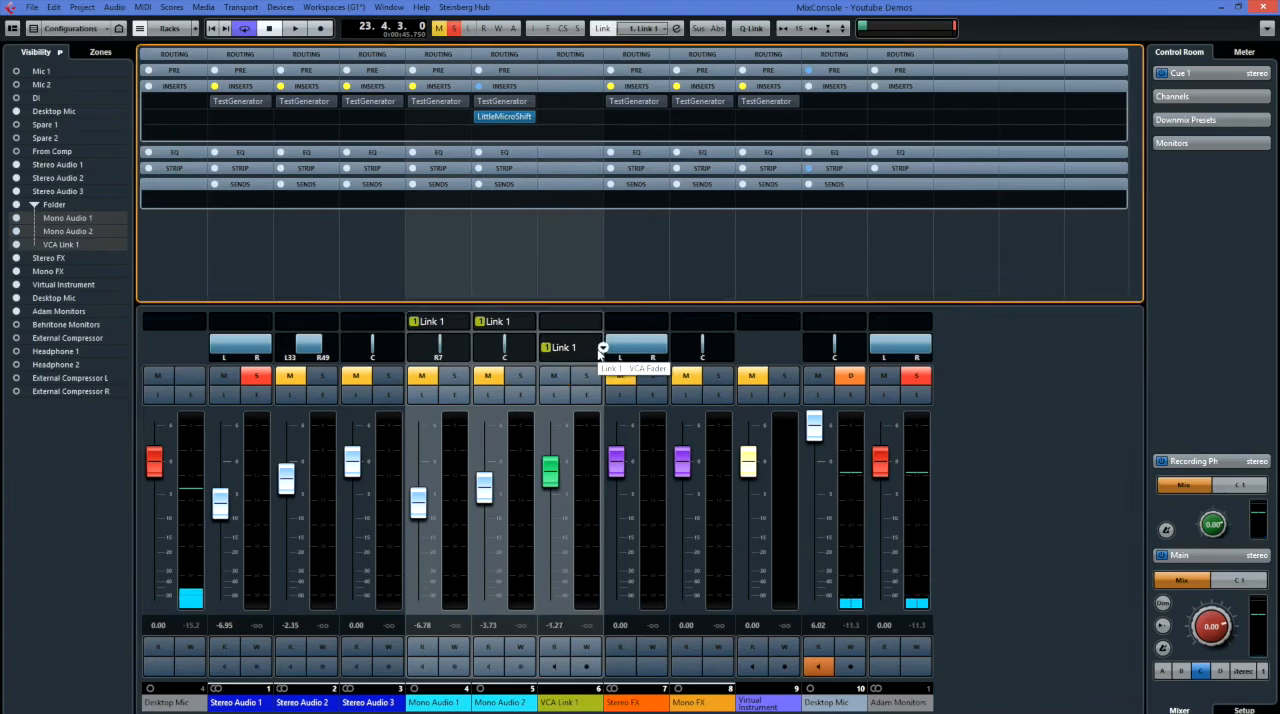
click(598, 348)
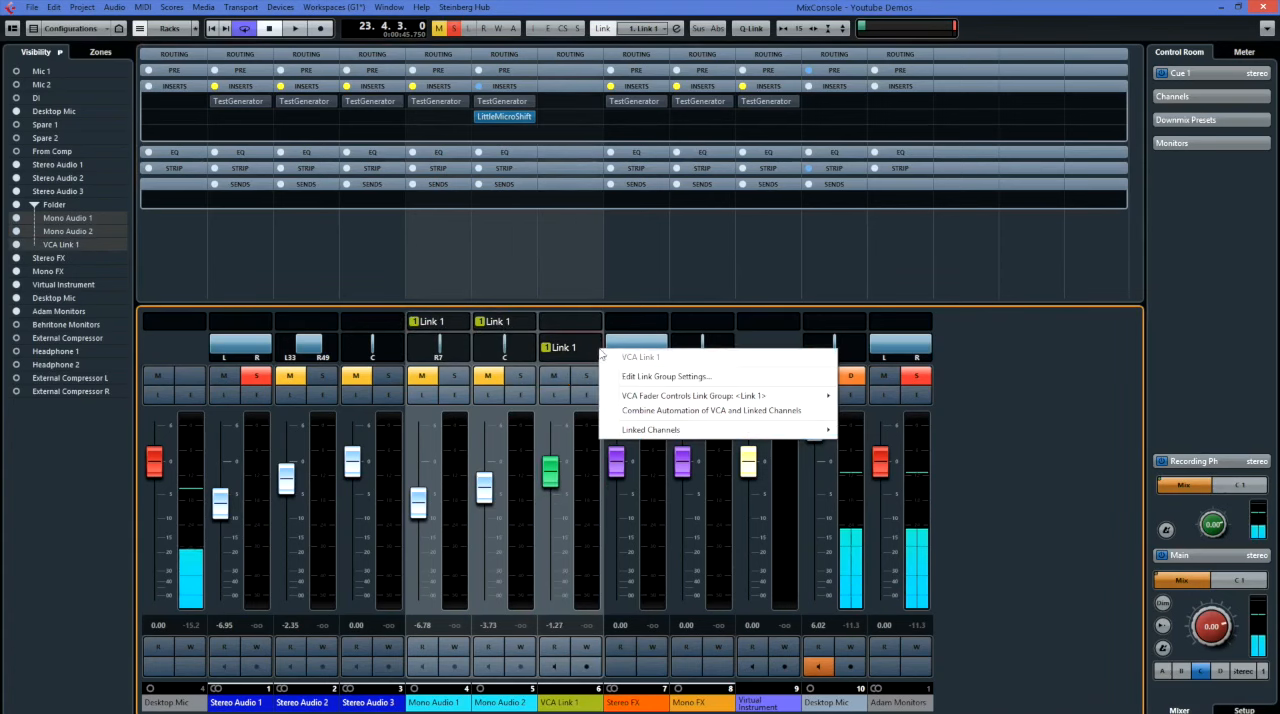
click(643, 380)
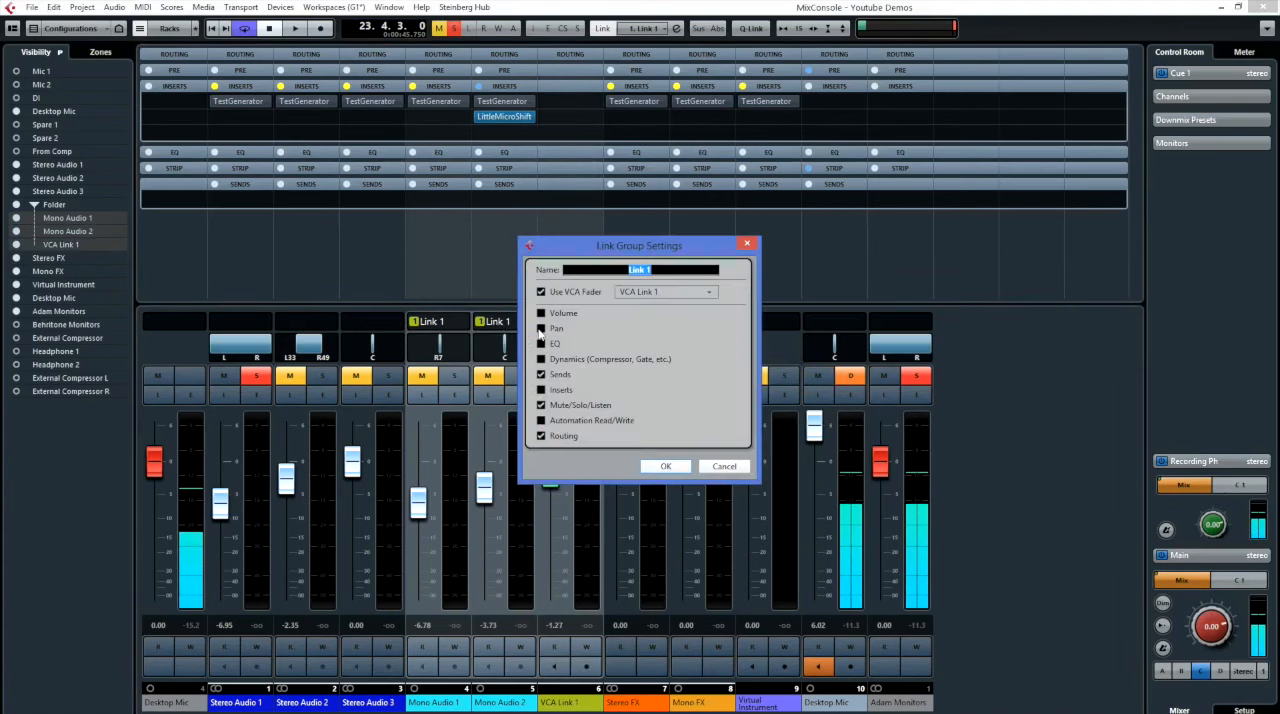
click(541, 375)
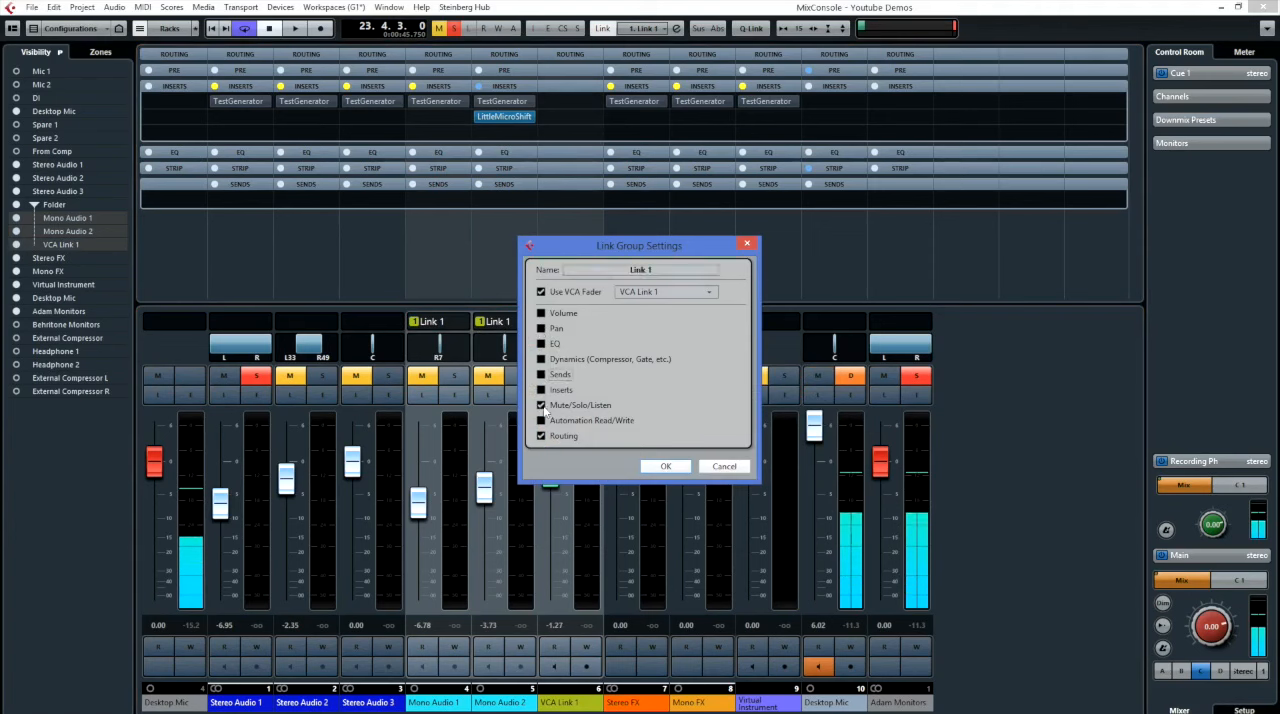
click(541, 437)
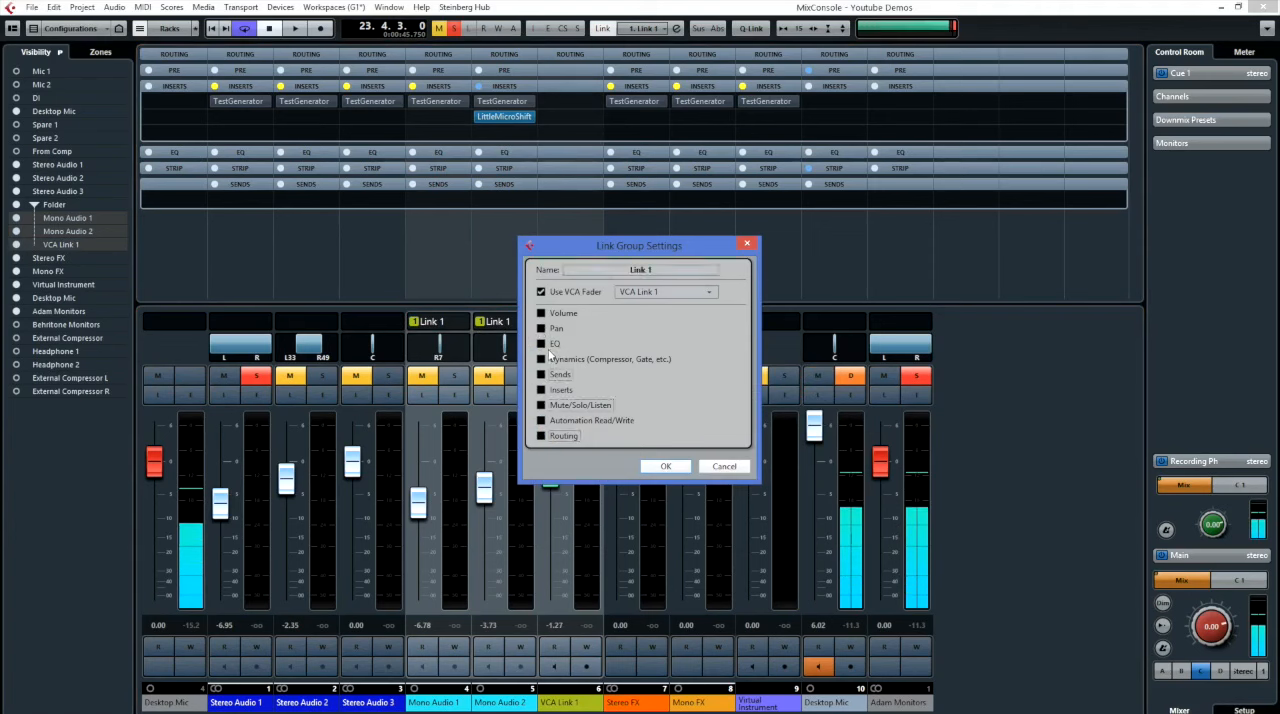
click(541, 314)
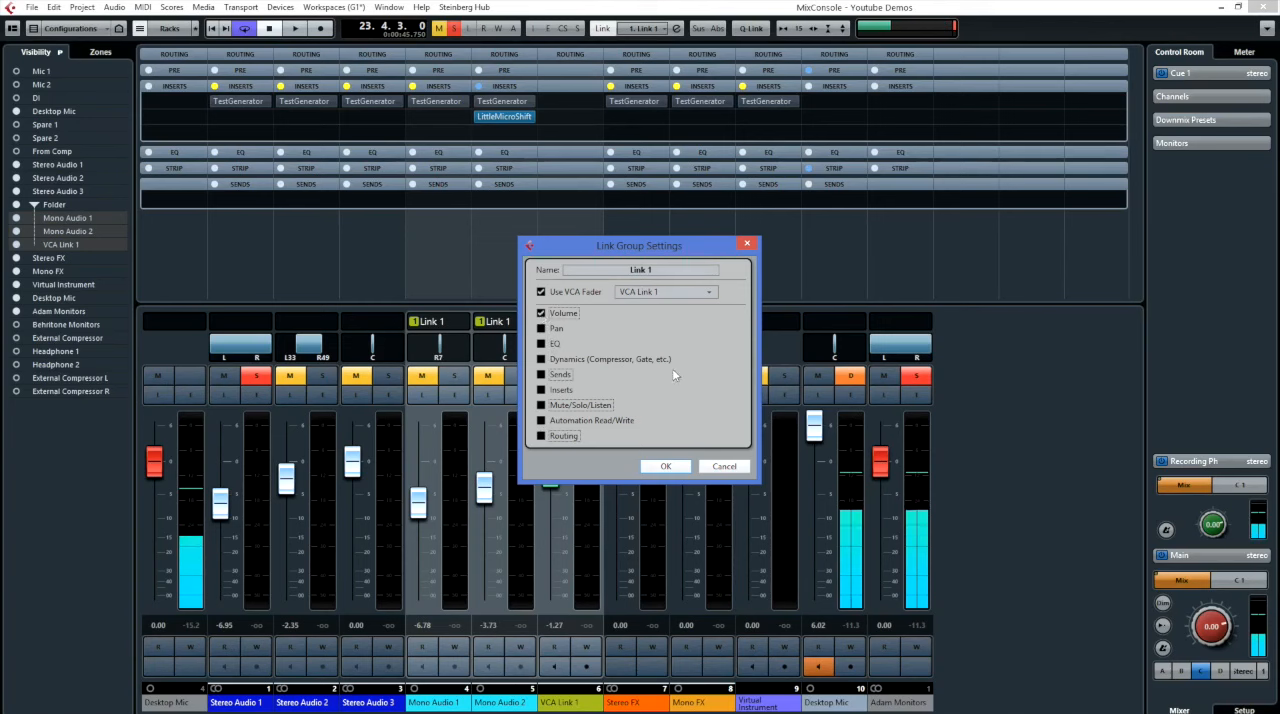
click(676, 469)
drag(551, 476, 583, 494)
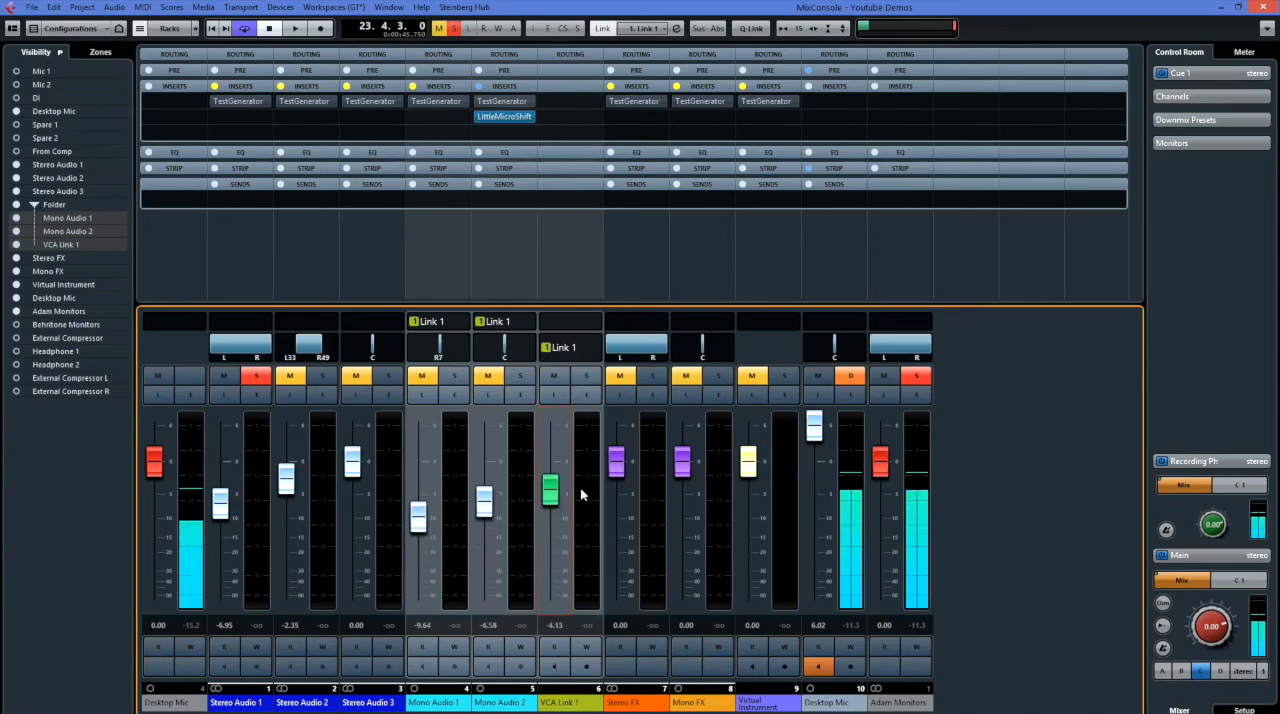
Add one stereo group channel for the selected Mono Audio channels.
right_click(449, 488)
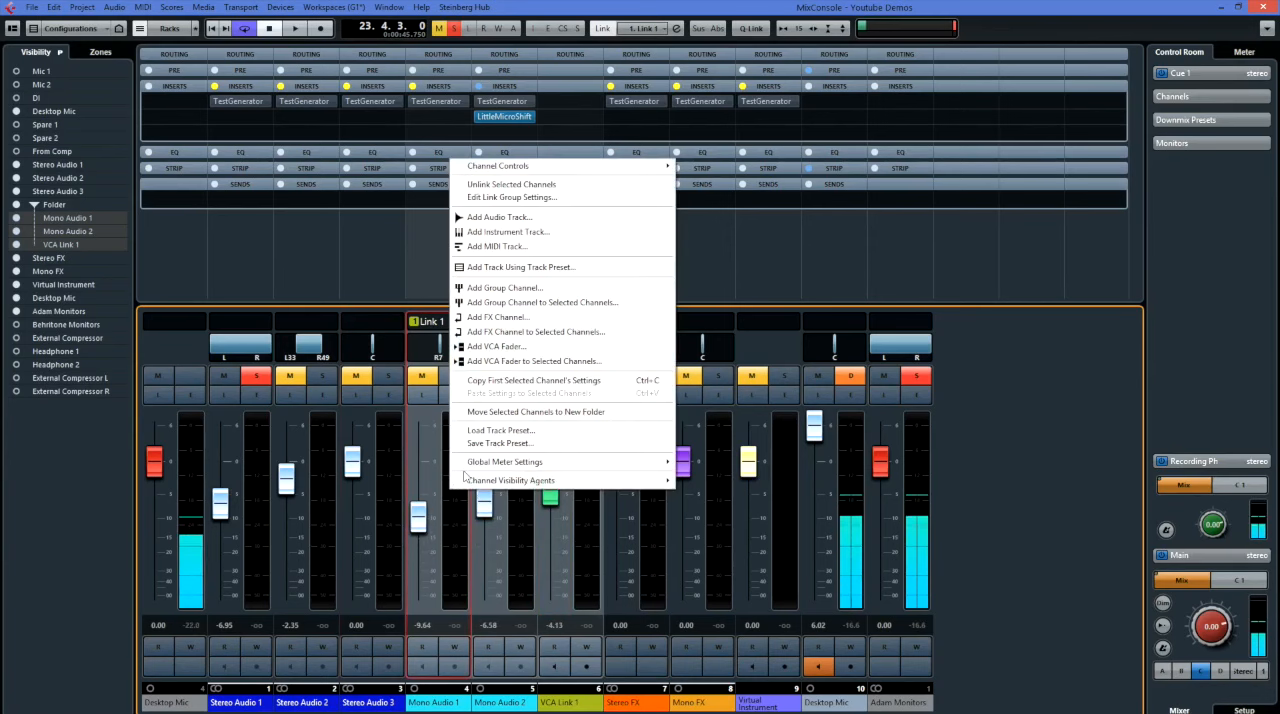
click(500, 302)
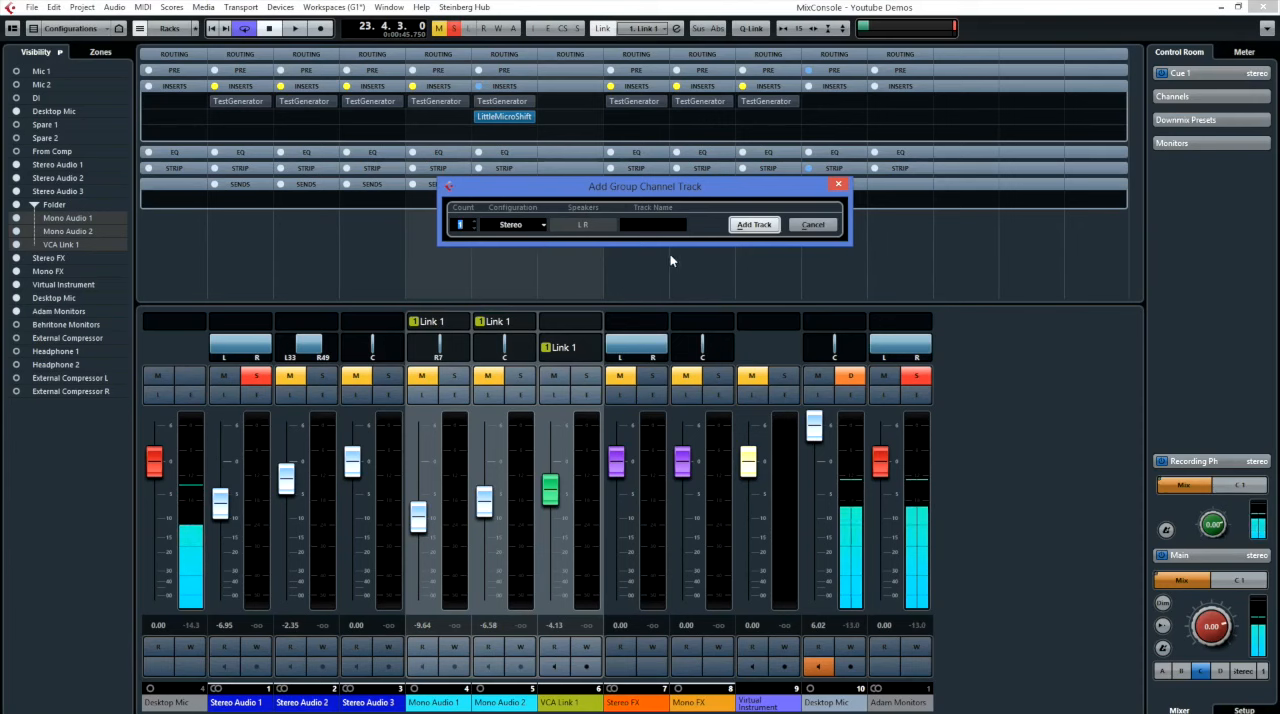
click(760, 225)
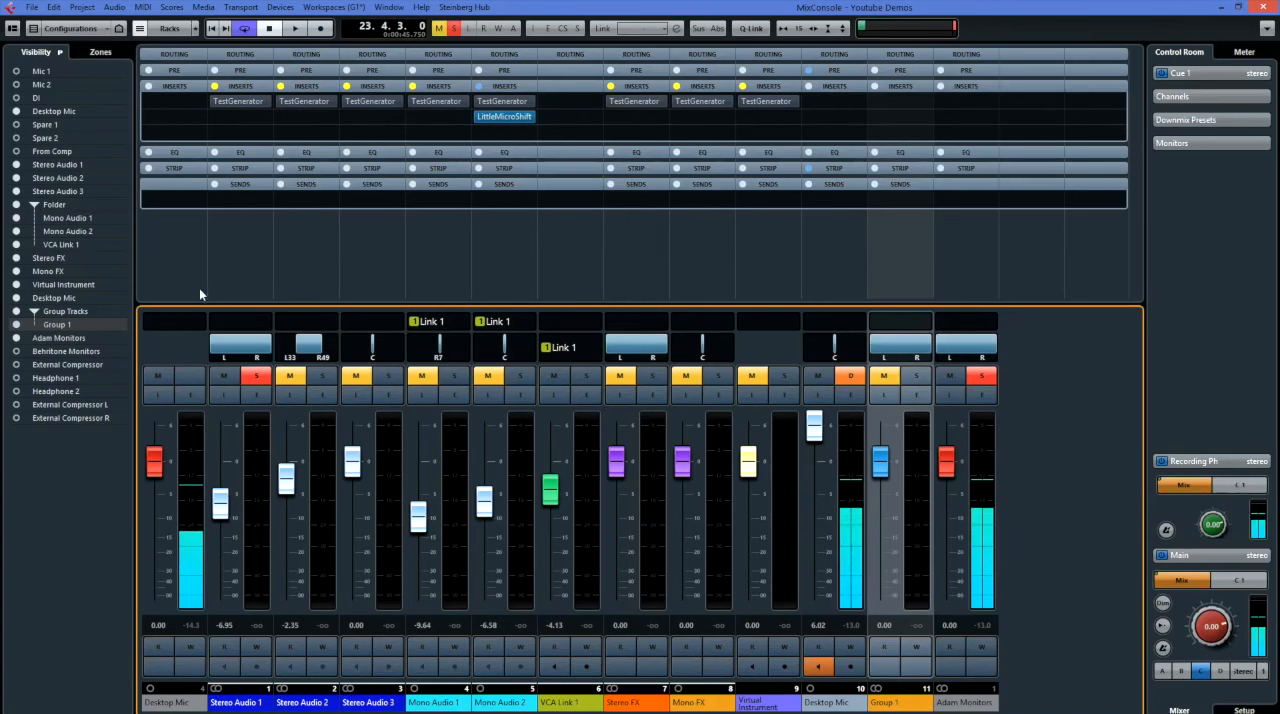
Open the channel settings of Mono Audio 1 and browse the effects available for its second insert slot.
mouse_move(234, 362)
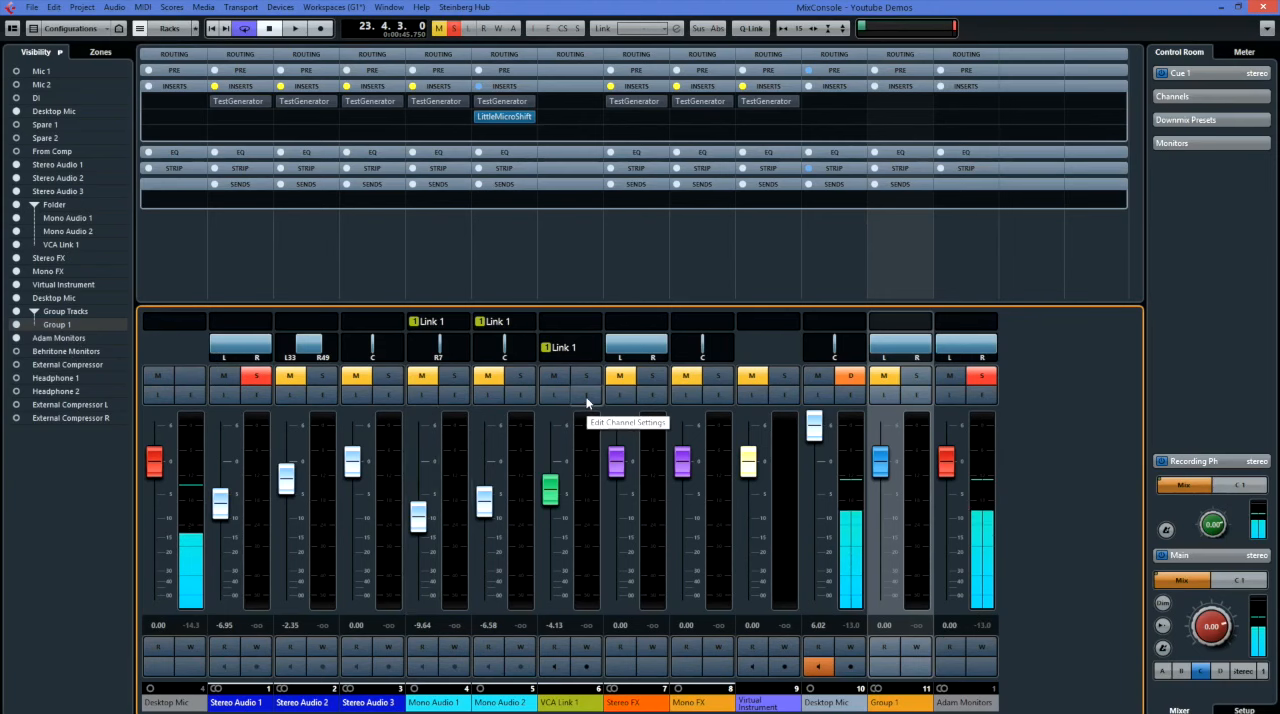
click(519, 398)
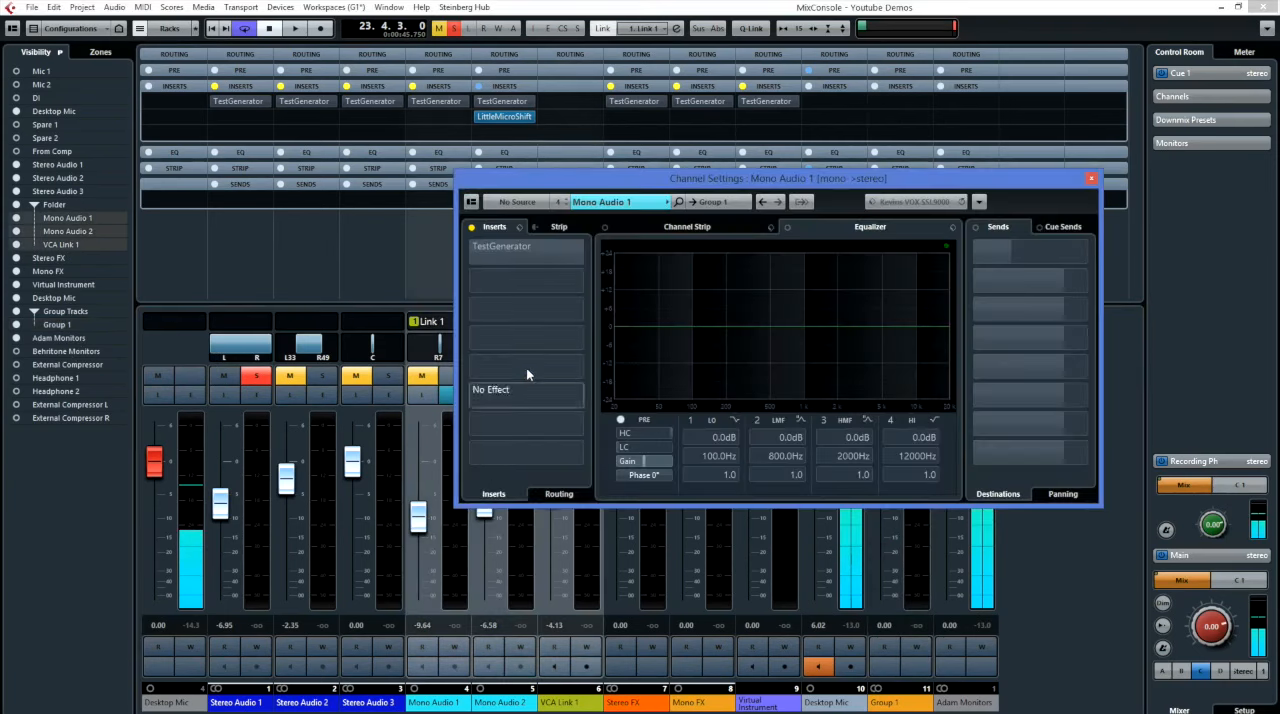
drag(597, 168, 472, 53)
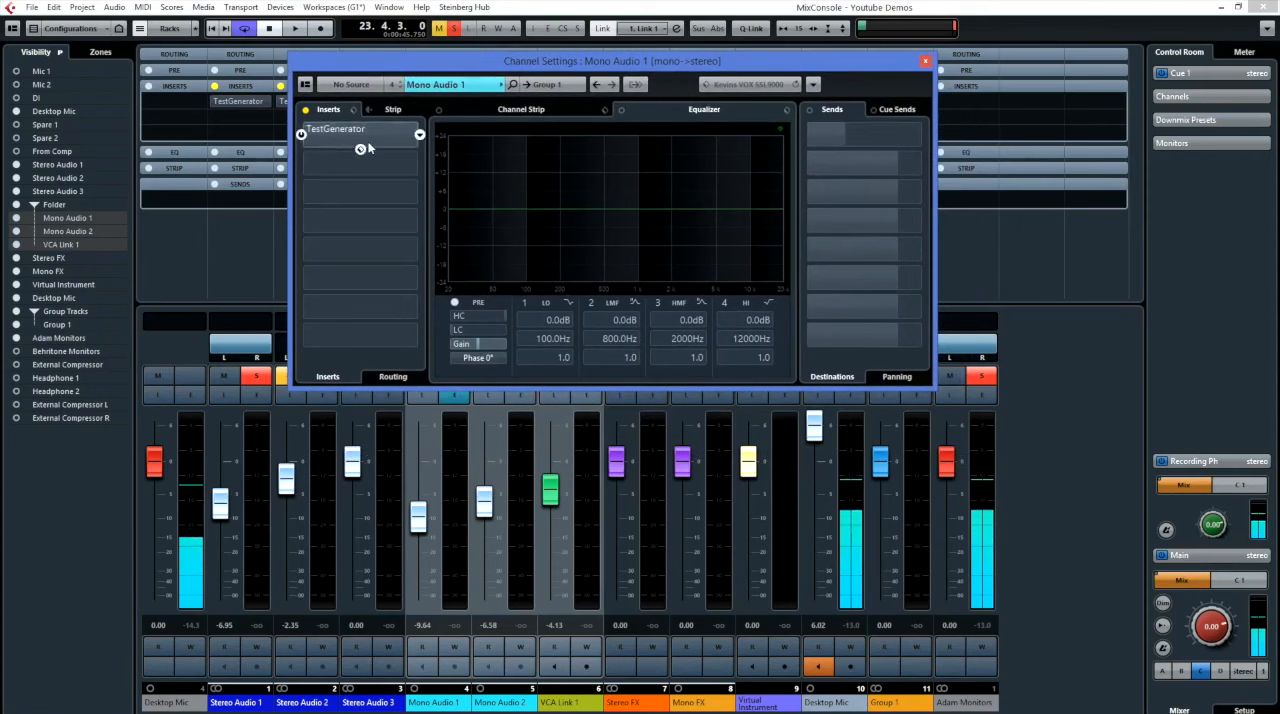
click(401, 166)
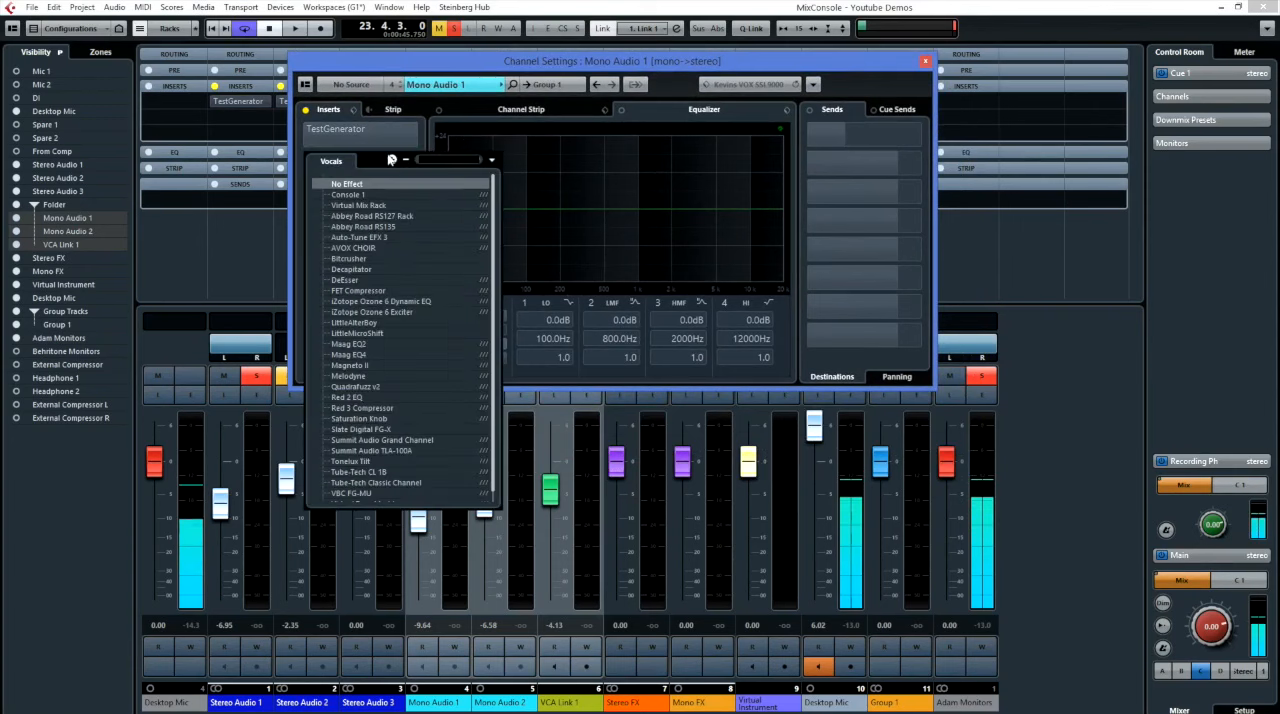
click(380, 142)
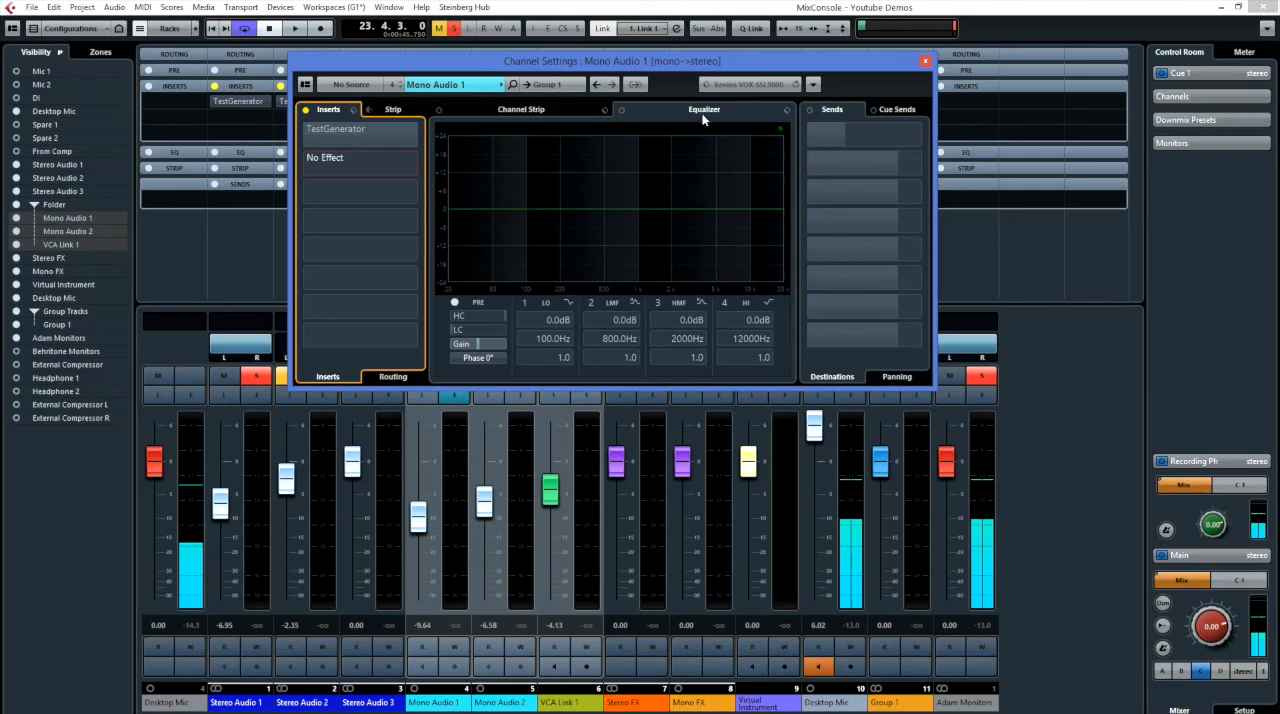
Shape Mono Audio 1's equalizer with about 11.1 dB at 105 Hz, -5.5 dB at 783 Hz and 1.5 dB at 4179 Hz.
drag(587, 212, 530, 176)
drag(648, 207, 626, 225)
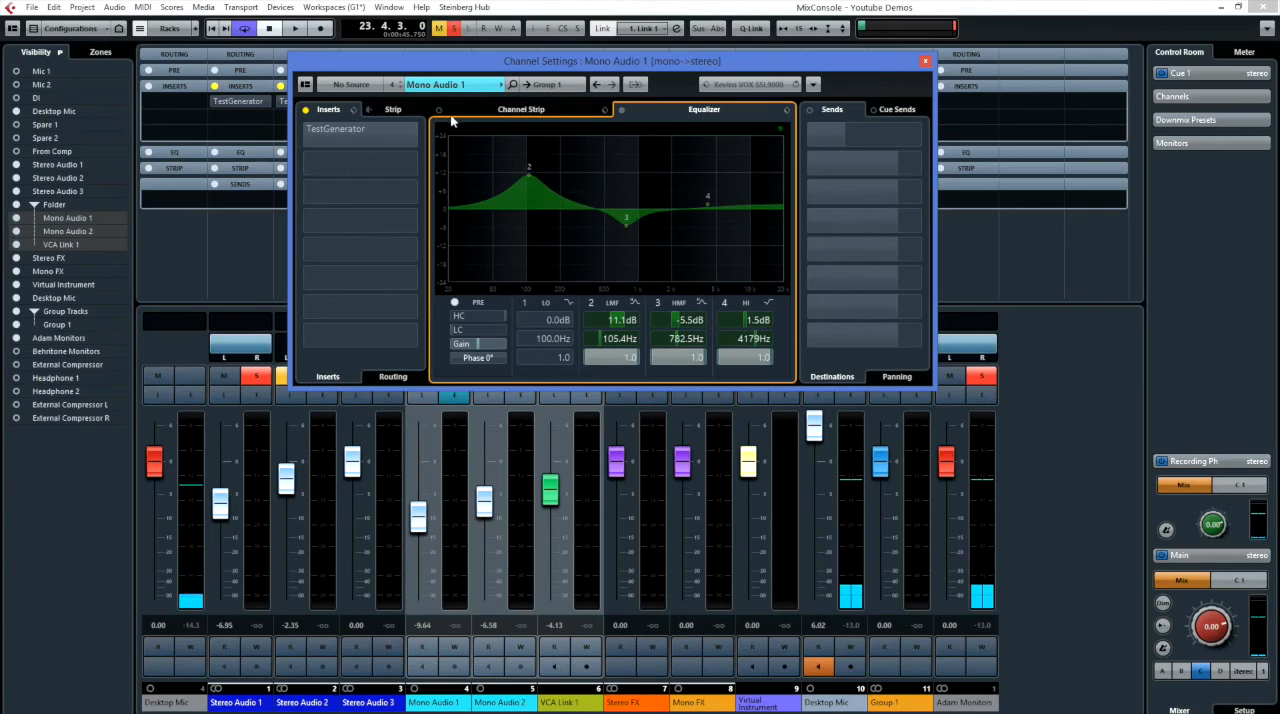
Load the Noise Gate module in Mono Audio 1's channel strip and check the gate options.
click(508, 112)
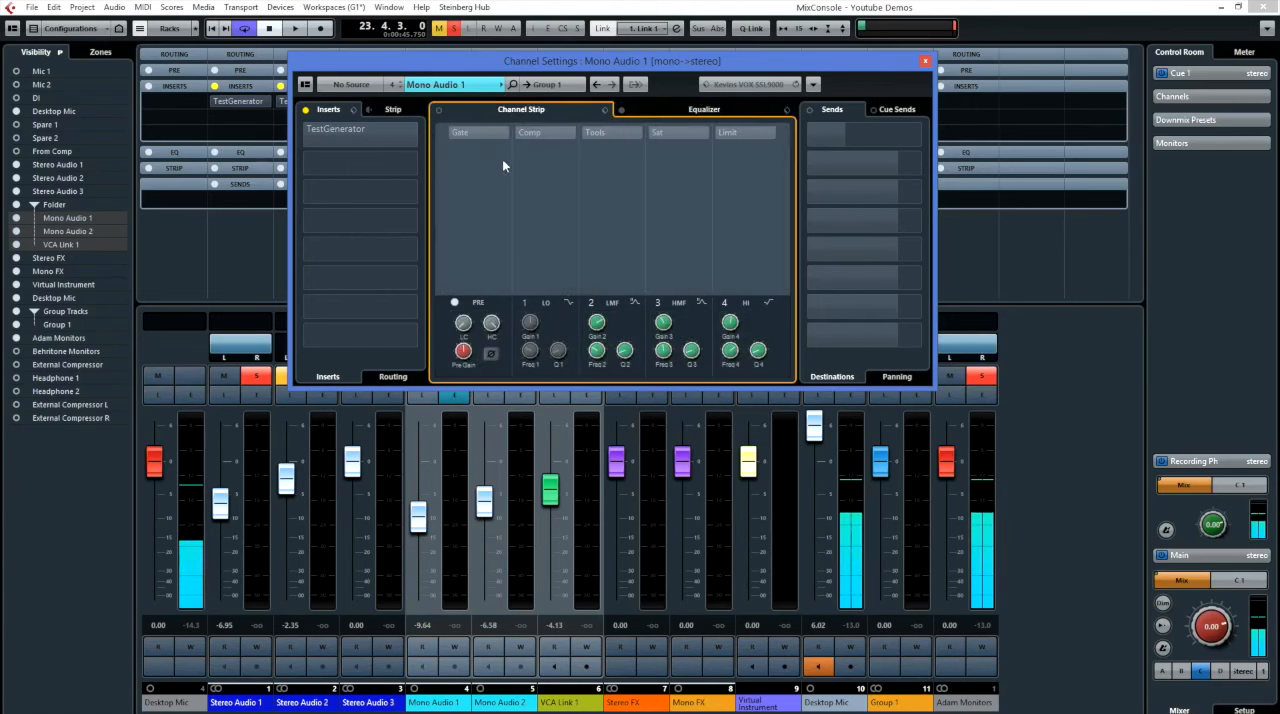
click(479, 135)
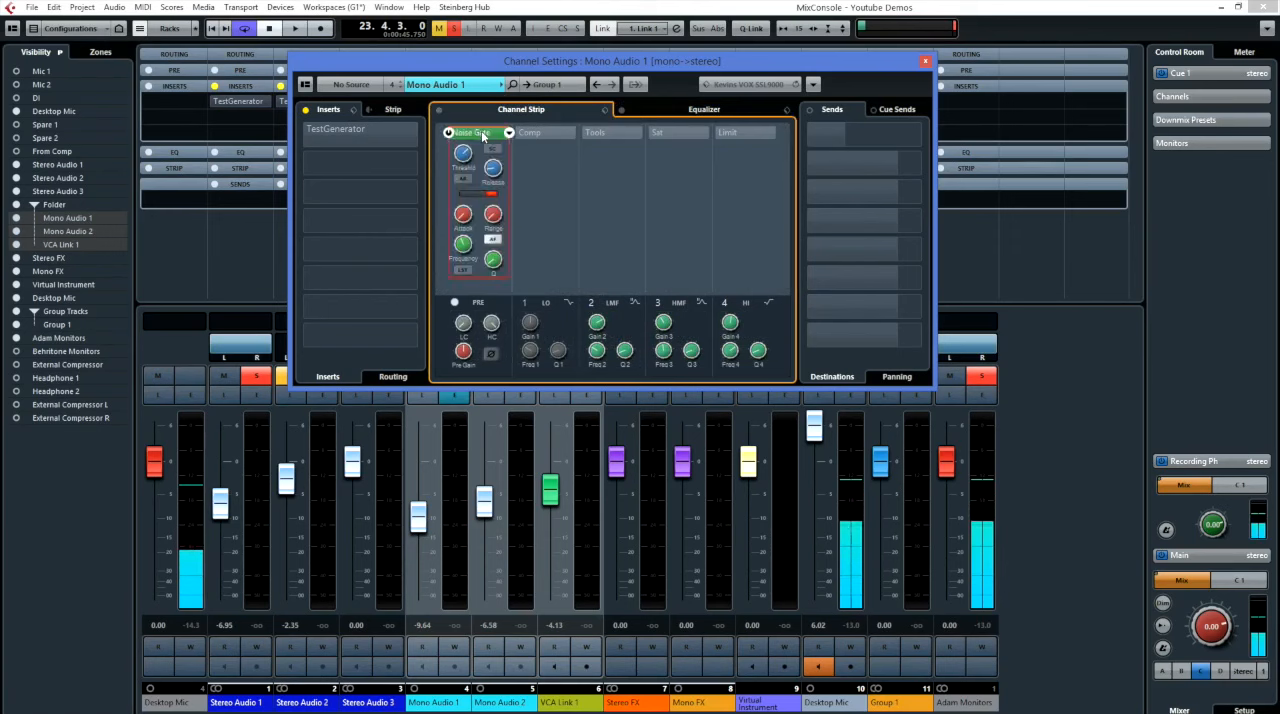
click(508, 134)
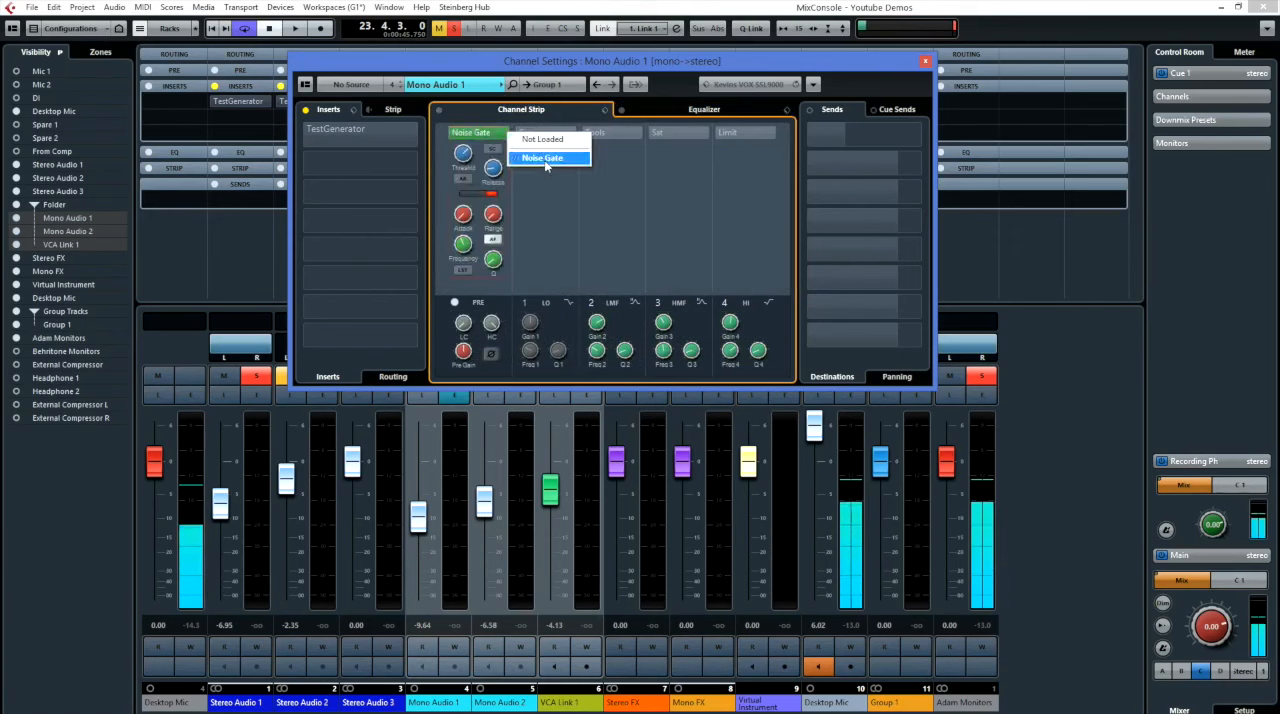
click(548, 203)
Check which modules are available for the Comp, Tools, Sat and Limit slots of Mono Audio 1's channel strip.
click(575, 134)
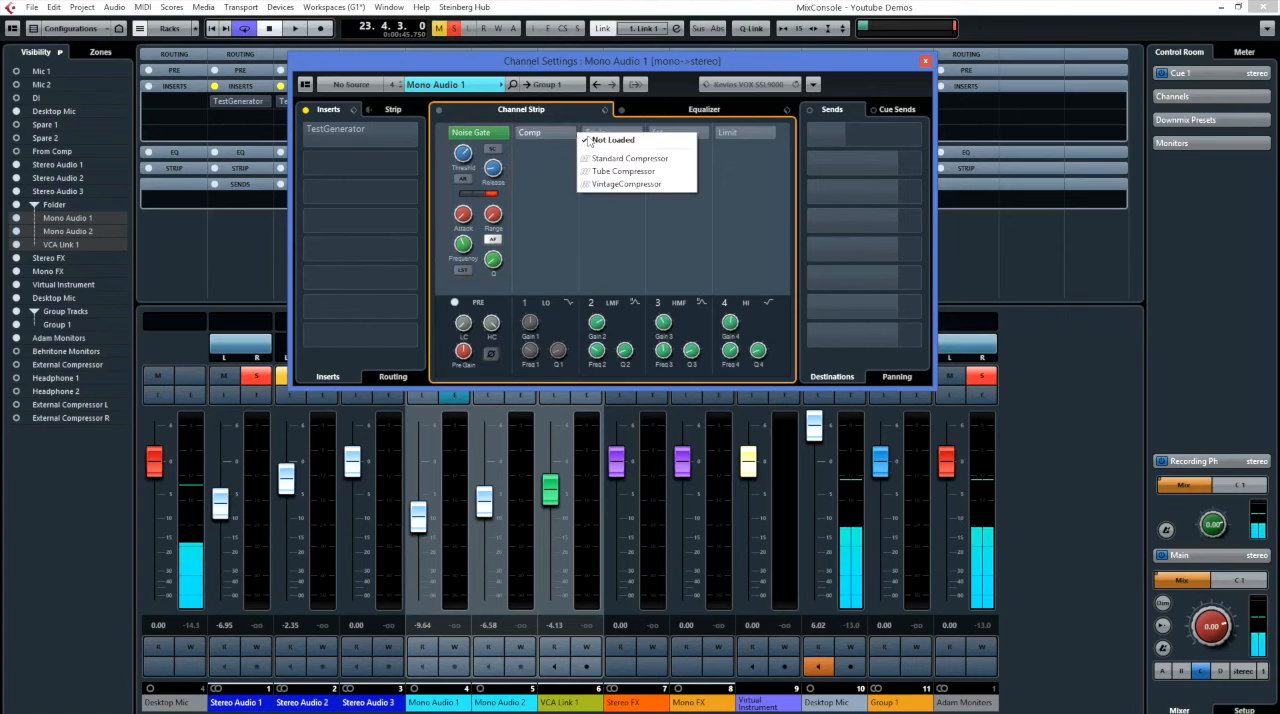
click(605, 185)
click(642, 132)
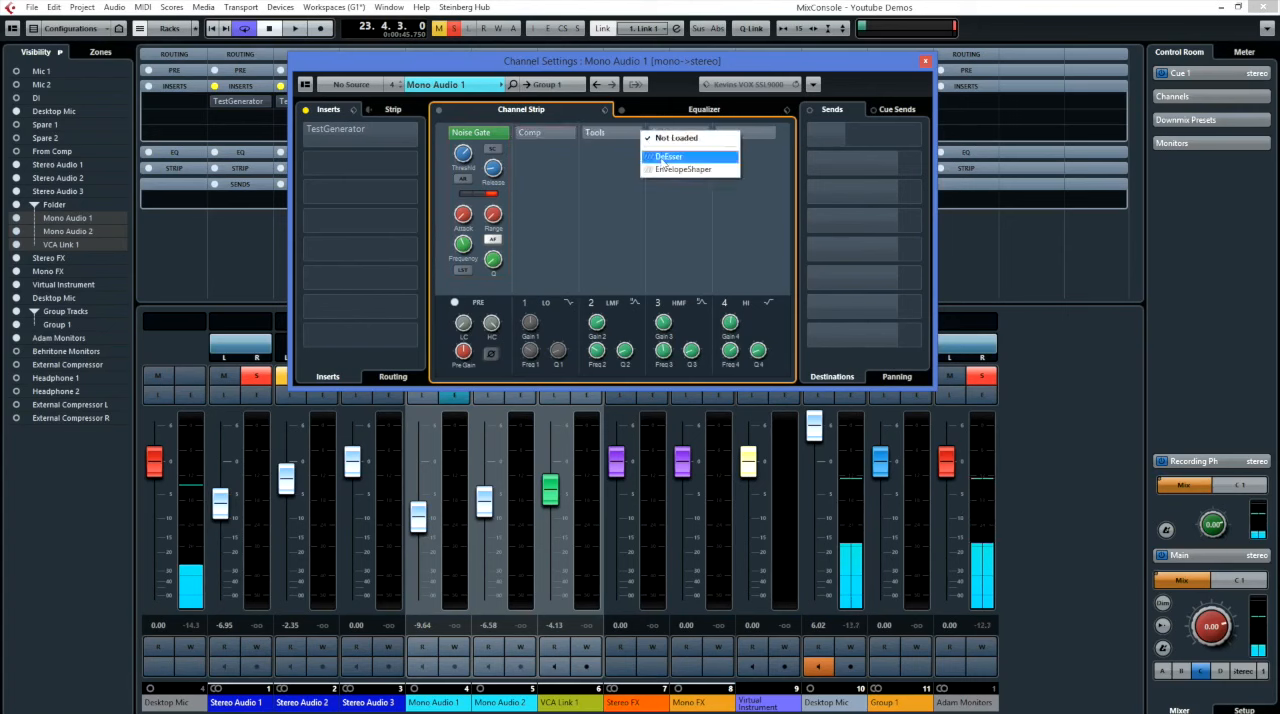
click(693, 136)
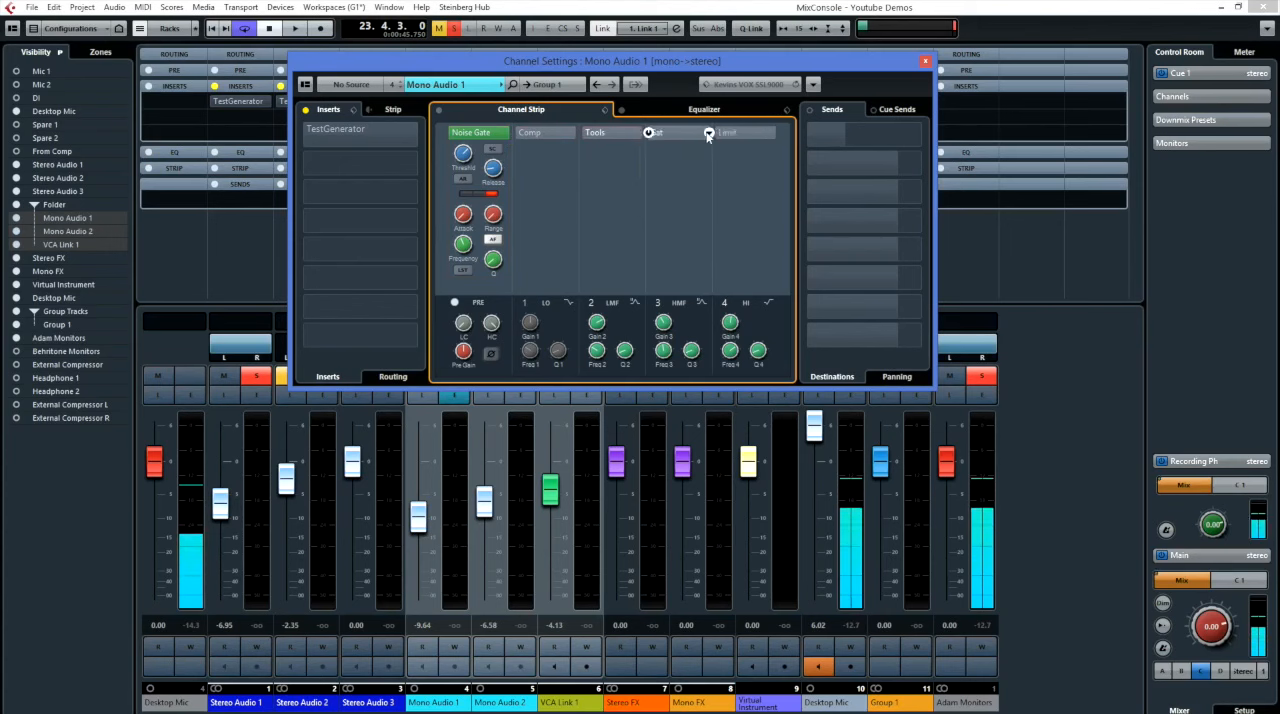
click(710, 136)
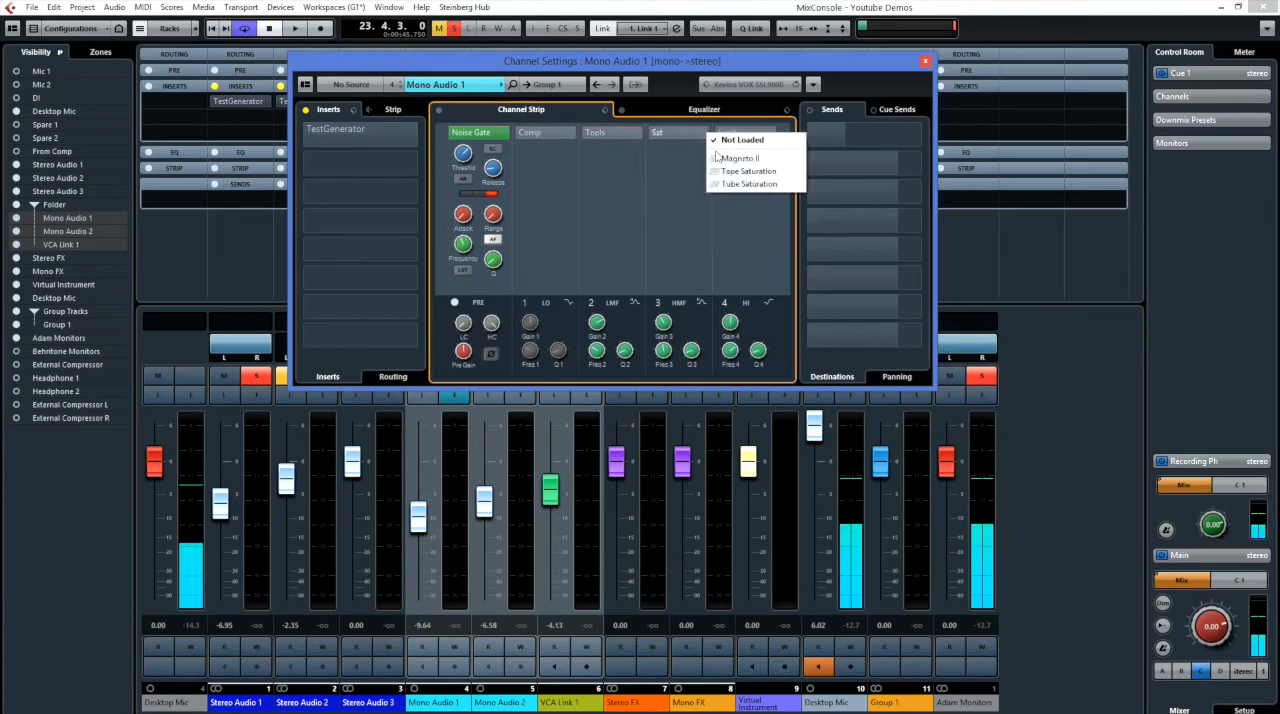
click(756, 210)
click(782, 135)
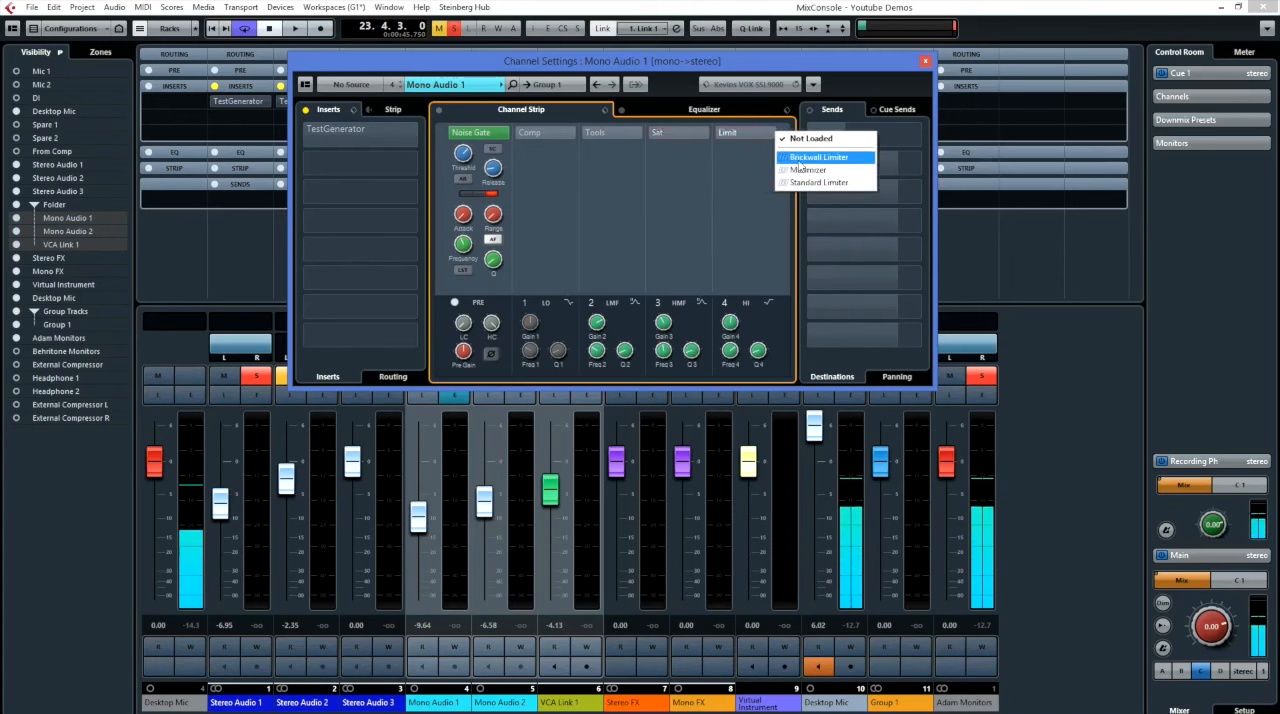
click(772, 224)
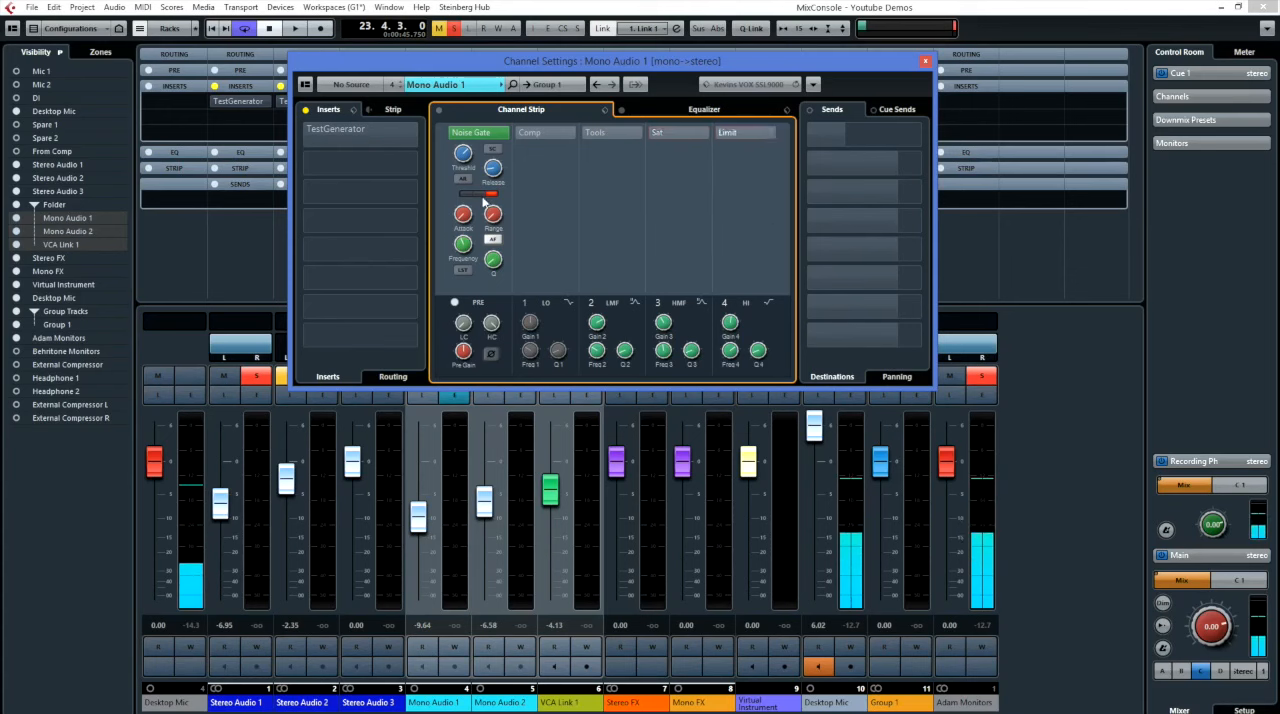
Show Mono Audio 1's strip module order in place of the inserts and move EQ Position ahead of Comp.
click(393, 110)
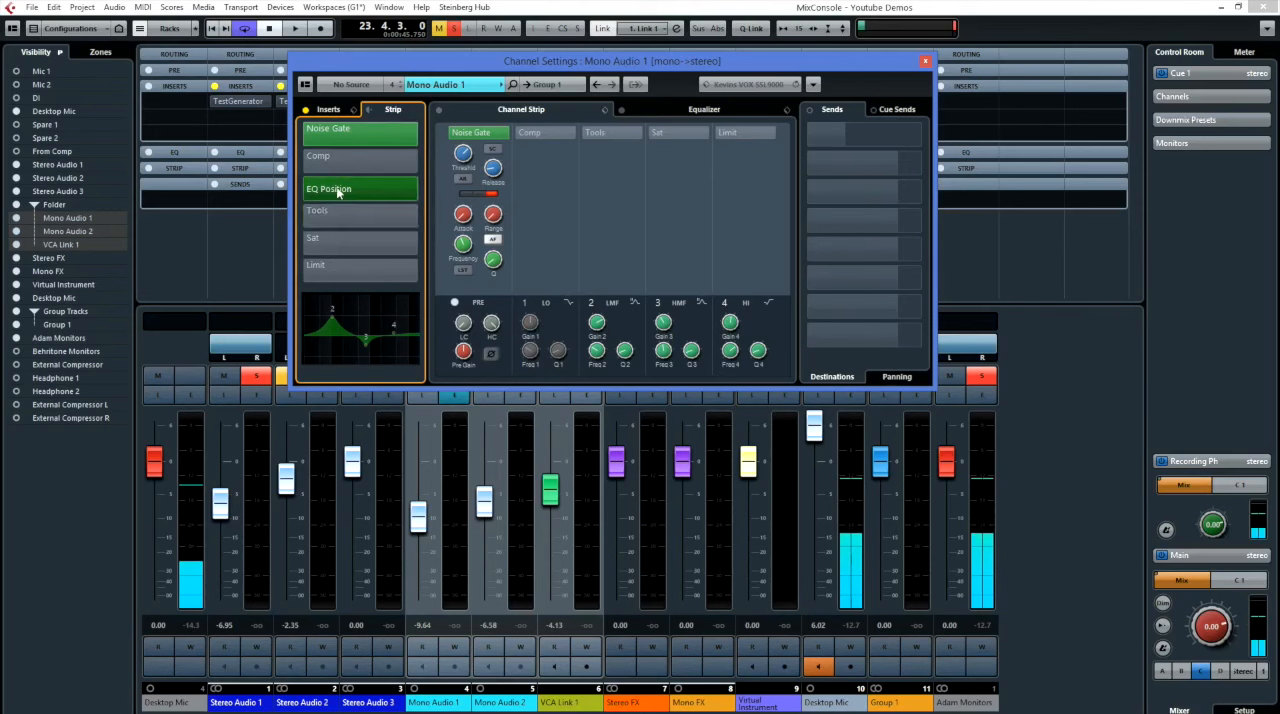
click(370, 112)
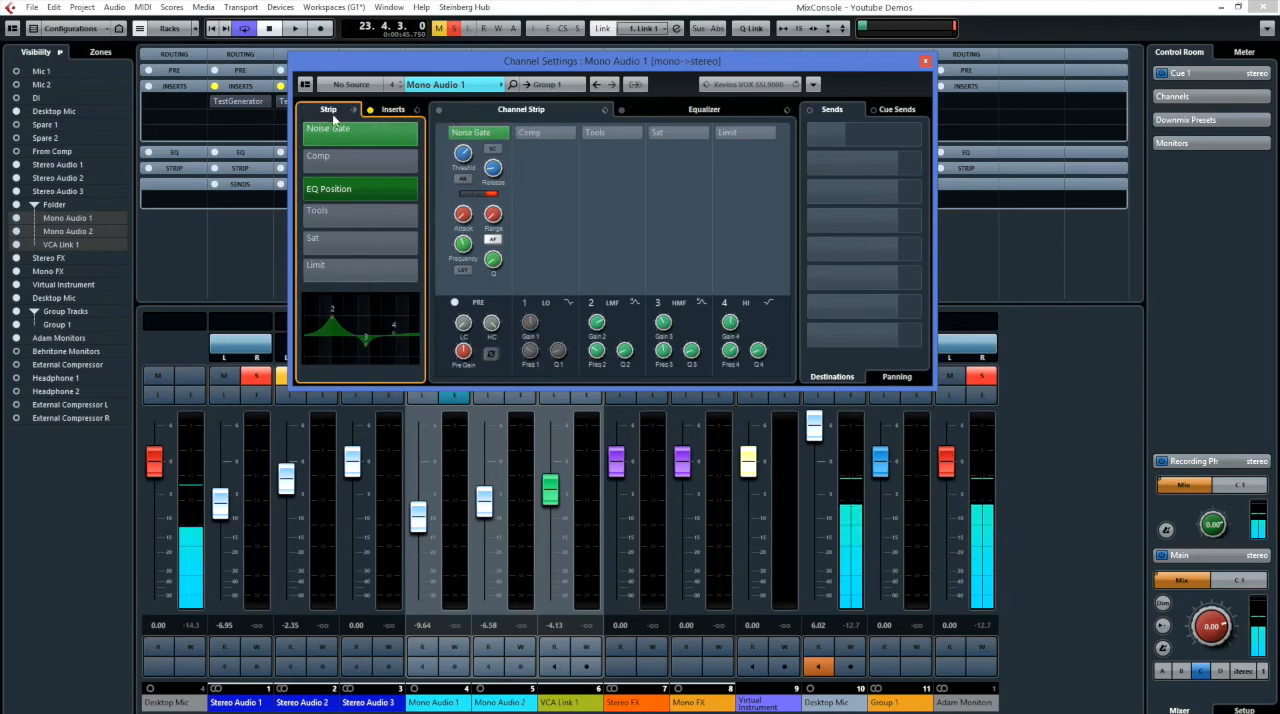
click(354, 111)
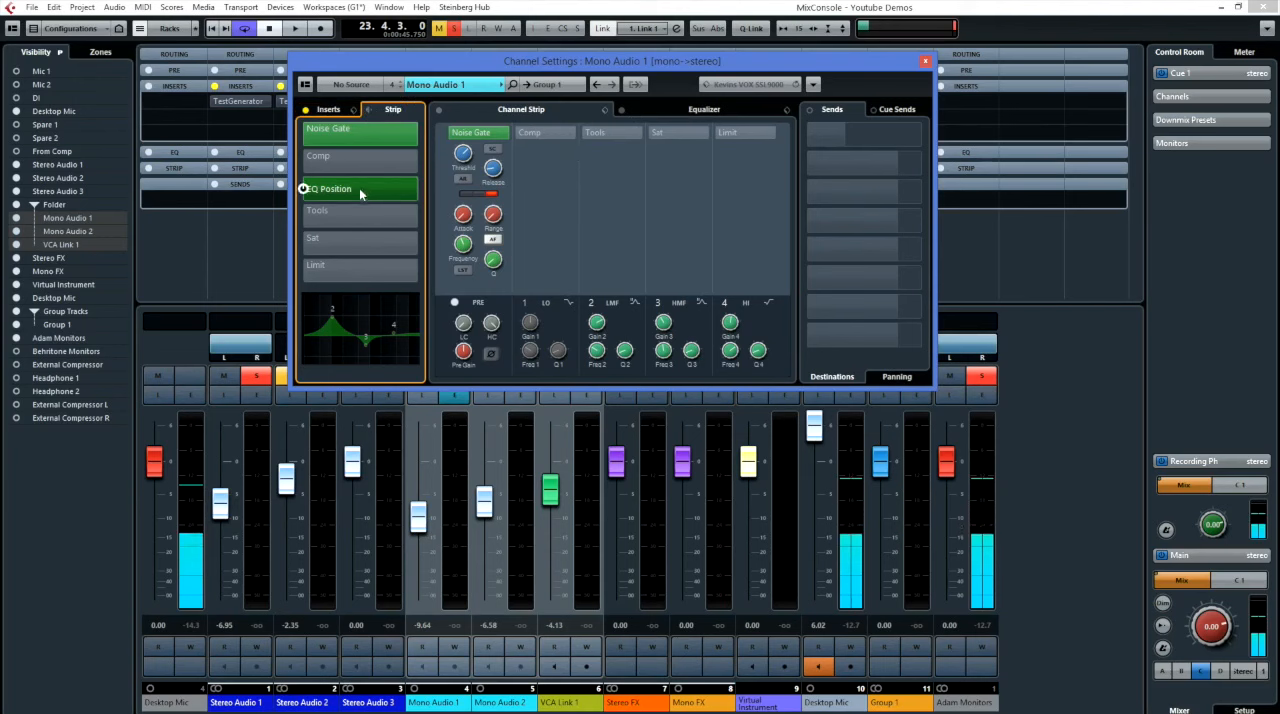
drag(363, 187, 369, 161)
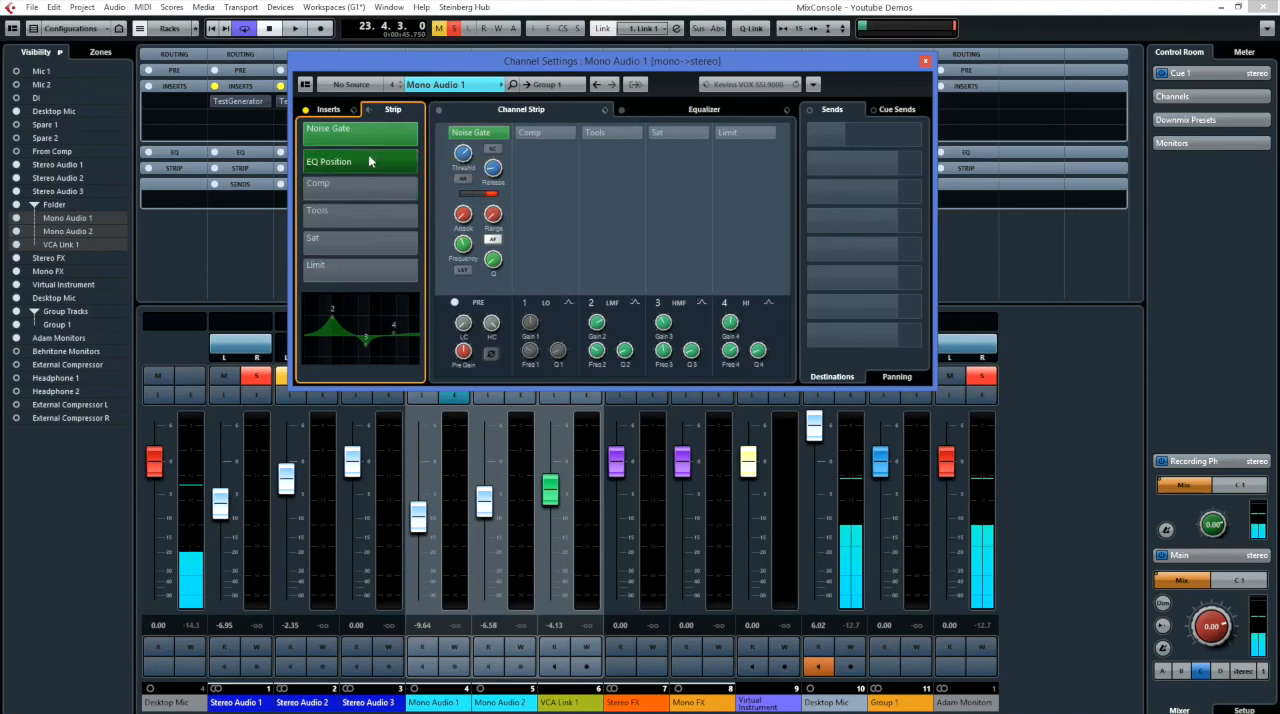
Load the DeEsser and VintageCompressor modules in Mono Audio 1's channel strip.
click(350, 210)
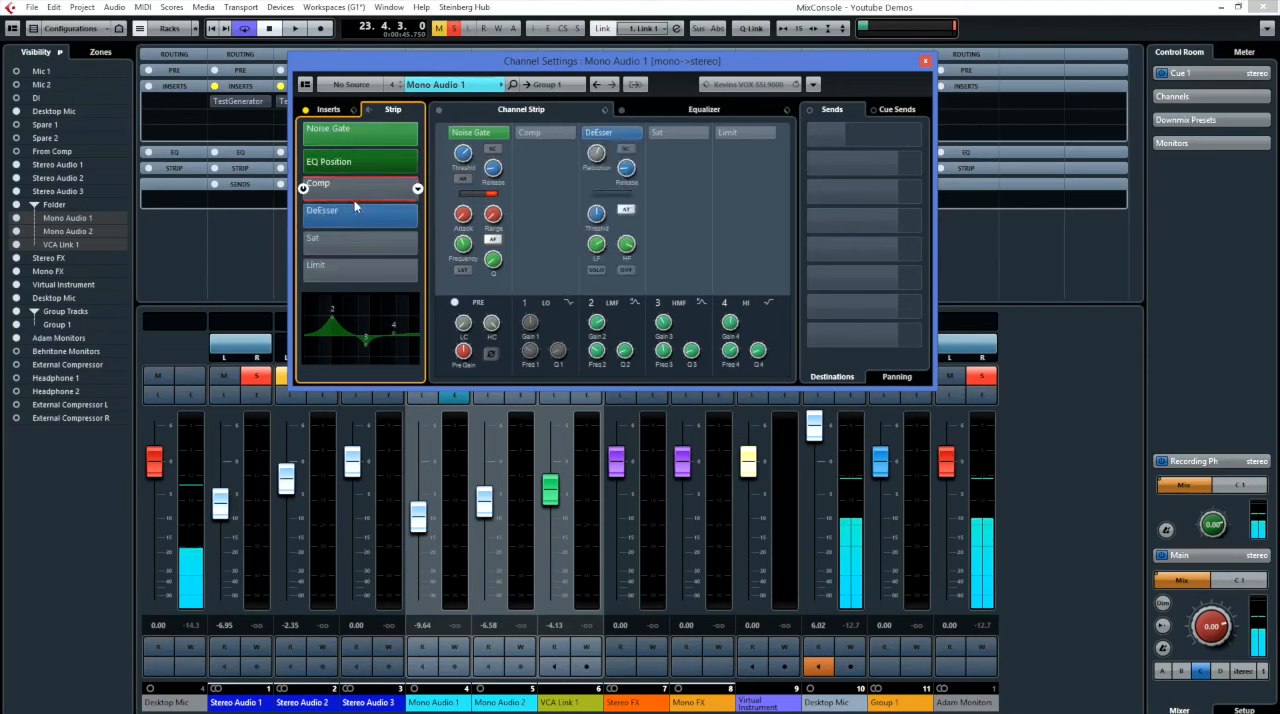
click(303, 188)
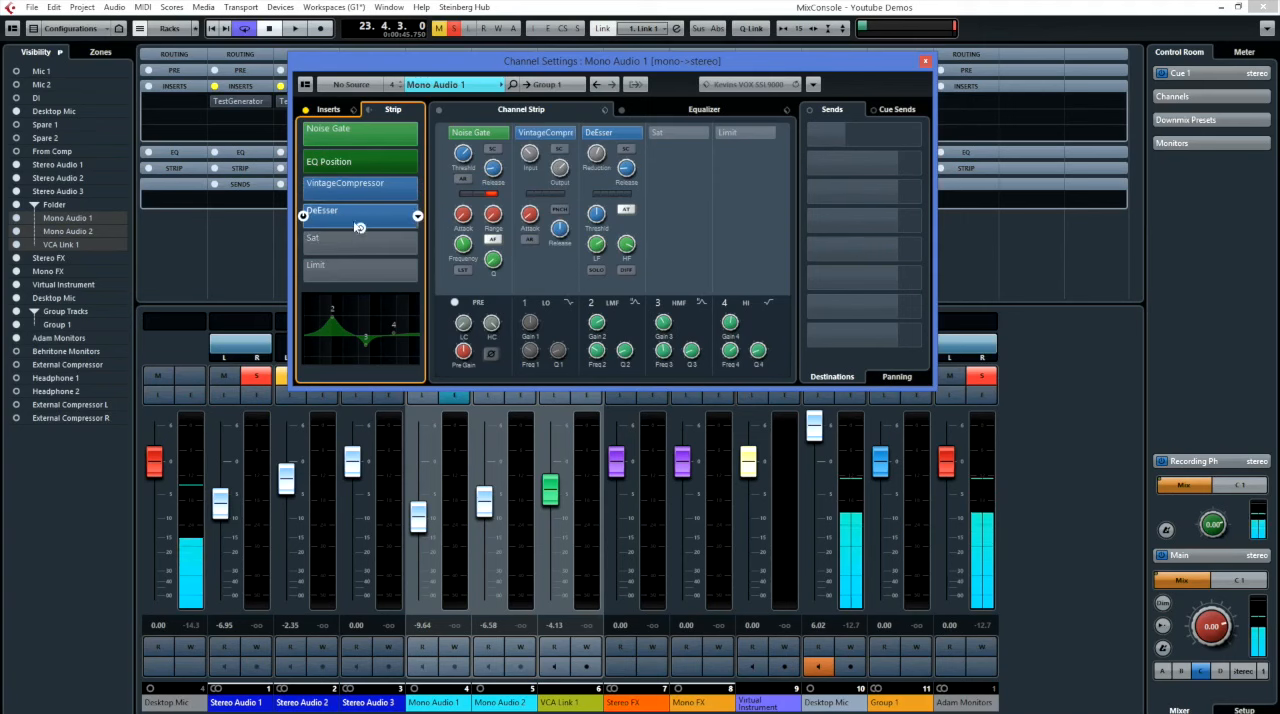
Reorder the strip as VintageCompressor, Noise Gate, EQ Position, DeEsser and raise the low-cut filter in the Pre section.
drag(355, 163, 355, 190)
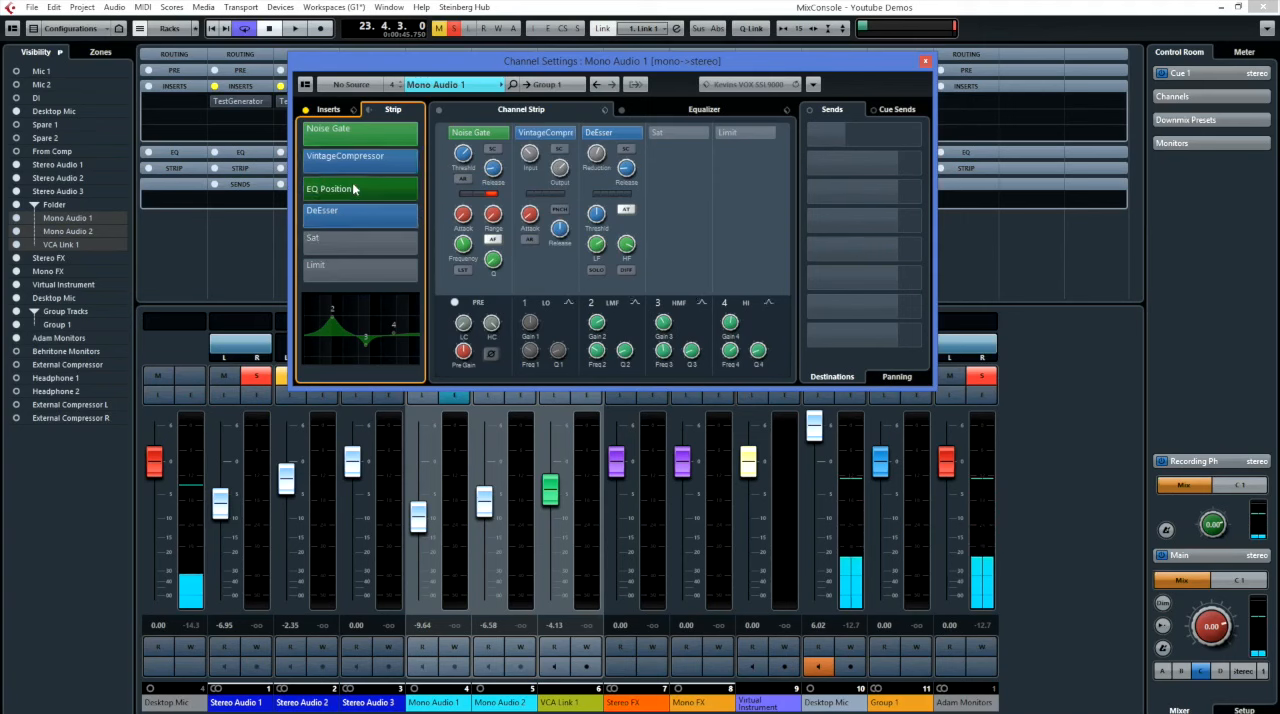
drag(357, 134, 356, 163)
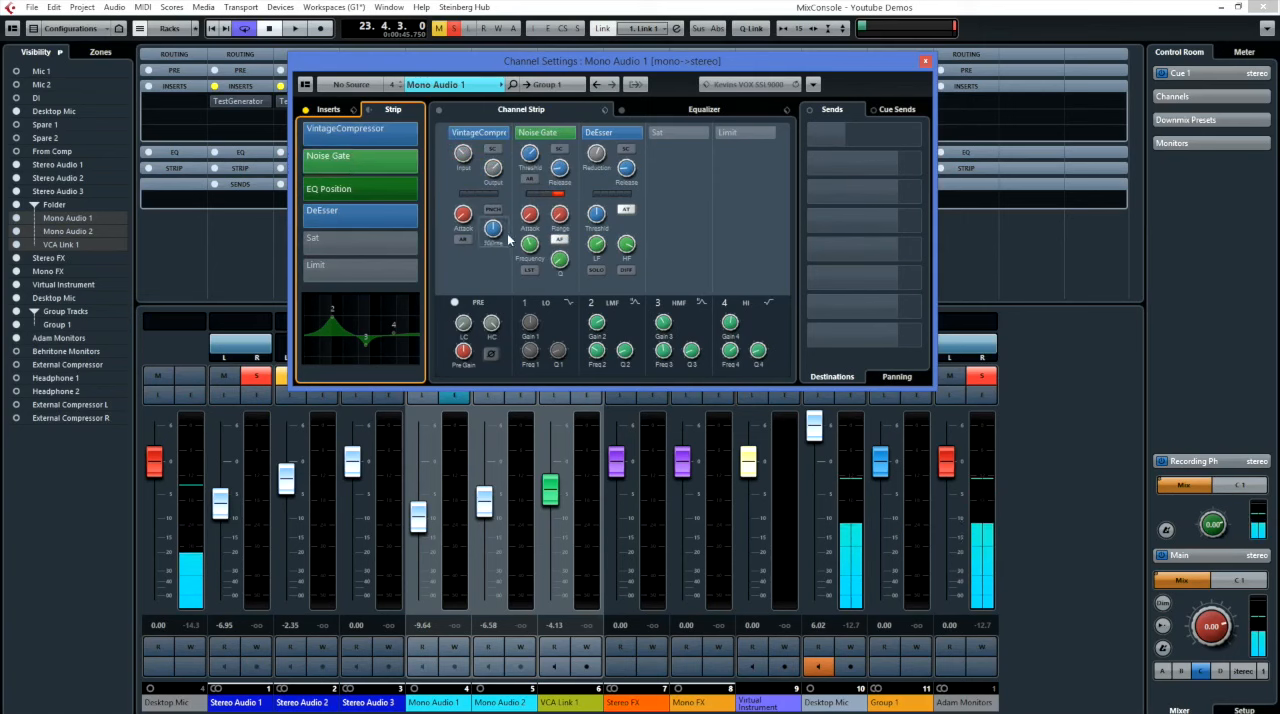
drag(464, 325, 466, 308)
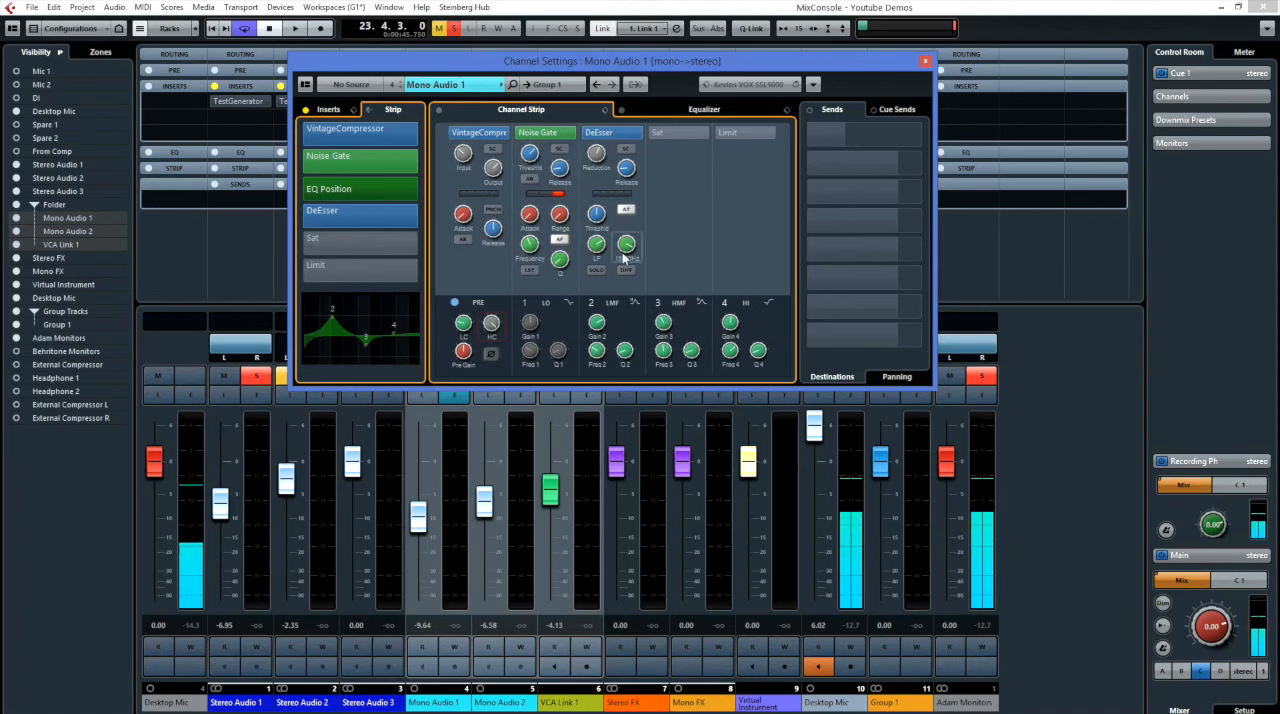
Add the Channel Faders section to the channel settings window and try toggling the Direct Routing and Channel Inserts sections.
drag(337, 62, 305, 88)
click(272, 108)
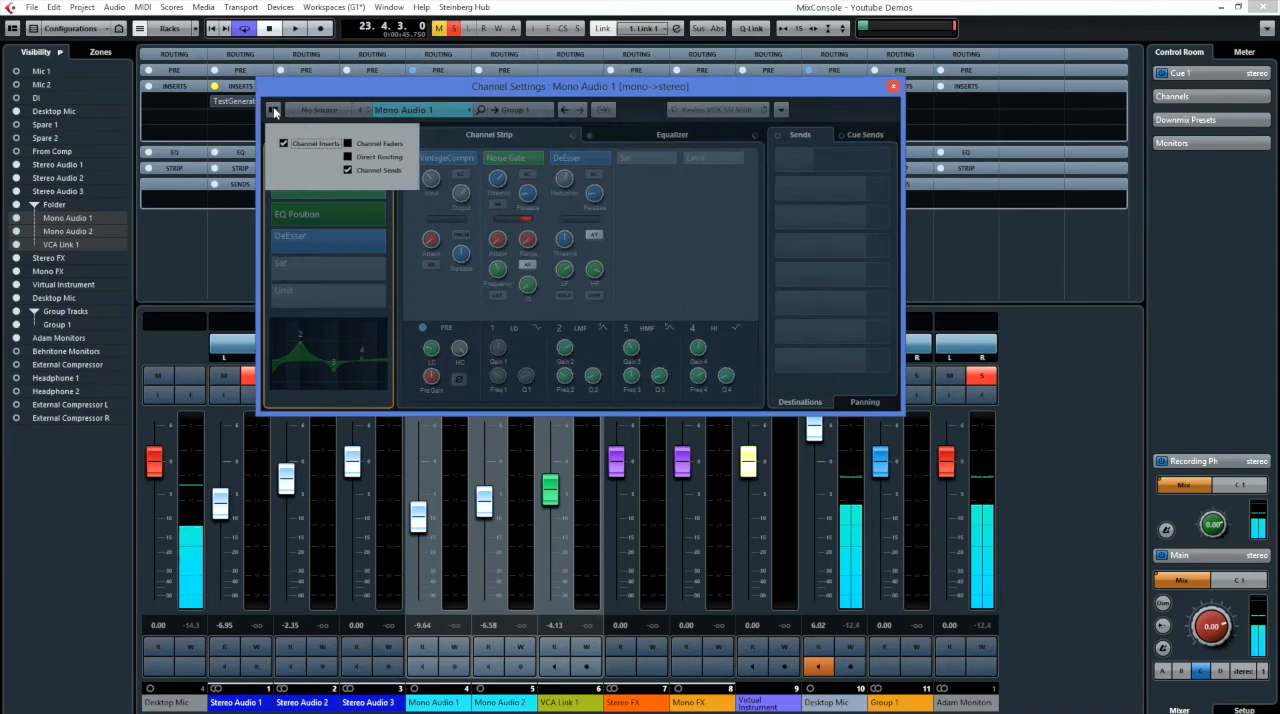
click(348, 144)
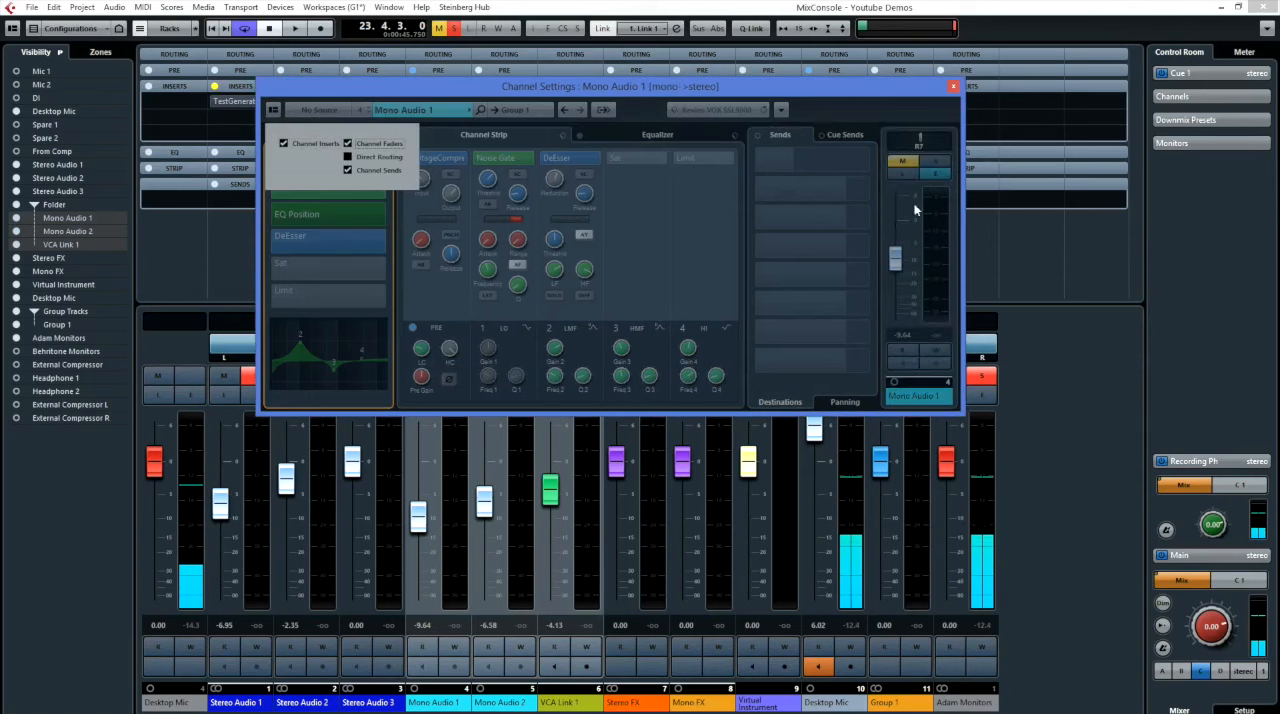
click(347, 157)
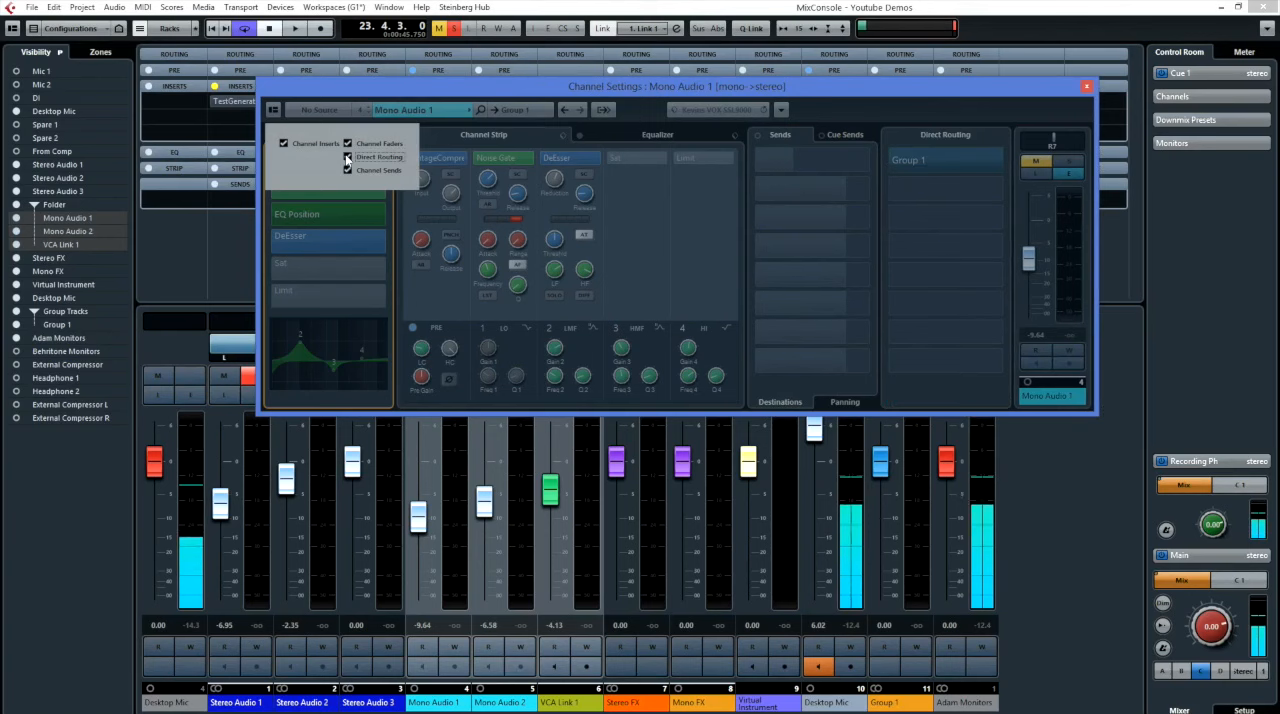
click(347, 157)
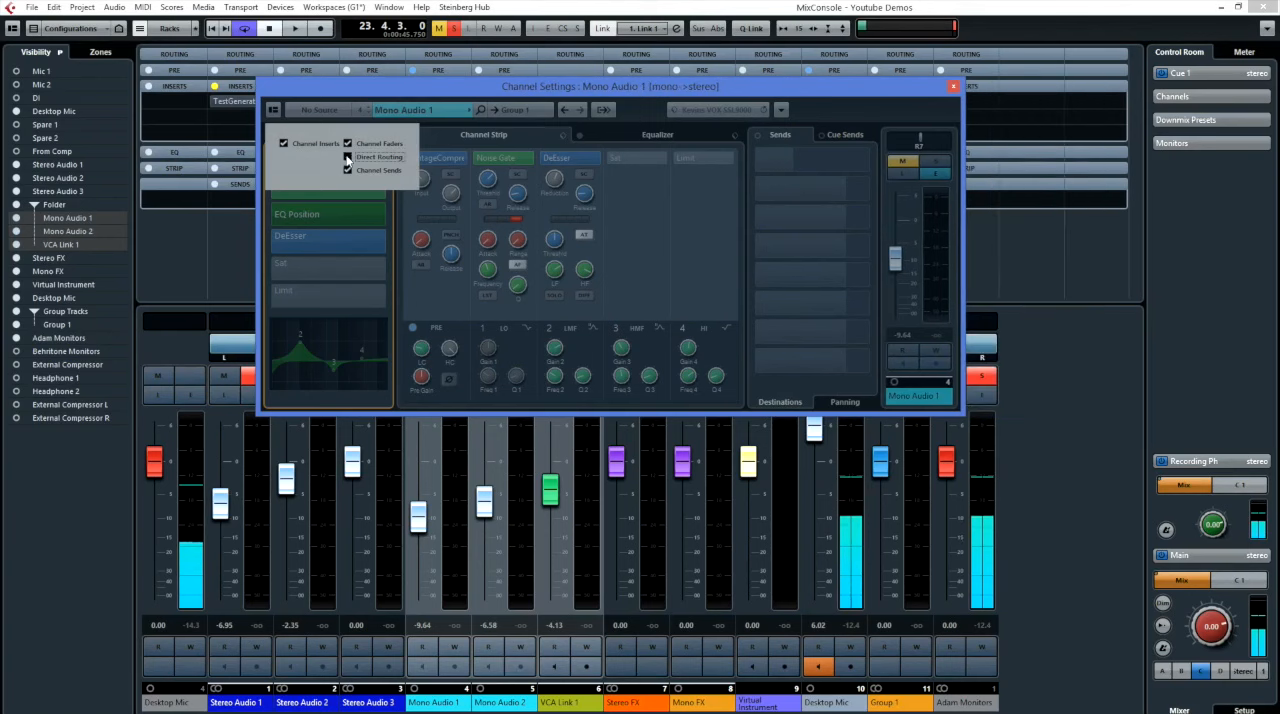
click(285, 143)
click(285, 144)
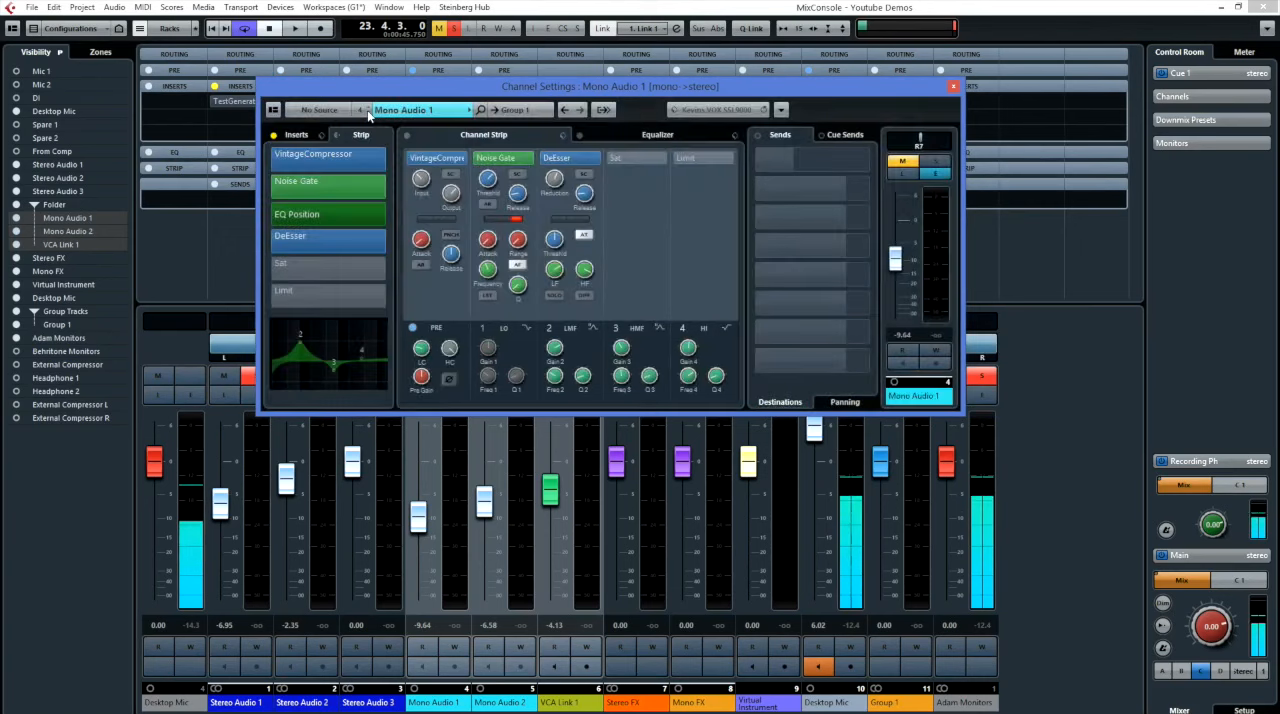
Step the channel settings through the mixer channels to Stereo FX and display its output chain beside the fader.
click(369, 117)
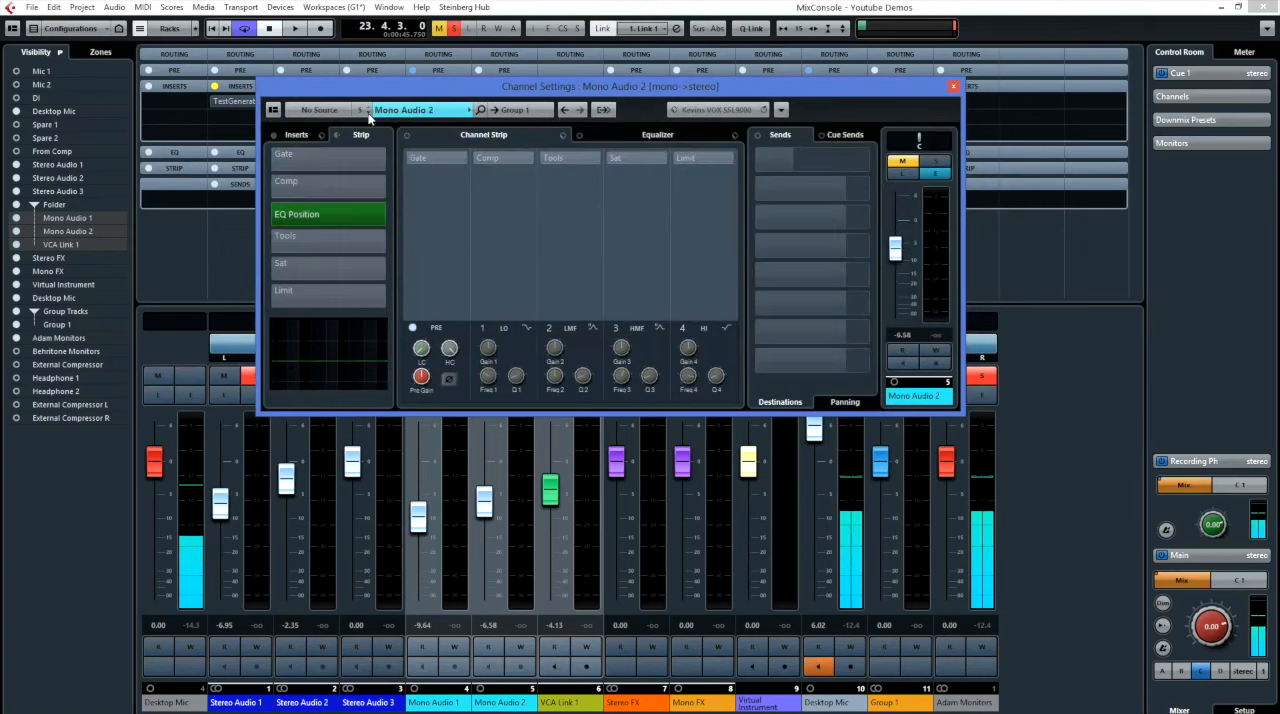
click(369, 117)
click(369, 107)
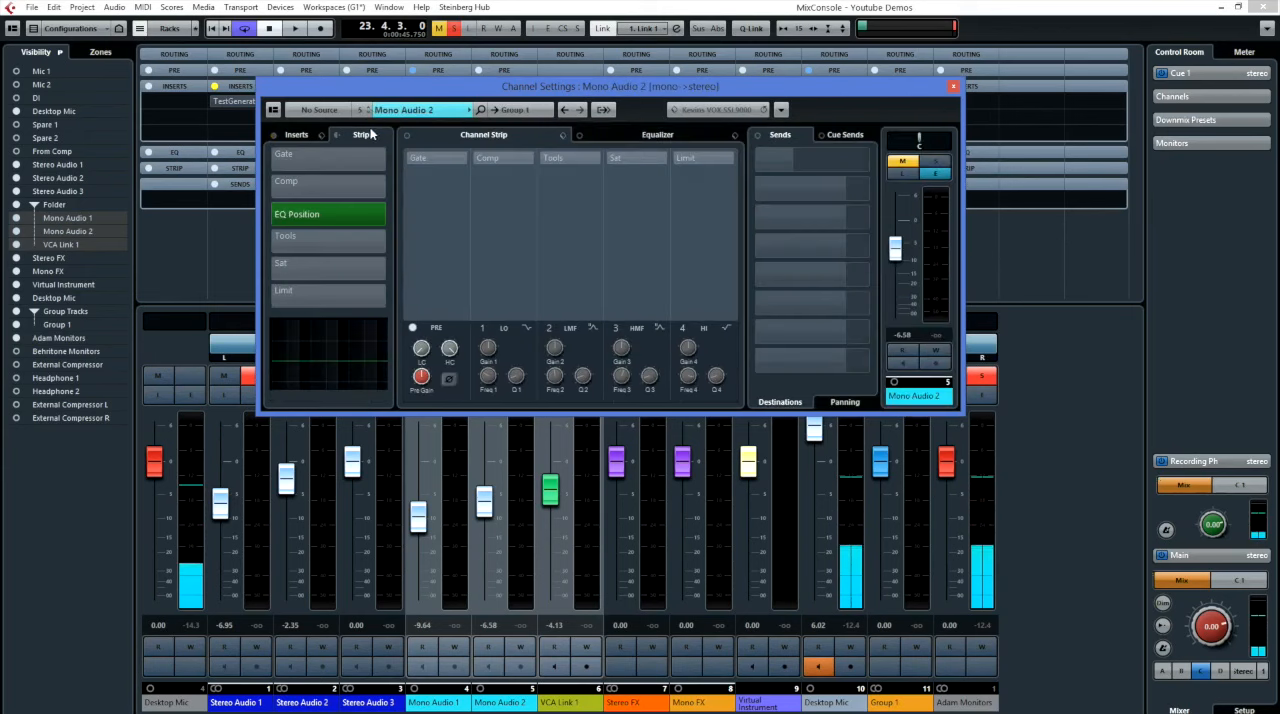
click(953, 86)
click(519, 398)
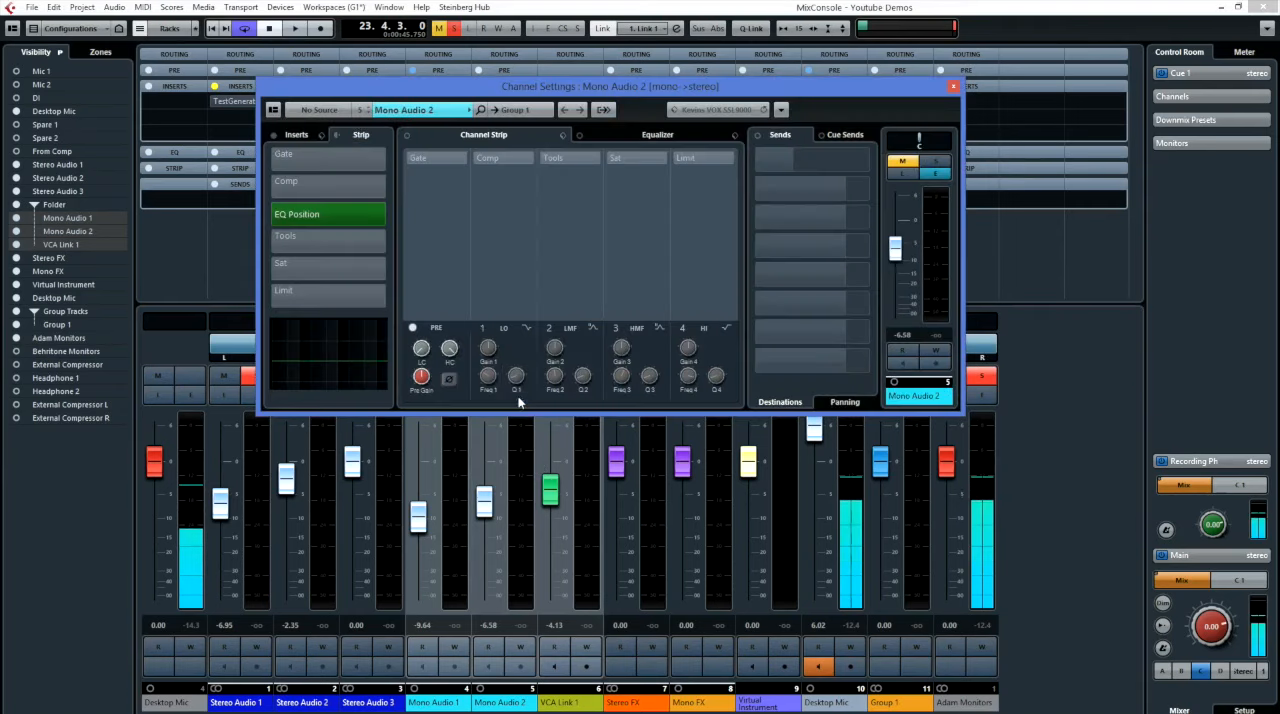
scroll(368, 114, down, 2)
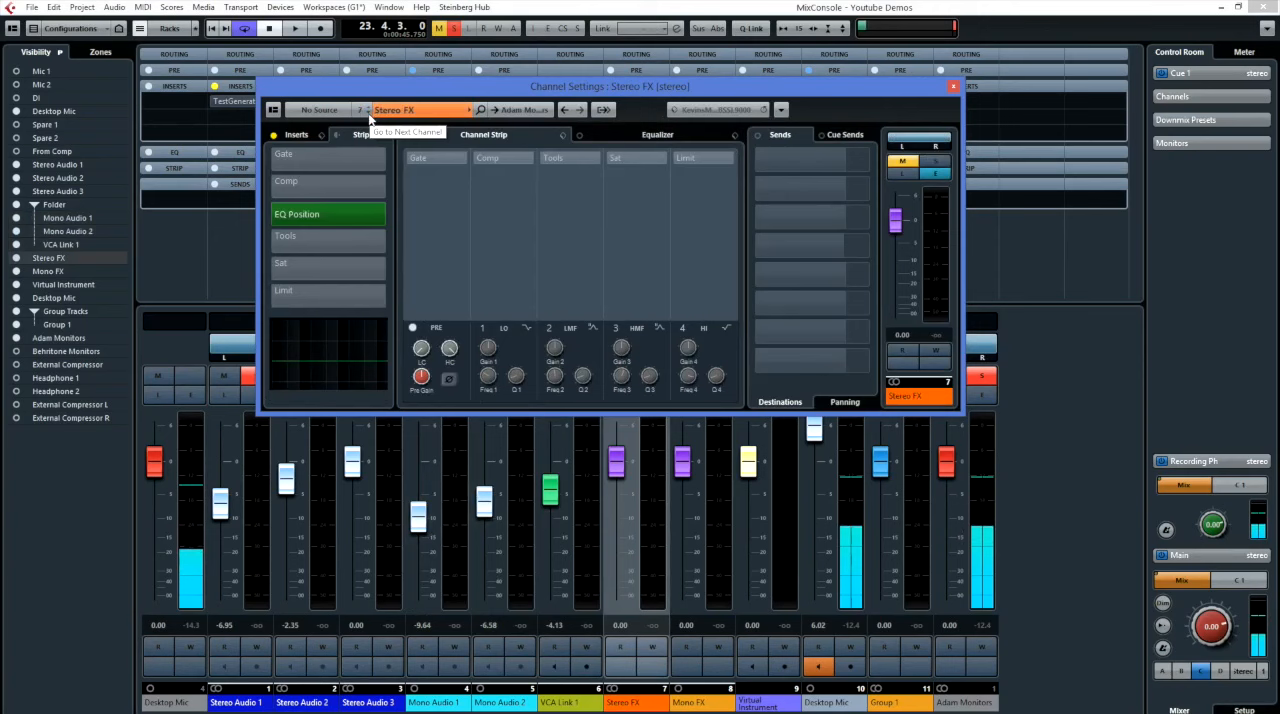
click(368, 113)
click(367, 109)
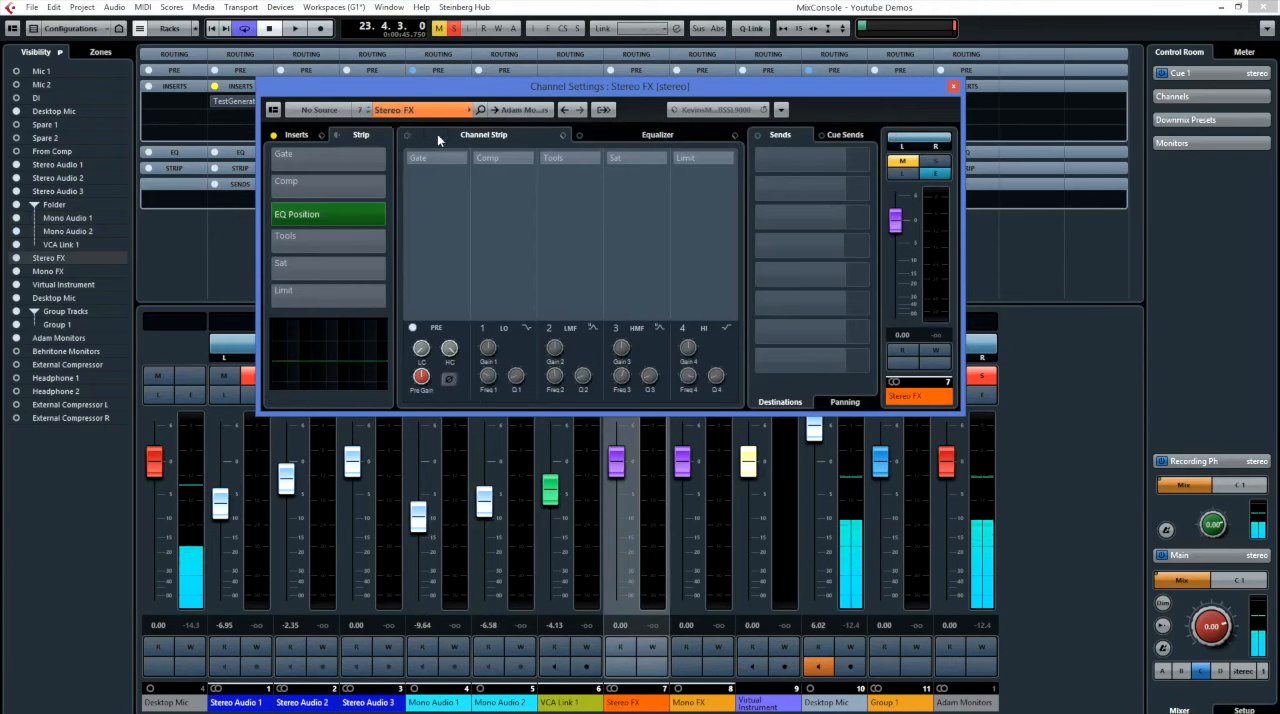
click(603, 110)
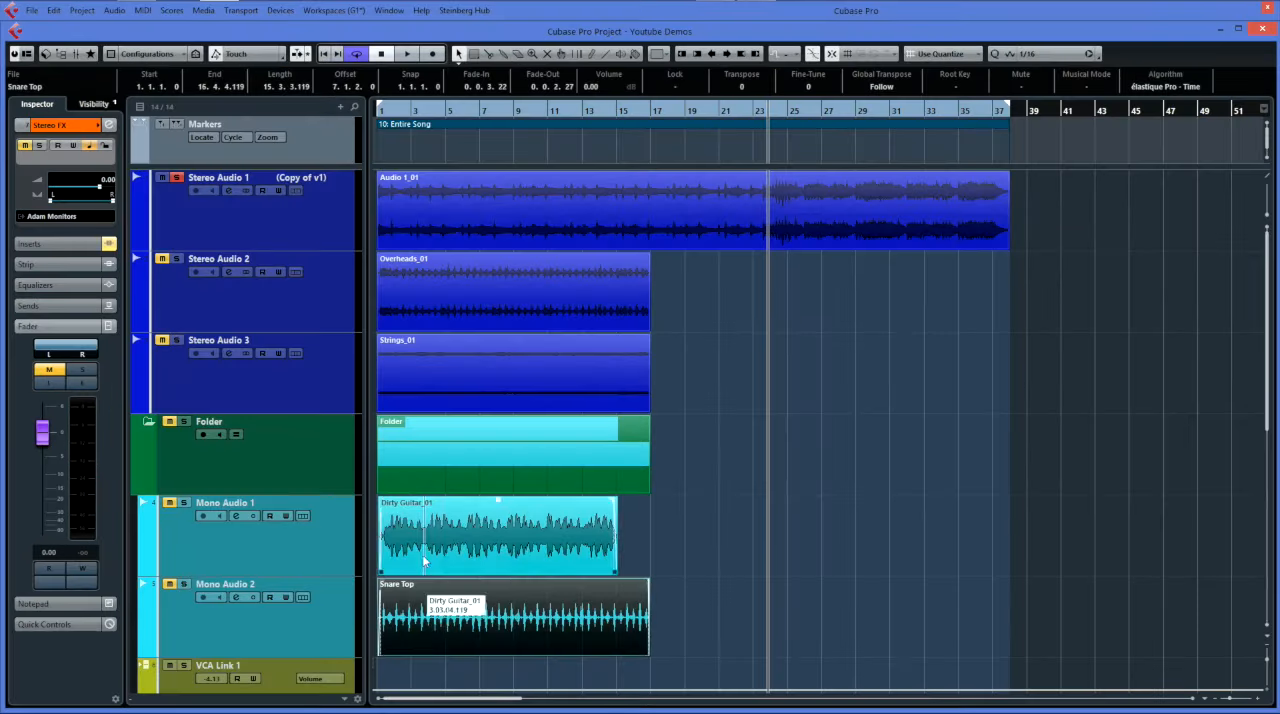
Open the Dirty Guitar_01 event on Mono Audio 1 in the Sample Editor and view its Definition and AudioWarp sections.
click(424, 563)
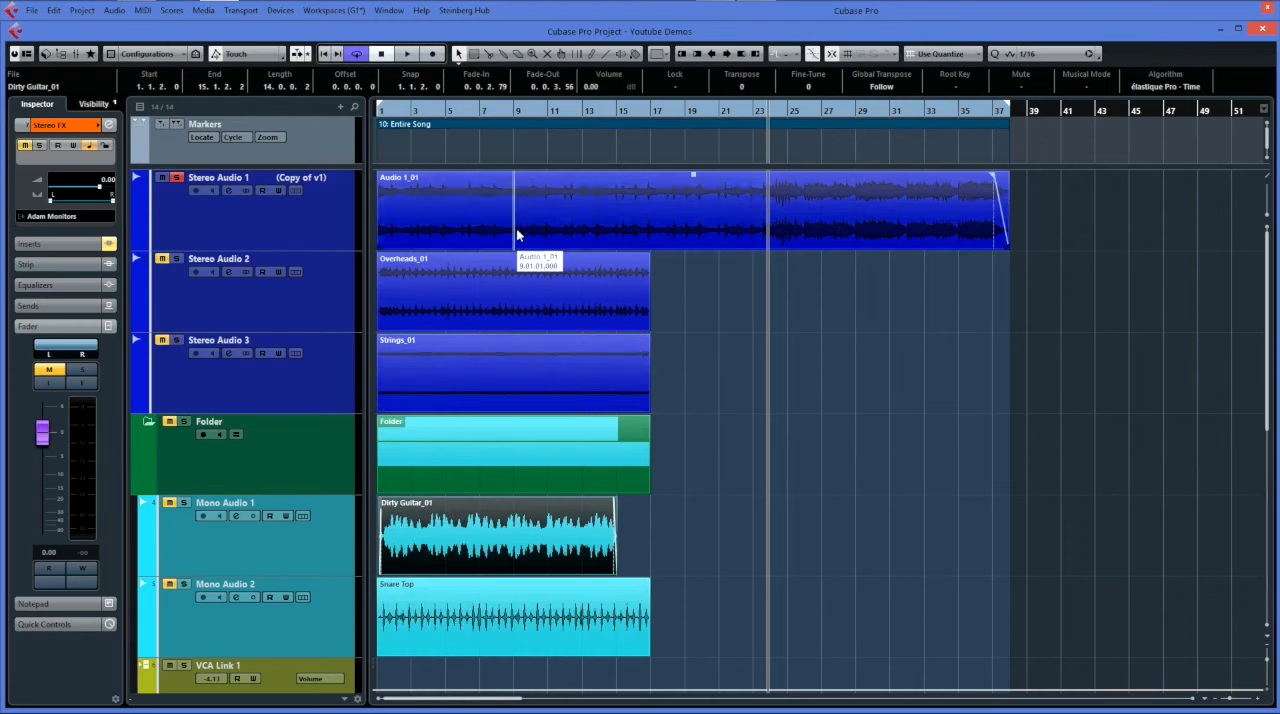
double_click(474, 565)
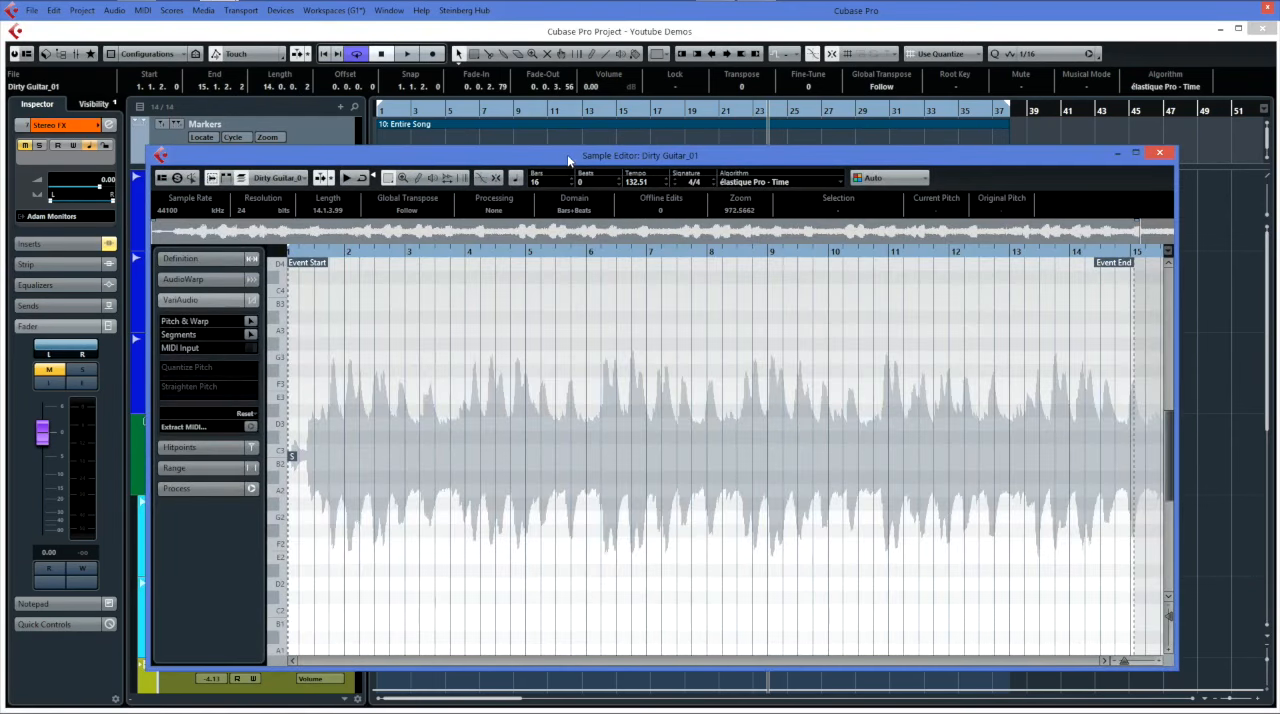
drag(567, 154, 529, 126)
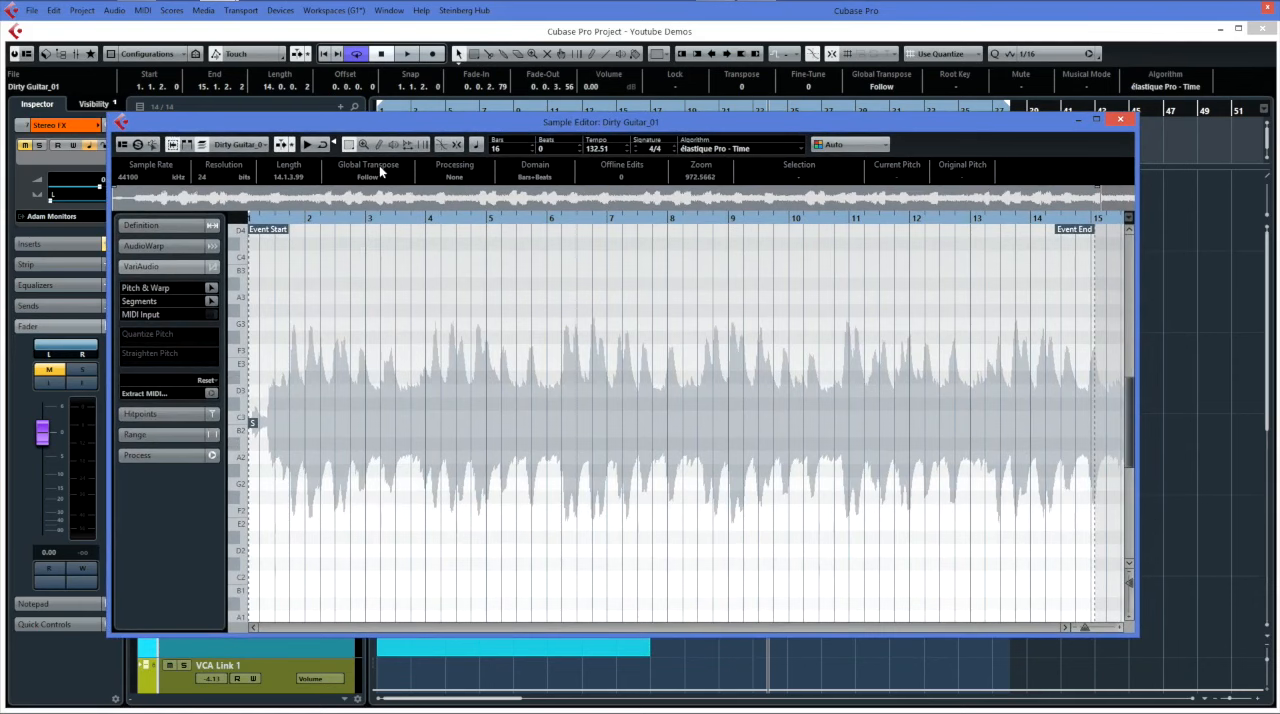
click(175, 245)
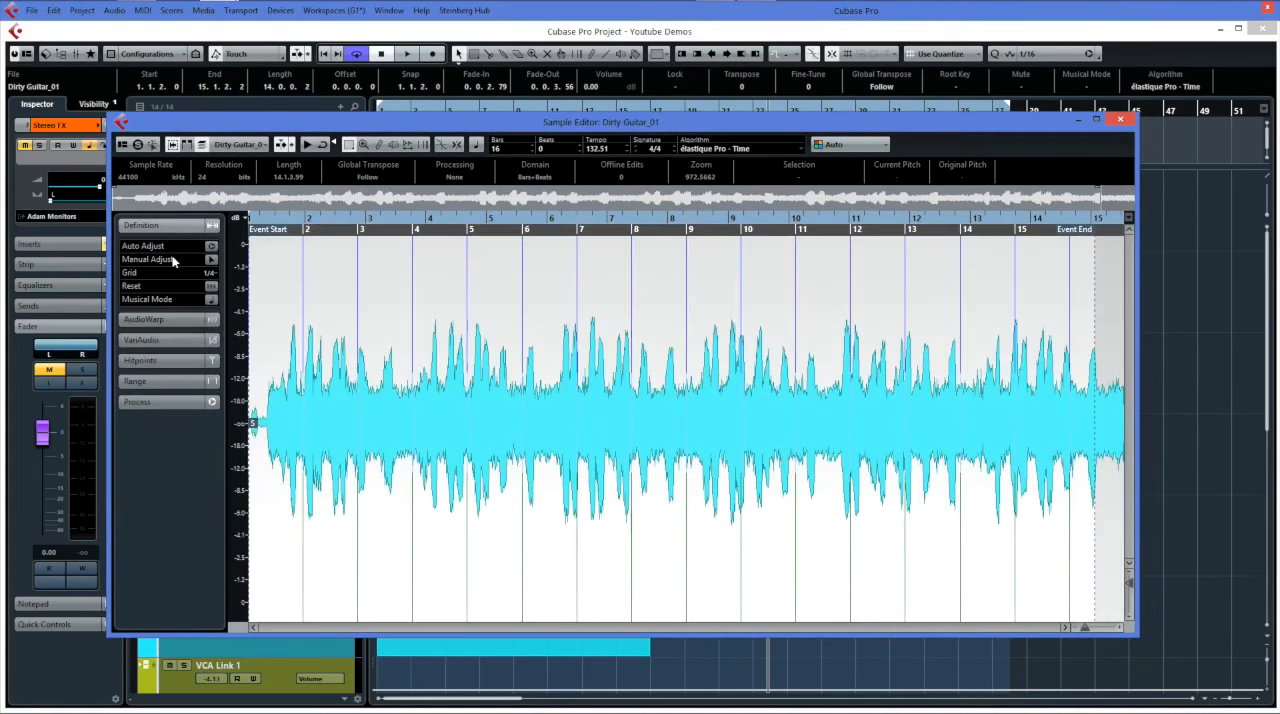
click(168, 319)
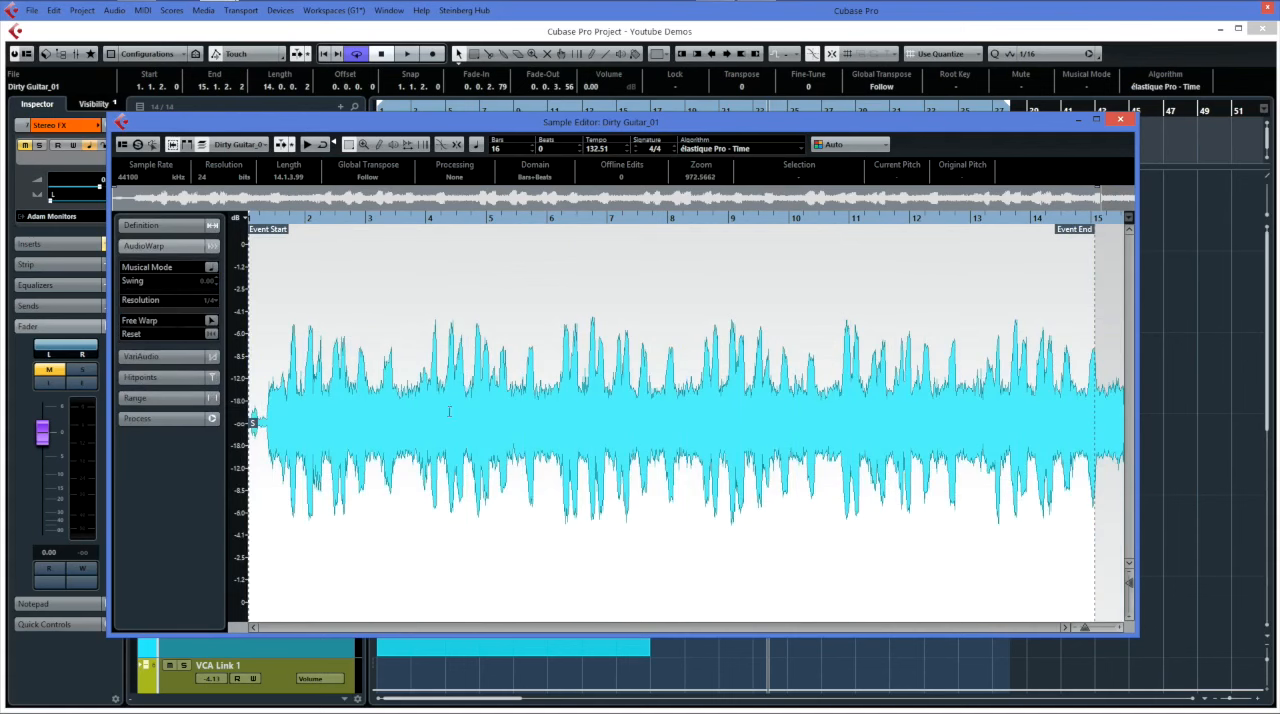
Activate VariAudio's Pitch & Warp mode to analyse Dirty Guitar_01 into pitch segments.
click(155, 354)
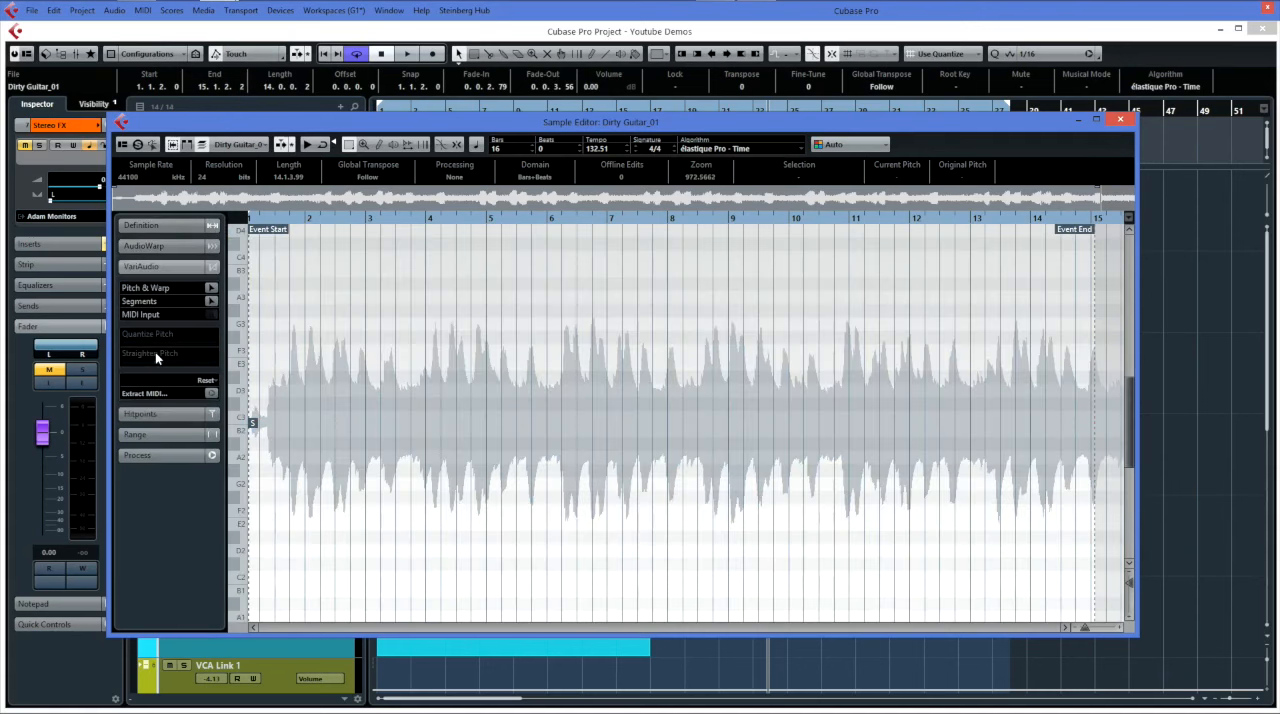
click(211, 290)
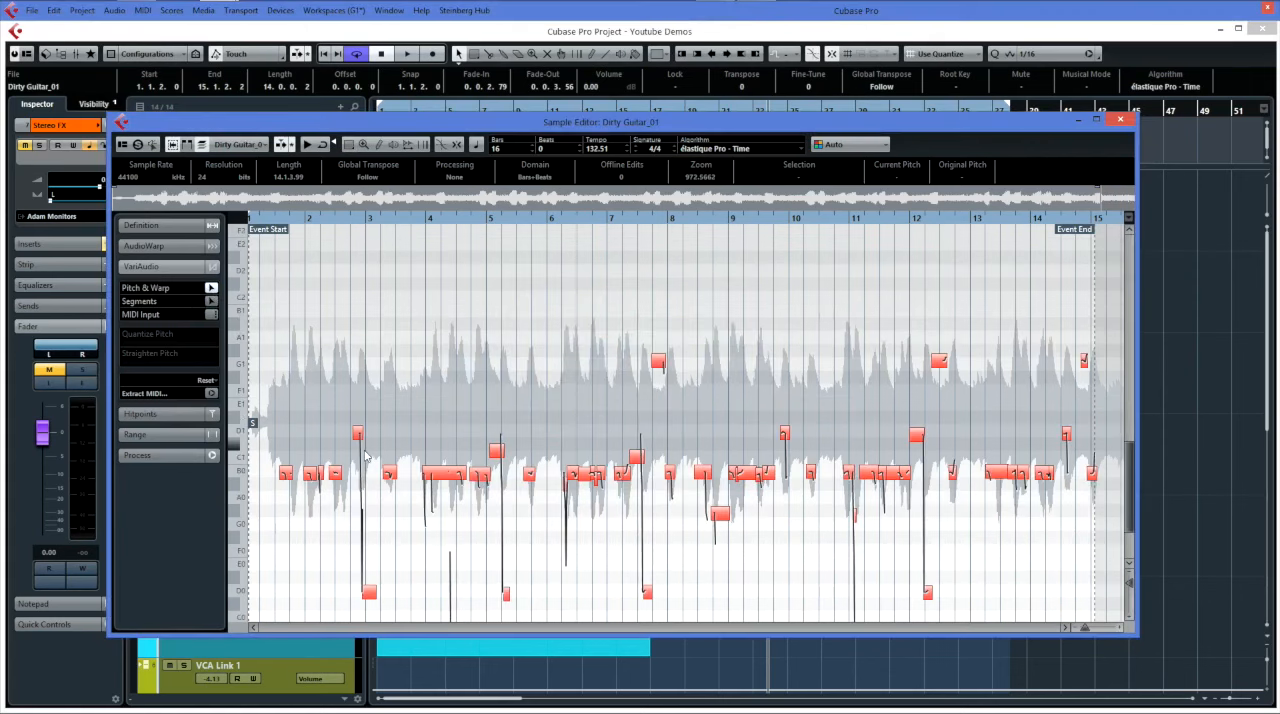
scroll(366, 456, down, 2)
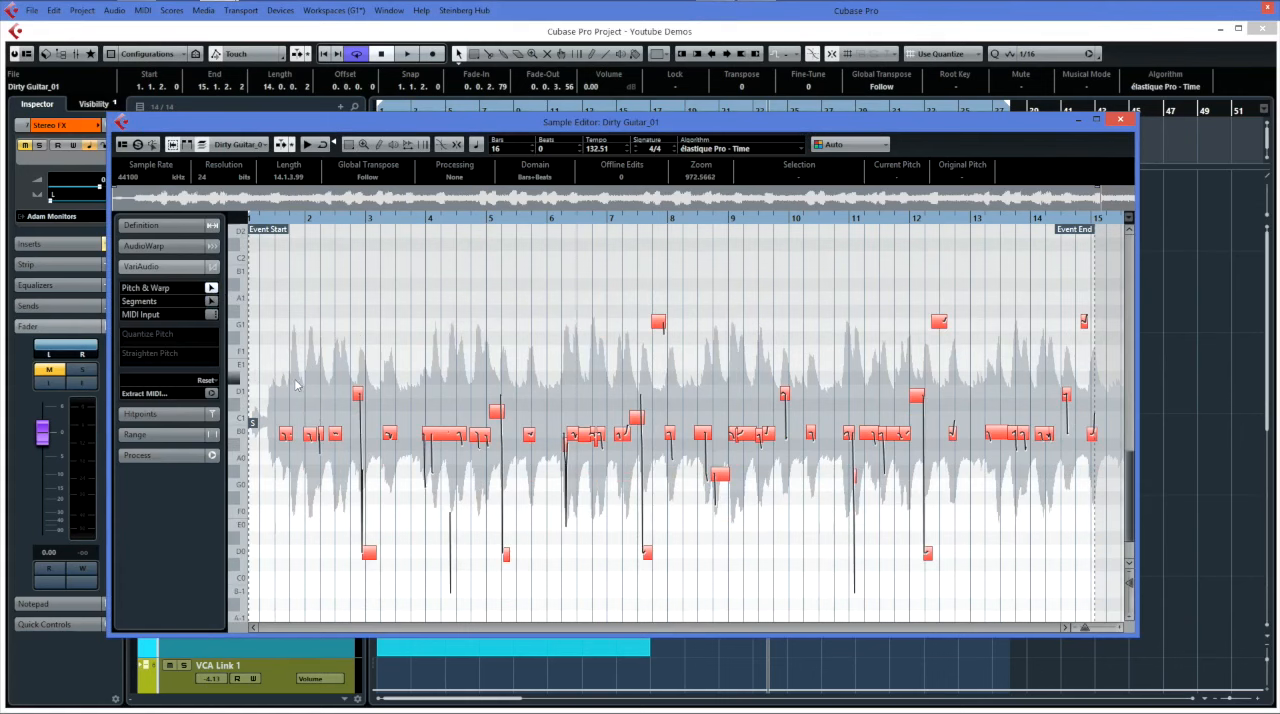
Select all of Dirty Guitar_01's pitch segments below the G1 ones and partially quantize their pitch.
drag(273, 369, 1105, 578)
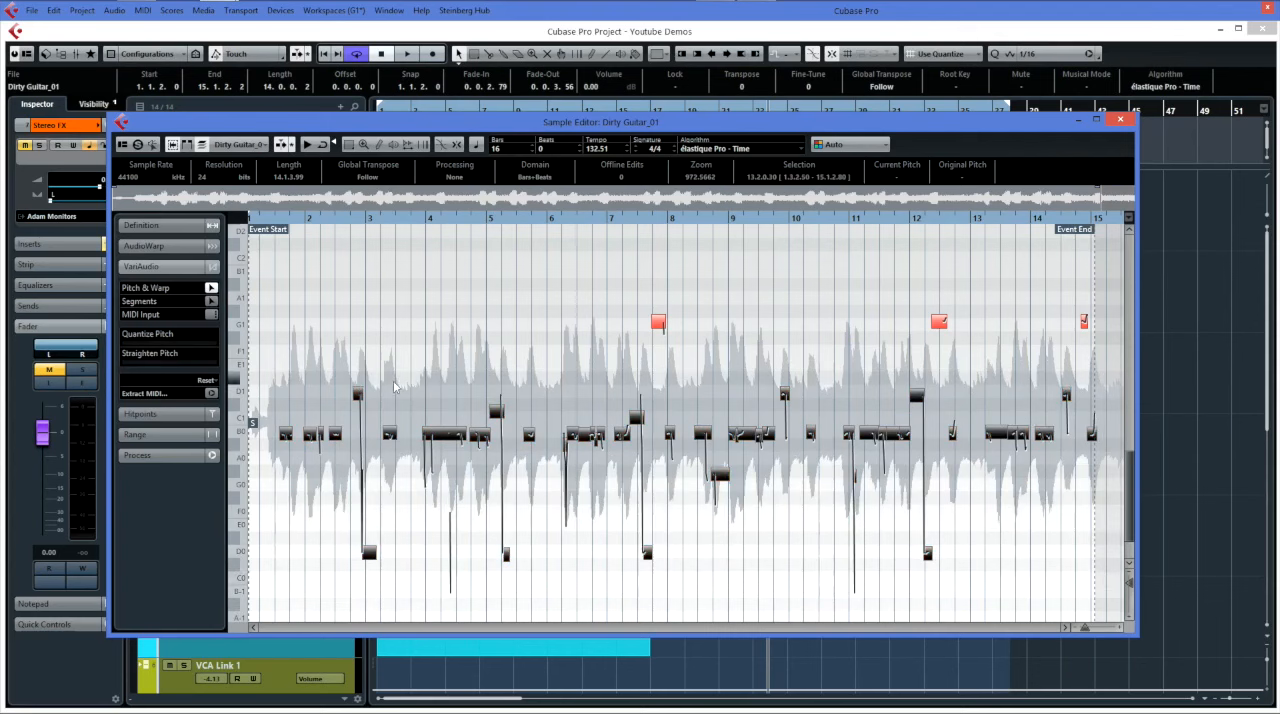
click(166, 346)
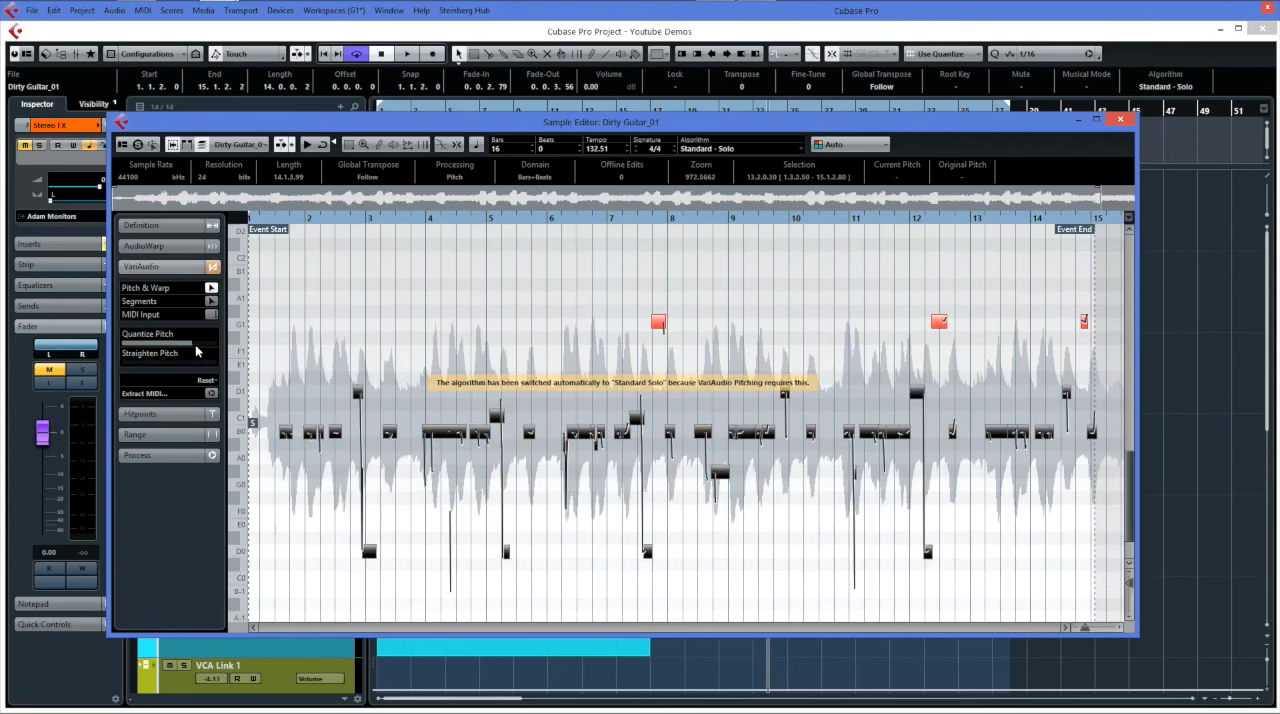
Try partially straightening the pitch of the selected Dirty Guitar_01 segments, and set the straightening amount back to zero.
click(165, 362)
drag(163, 362, 196, 371)
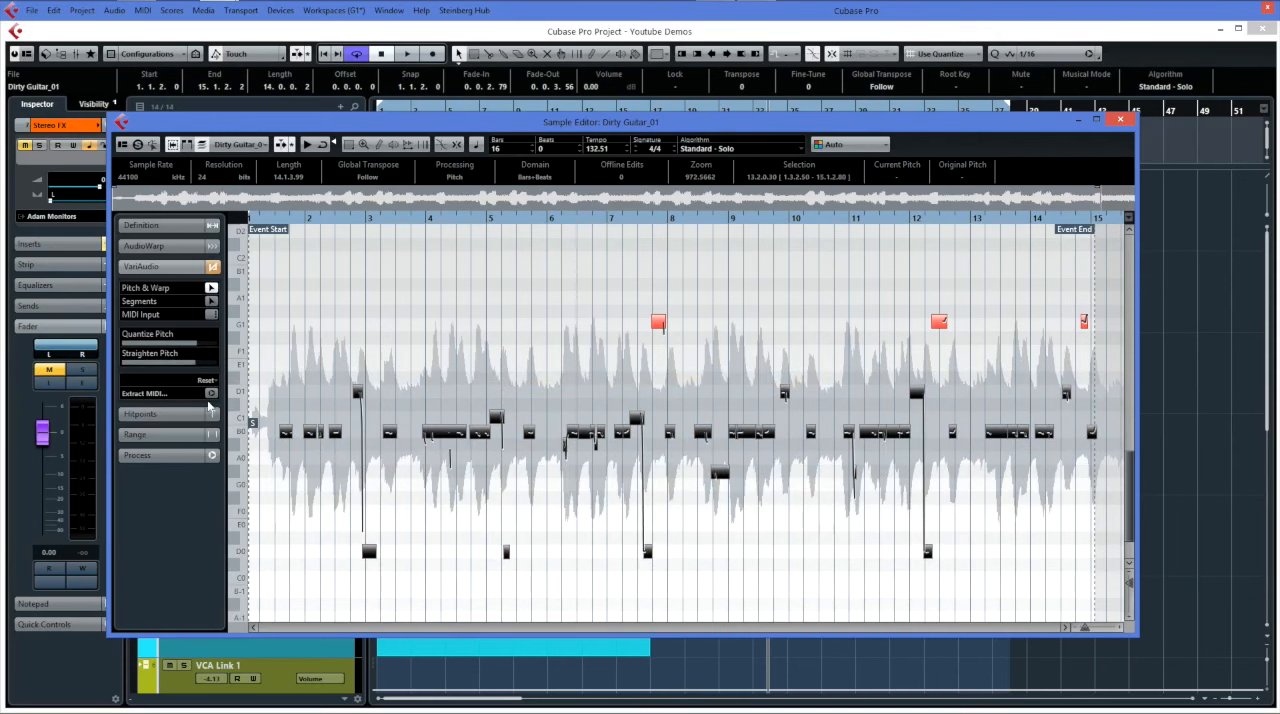
drag(197, 367, 110, 364)
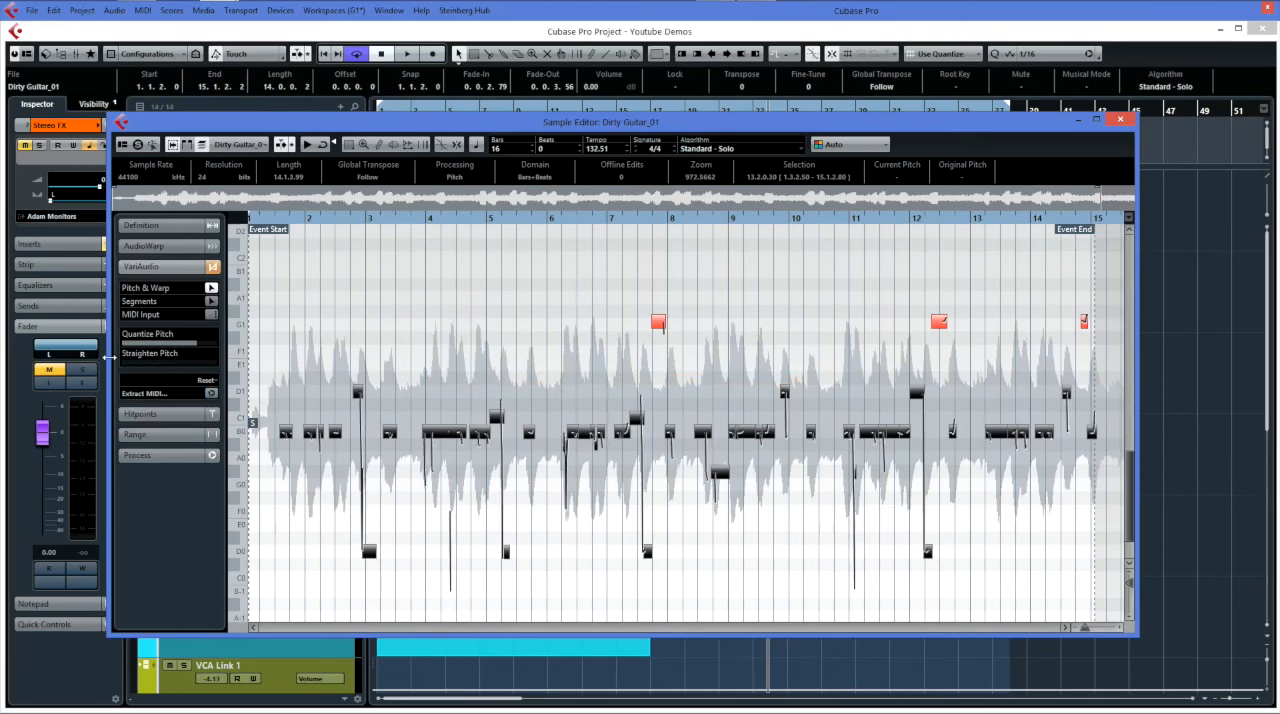
Clear the pitch quantization from the selected segments and deselect them.
drag(189, 347, 104, 347)
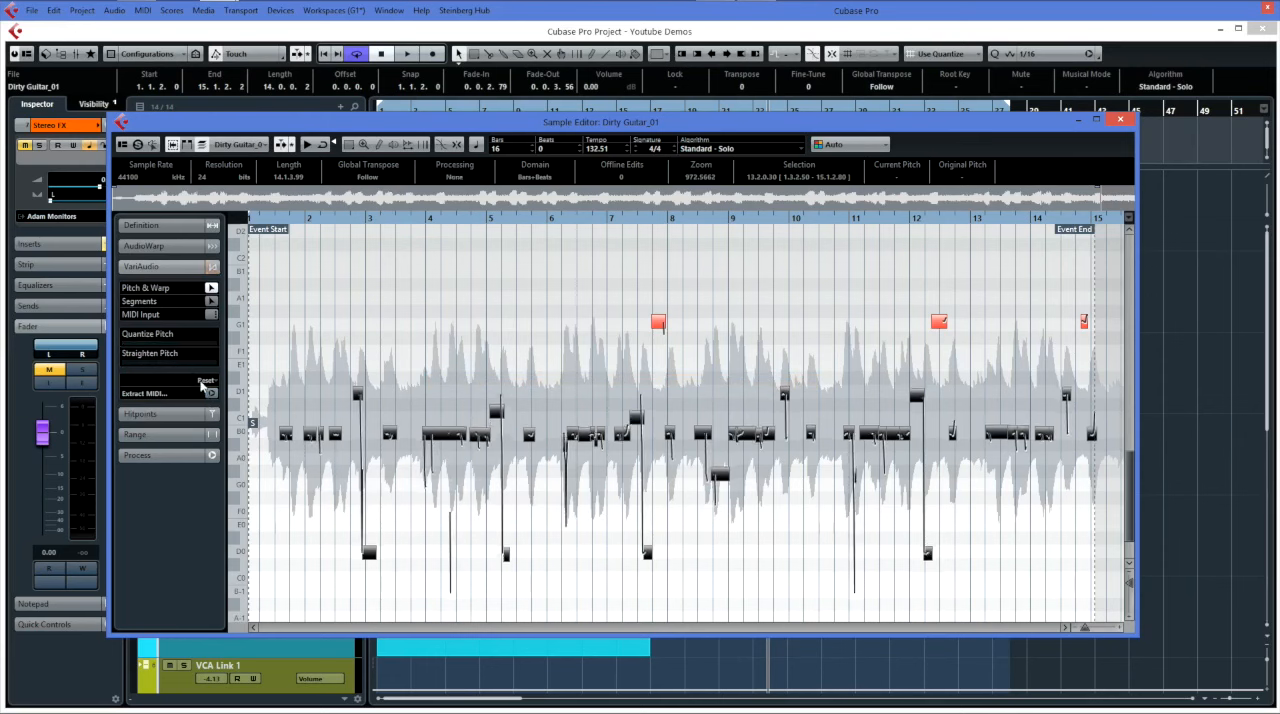
click(411, 366)
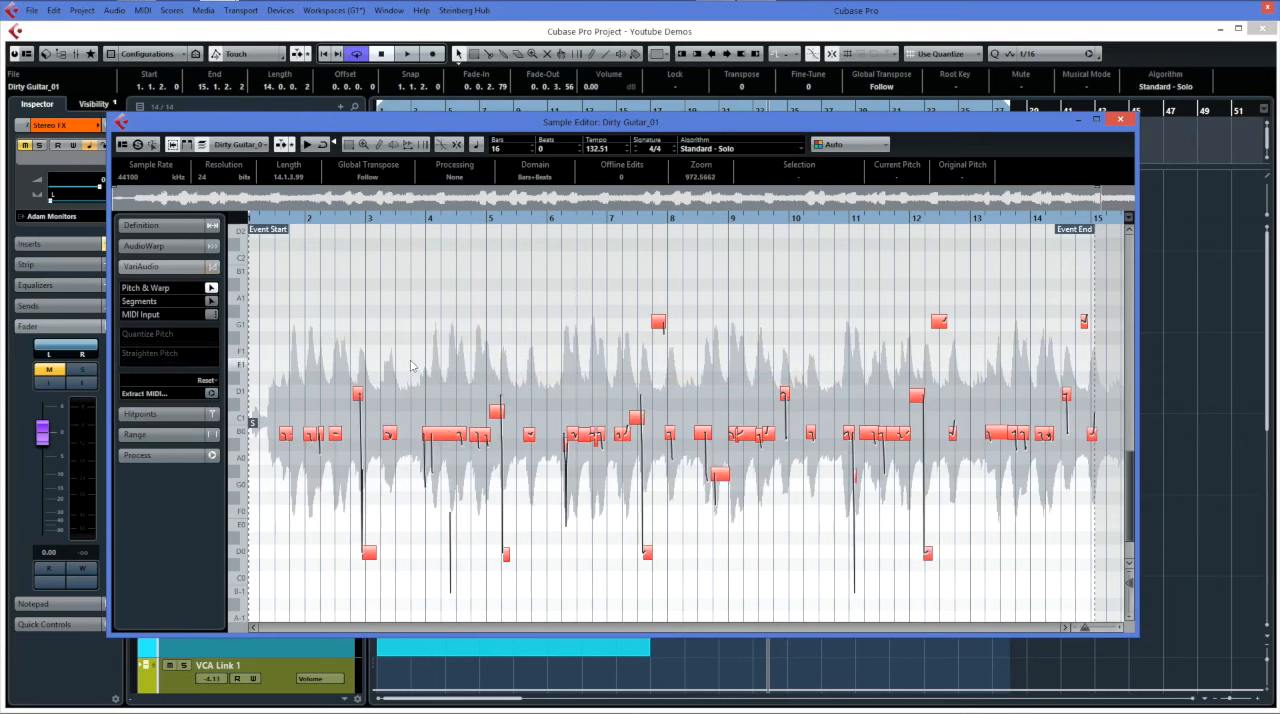
Select the long B0 segment near bar 4, try adjusting its pitch, and deselect it.
click(443, 434)
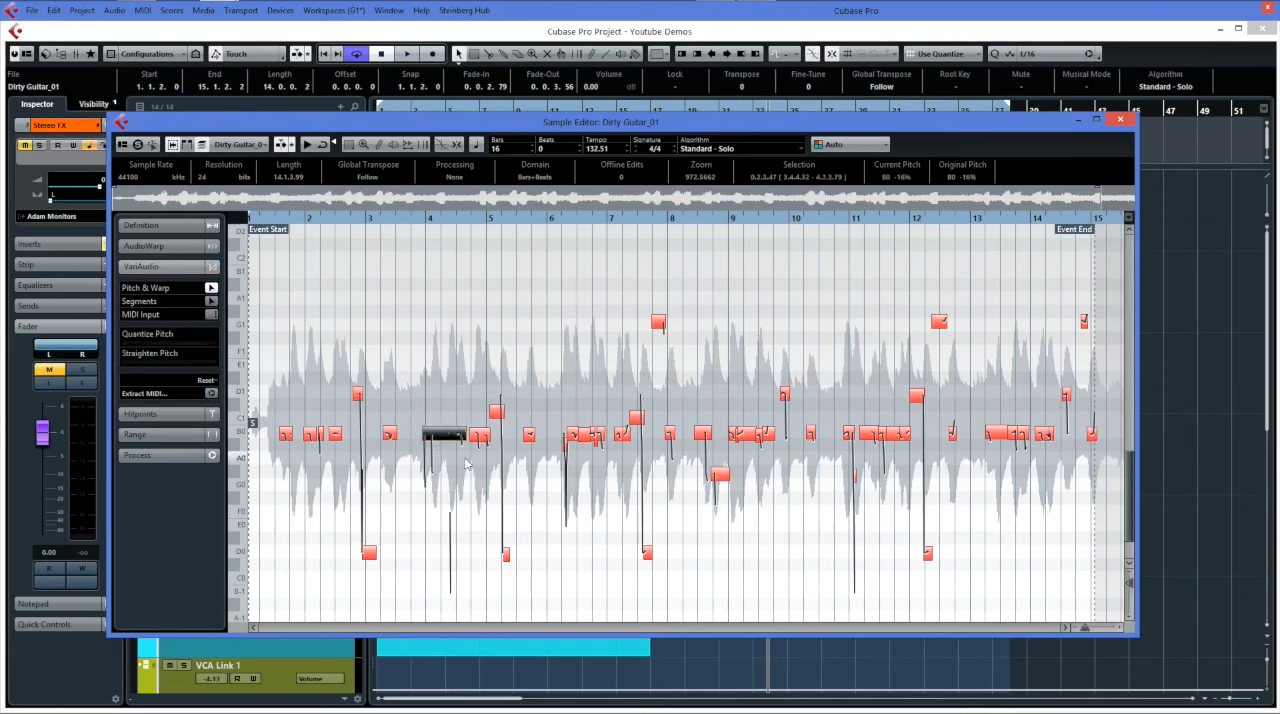
mouse_move(433, 434)
mouse_down()
mouse_move(447, 370)
mouse_move(448, 440)
mouse_up()
click(447, 422)
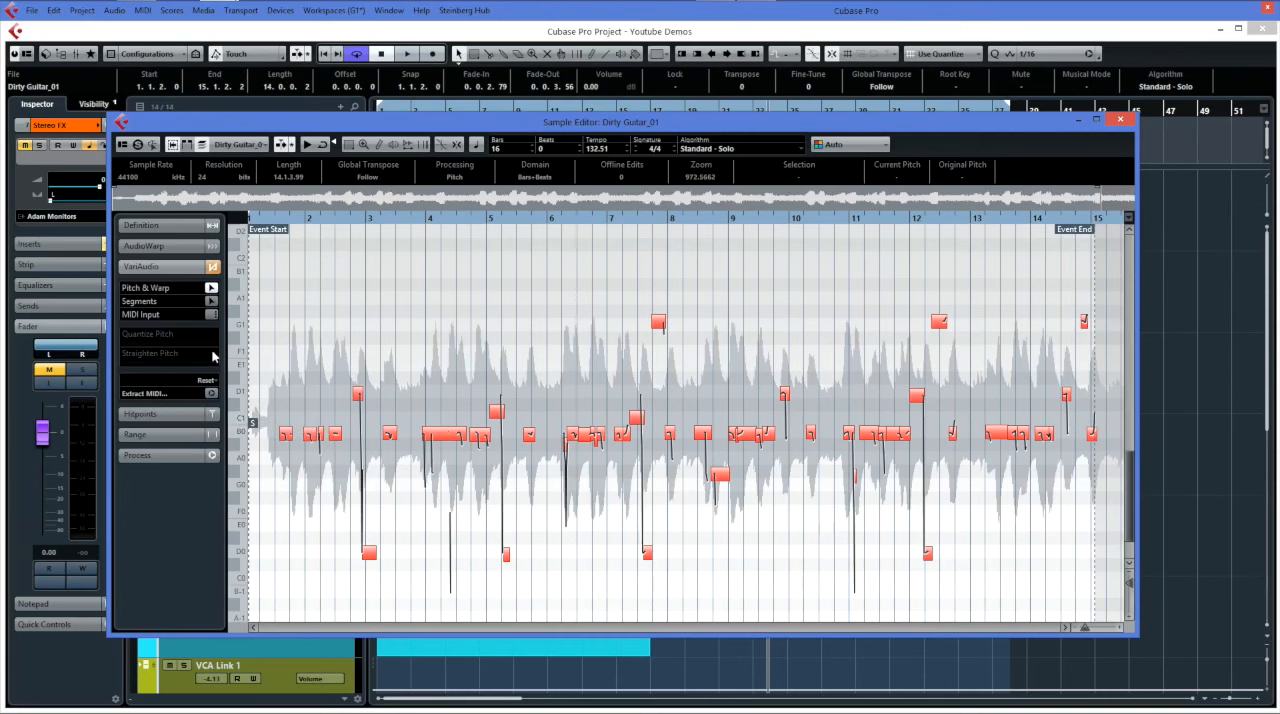
Show the hitpoints of Dirty Guitar_01 and adjust their detection threshold slightly.
click(184, 414)
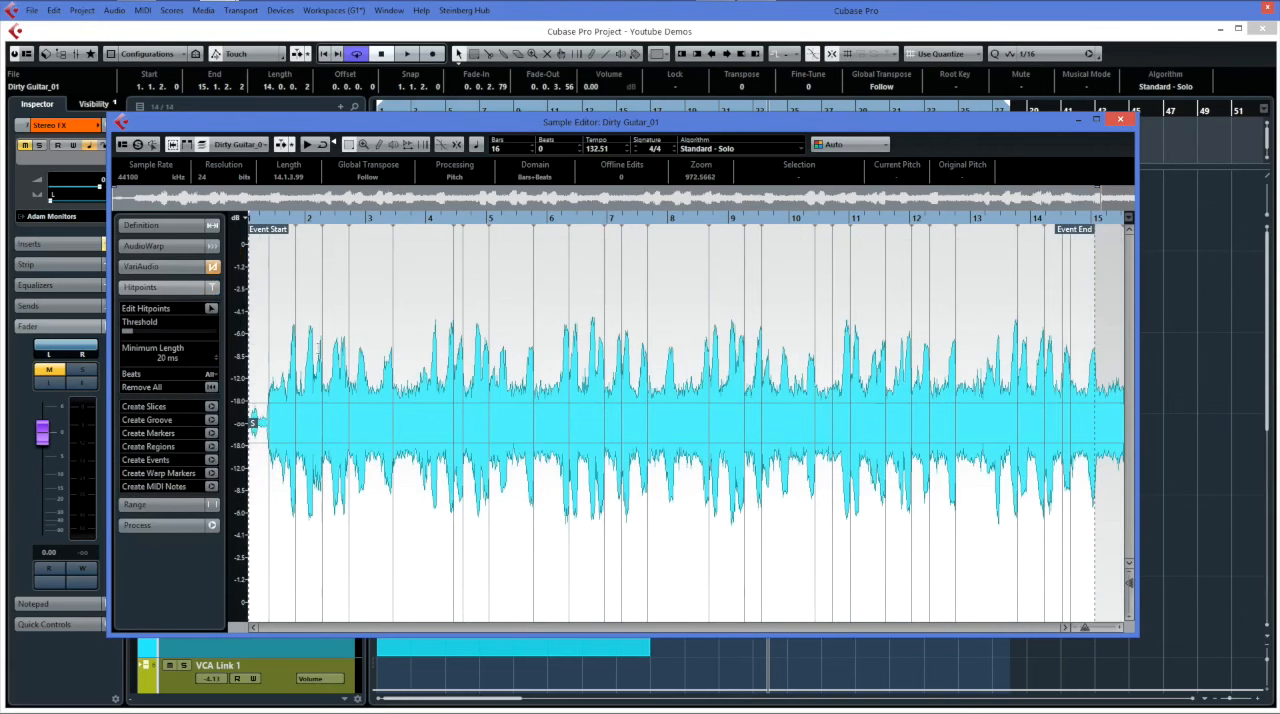
mouse_move(137, 332)
mouse_down()
mouse_move(163, 331)
mouse_move(142, 334)
mouse_up()
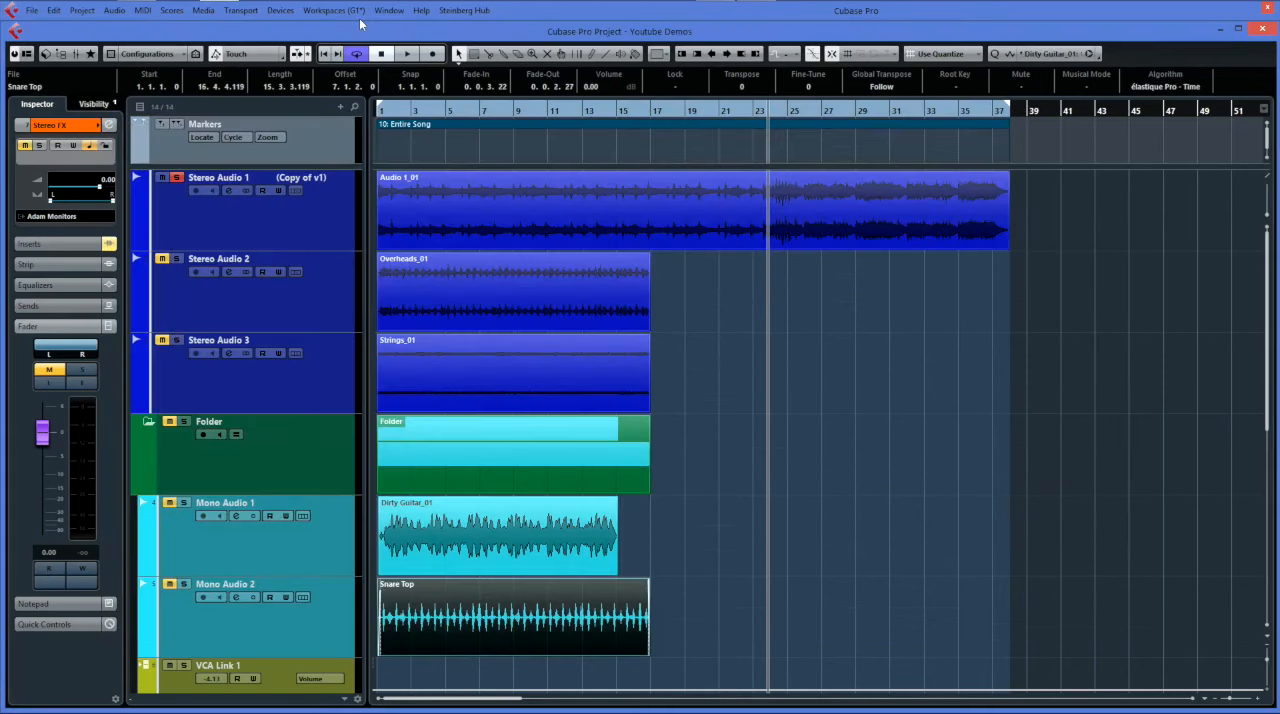
click(580, 184)
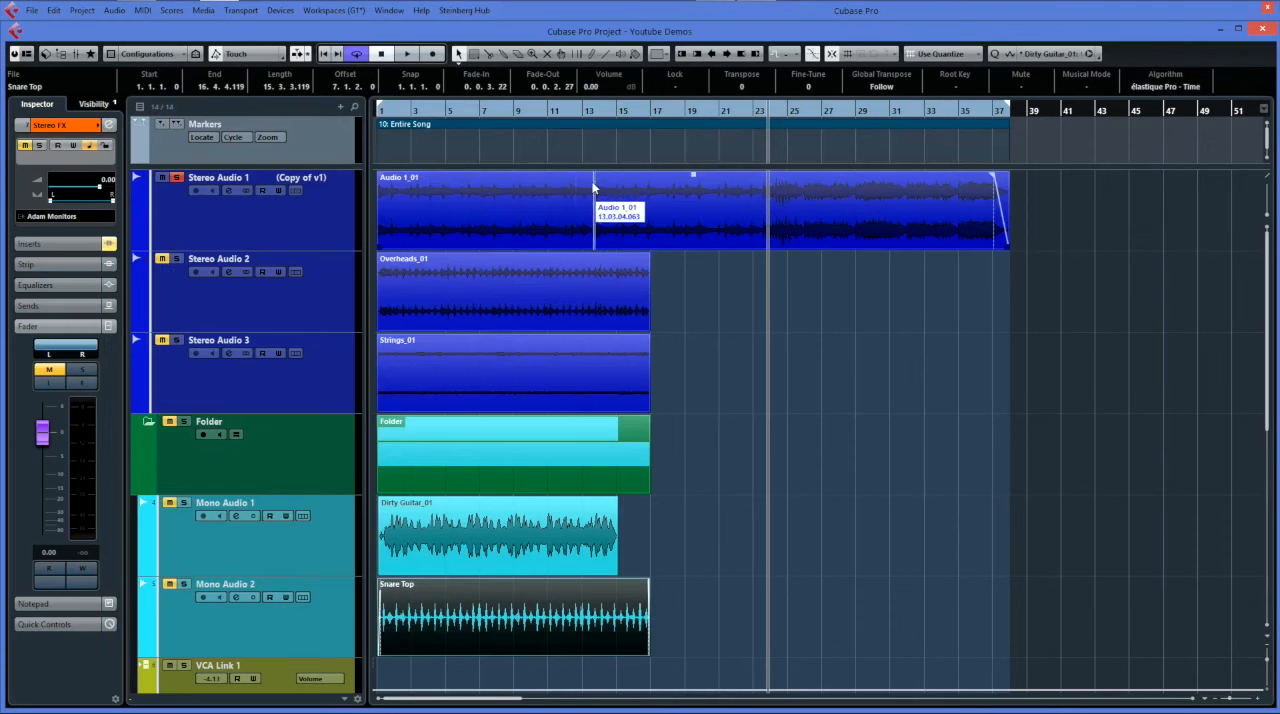
click(600, 330)
click(598, 380)
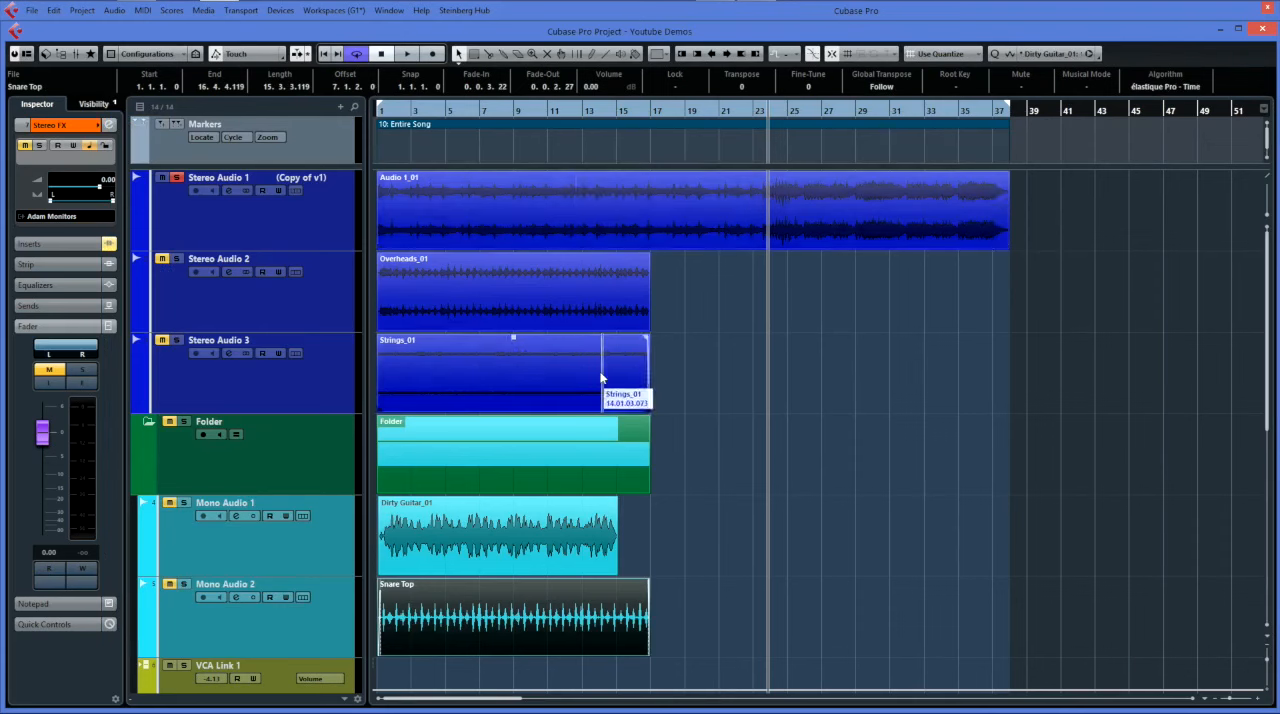
click(563, 448)
click(503, 264)
click(529, 120)
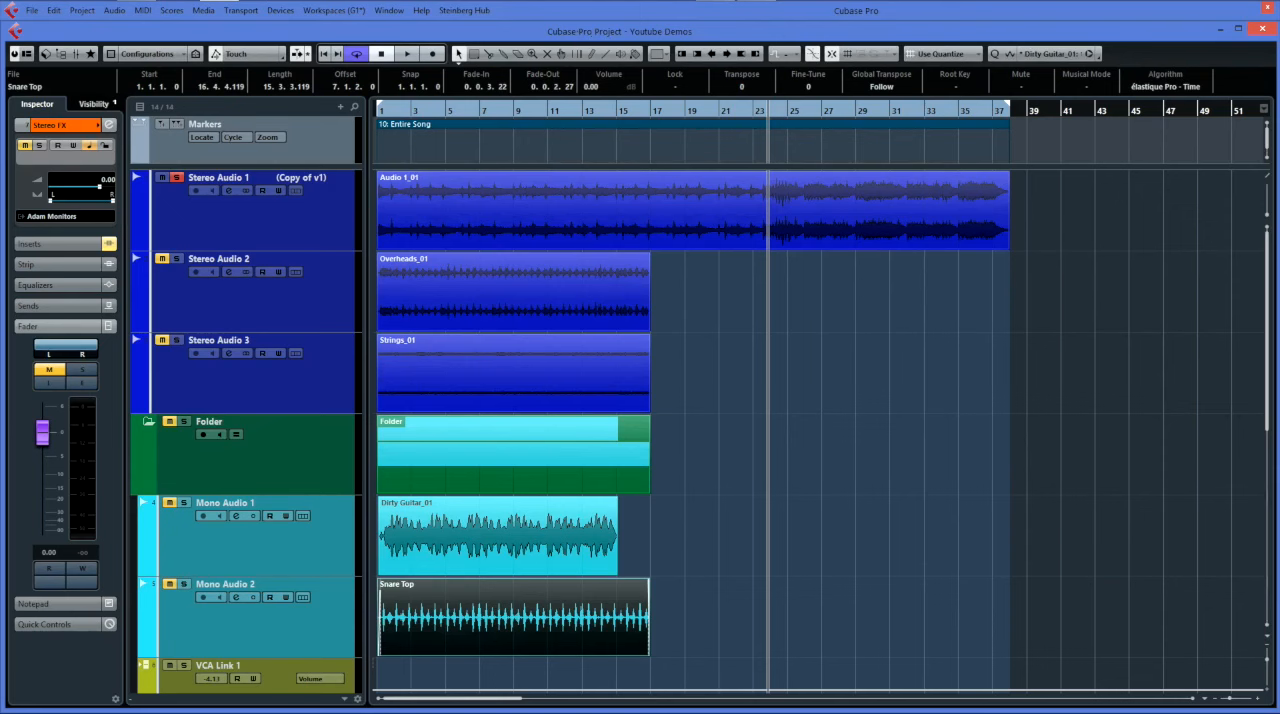
click(573, 229)
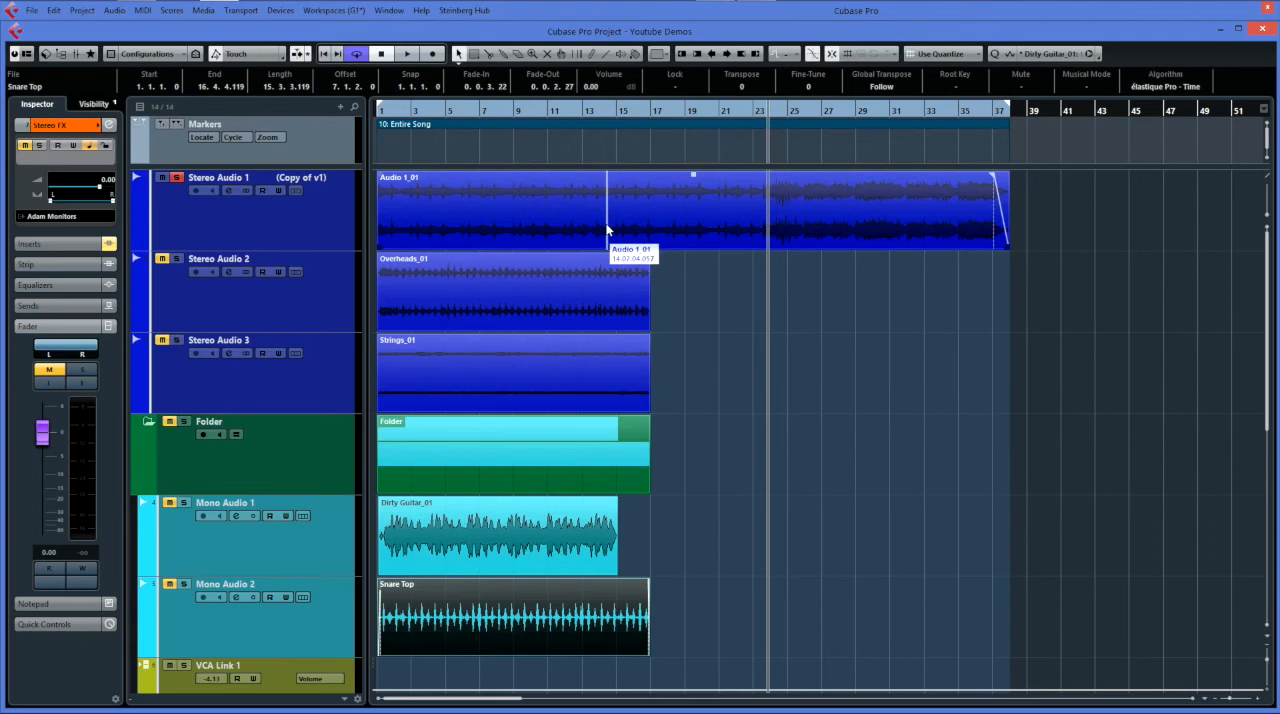
Load the Dual Edit workspace and shift the Control Room Mixer window slightly.
click(323, 12)
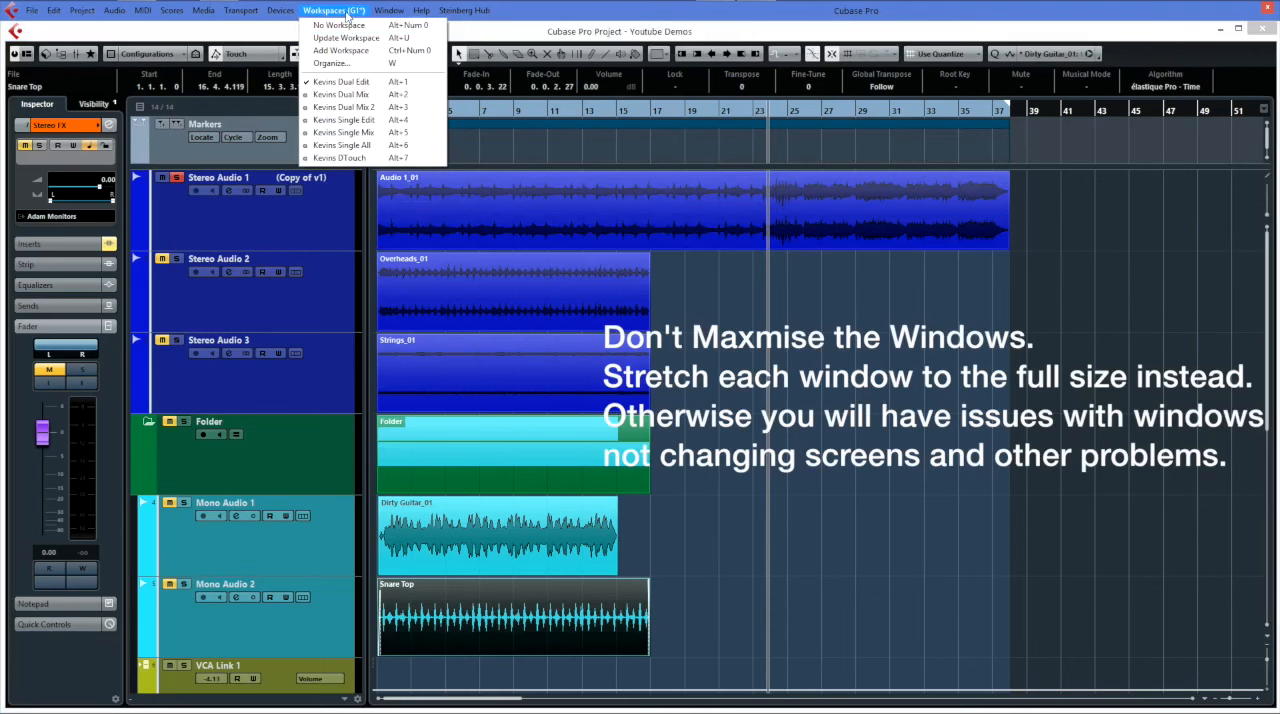
click(355, 92)
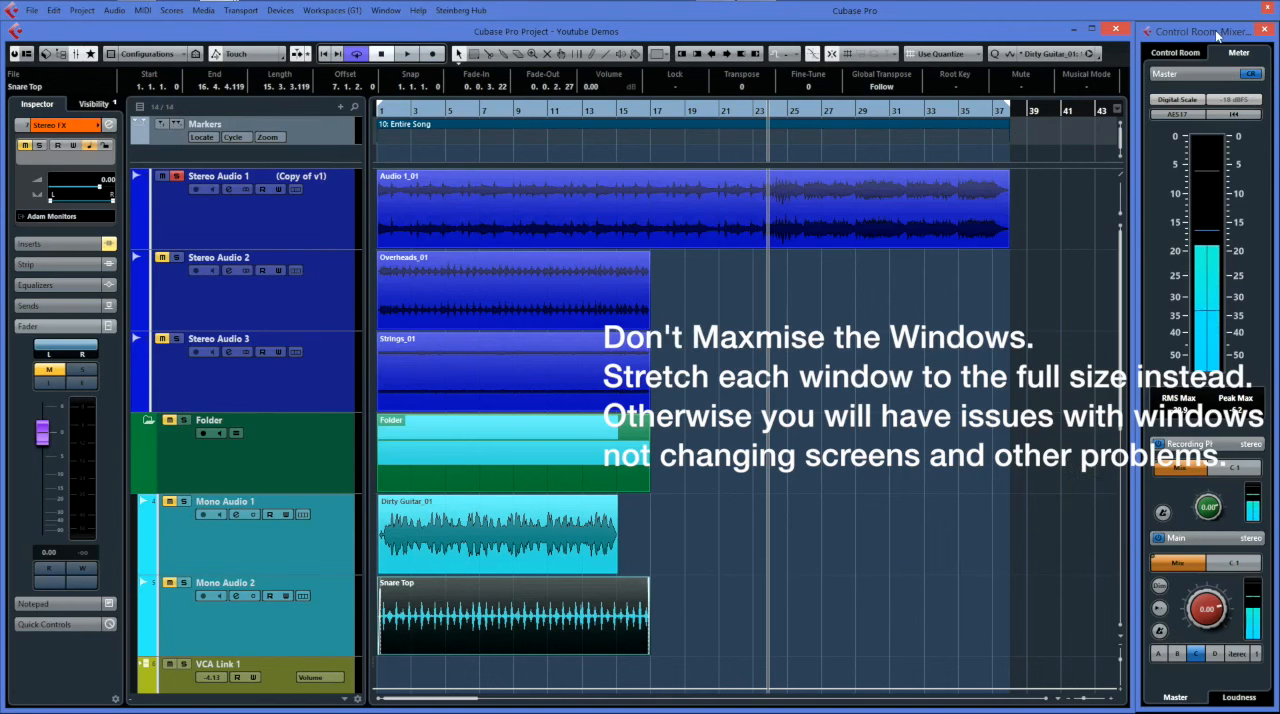
mouse_move(1218, 35)
mouse_down()
mouse_move(1068, 35)
mouse_move(1215, 36)
mouse_up()
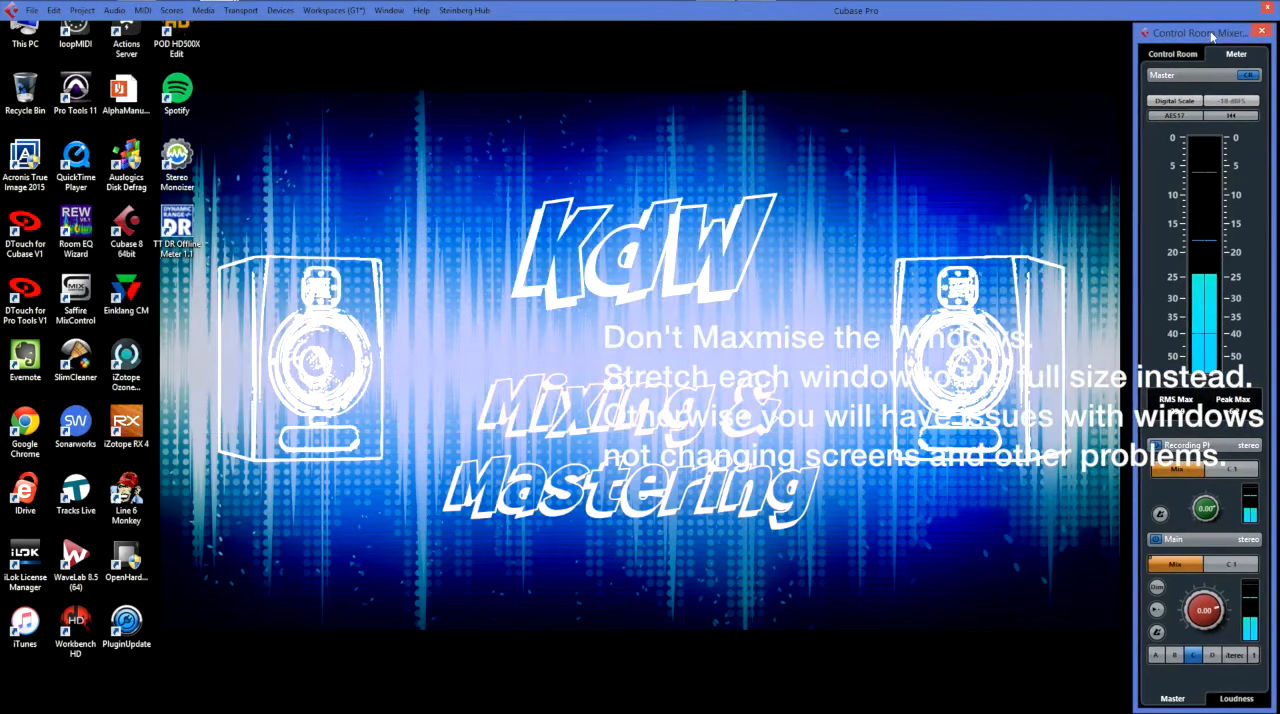
Reload the Dual Edit workspace to restore the project and Control Room Mixer window layout.
click(279, 11)
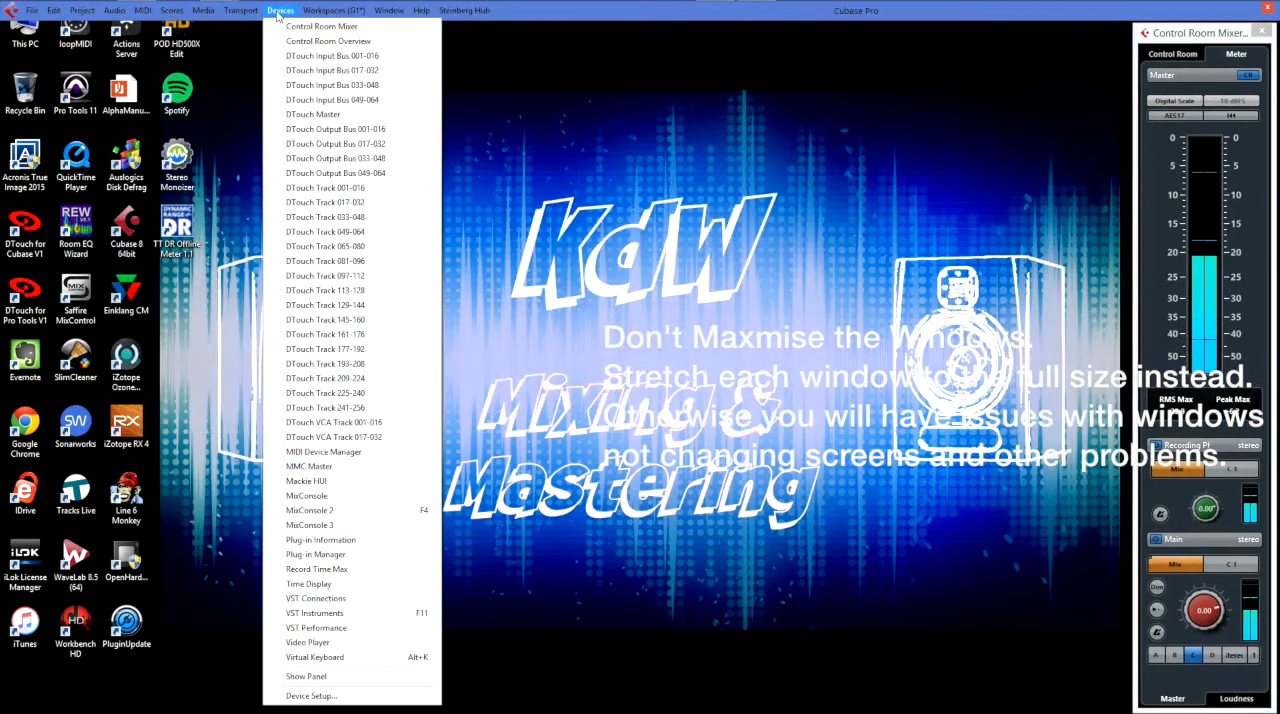
mouse_move(335, 10)
click(361, 82)
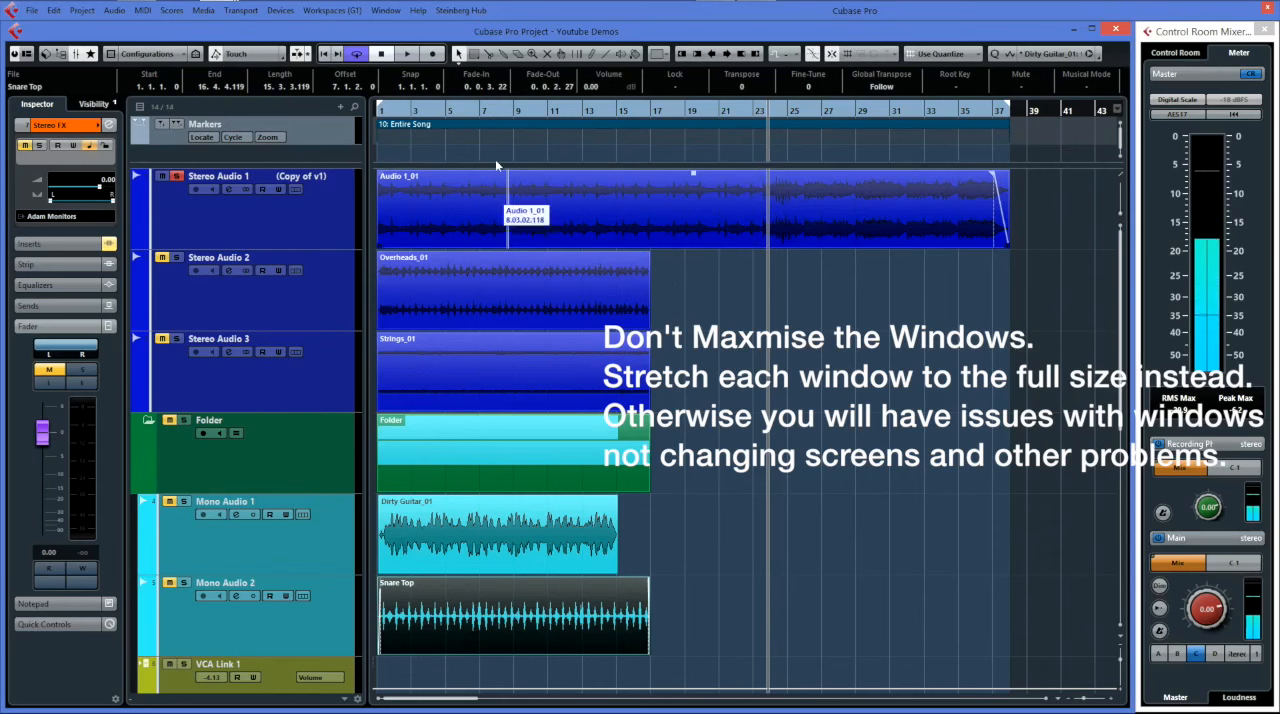
Load the Dual Mix workspace, followed by the Dual Mix 2 workspace.
click(332, 10)
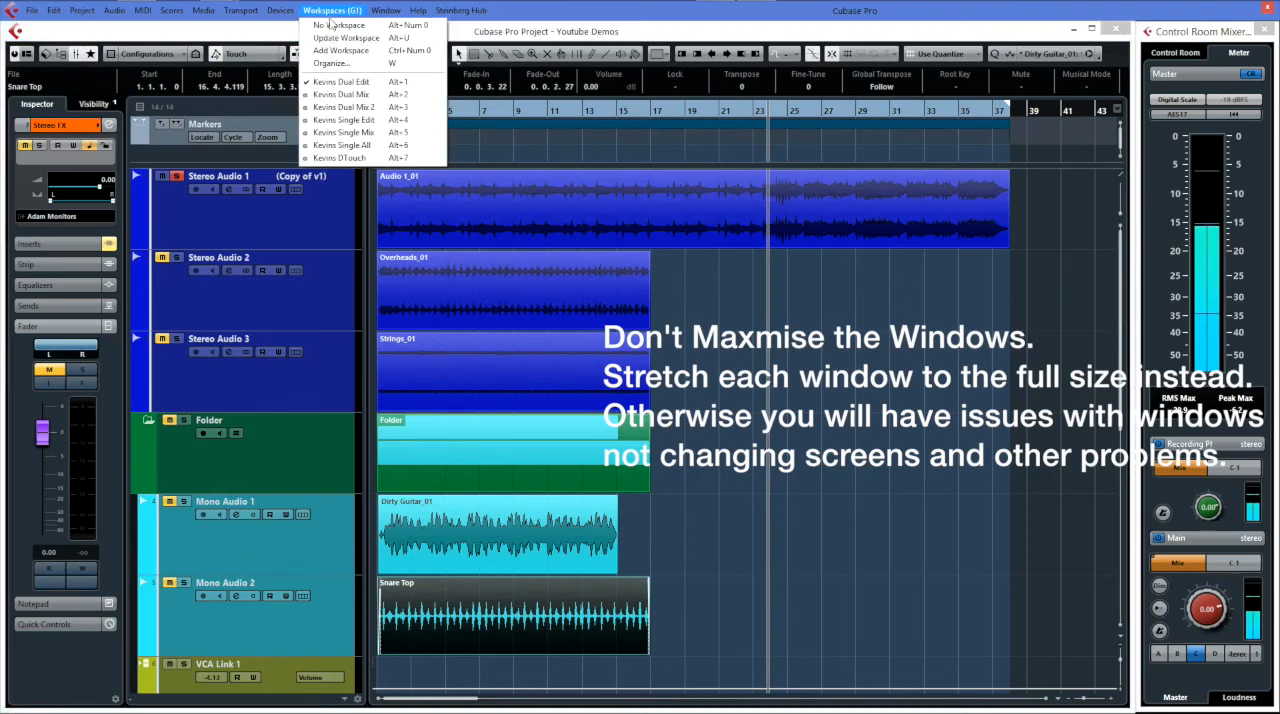
click(355, 95)
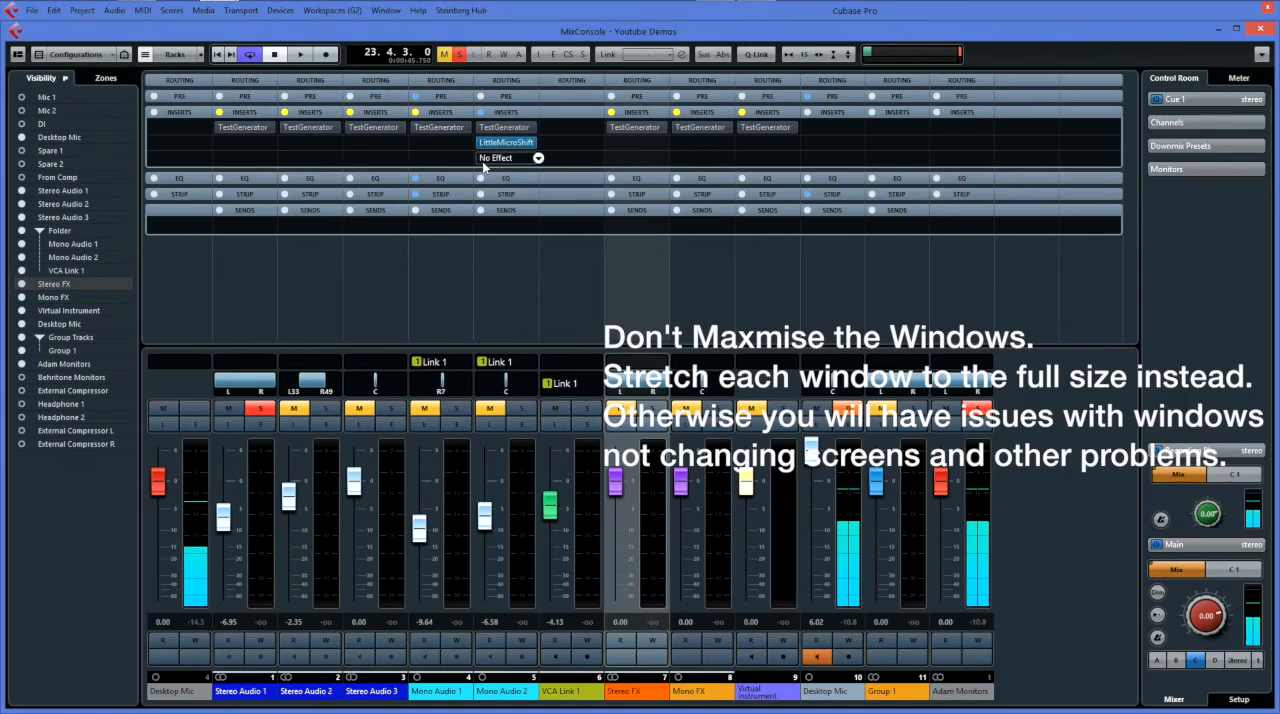
click(332, 10)
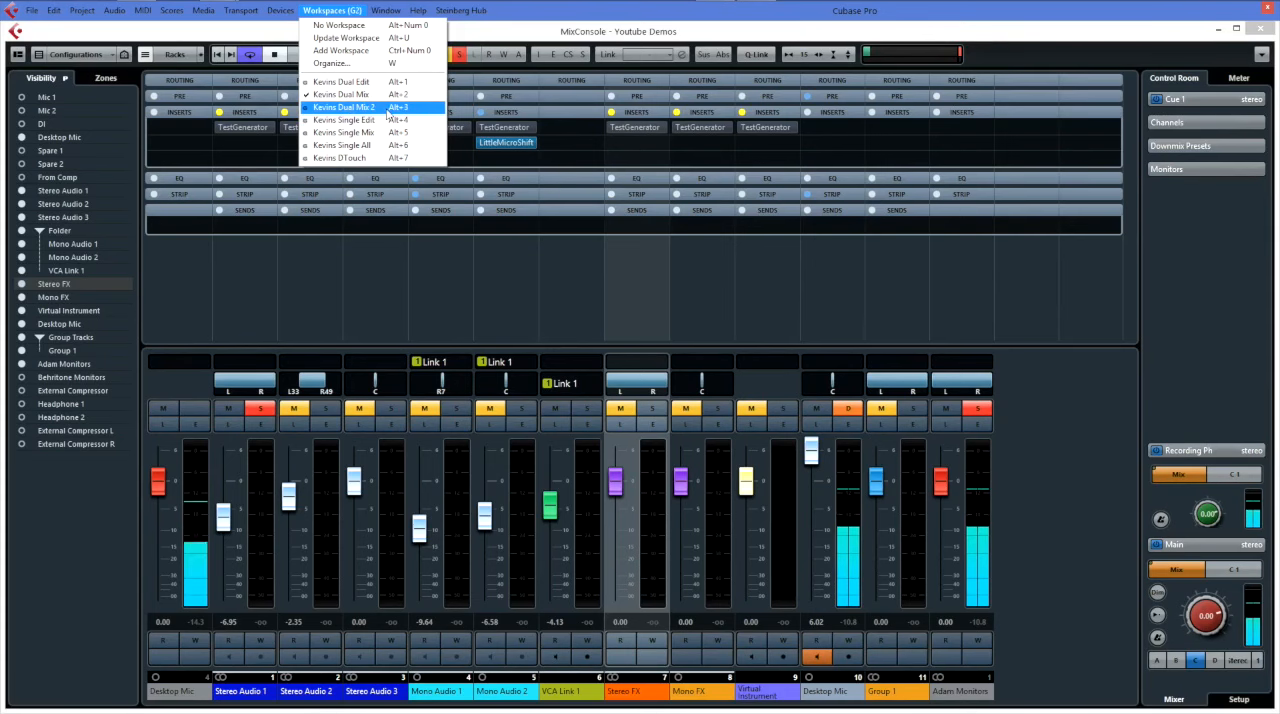
click(370, 108)
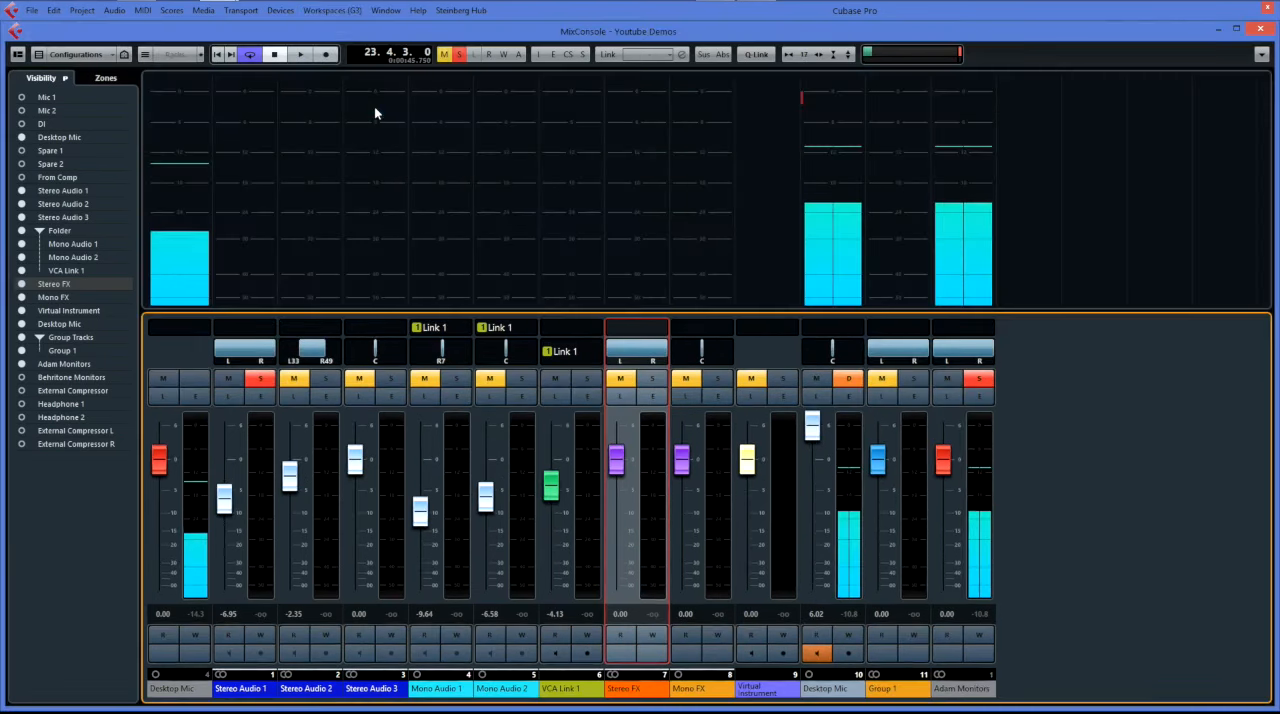
Set the MixConsole meter type to Wave in place of PPM.
right_click(527, 193)
mouse_move(620, 199)
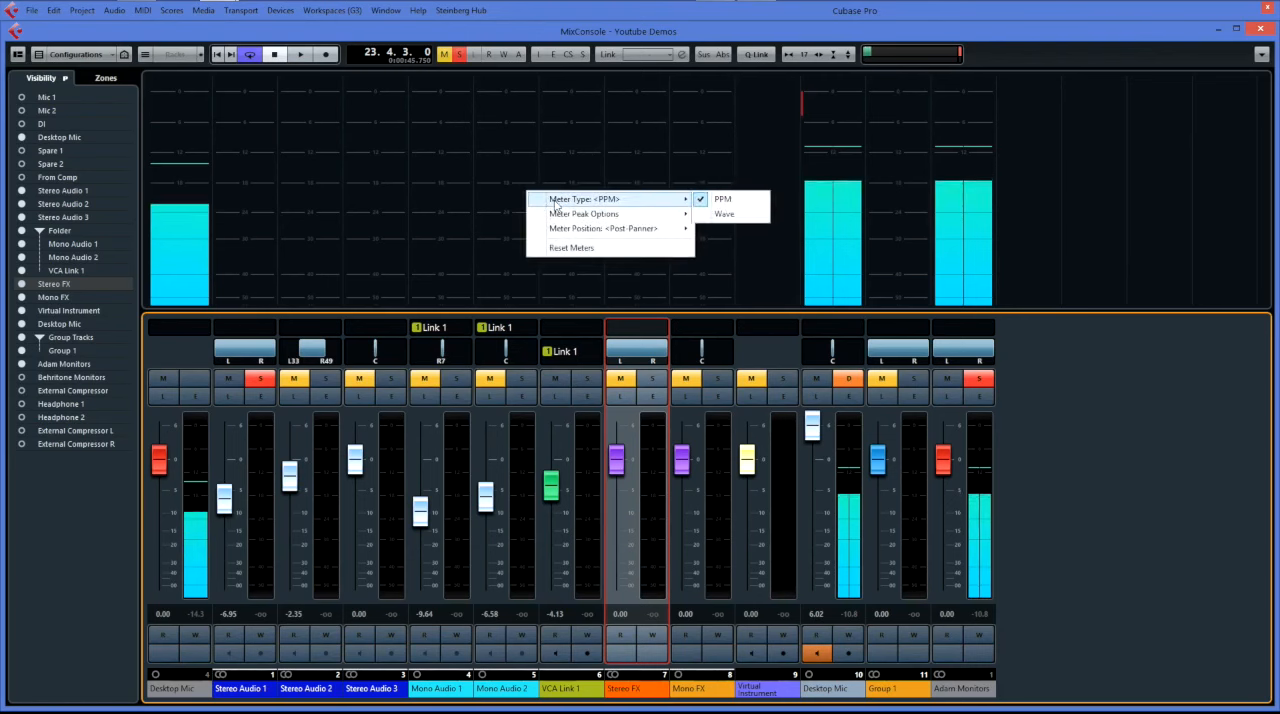
click(732, 215)
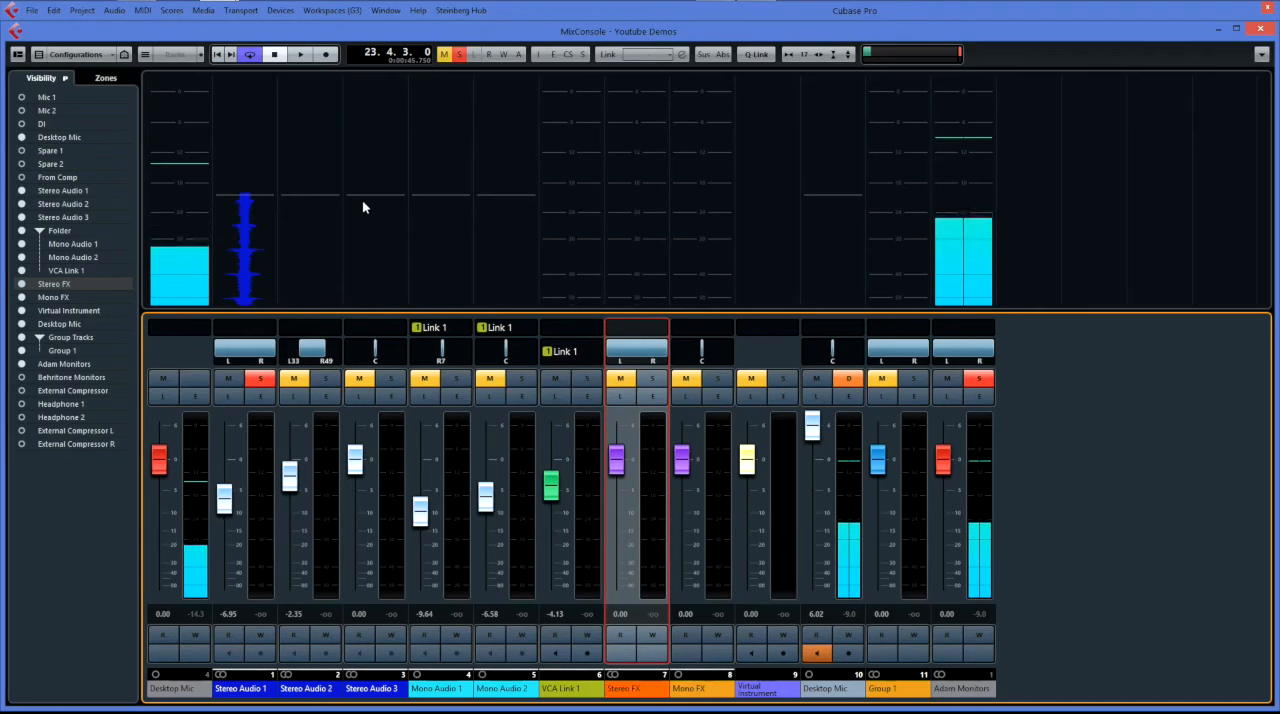
click(356, 460)
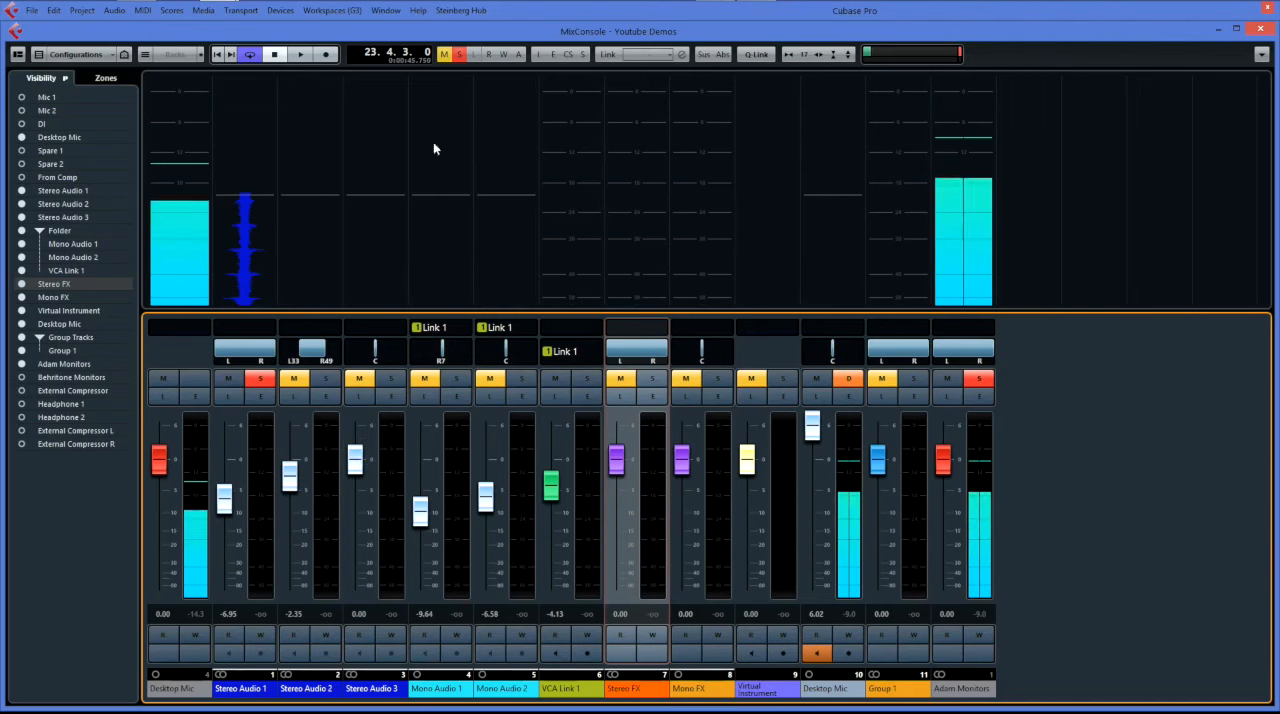
Load the Single Edit workspace from the mixer view.
click(290, 10)
mouse_move(316, 10)
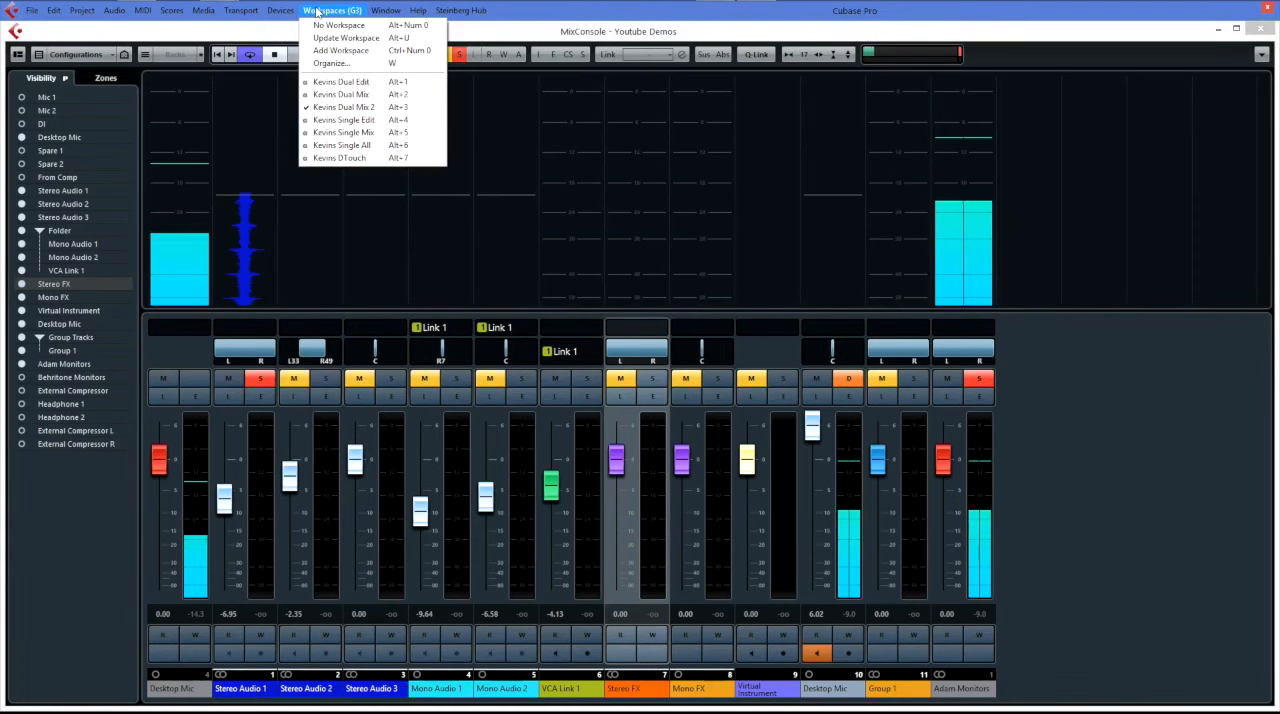
click(360, 120)
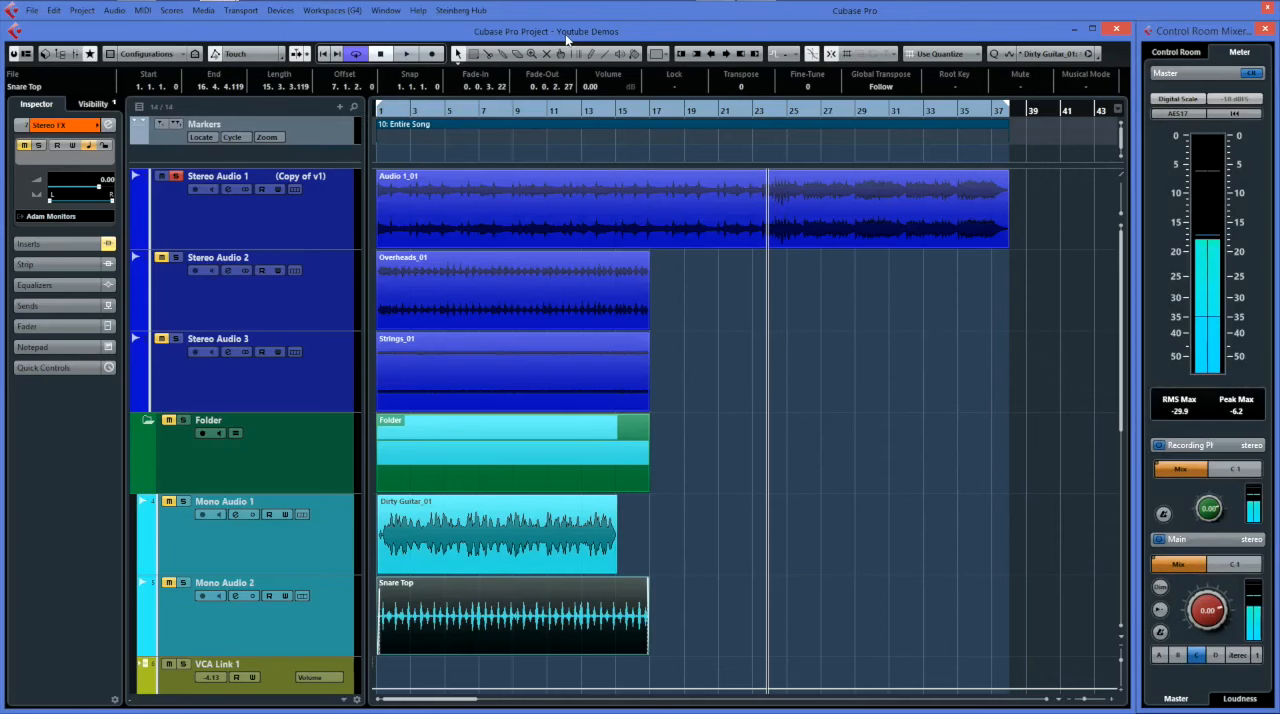
Load the Single Mix workspace and return to the Single Edit workspace.
click(331, 10)
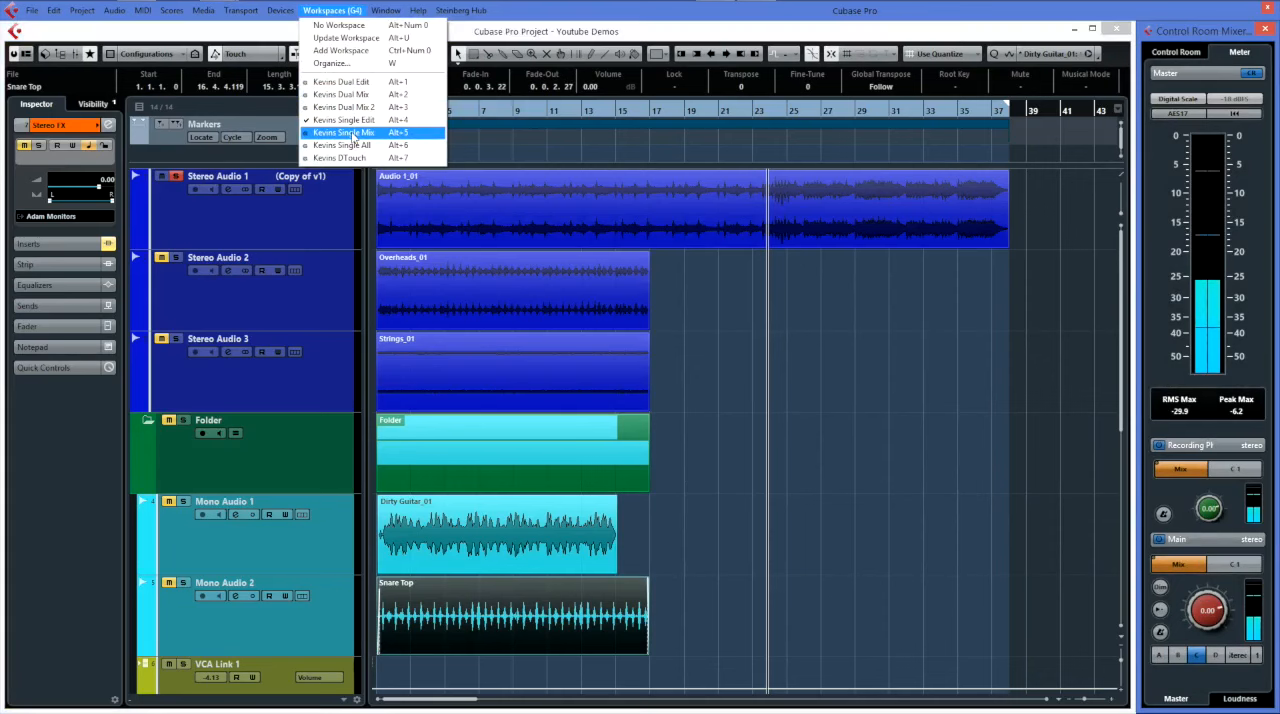
click(343, 132)
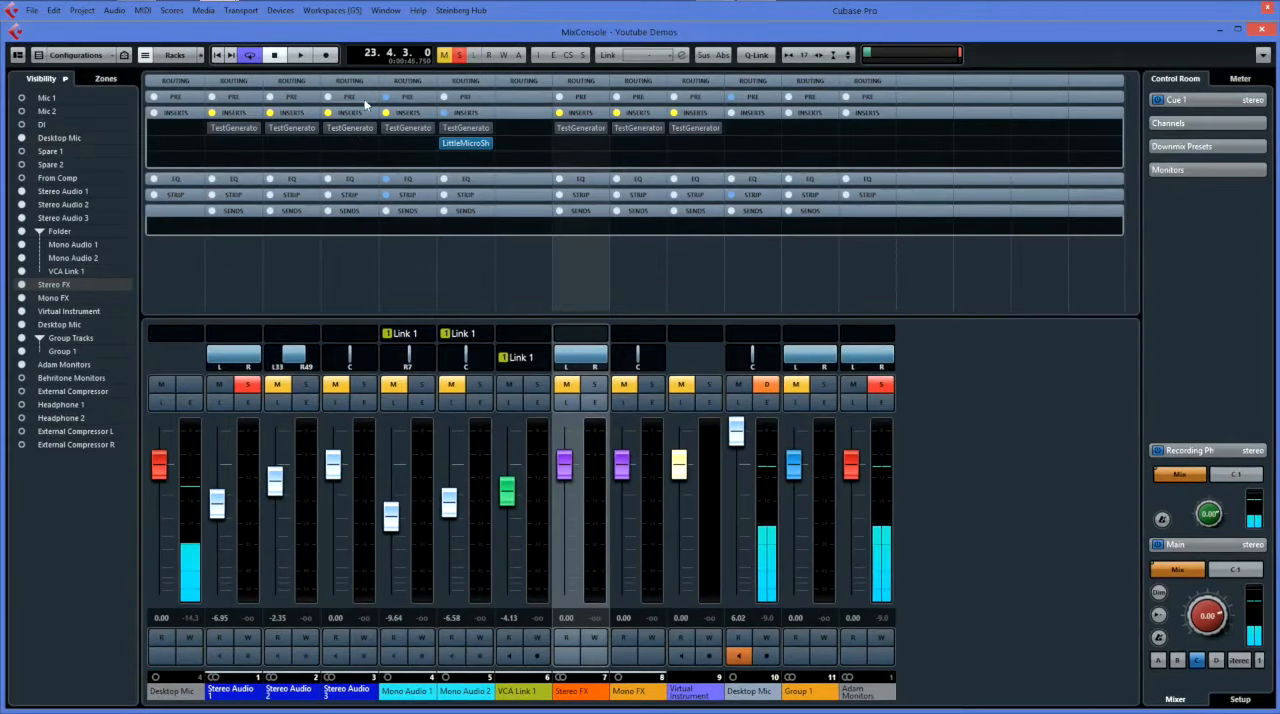
click(335, 12)
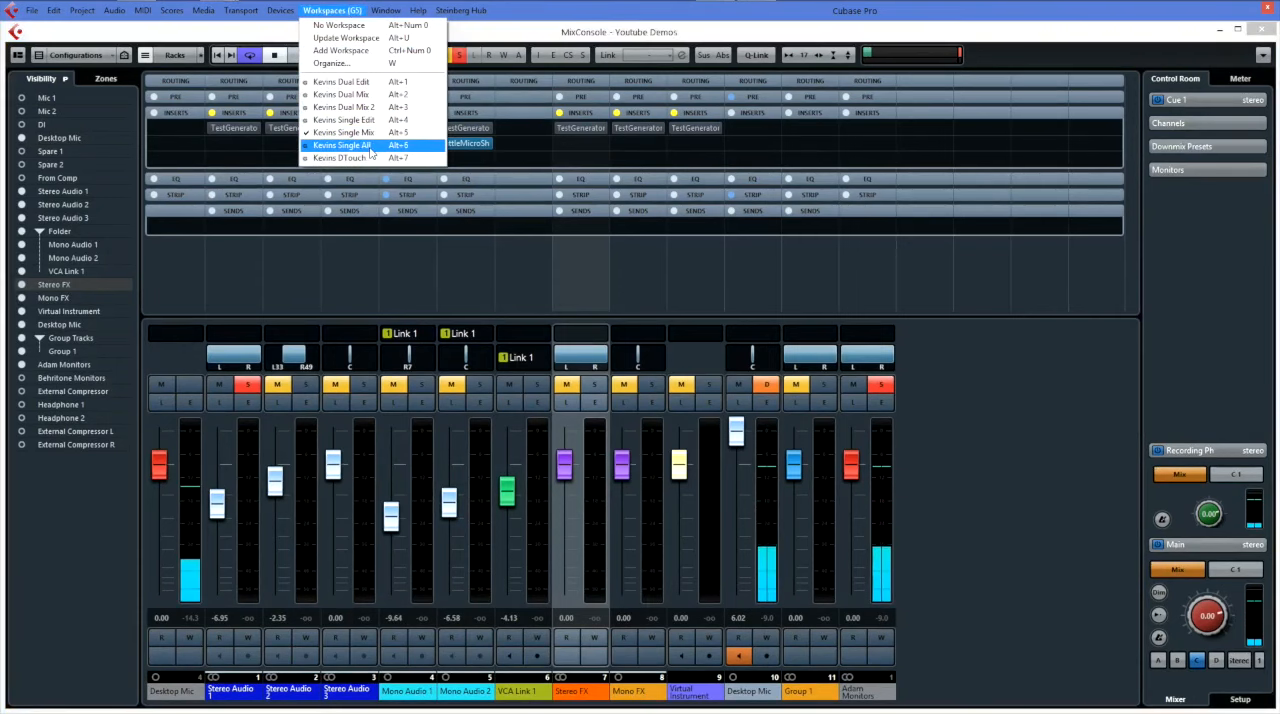
click(331, 12)
key(alt+KP_4)
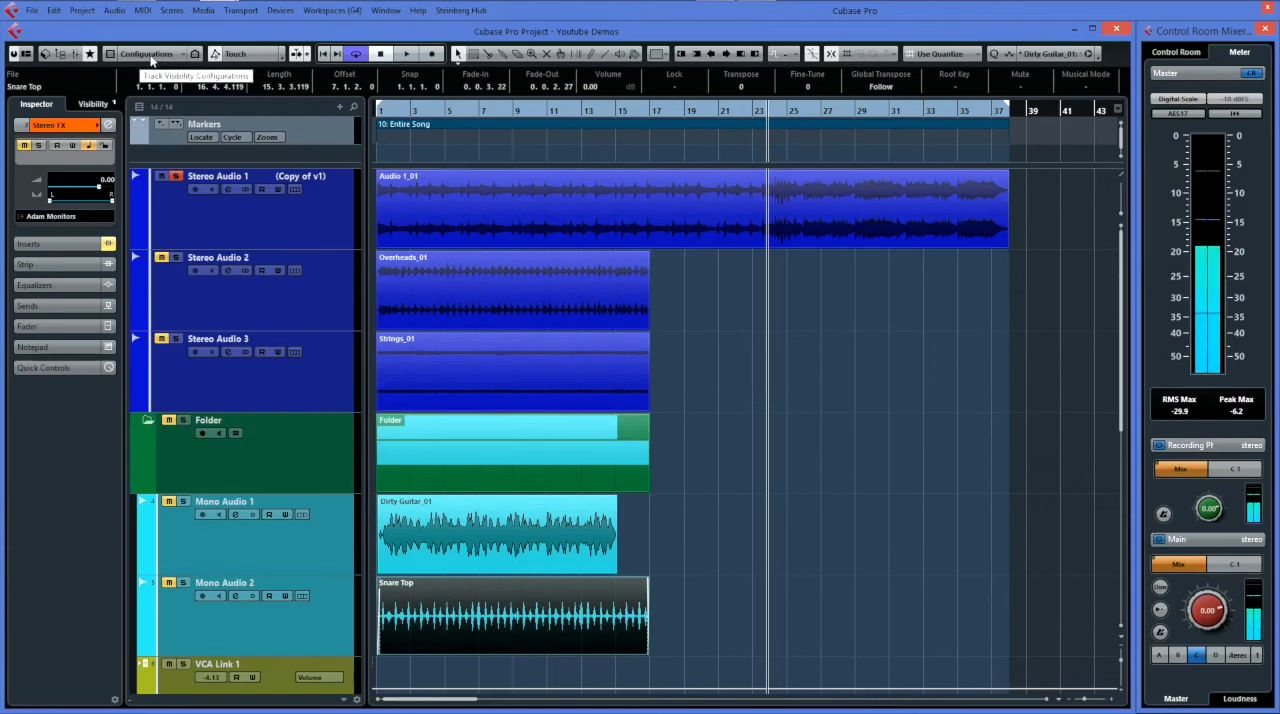
Hide Stereo Audio 1, Stereo Audio 2 and the Folder with its tracks, and view the track visibility configuration commands.
click(150, 56)
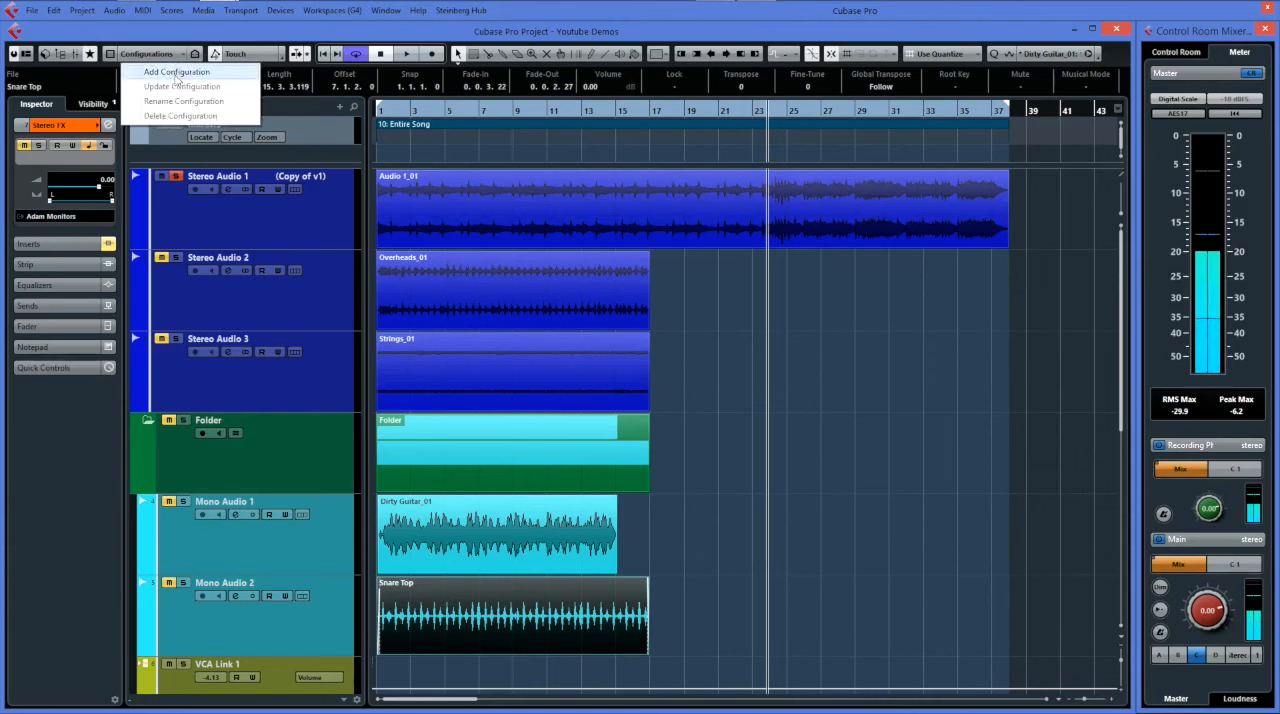
click(158, 58)
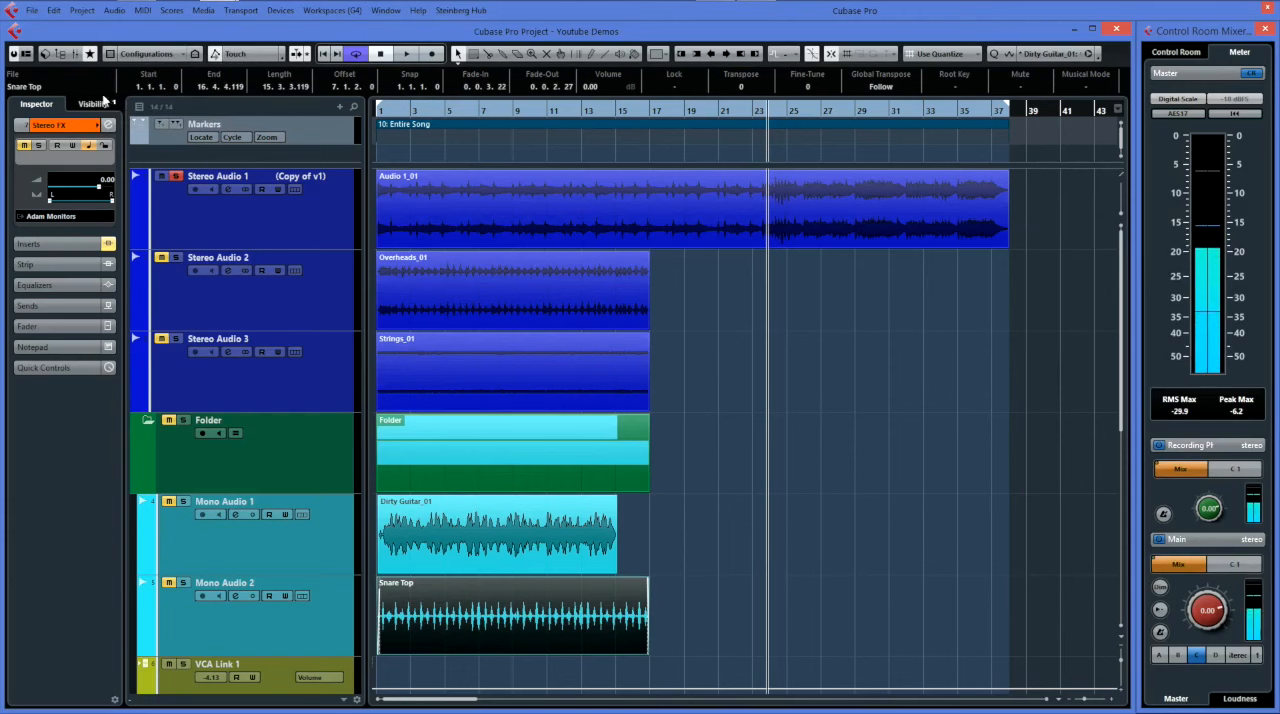
click(96, 104)
click(20, 137)
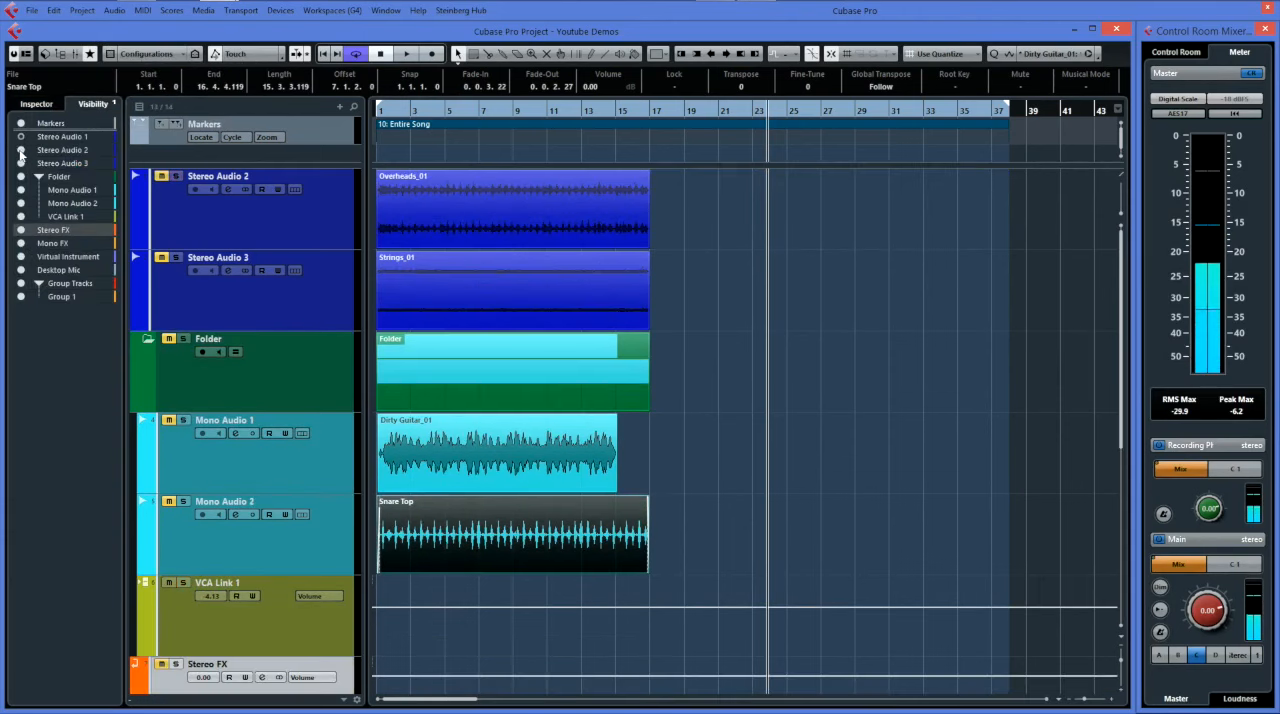
click(21, 150)
click(21, 176)
click(158, 55)
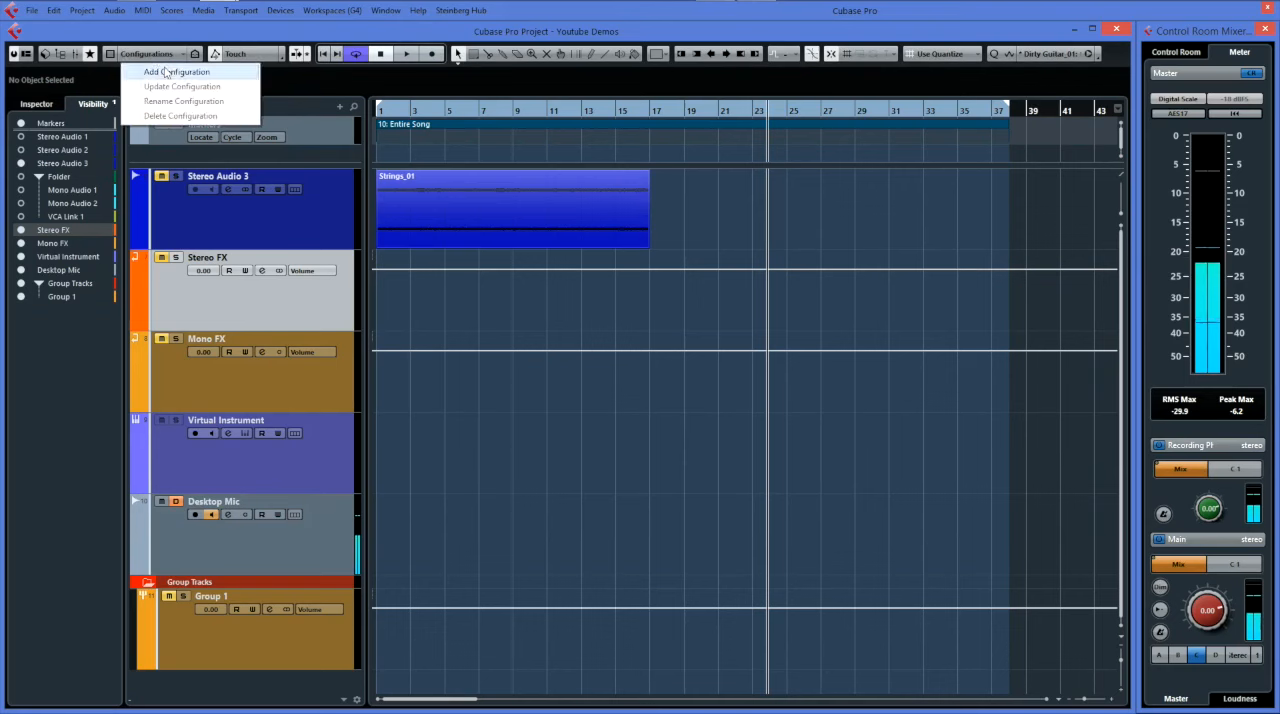
key(Escape)
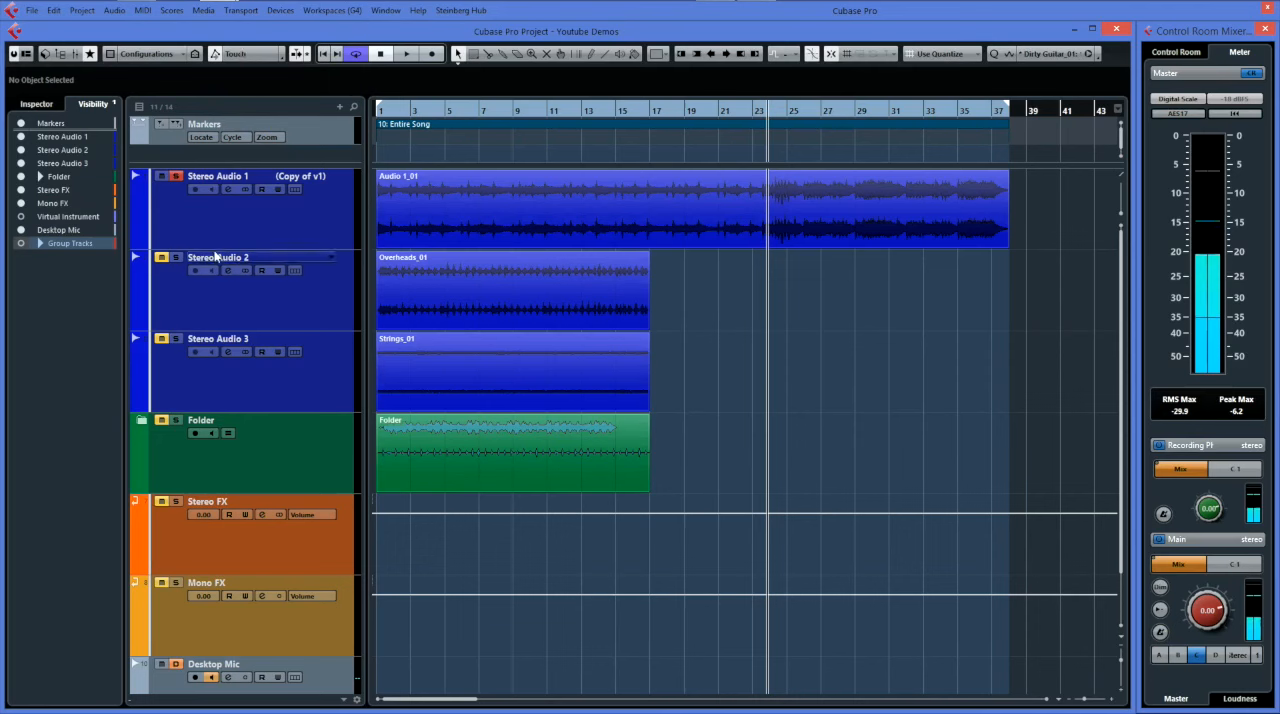
Show the volume automation lane under Stereo Audio 1 and mute the track.
click(137, 243)
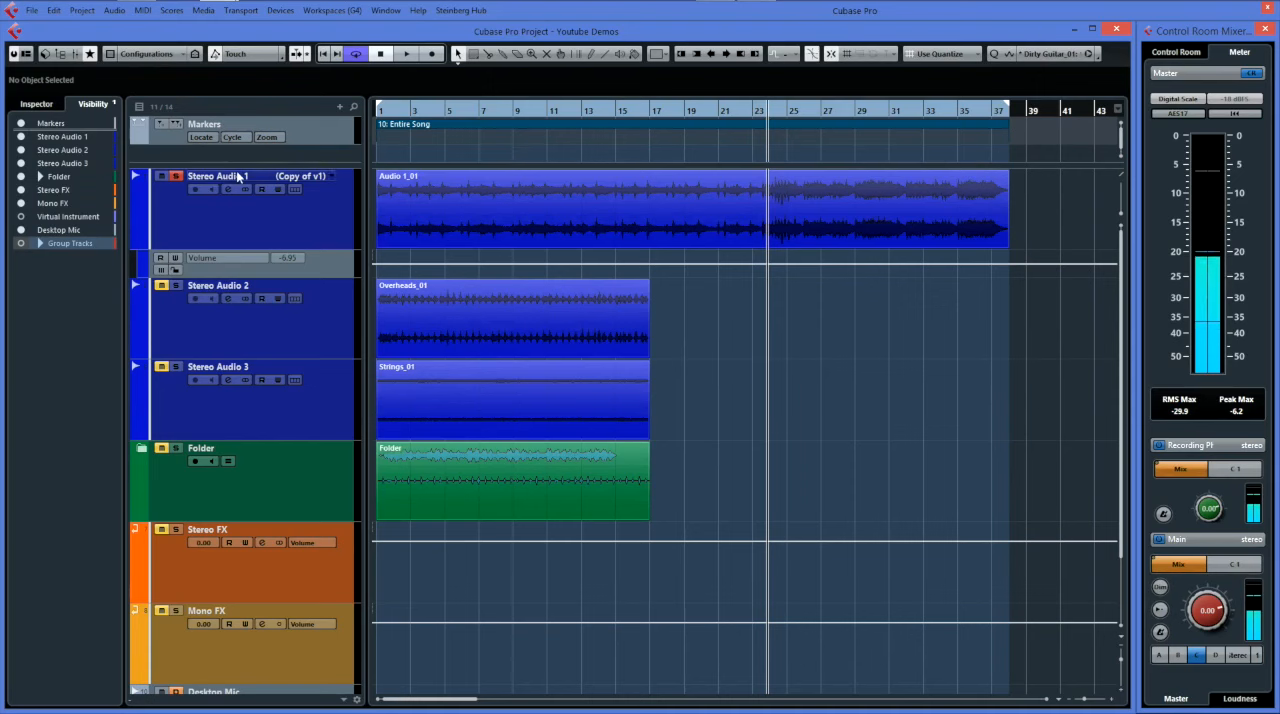
click(163, 177)
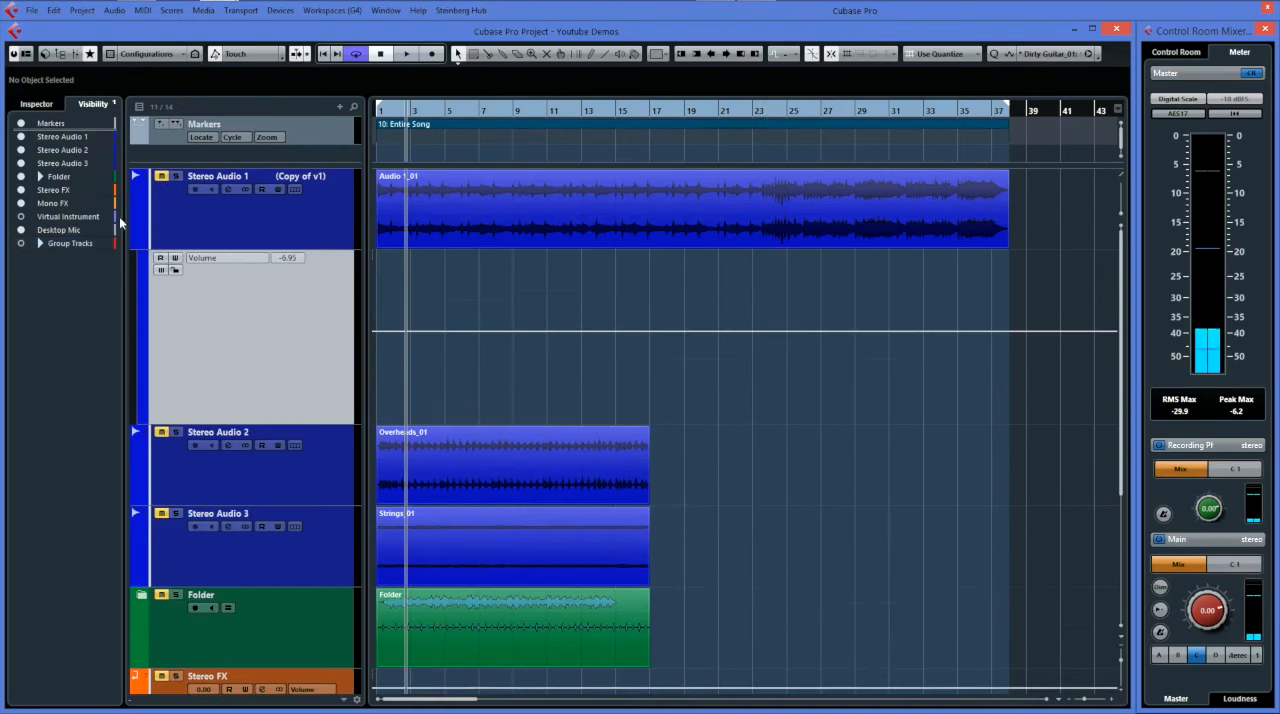
Show Stereo Audio 1's channel fader in the Inspector and enable write automation for the track.
click(37, 104)
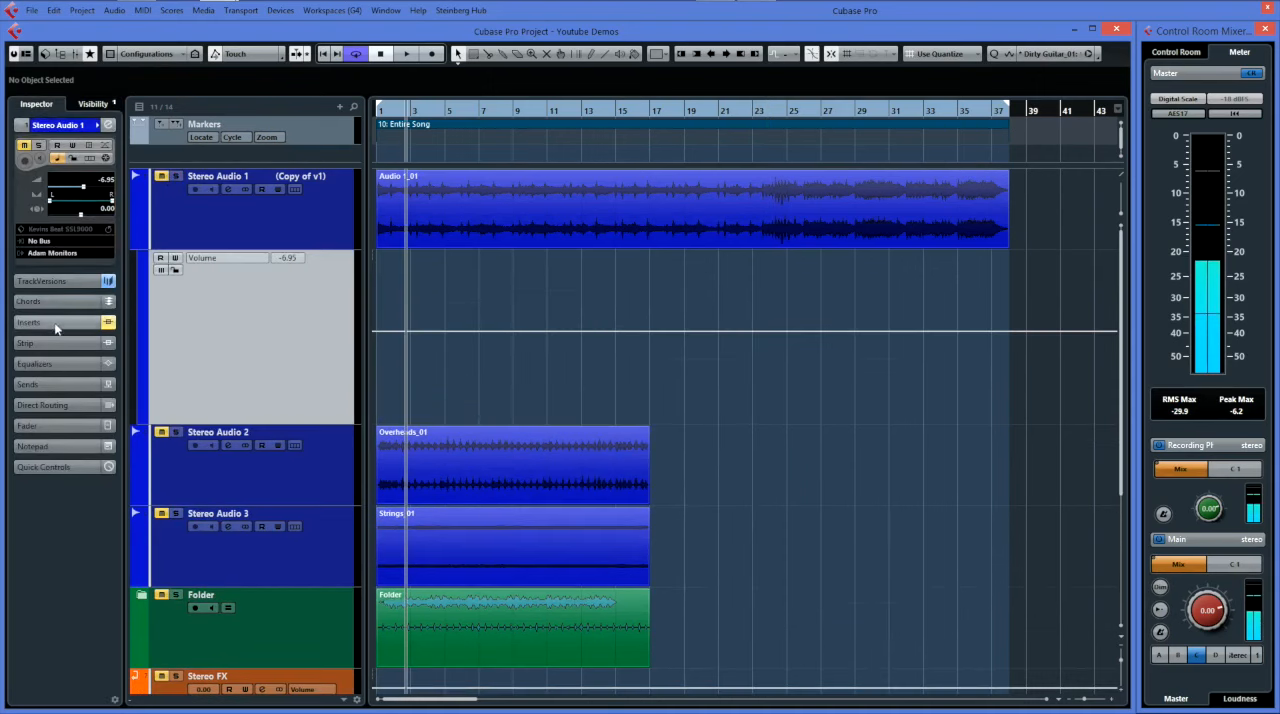
click(57, 426)
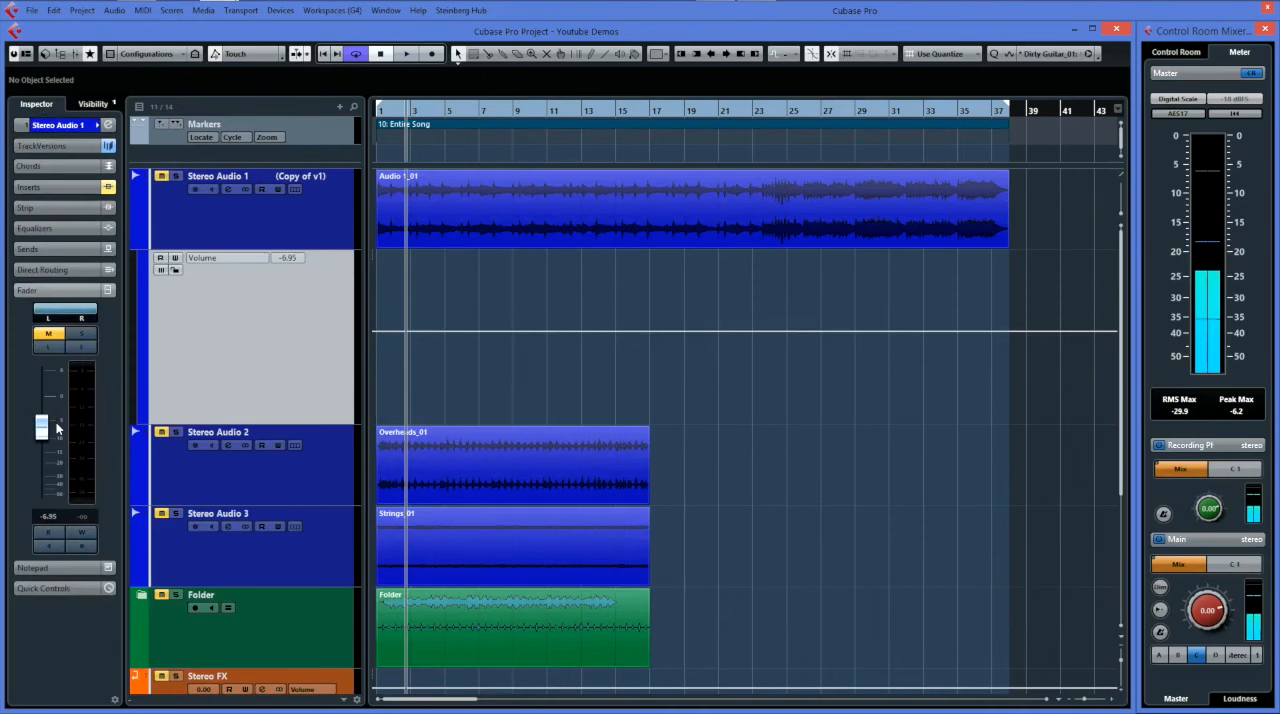
click(83, 533)
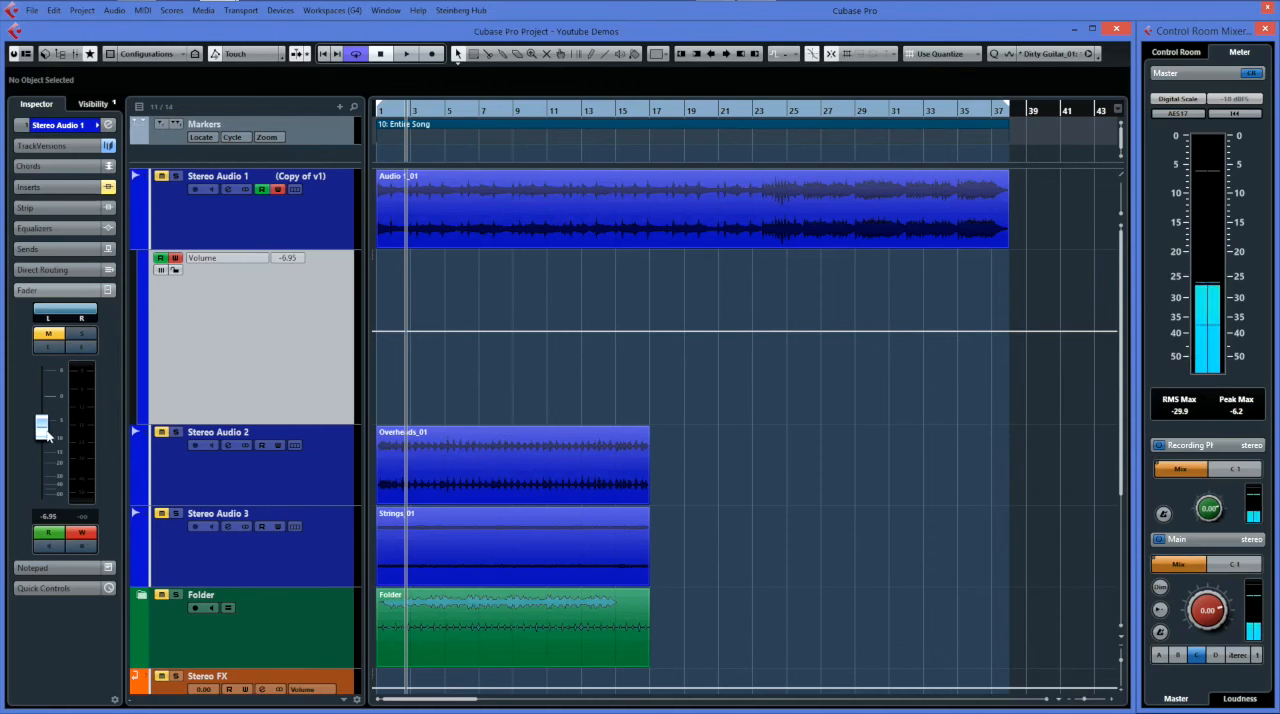
Review the automation modes, keeping Touch, and view the Automation Panel before closing it.
click(246, 55)
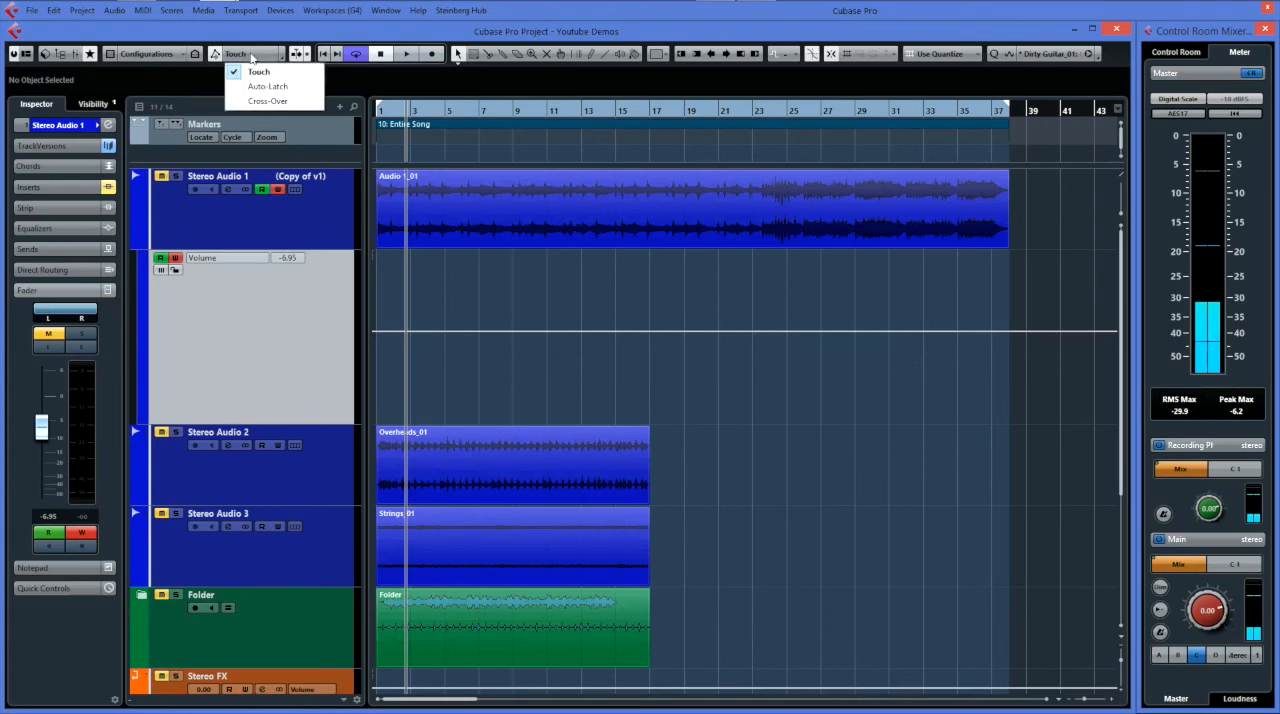
click(255, 74)
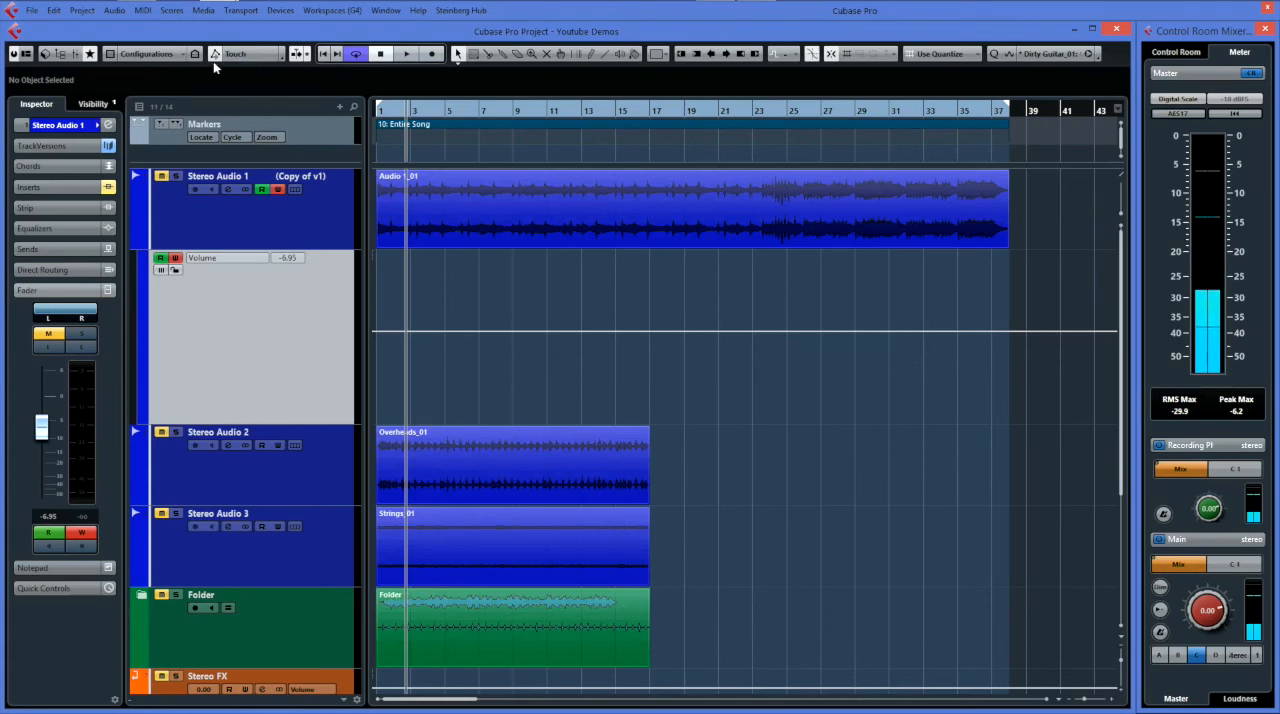
click(214, 56)
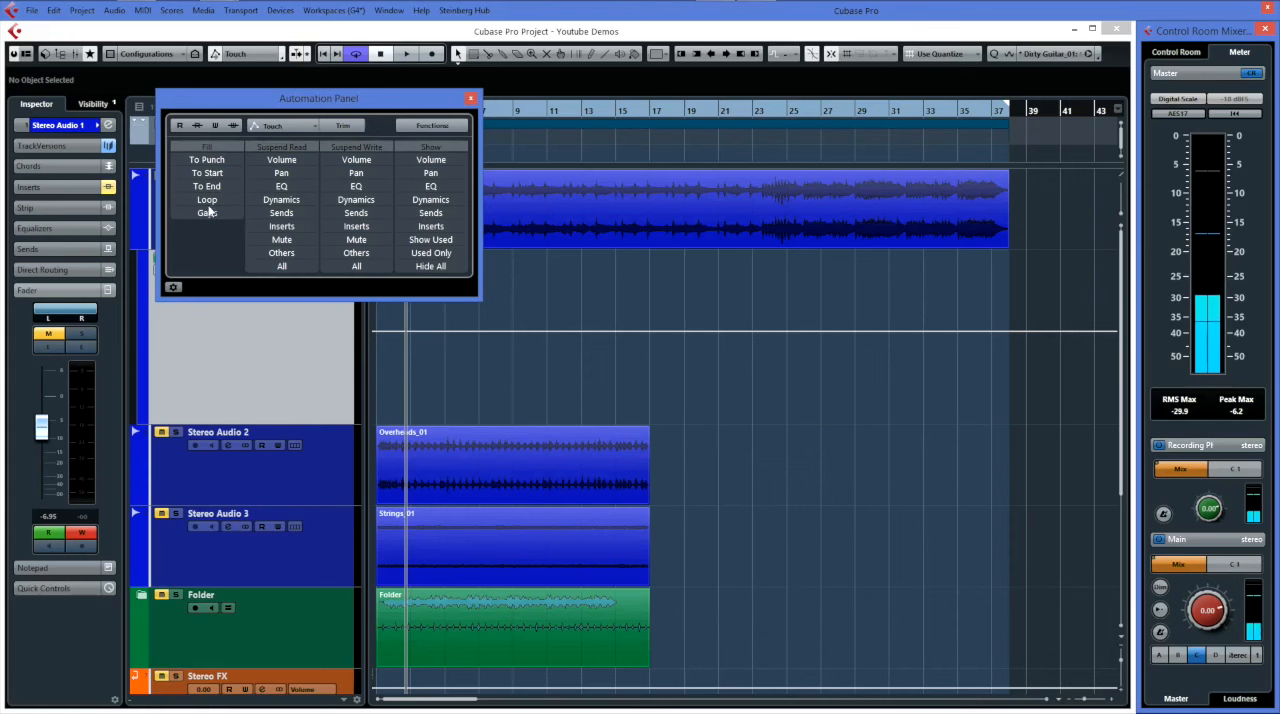
click(471, 101)
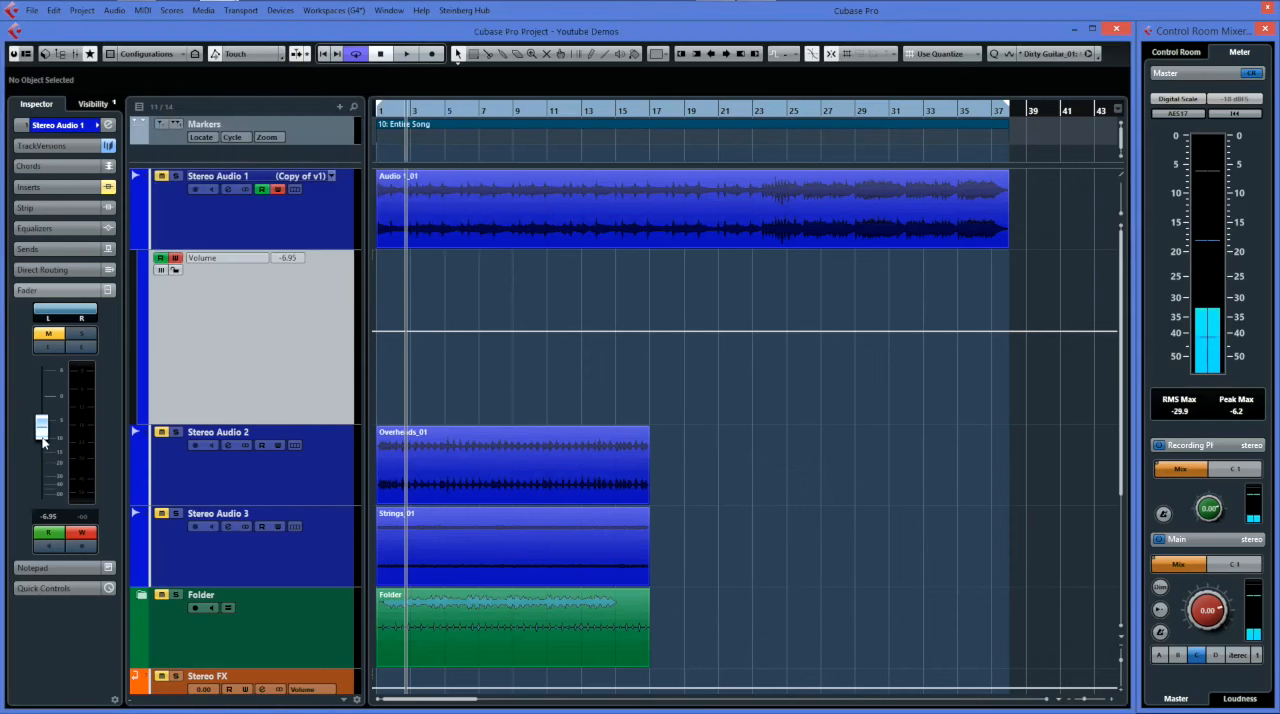
Write volume automation on Stereo Audio 1 during playback by moving its fader, ending at about -12.9.
key(space)
mouse_move(40, 431)
mouse_down()
mouse_move(40, 420)
mouse_move(41, 455)
mouse_up()
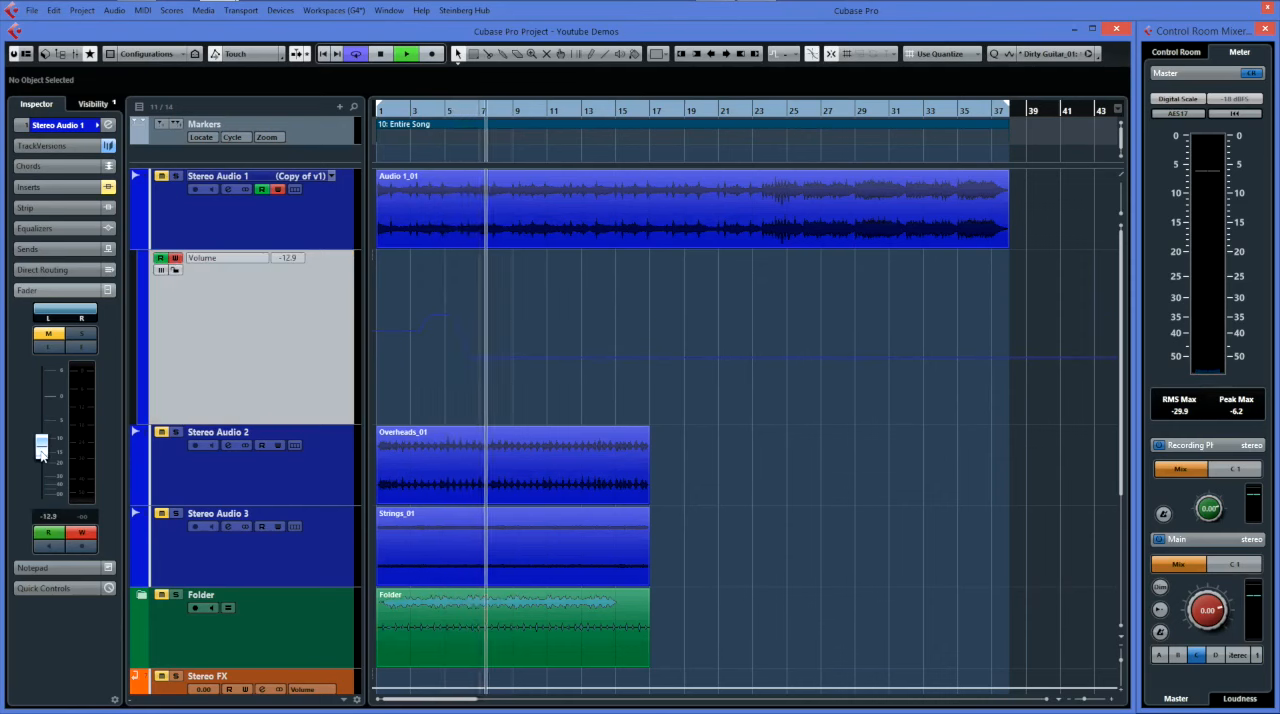
key(space)
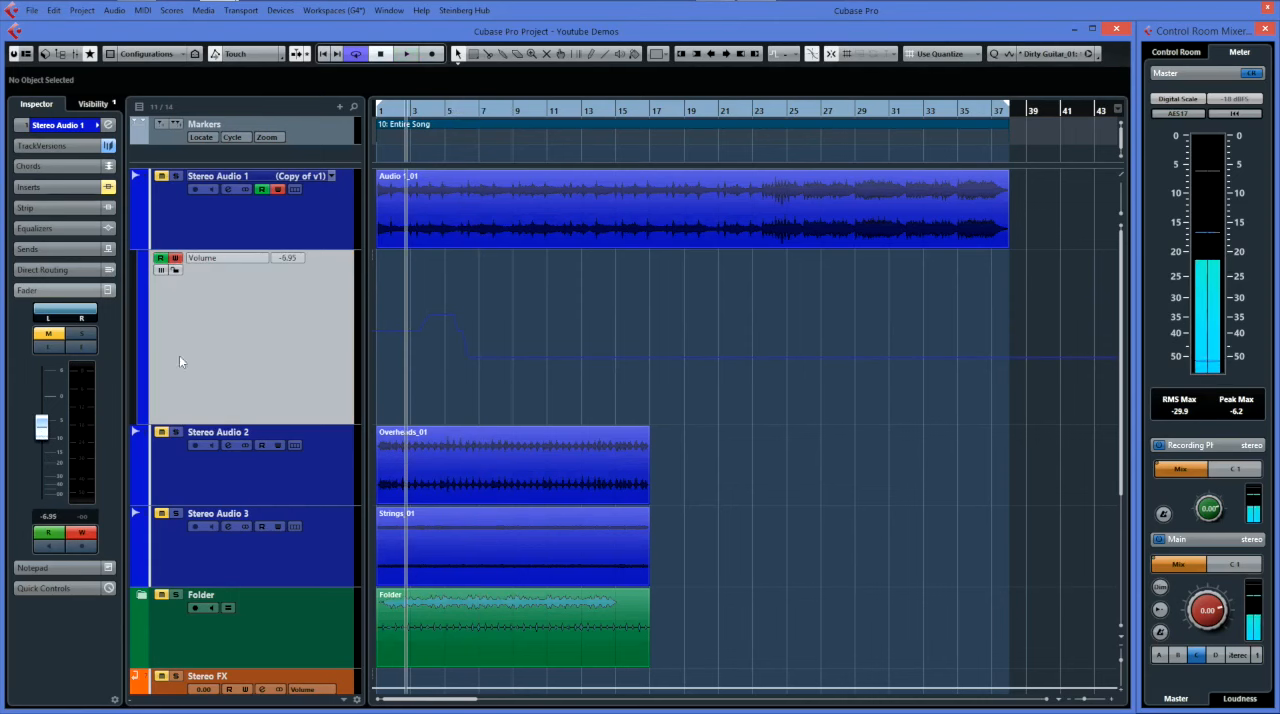
Delete the written volume automation points between about bars 3 and 7 on Stereo Audio 1.
mouse_move(429, 334)
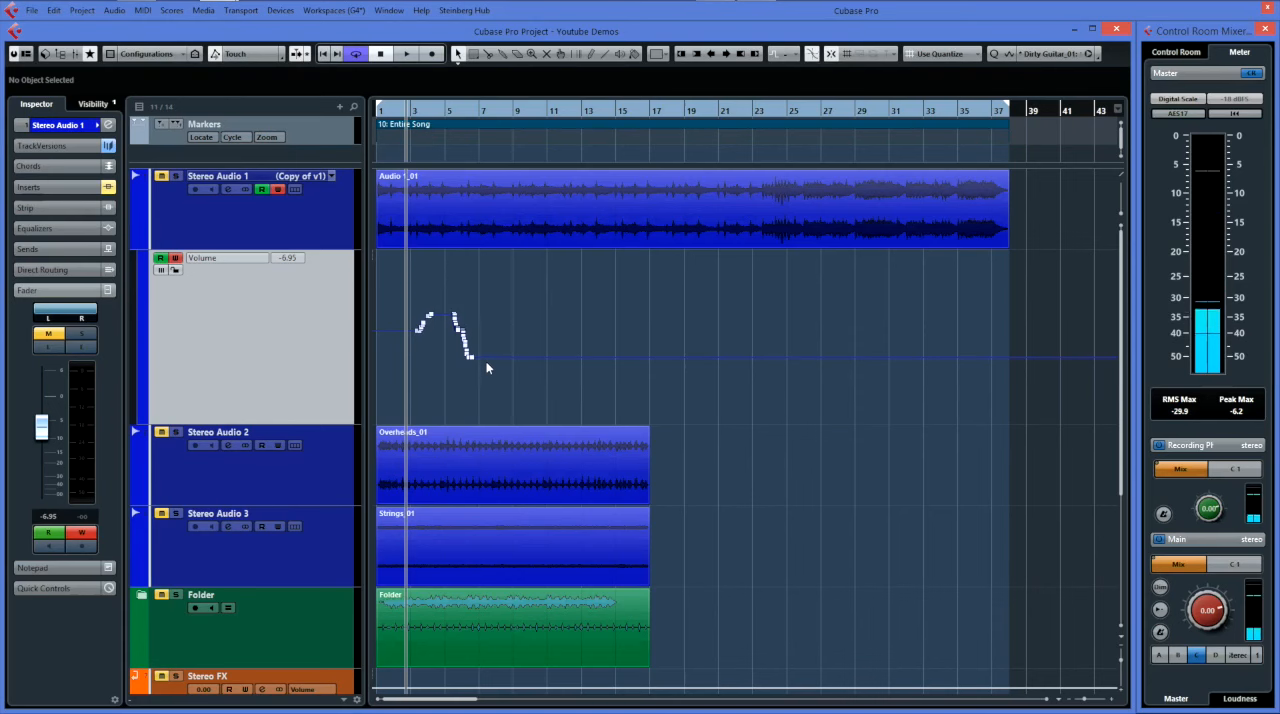
drag(485, 360, 398, 301)
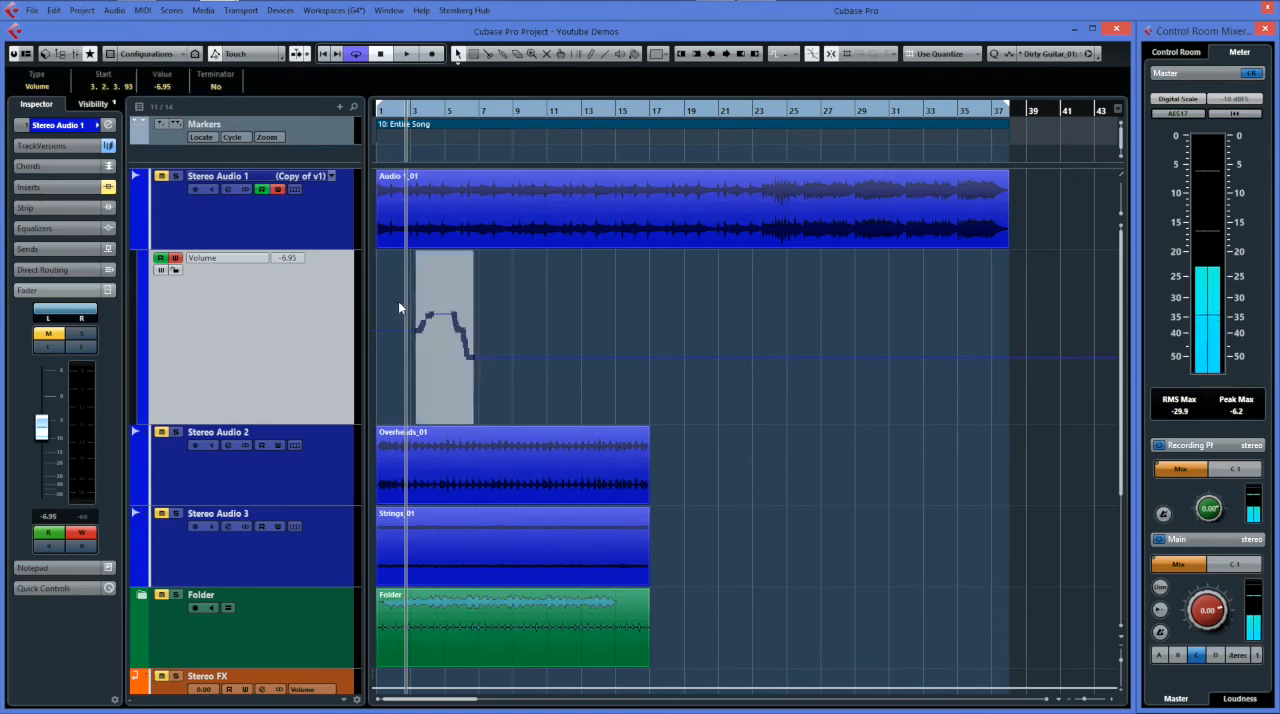
key(Delete)
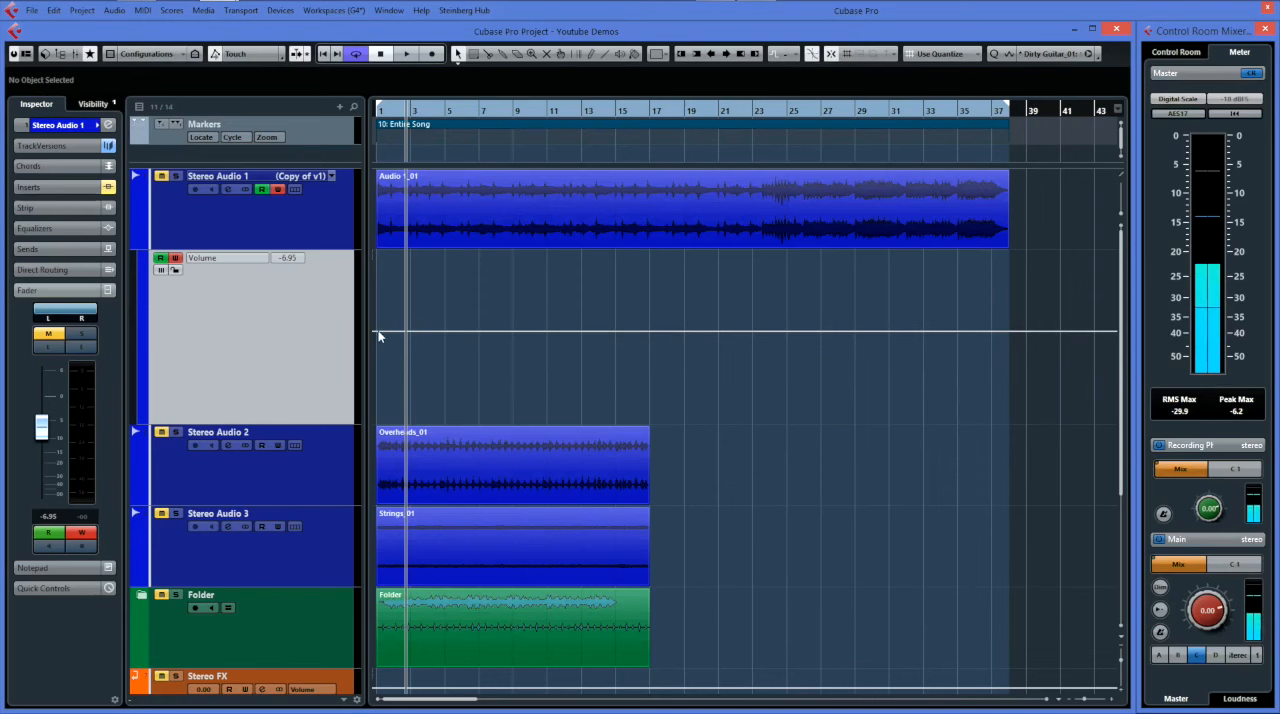
Add volume automation points near bars 1 and 37 on Stereo Audio 1 and write a short volume rise during playback.
click(378, 335)
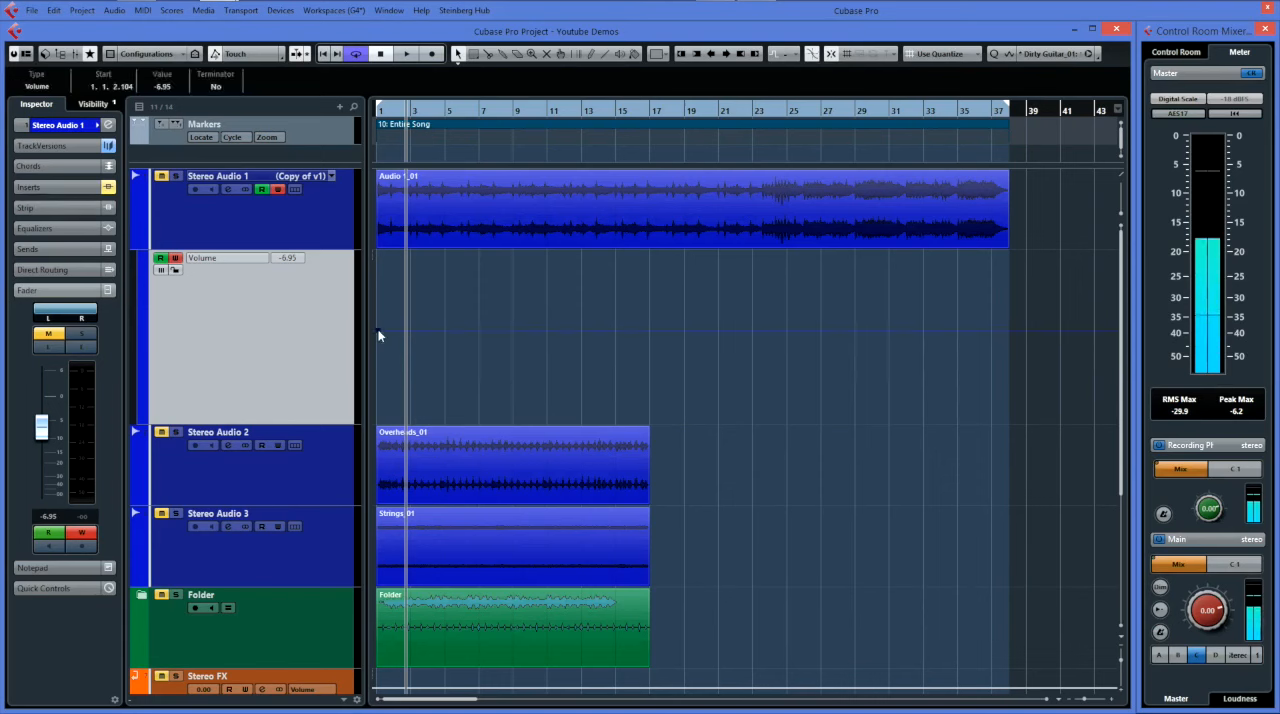
click(997, 333)
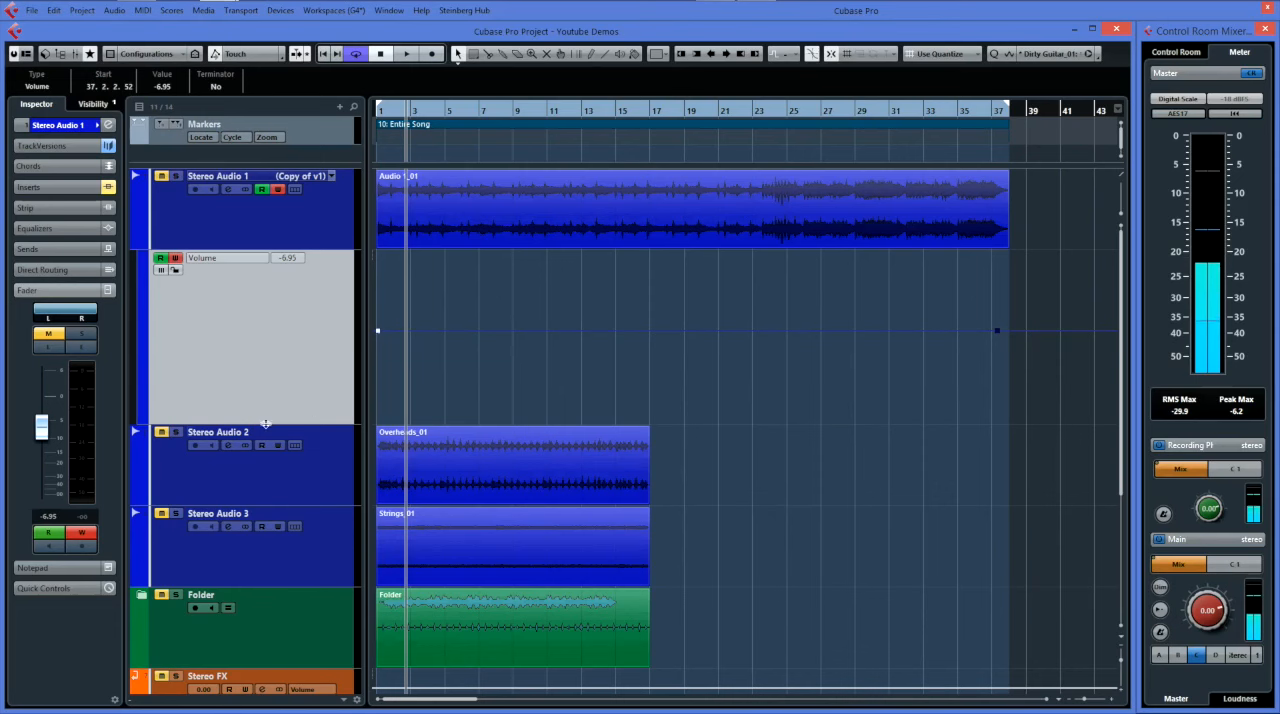
key(space)
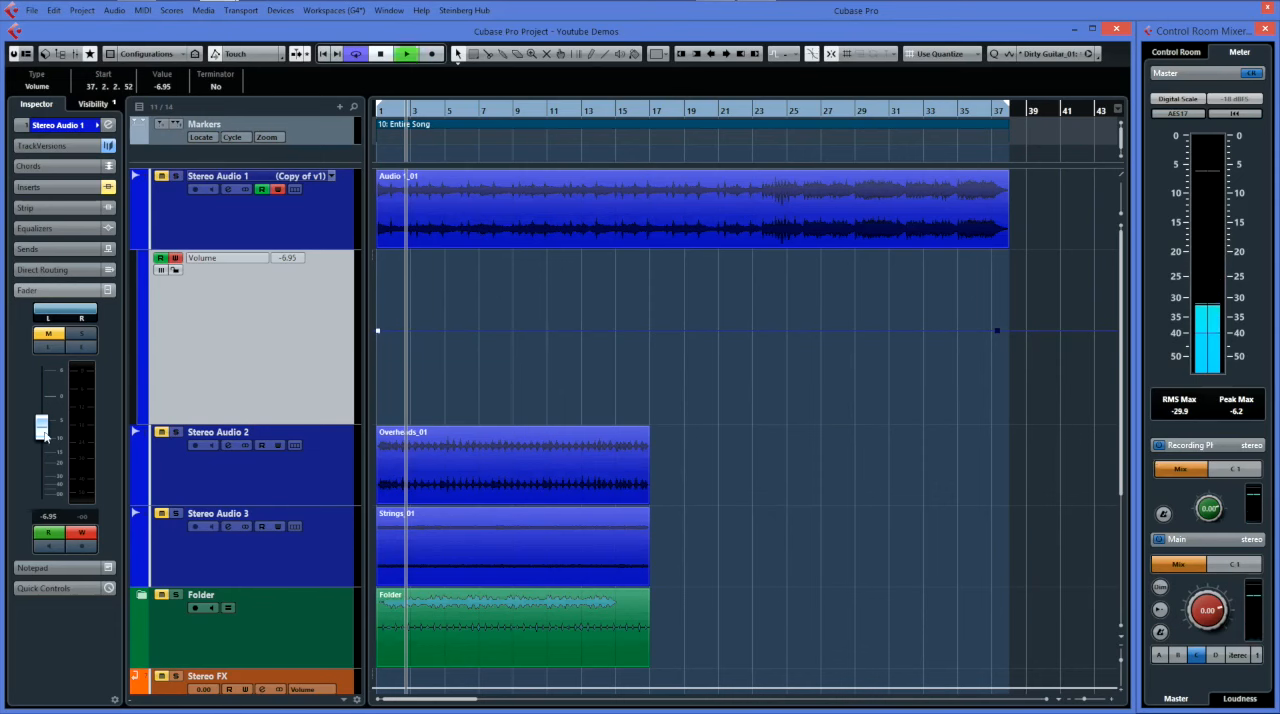
mouse_move(44, 433)
mouse_down()
mouse_move(43, 405)
mouse_move(43, 416)
mouse_up()
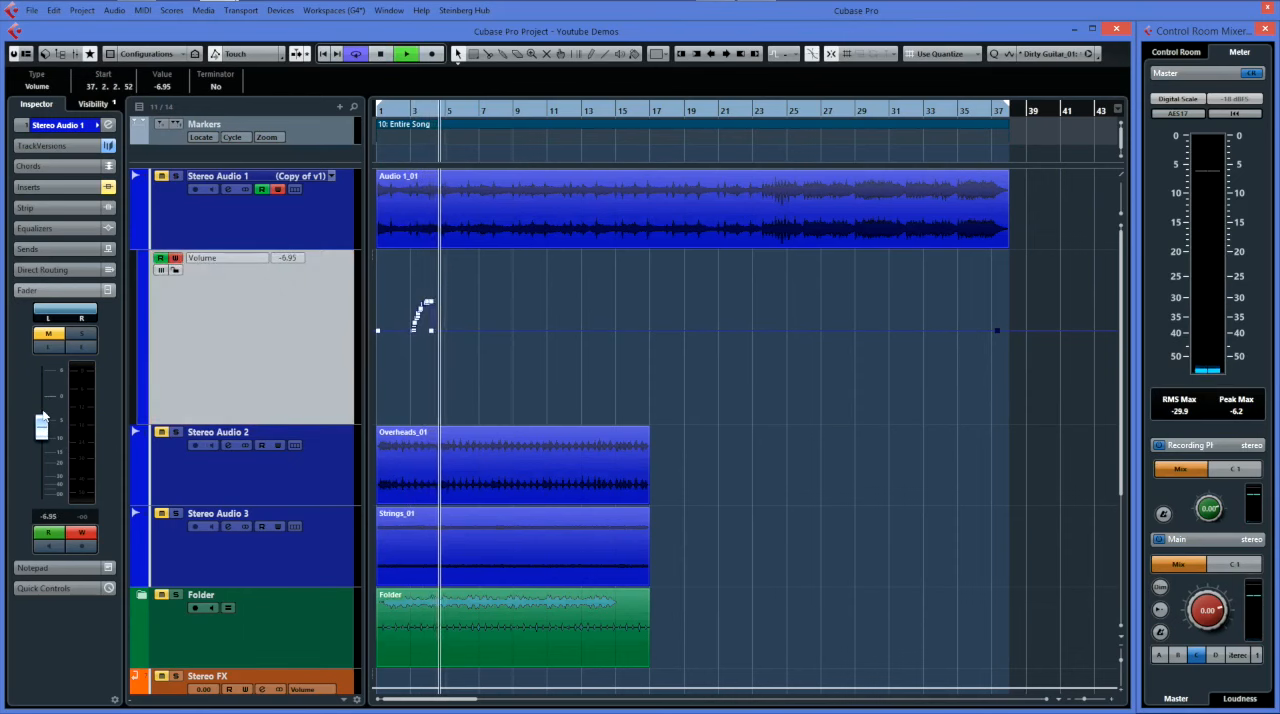
key(space)
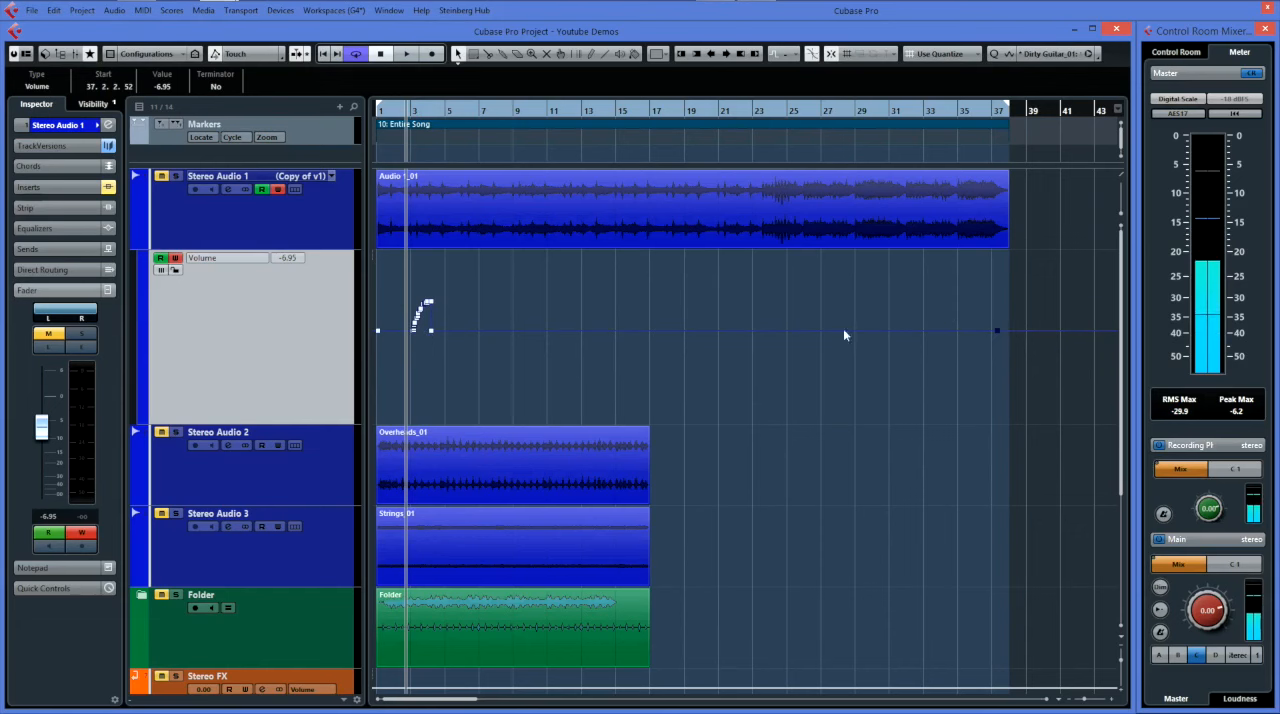
Delete all volume automation points on Stereo Audio 1 and turn off its automation read and write.
drag(1004, 339, 374, 296)
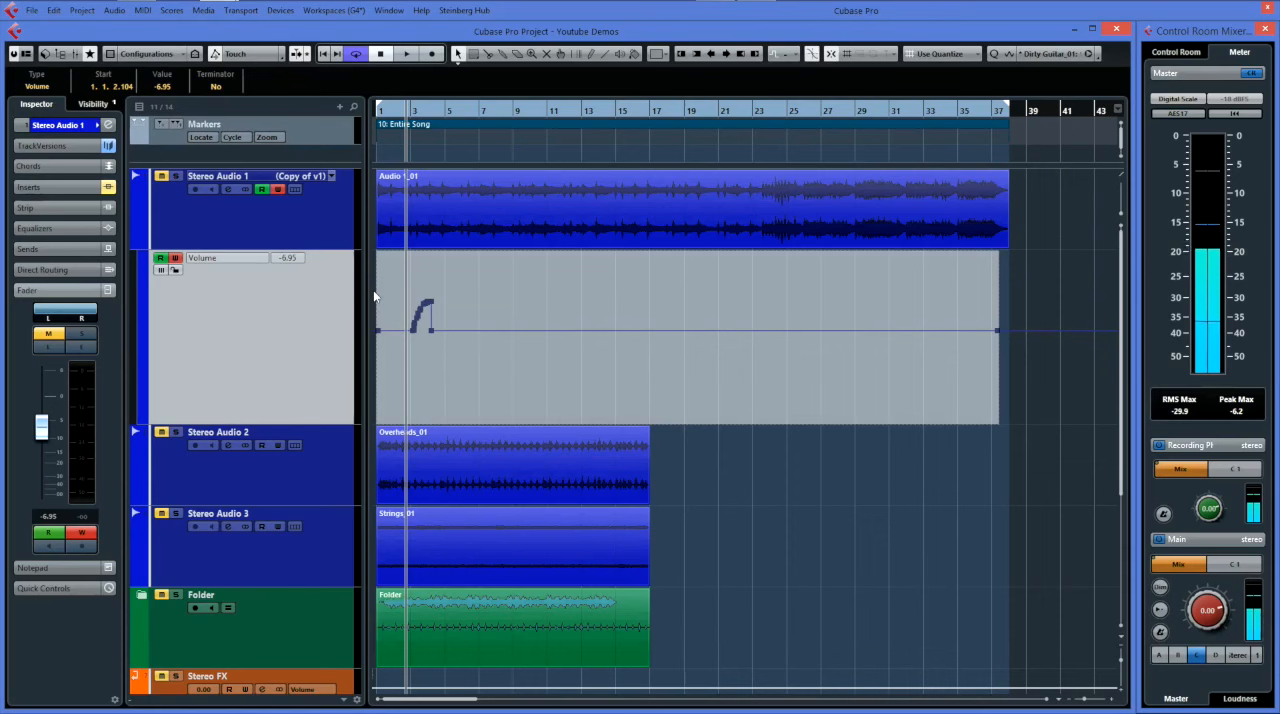
key(Delete)
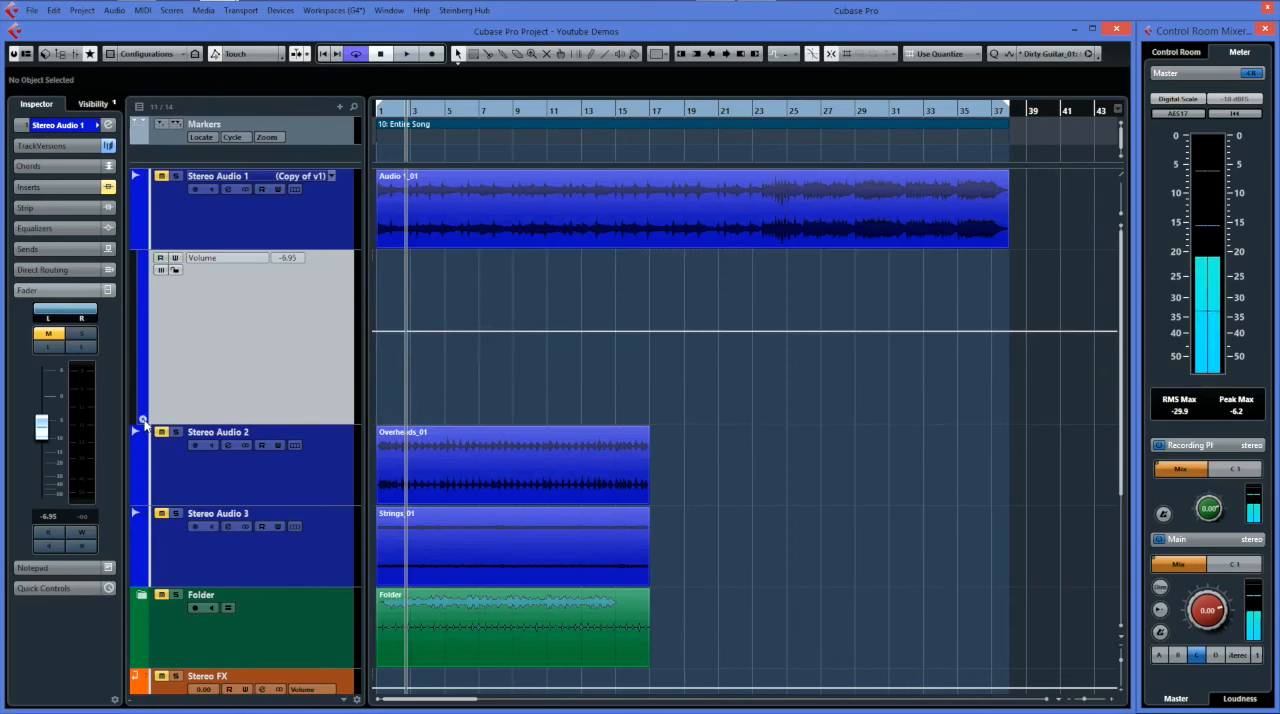
Show a Mute automation lane below Stereo Audio 1's volume lane, view its parameter list, and hide the track's automation.
click(143, 420)
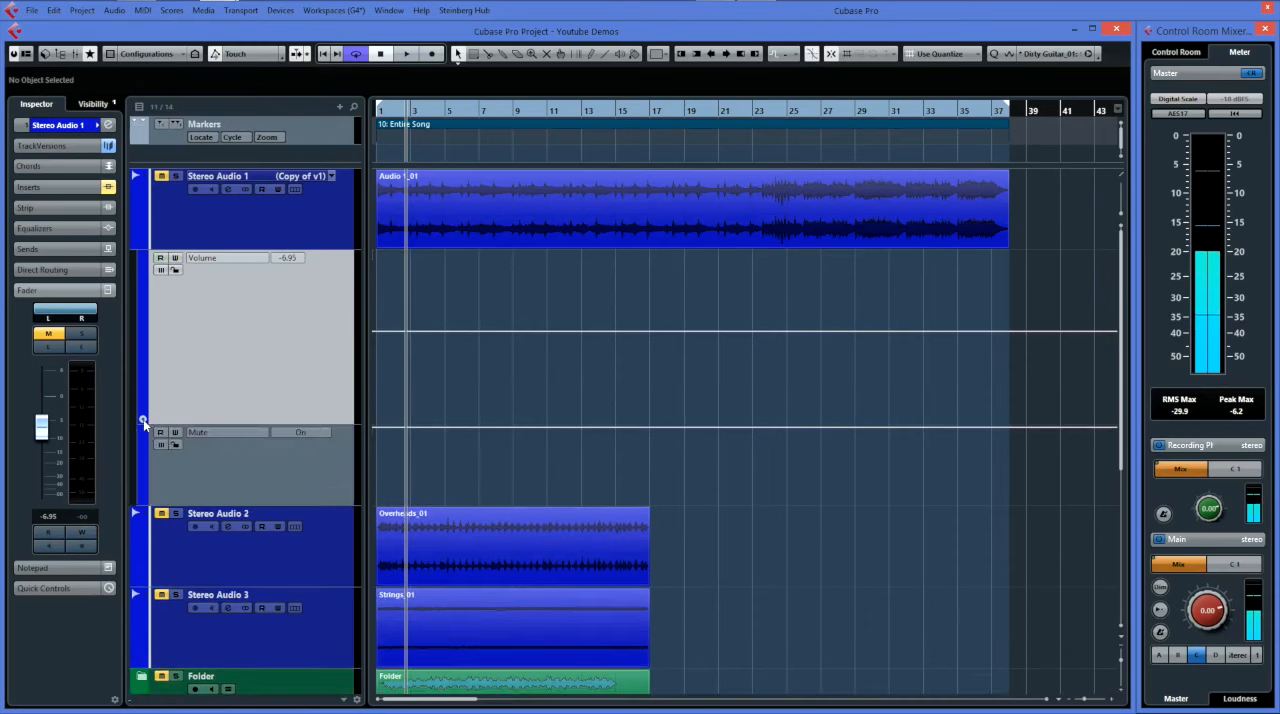
click(215, 431)
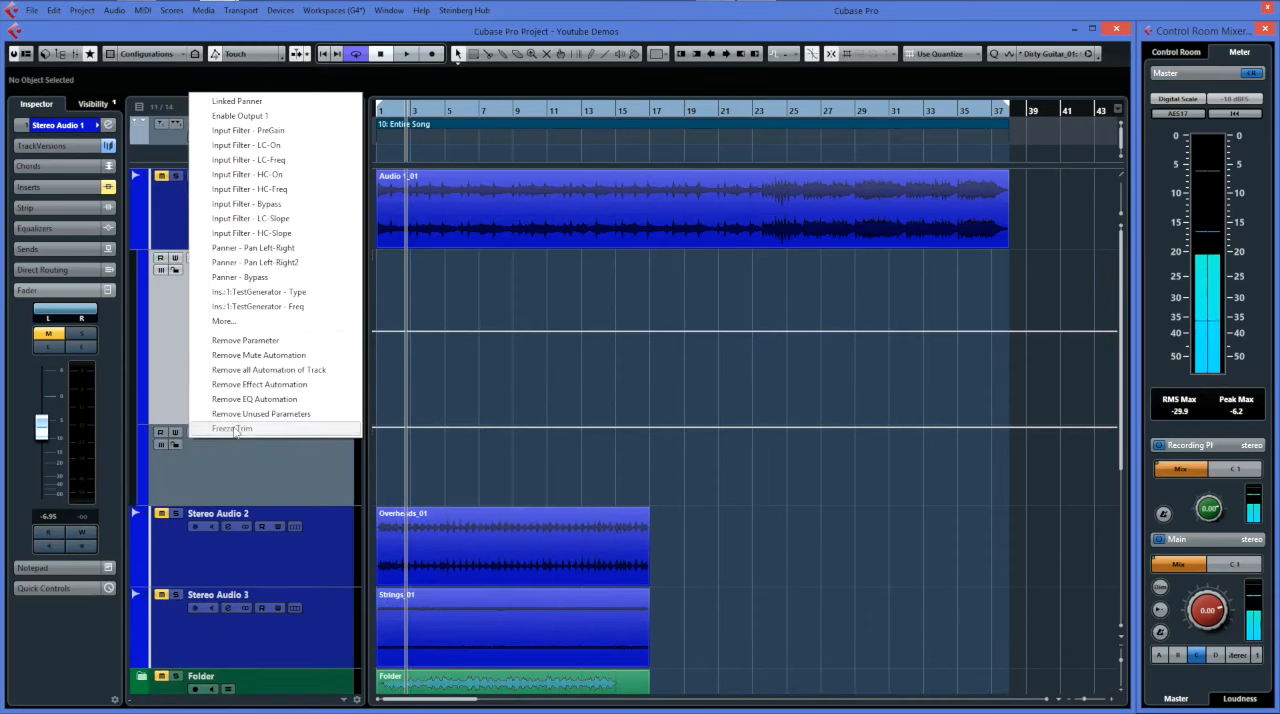
click(237, 488)
click(143, 244)
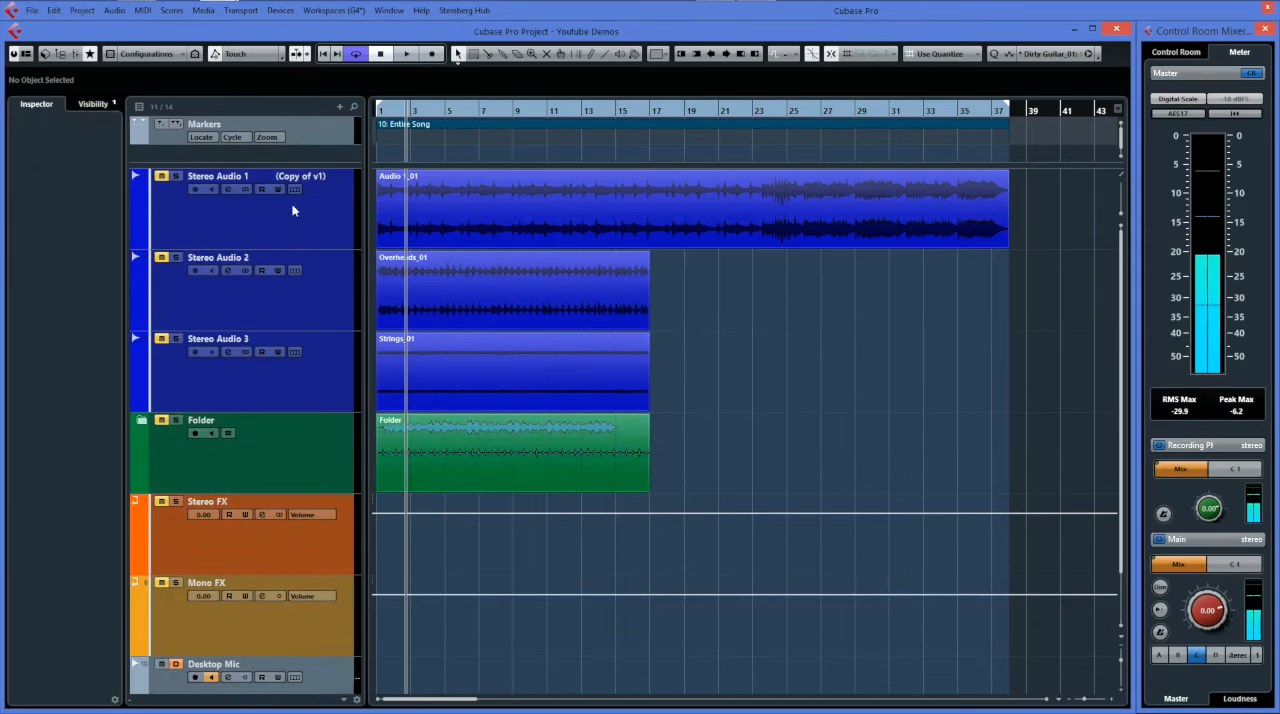
View the automation settings in the Automation Panel and close the panel.
click(281, 55)
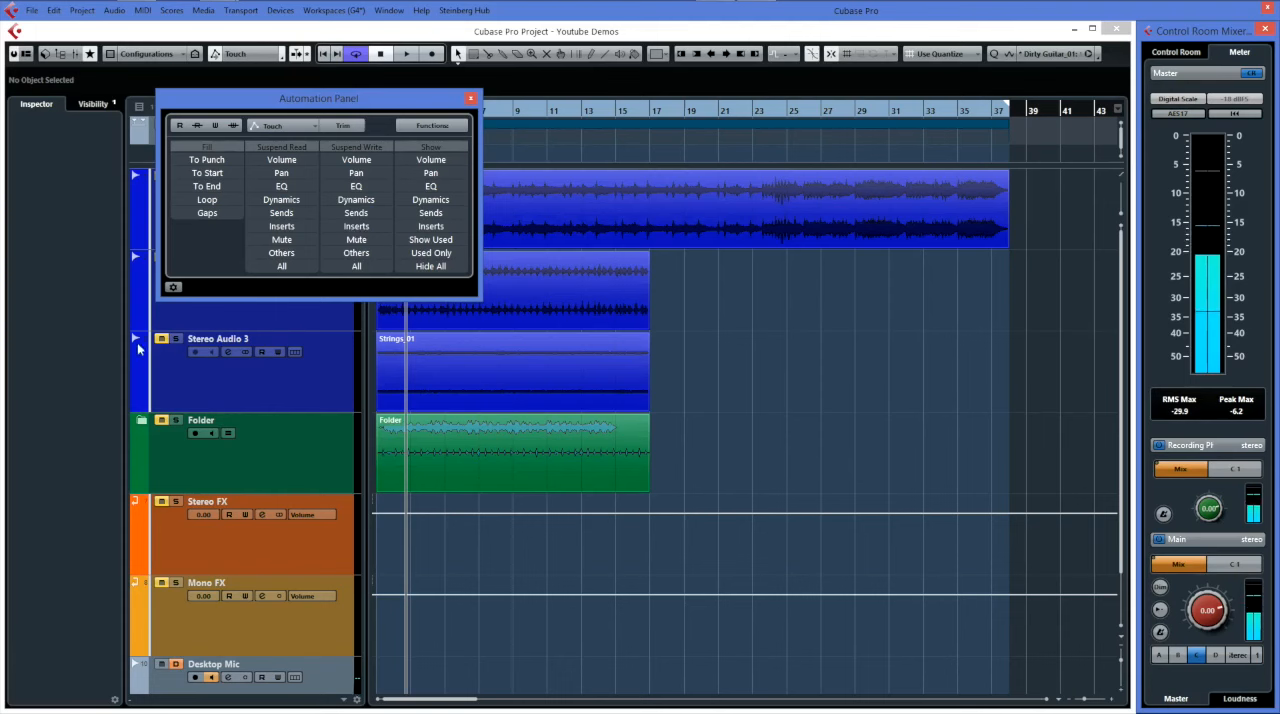
click(173, 288)
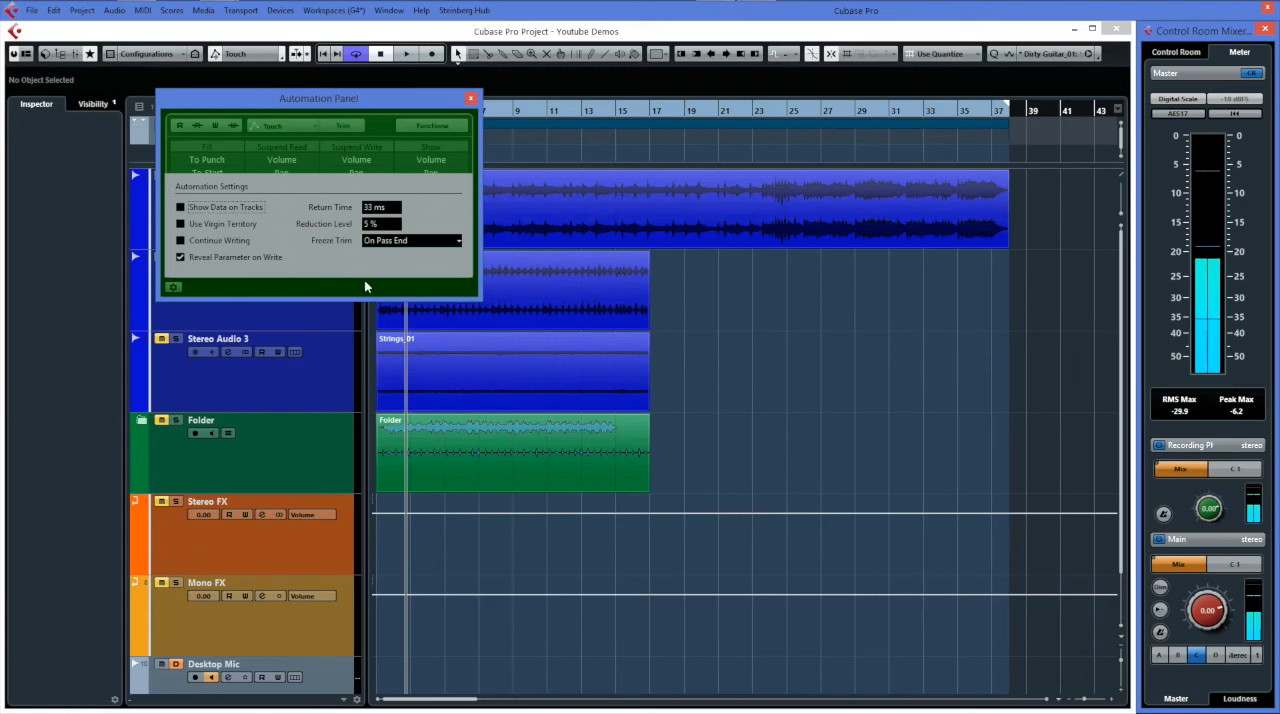
click(471, 99)
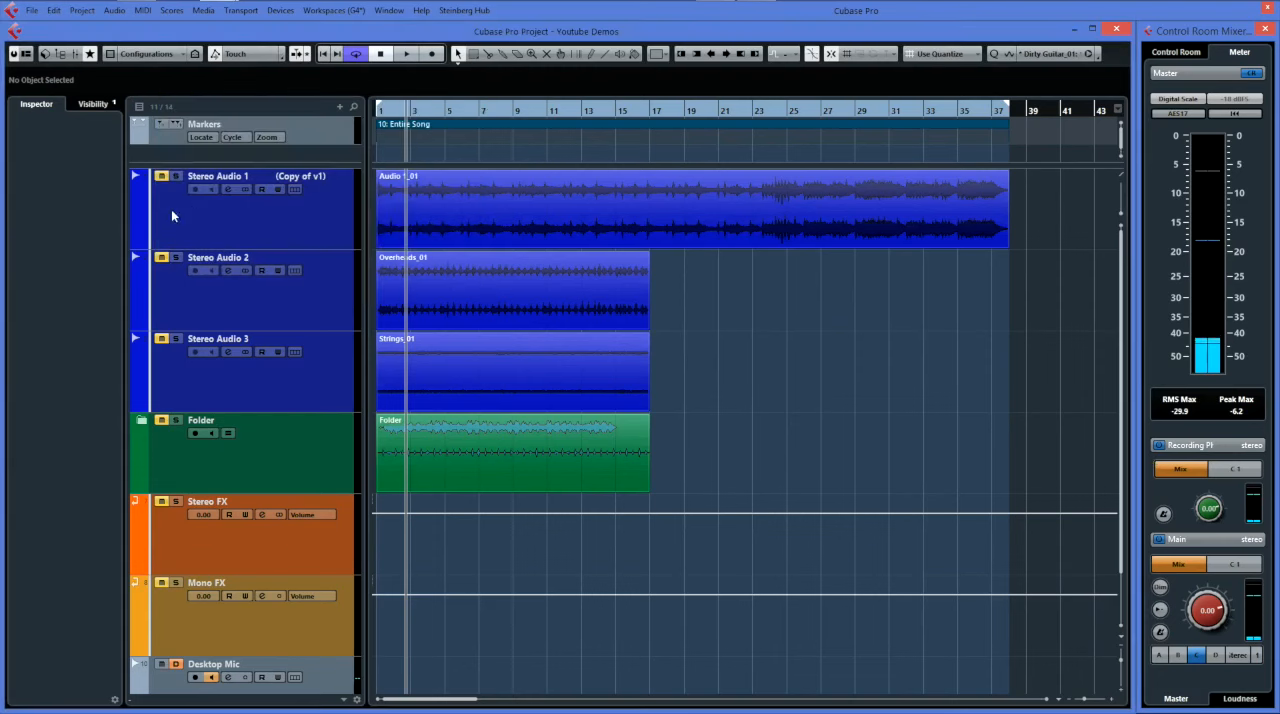
Briefly show and collapse Stereo Audio 1's automation lane, and enable write automation for the track.
click(137, 243)
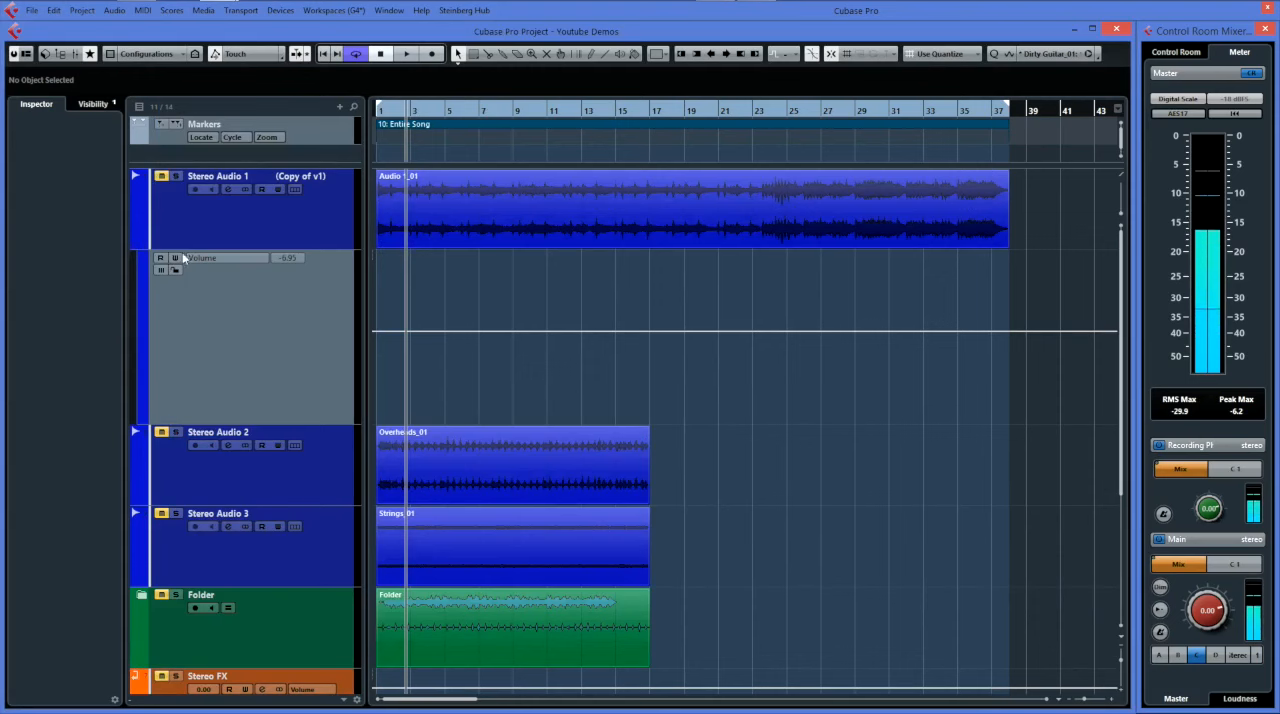
click(145, 240)
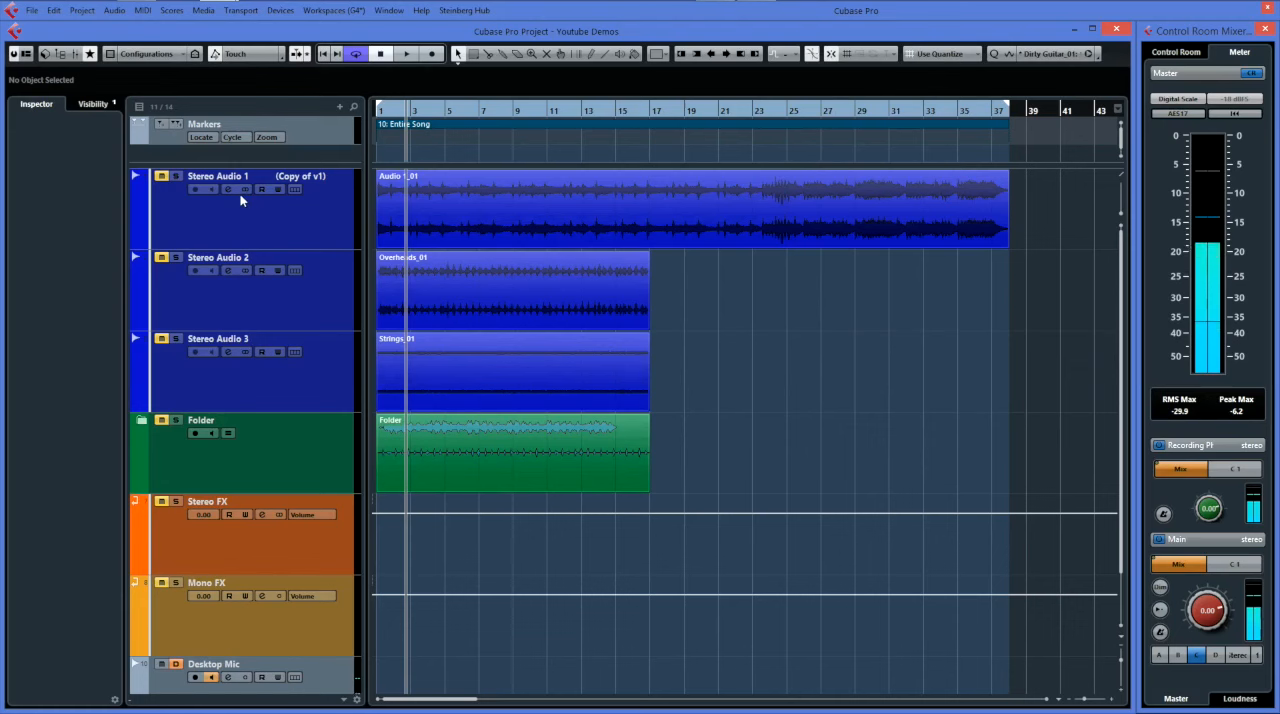
click(279, 190)
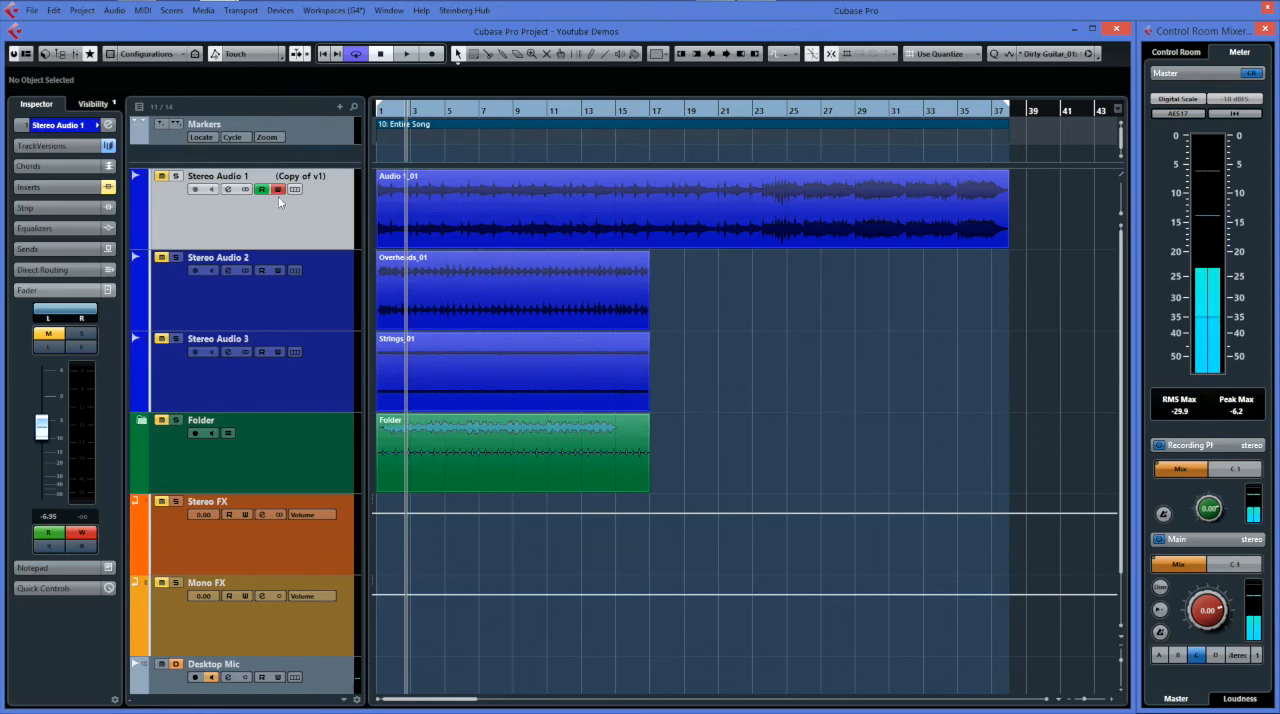
Write pan automation on Stereo Audio 1 during playback by narrowing its right pan to about R72.
key(space)
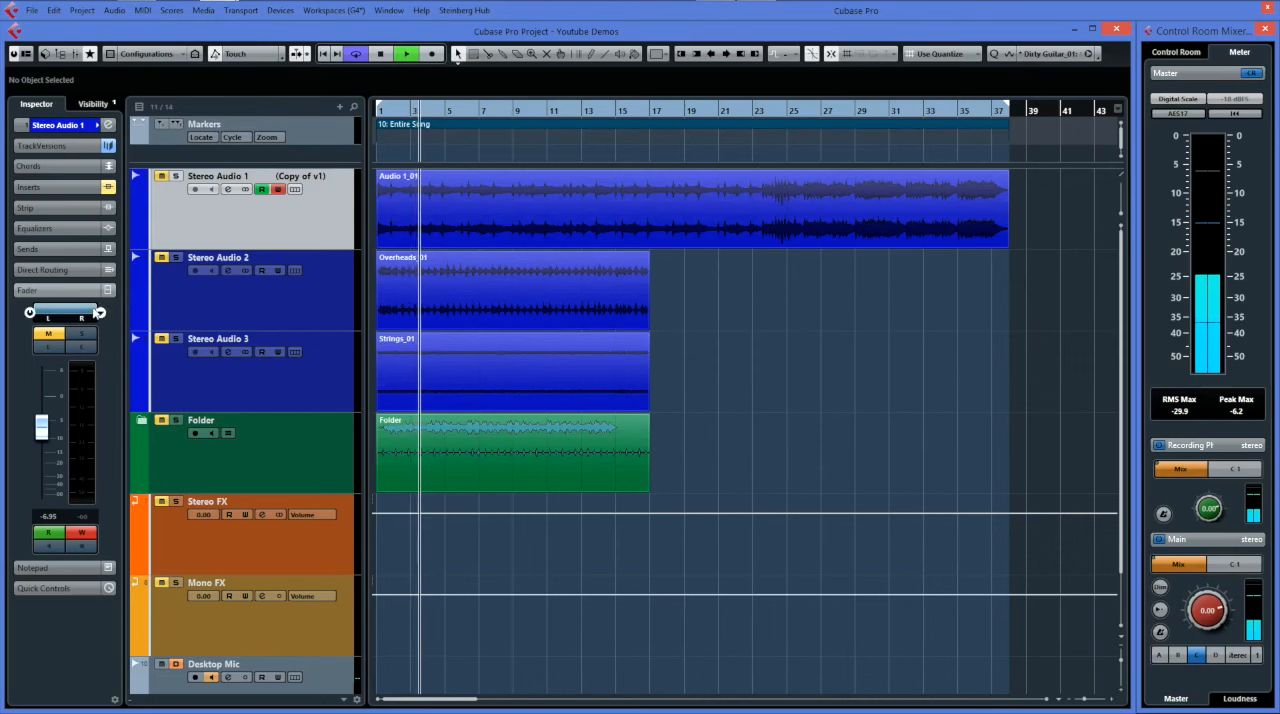
drag(99, 306, 83, 313)
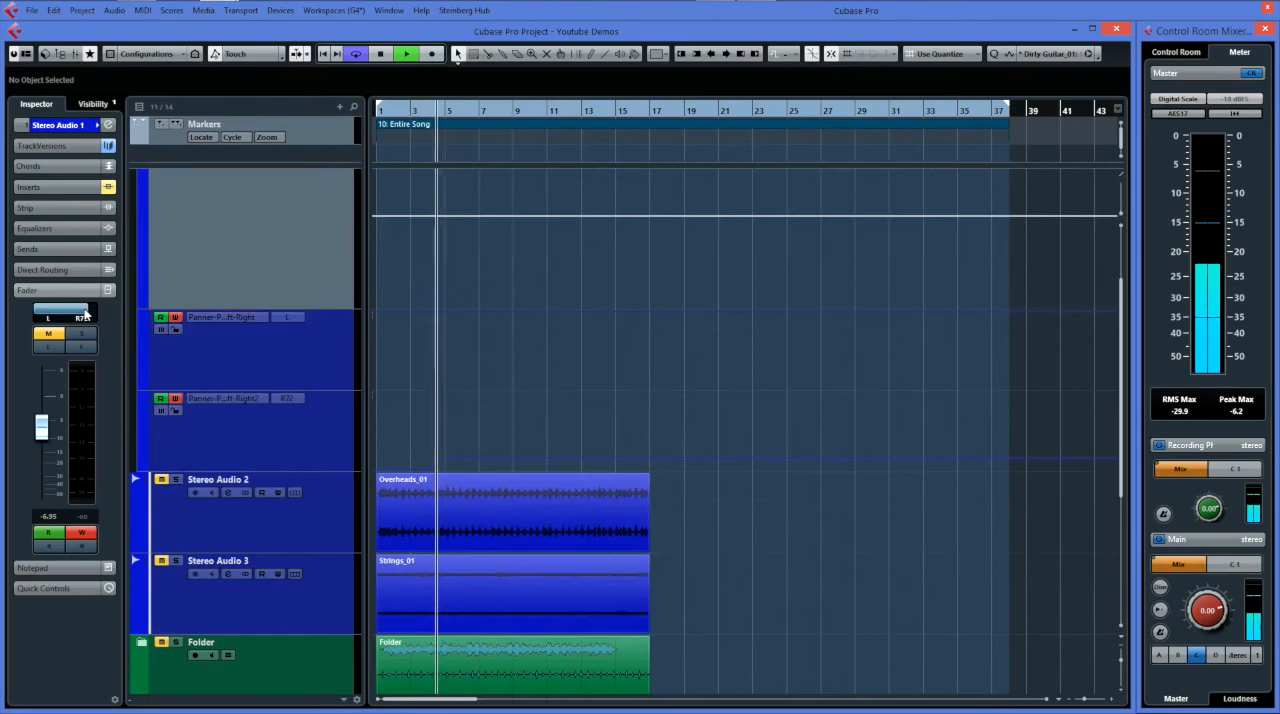
key(space)
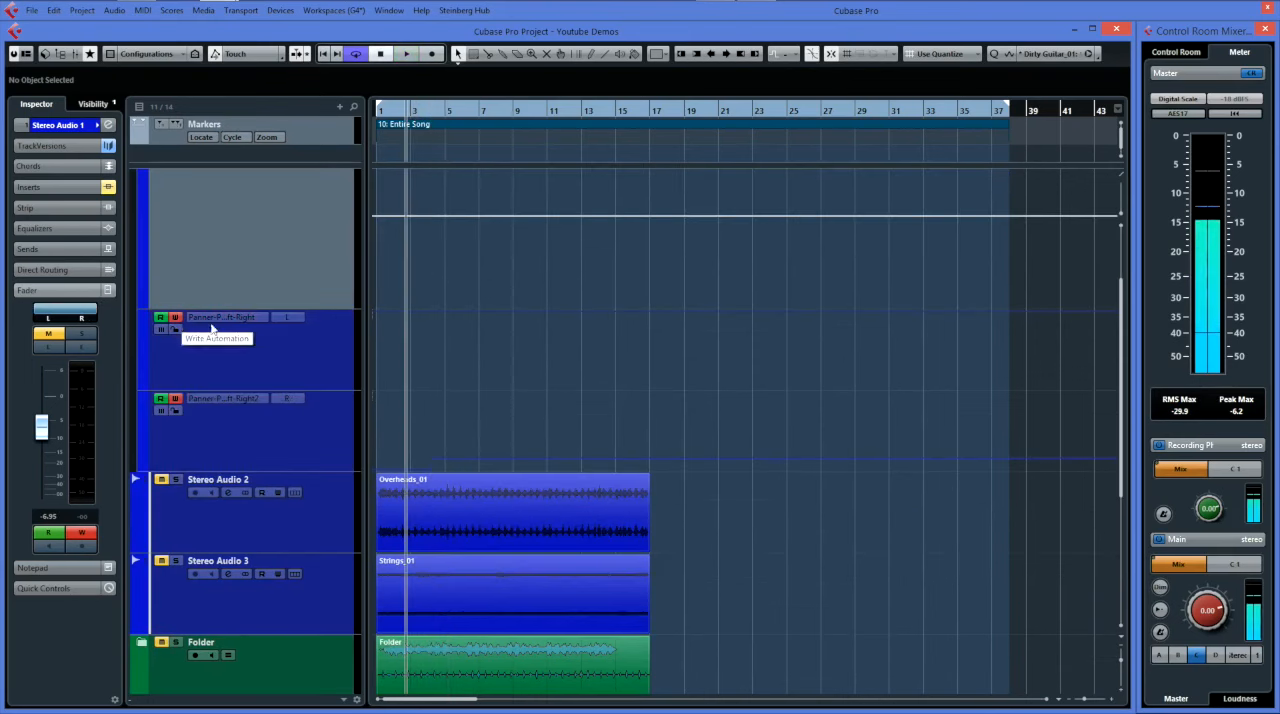
Delete the recorded right-pan automation points on Stereo Audio 1 and raise the point after bar 4 to R17.
scroll(313, 336, up, 2)
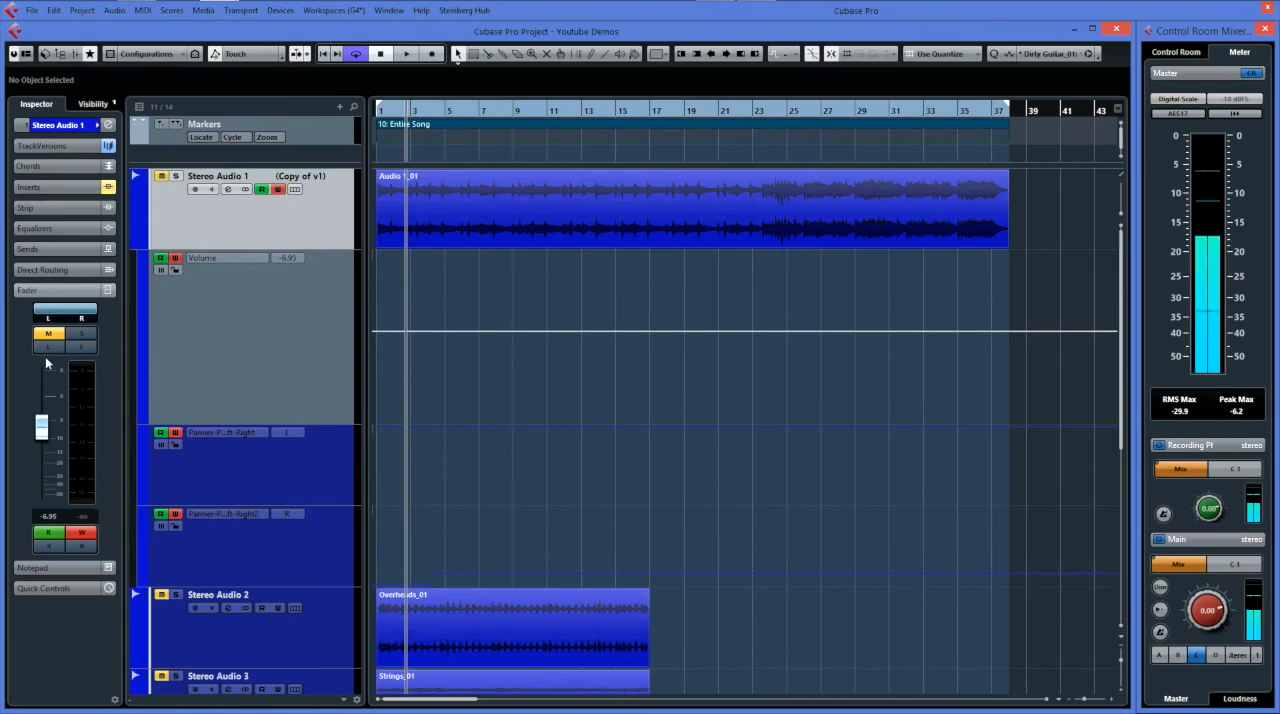
click(445, 579)
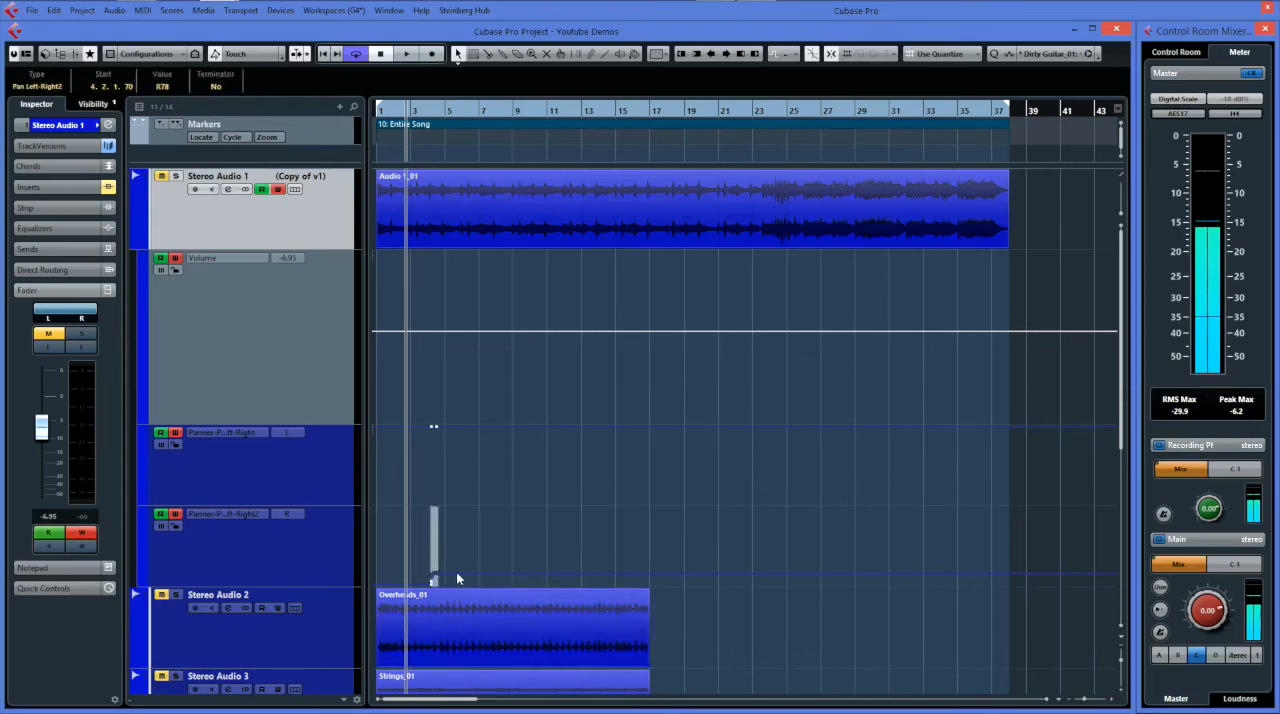
key(Delete)
drag(432, 584, 433, 552)
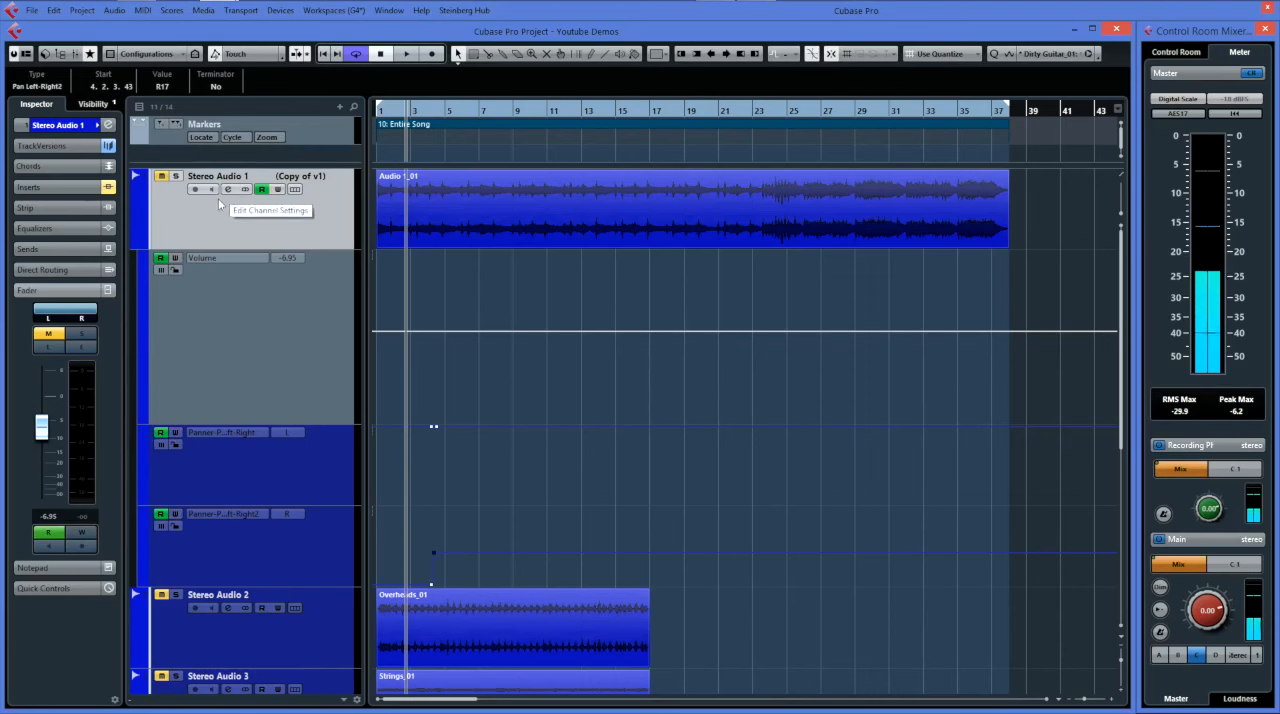
Insert the Abbey Road RS127 Rack in Stereo Audio 1's second insert slot and move its plug-in window lower.
click(45, 189)
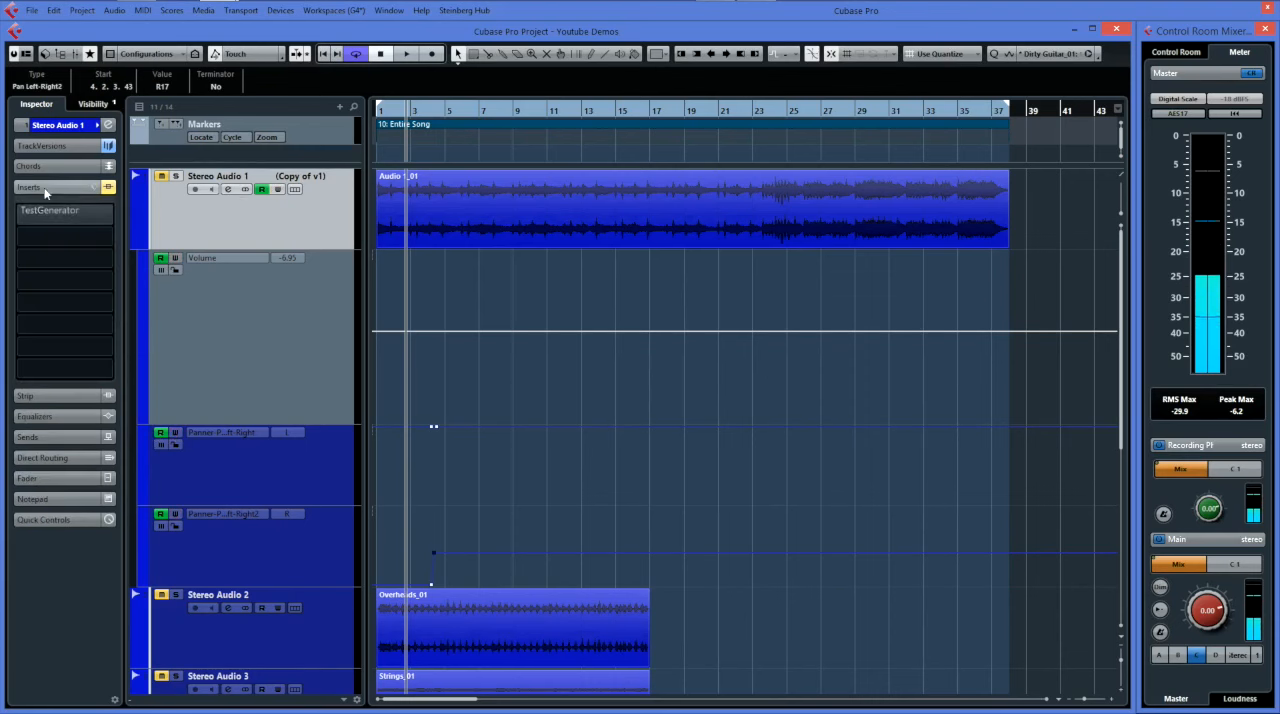
click(97, 235)
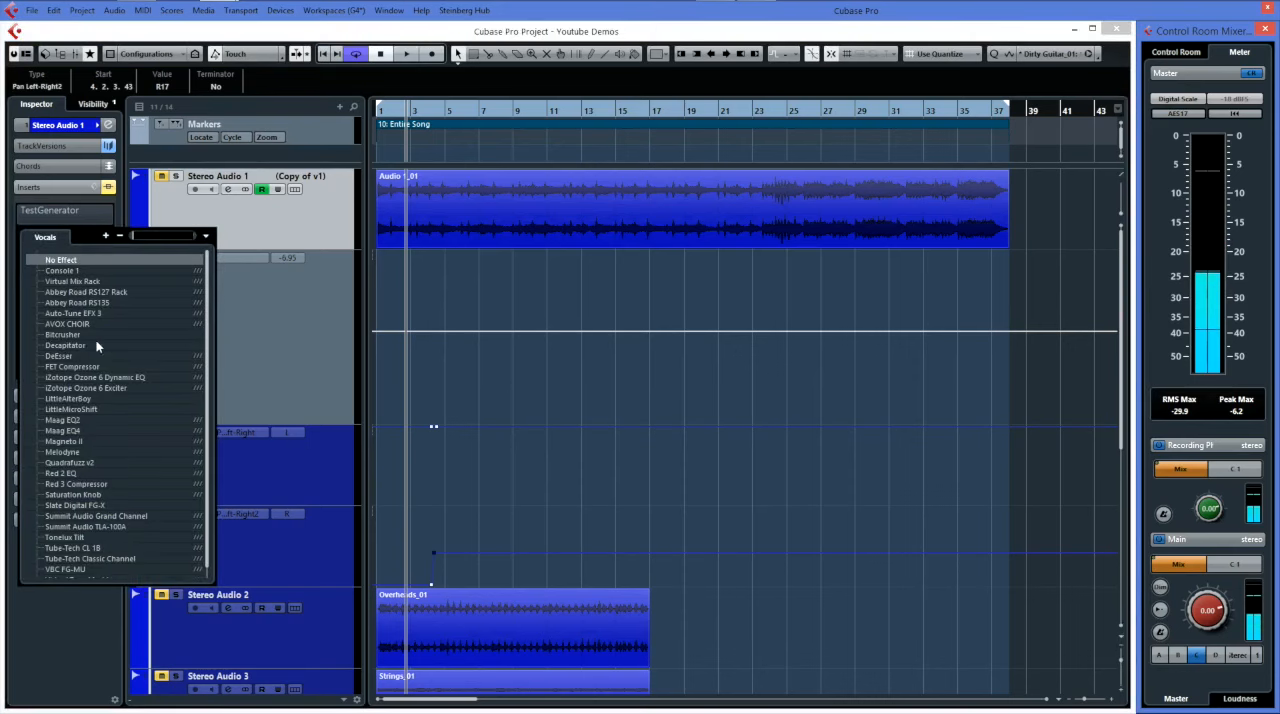
click(97, 292)
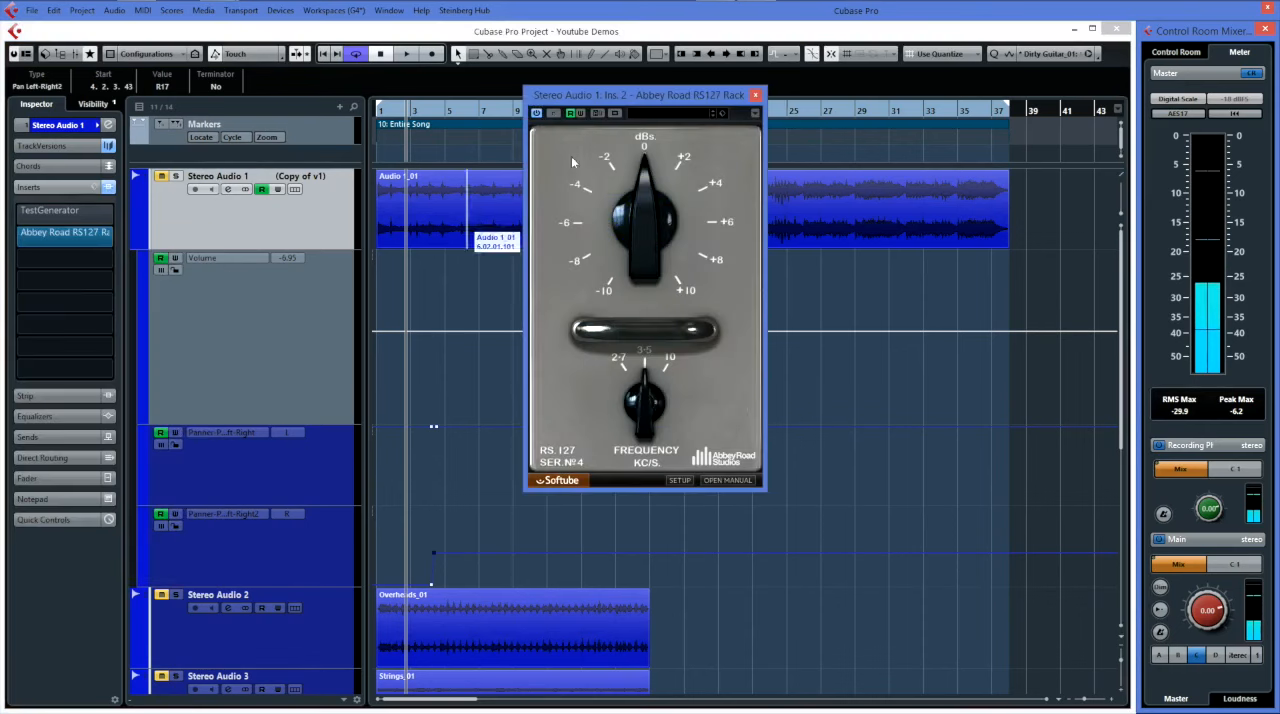
drag(659, 101, 656, 148)
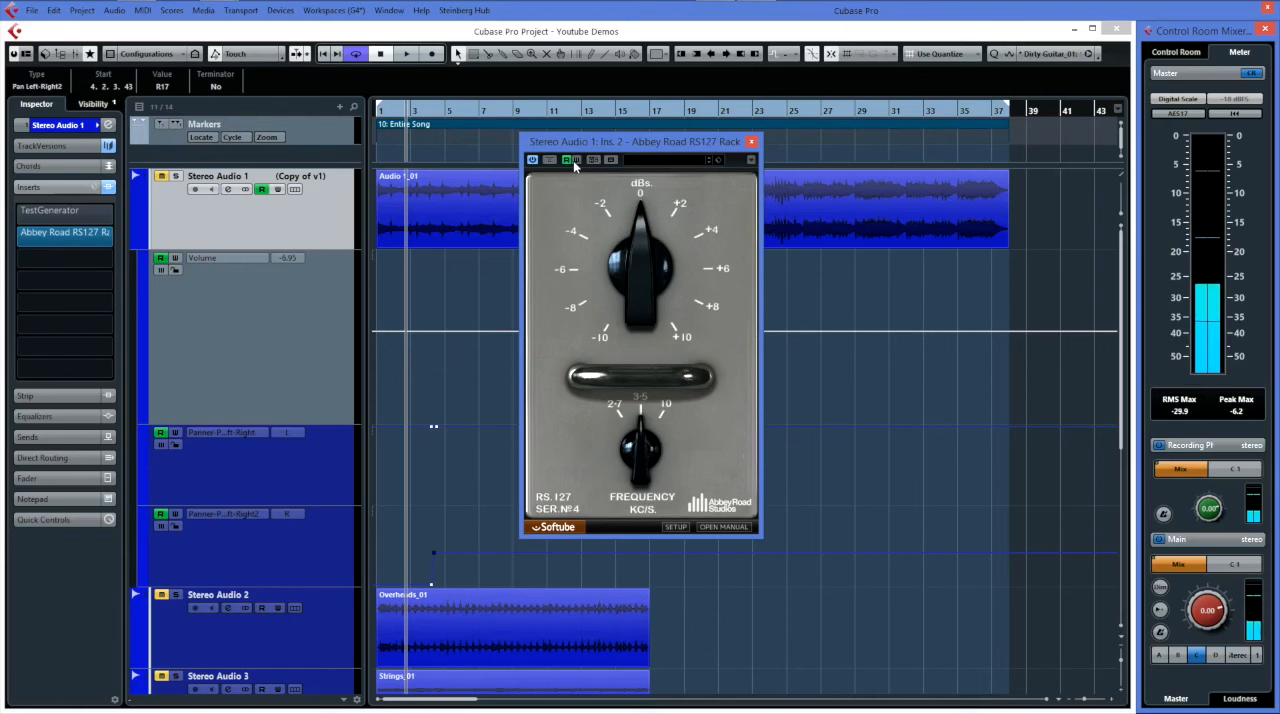
click(403, 190)
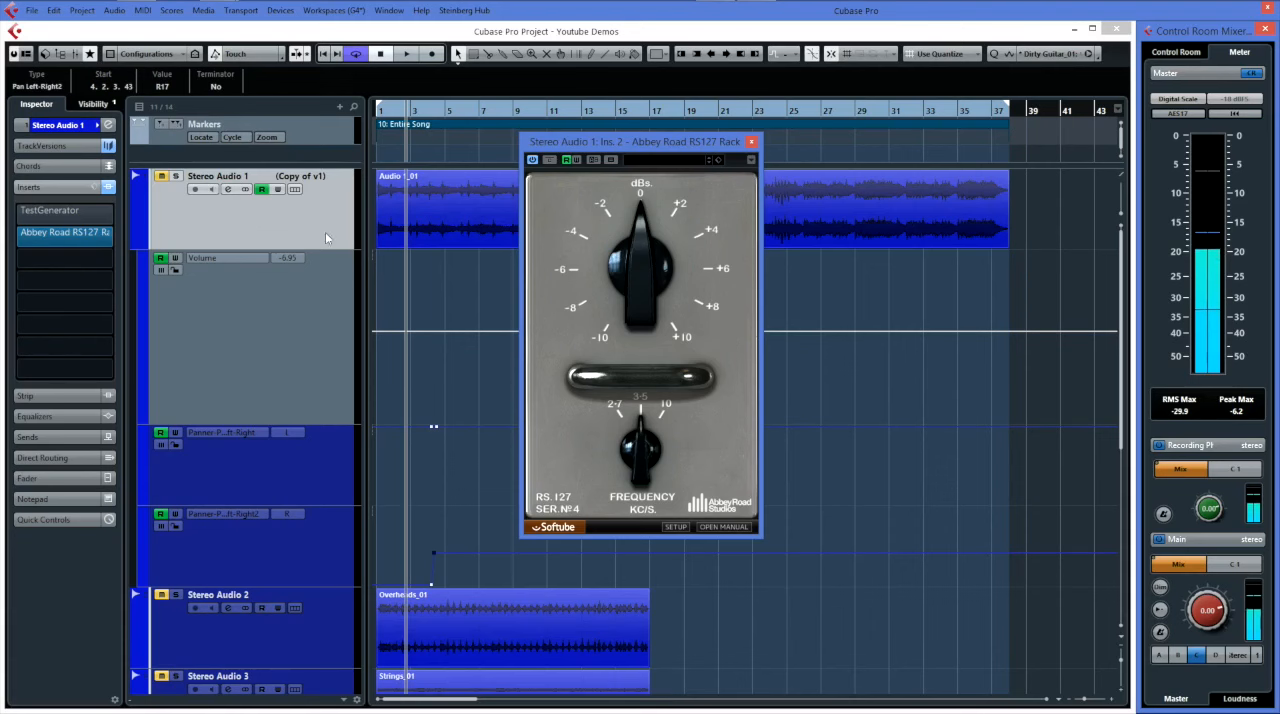
Enable write automation for the RS127 Rack, record a gain pass during playback, and reposition its last gain point to a value of 6.
click(577, 160)
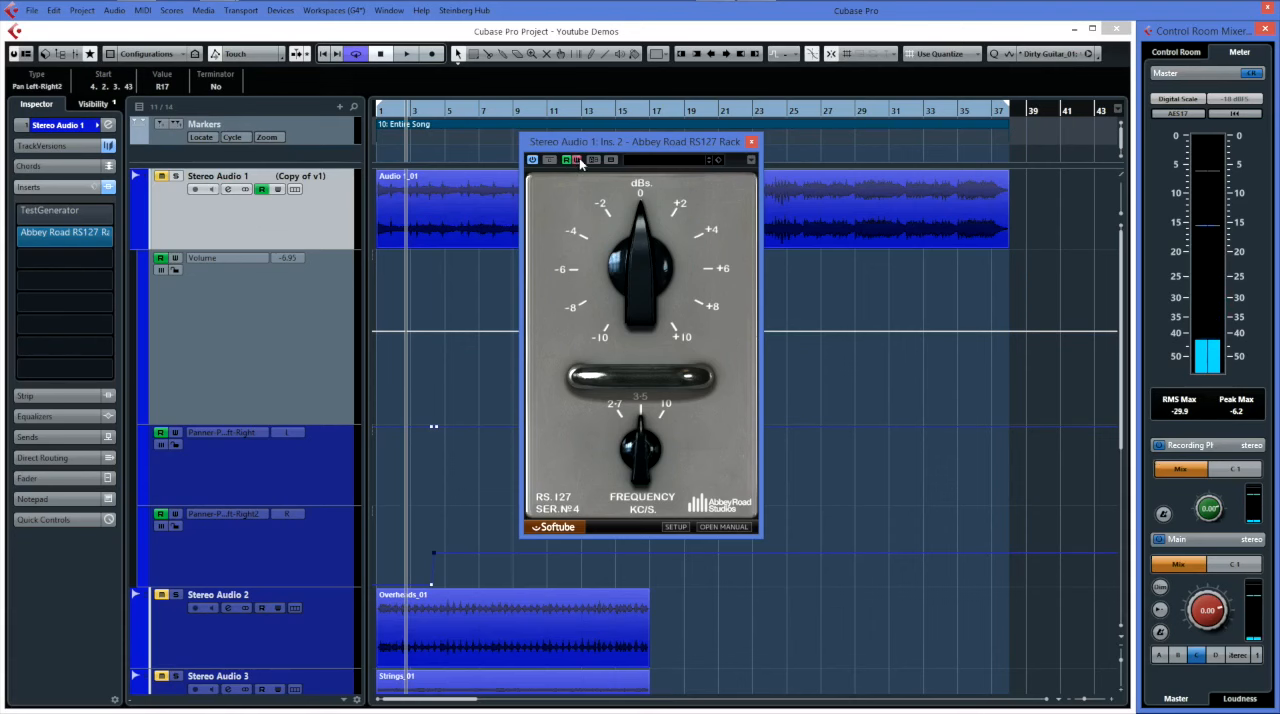
key(space)
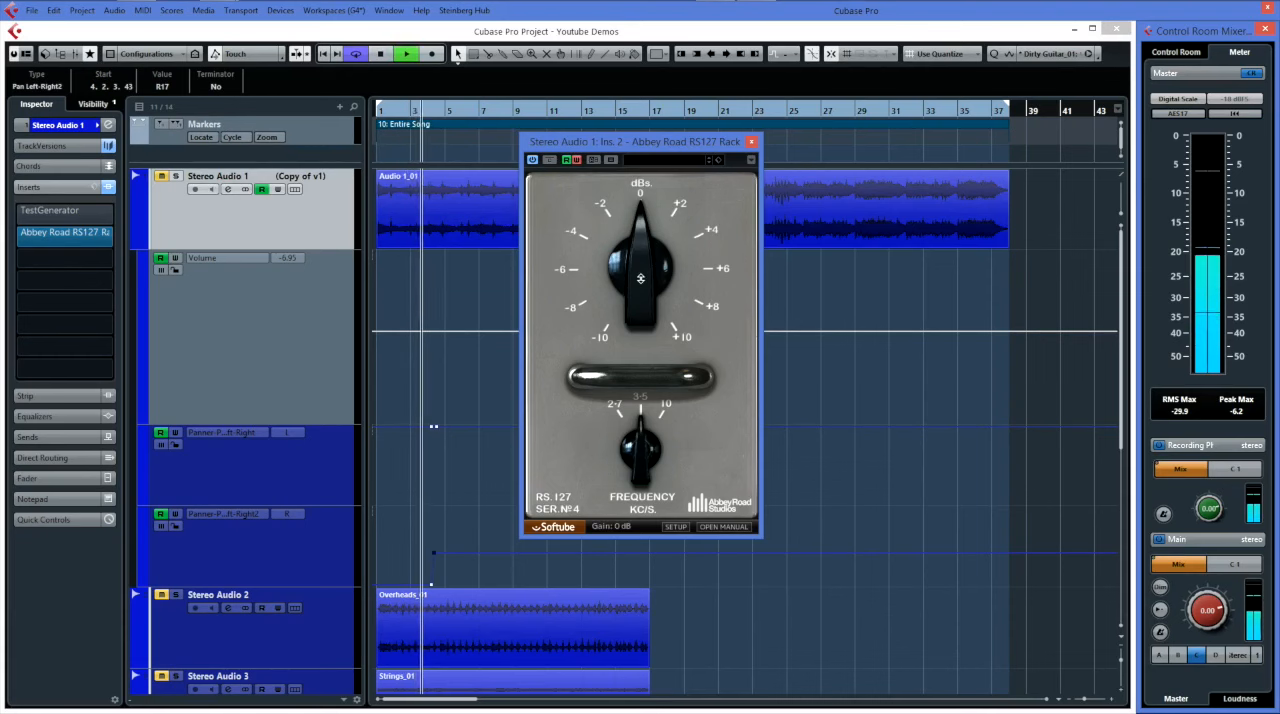
click(633, 249)
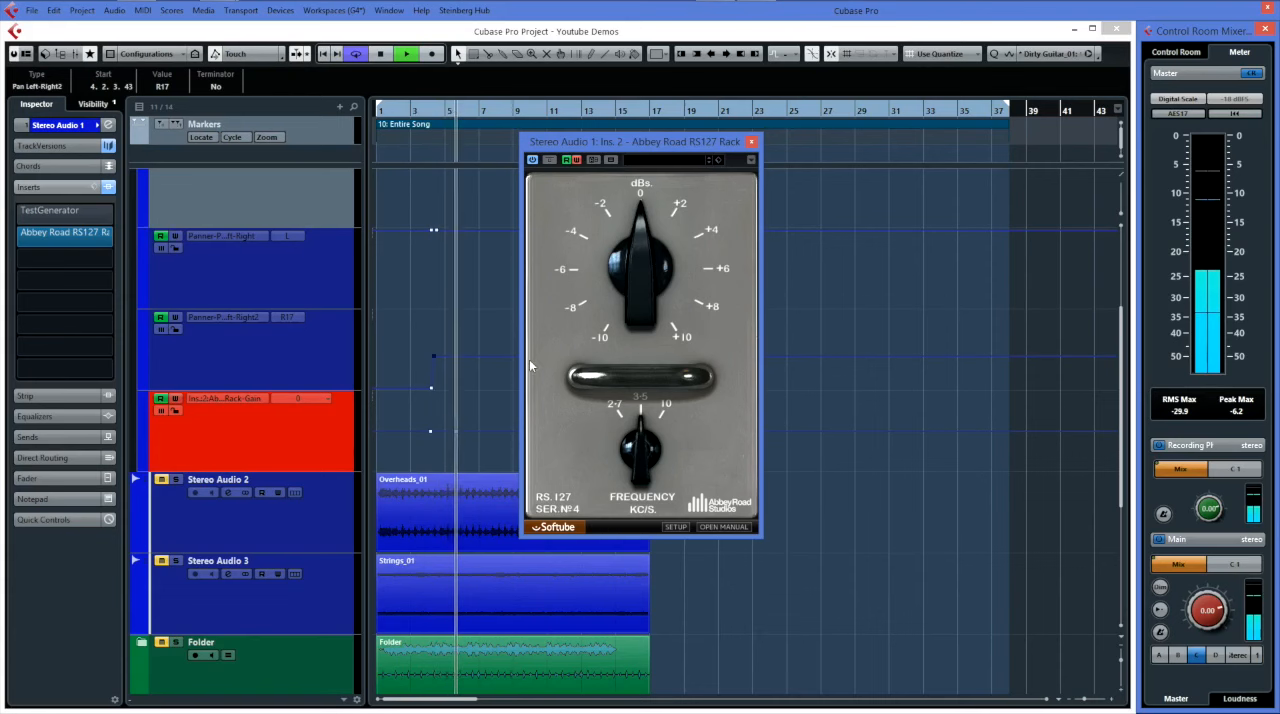
key(space)
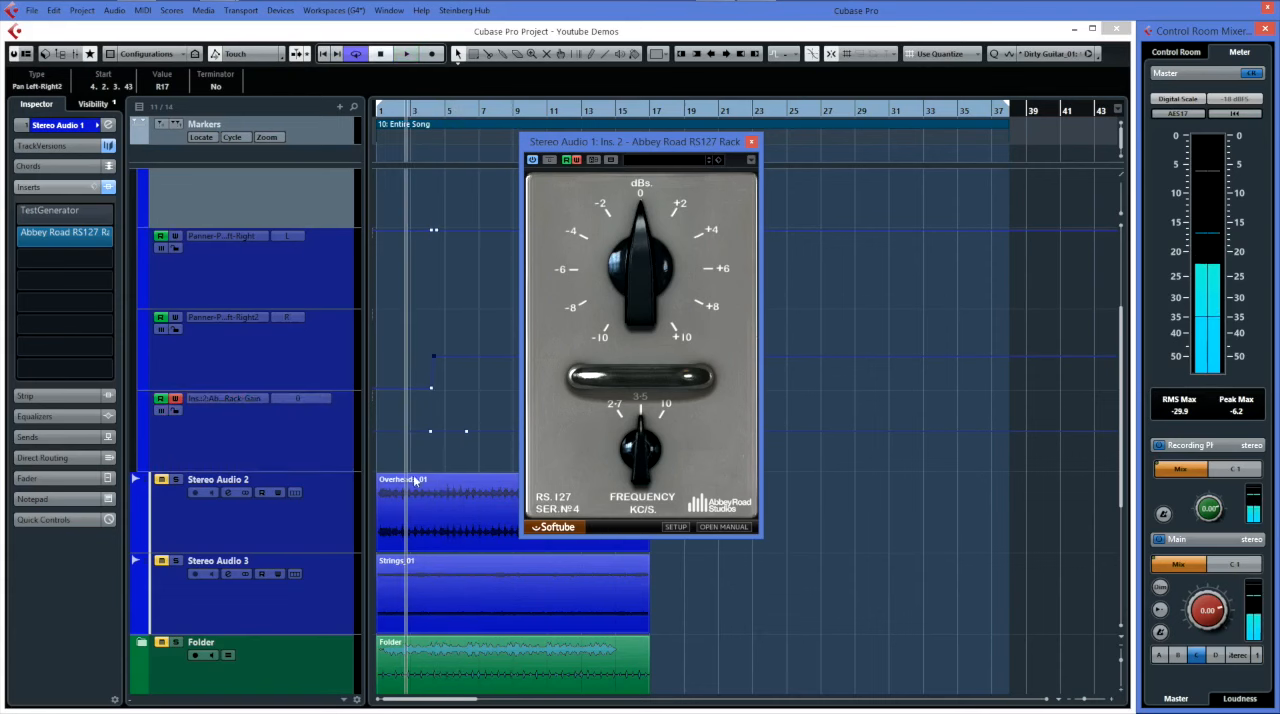
drag(466, 431, 443, 408)
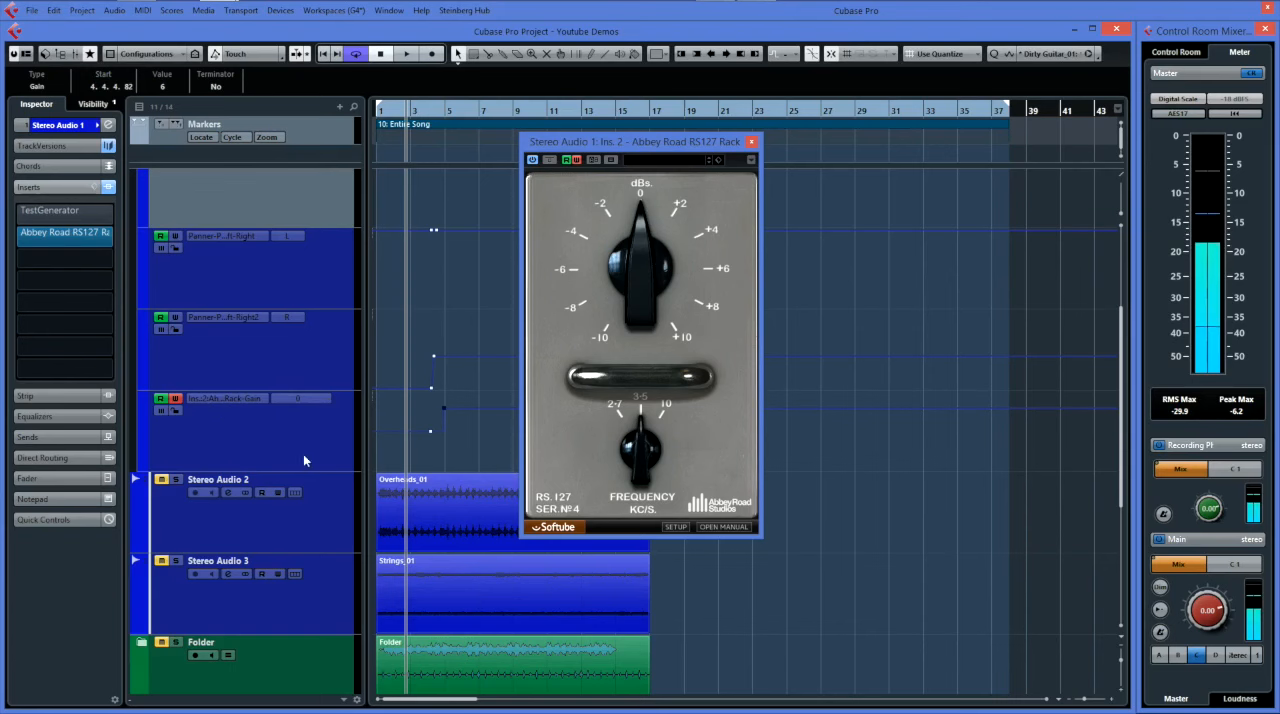
Write a second pass of varying RS127 Rack gain automation during playback, disable write automation, and stop playback.
key(space)
mouse_move(635, 290)
mouse_down()
mouse_move(643, 322)
mouse_move(643, 270)
mouse_move(643, 305)
mouse_move(643, 290)
mouse_up()
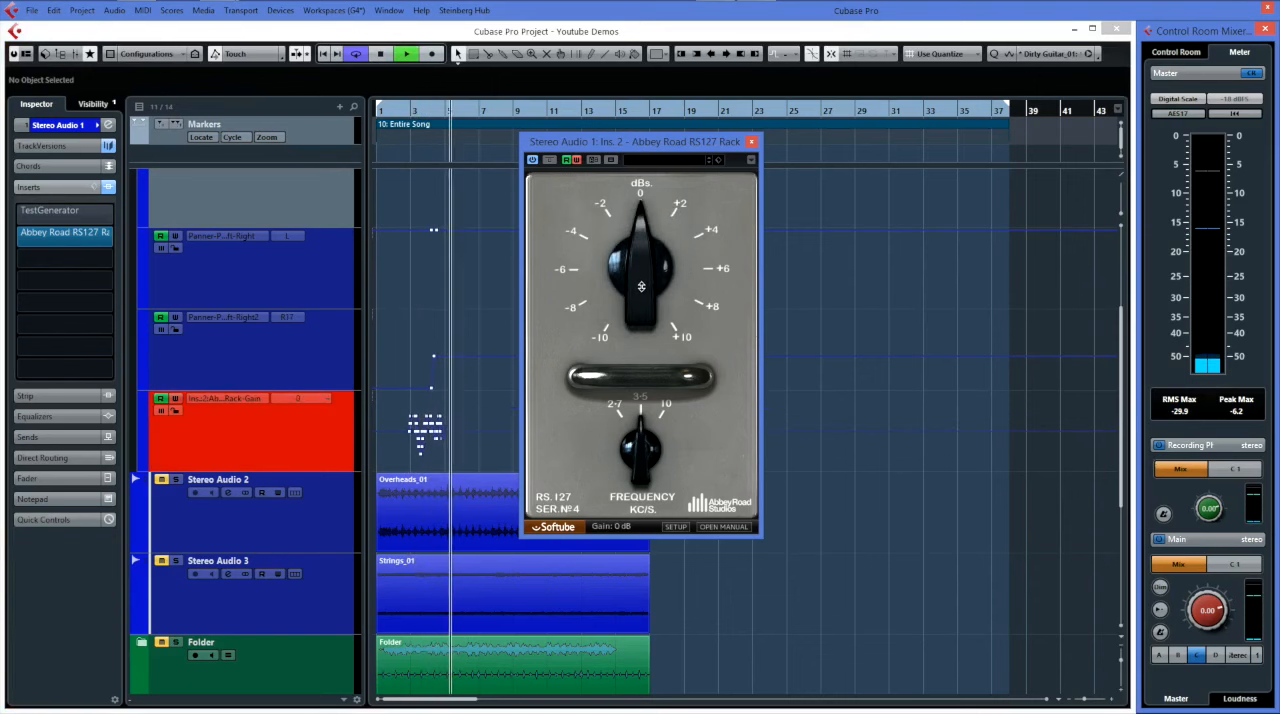
click(577, 161)
key(space)
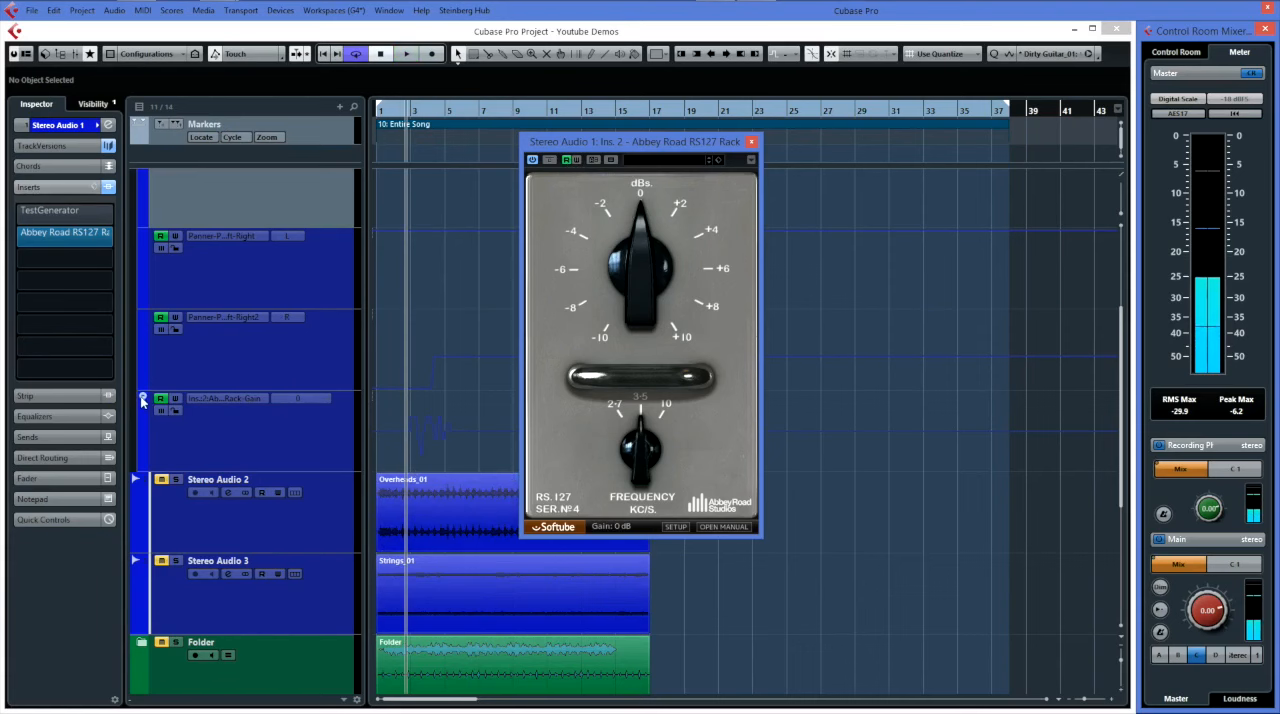
Draw a freehand, wavy volume automation curve on Stereo Audio 1 from just before bar 3 to about bar 8.
click(143, 400)
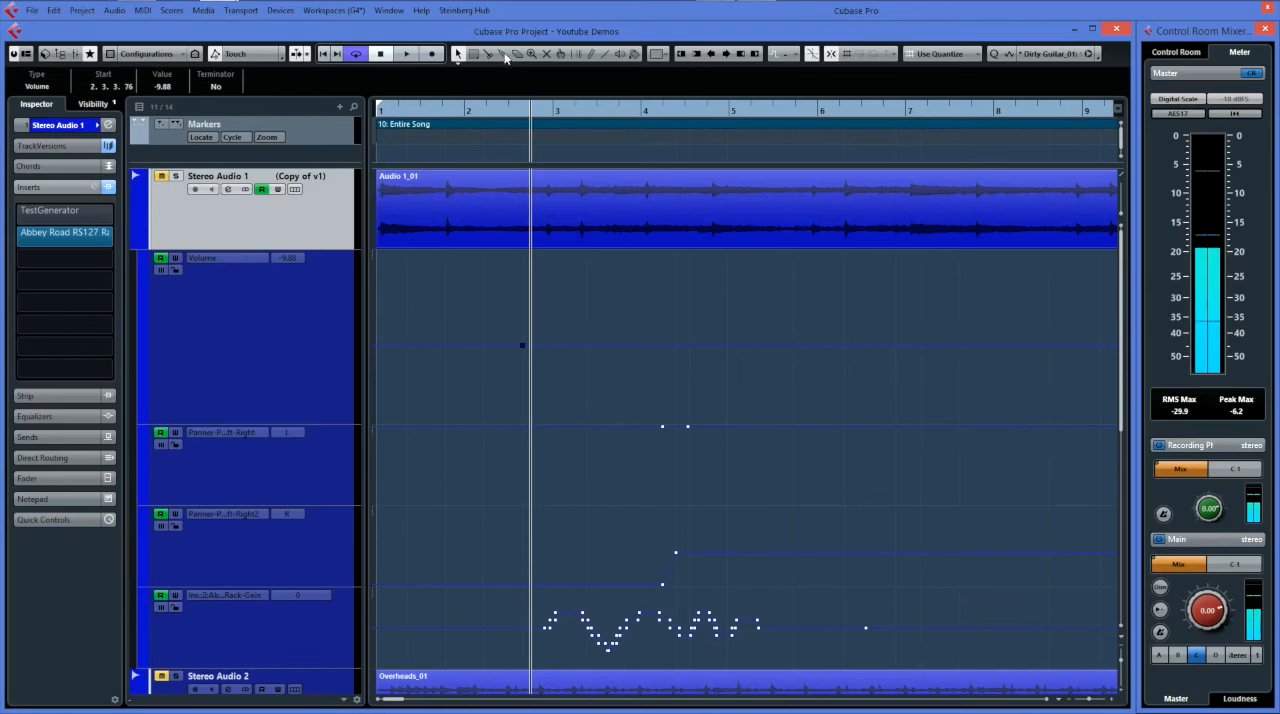
click(591, 54)
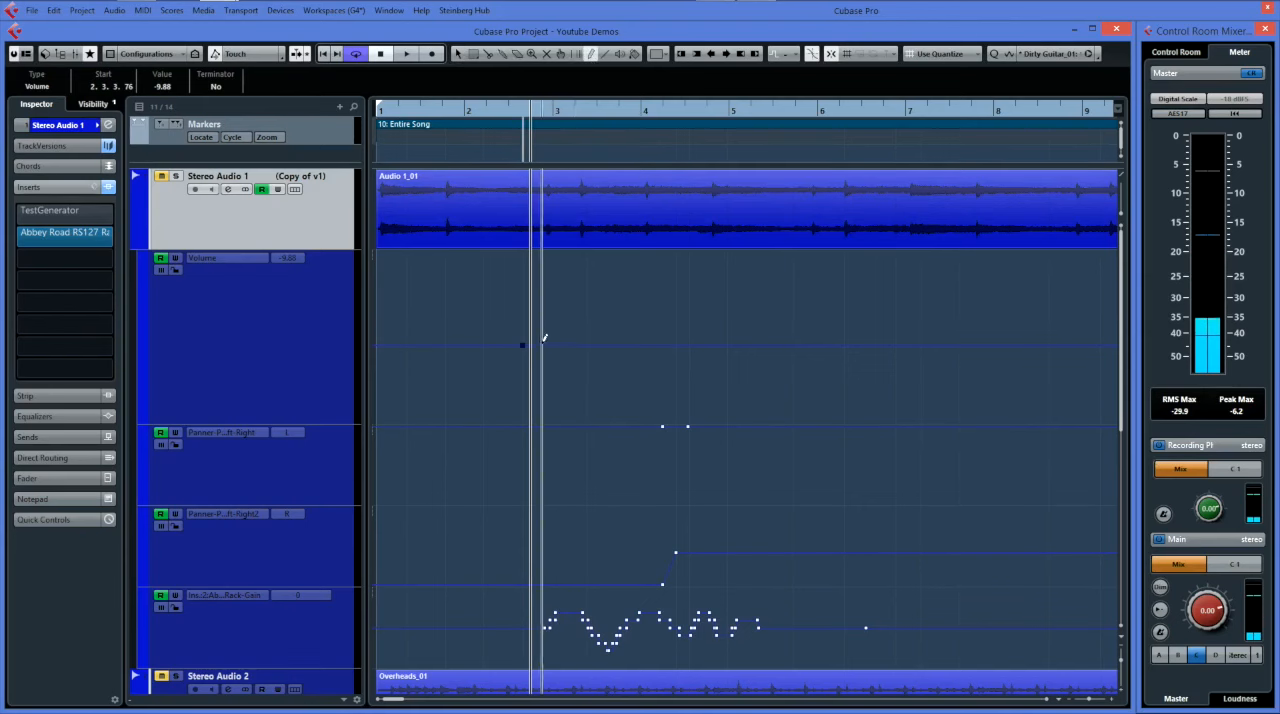
mouse_move(548, 347)
mouse_down()
mouse_move(700, 340)
mouse_move(833, 352)
mouse_move(890, 372)
mouse_move(903, 349)
mouse_move(1001, 362)
mouse_up()
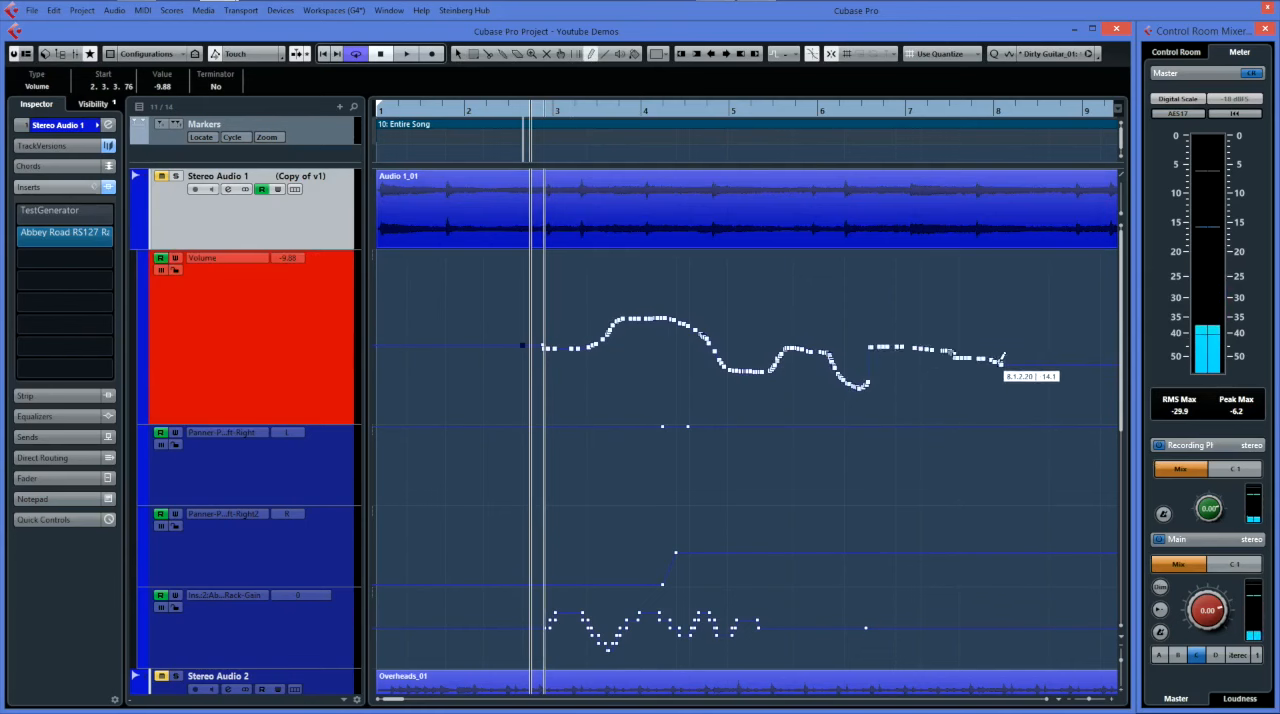
Select all points of the drawn volume curve and tilt its left and right ends downward.
click(457, 53)
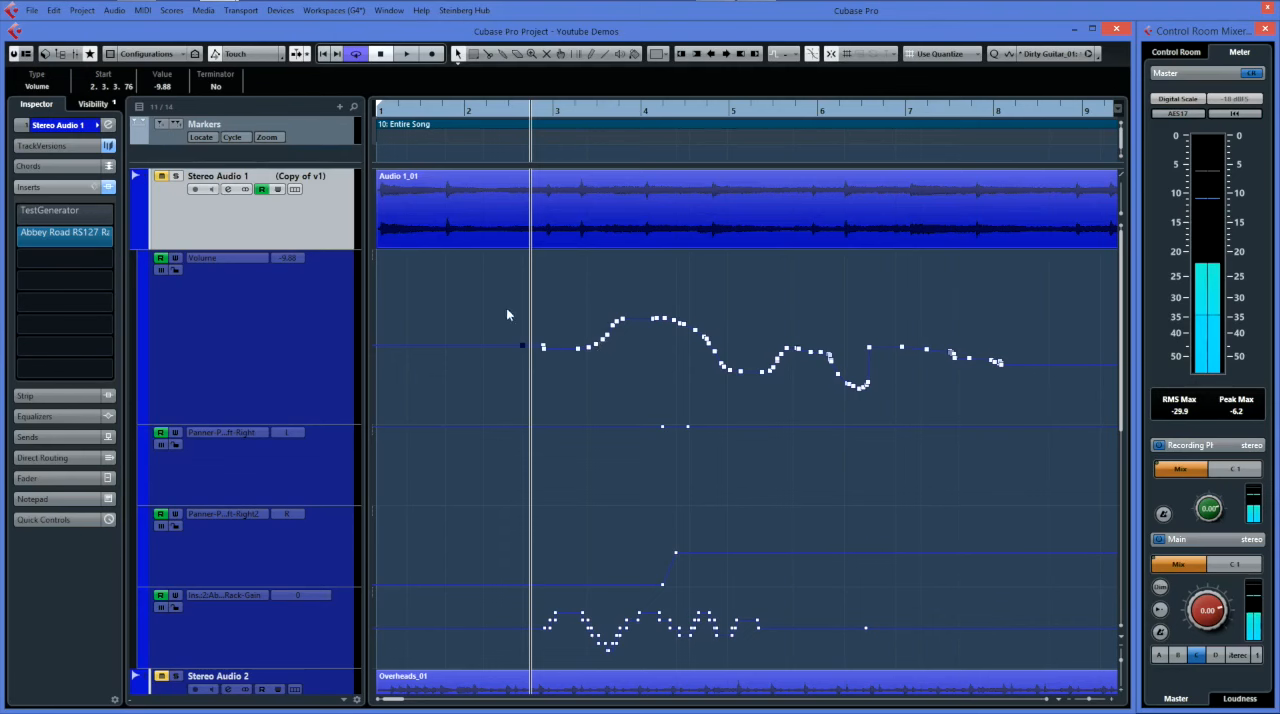
drag(533, 298, 1026, 421)
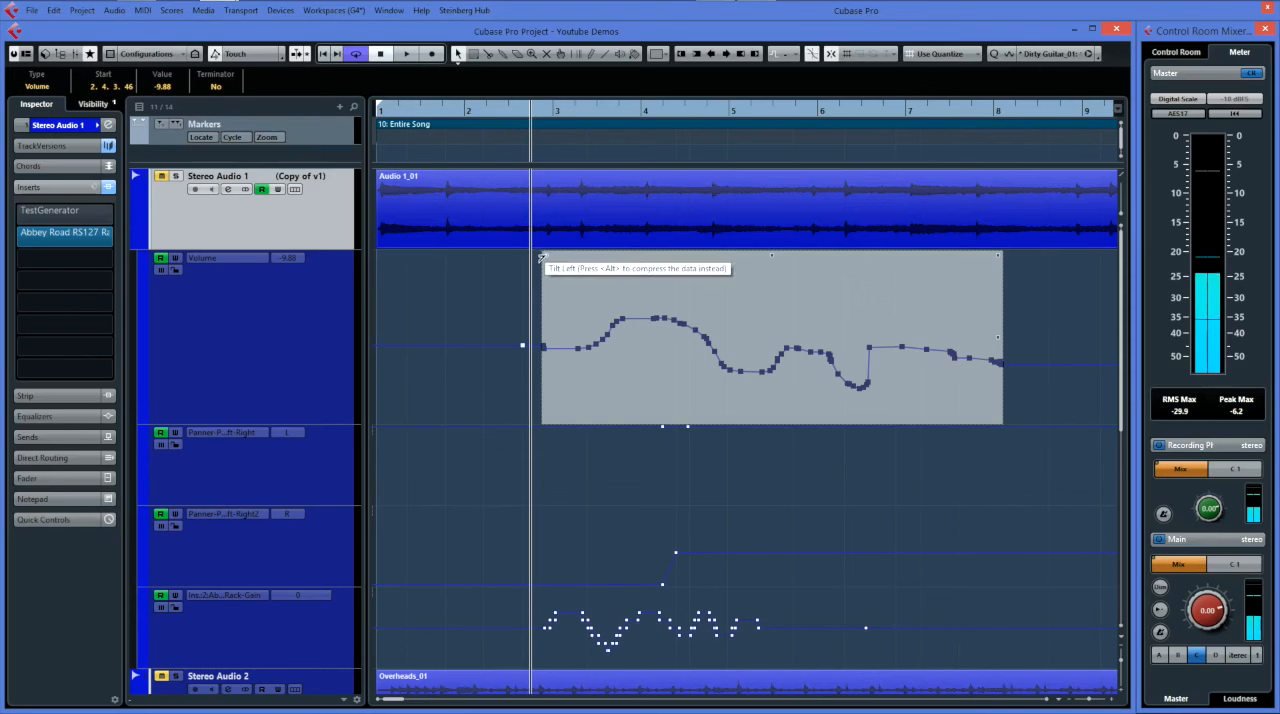
drag(543, 257, 584, 257)
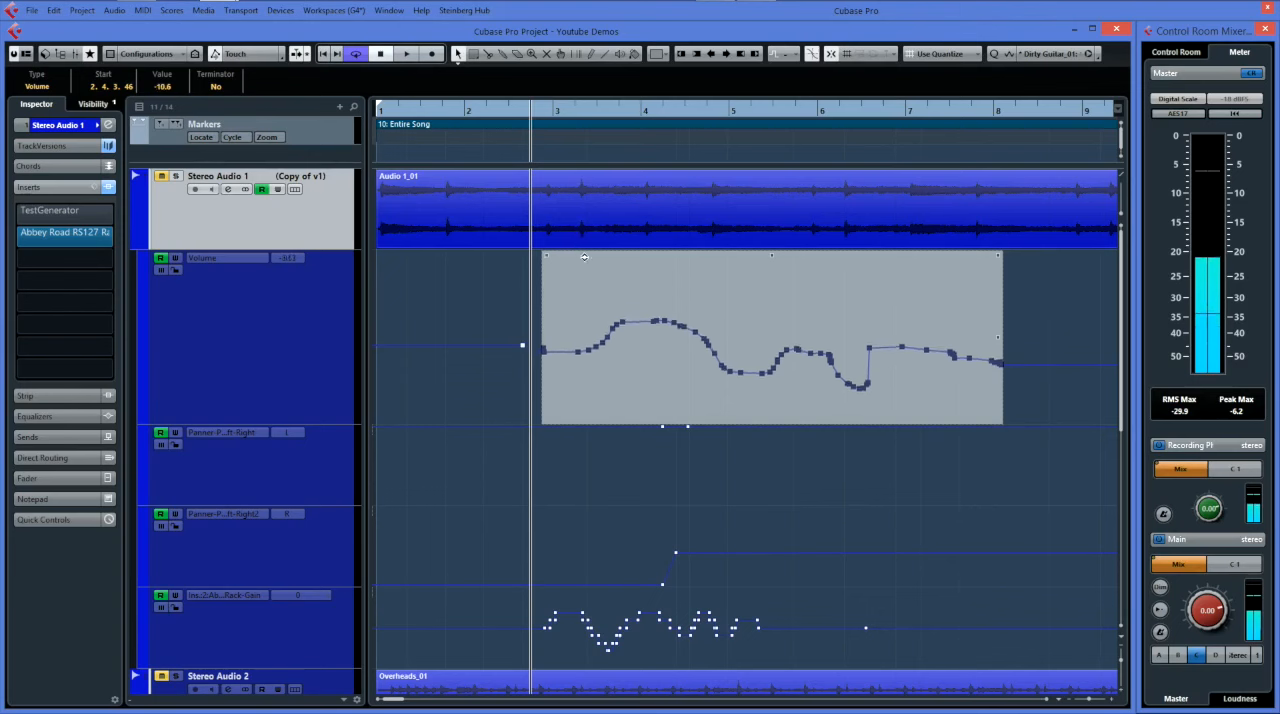
drag(997, 255, 993, 270)
mouse_move(996, 338)
mouse_down()
mouse_move(980, 347)
mouse_move(983, 394)
mouse_move(998, 339)
mouse_up()
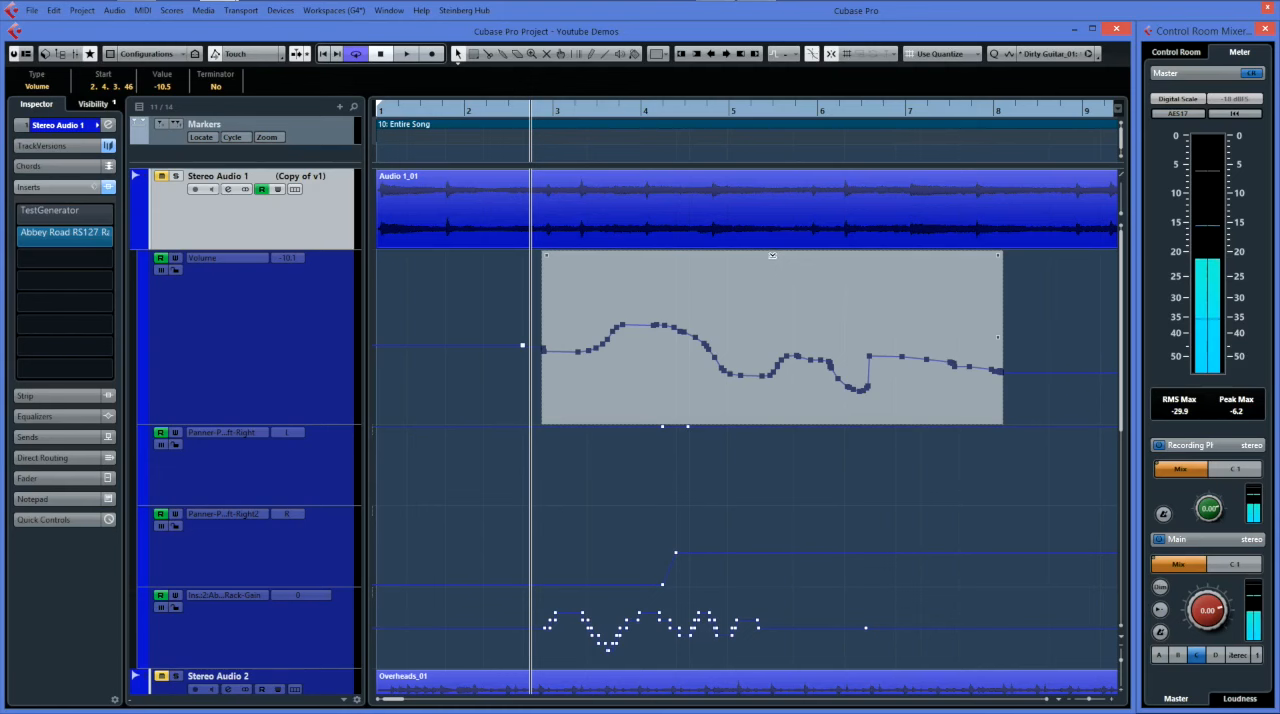
Scale the selected volume curve vertically so that its first point reaches -6.90.
mouse_move(772, 256)
mouse_down()
mouse_move(769, 277)
mouse_move(766, 228)
mouse_move(771, 255)
mouse_up()
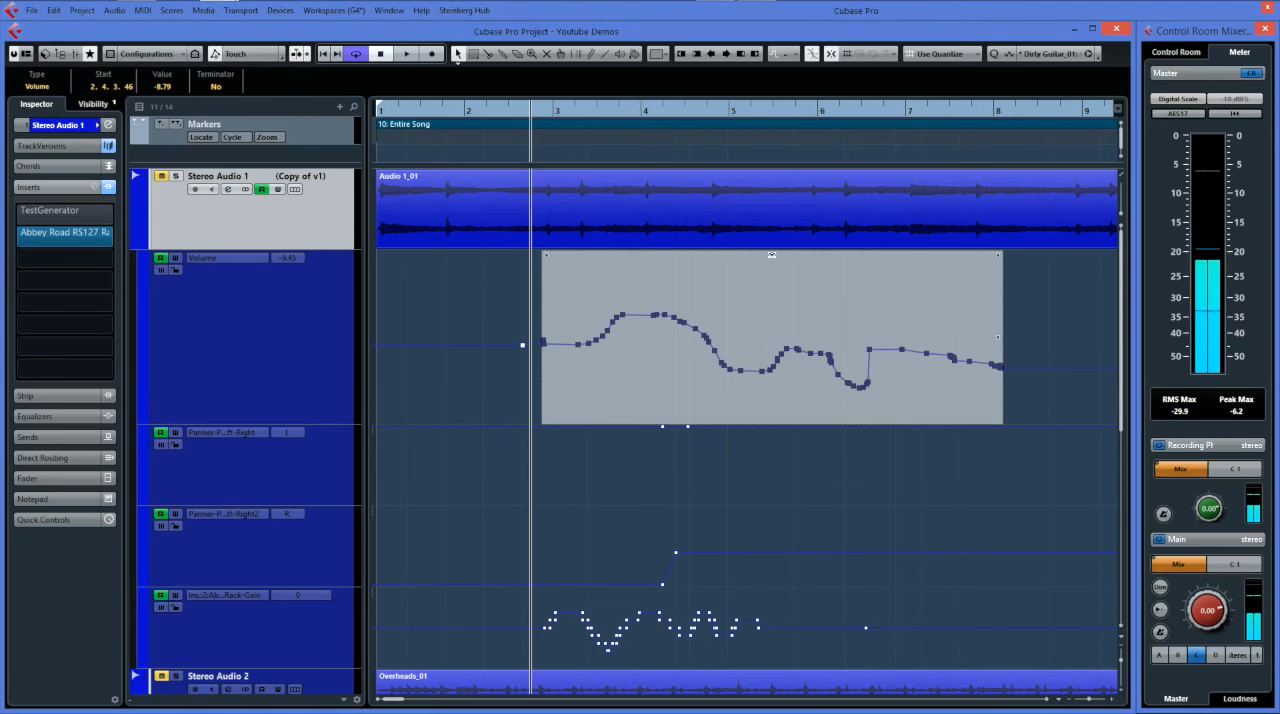
drag(771, 255, 771, 247)
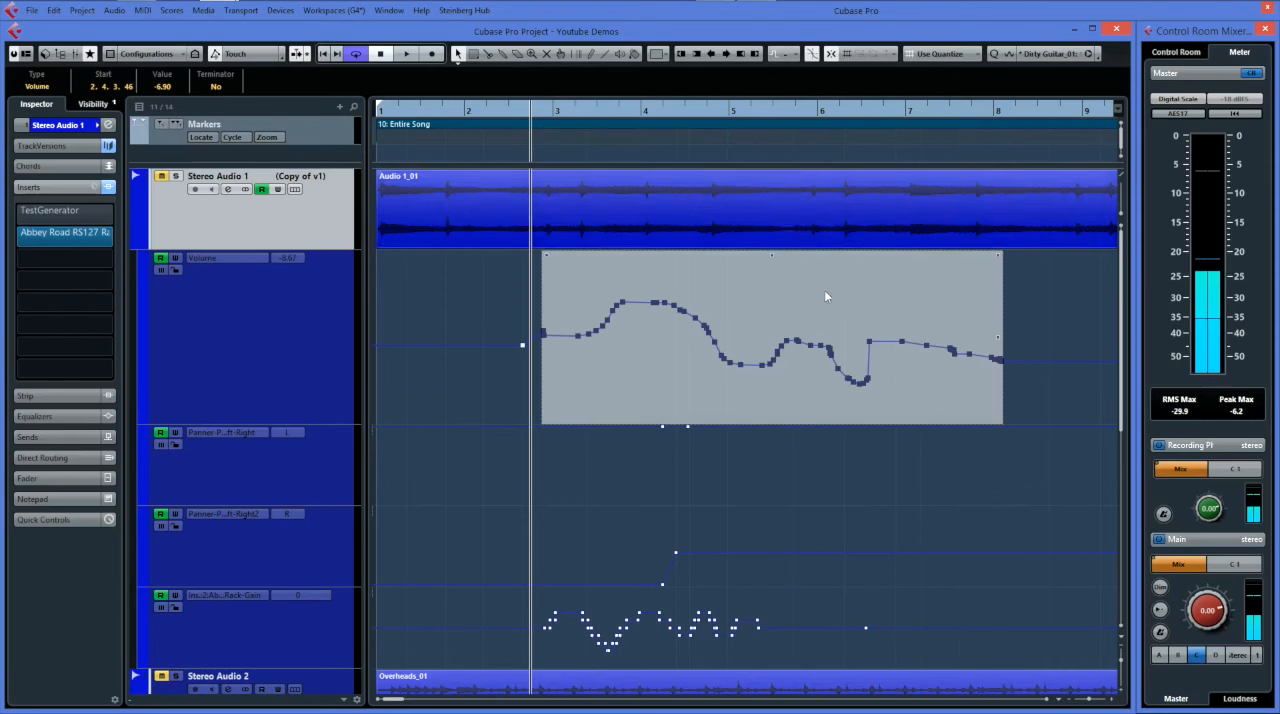
click(966, 348)
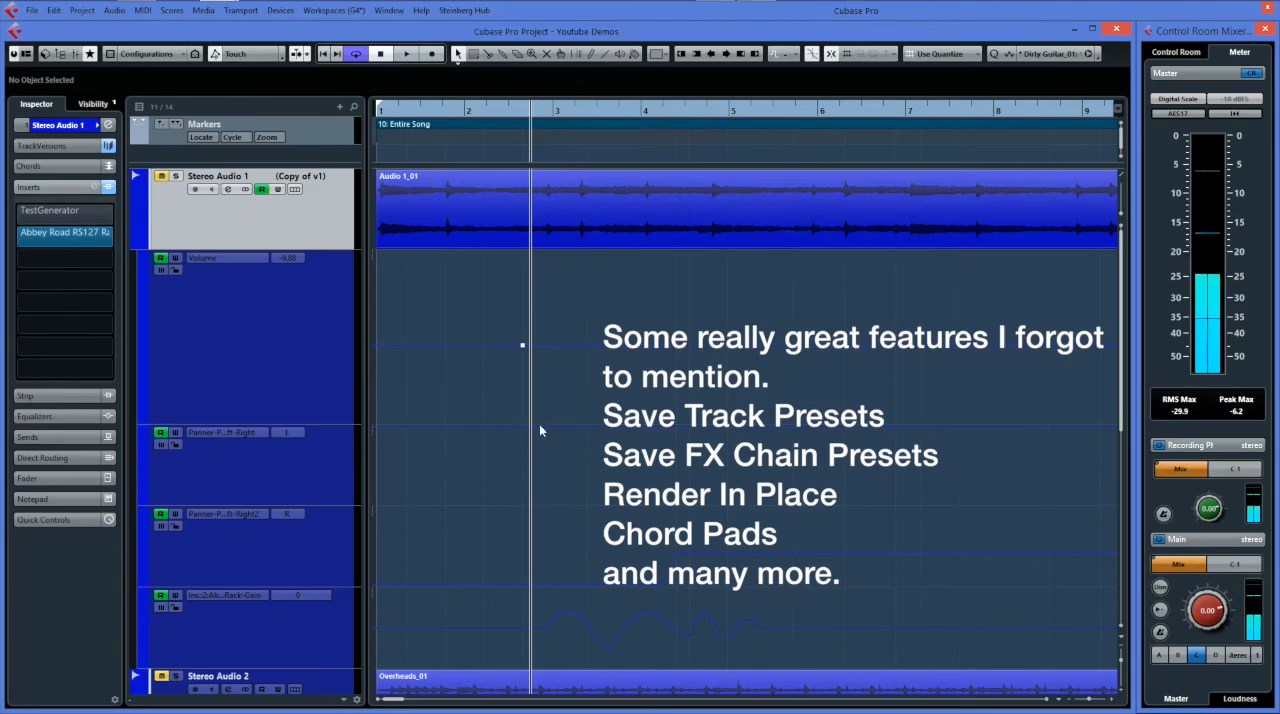
click(241, 10)
click(252, 12)
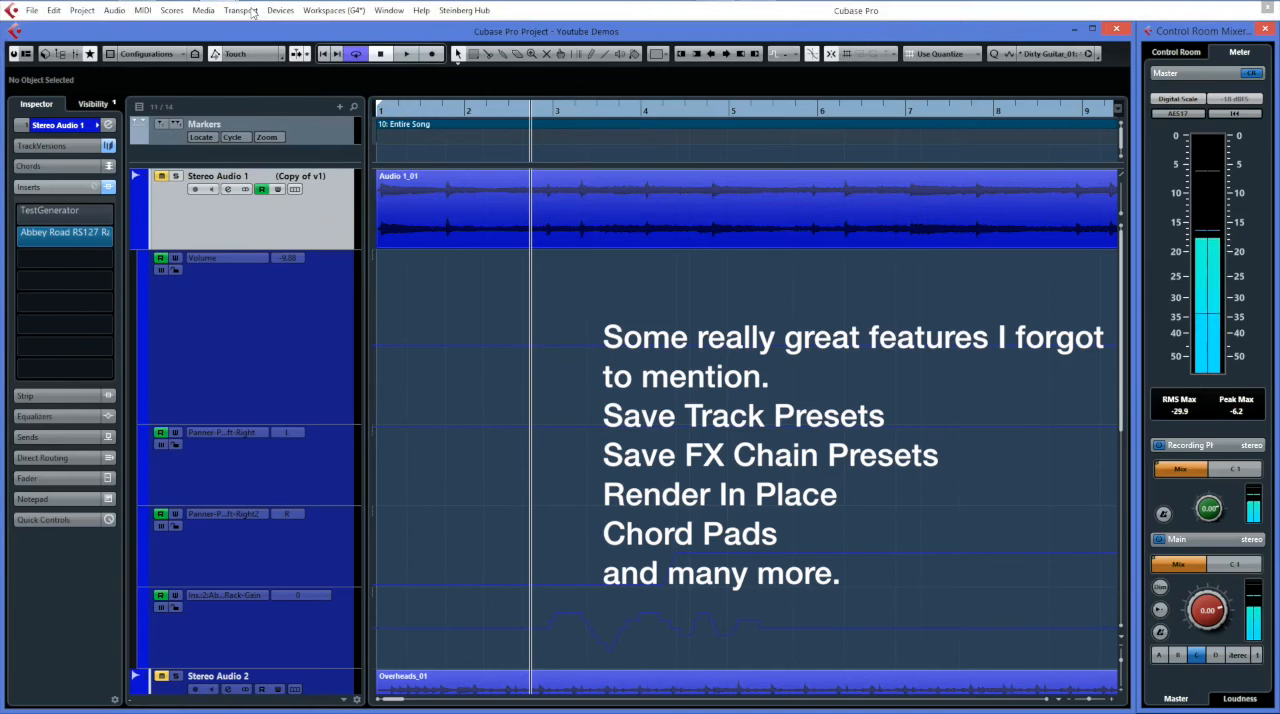